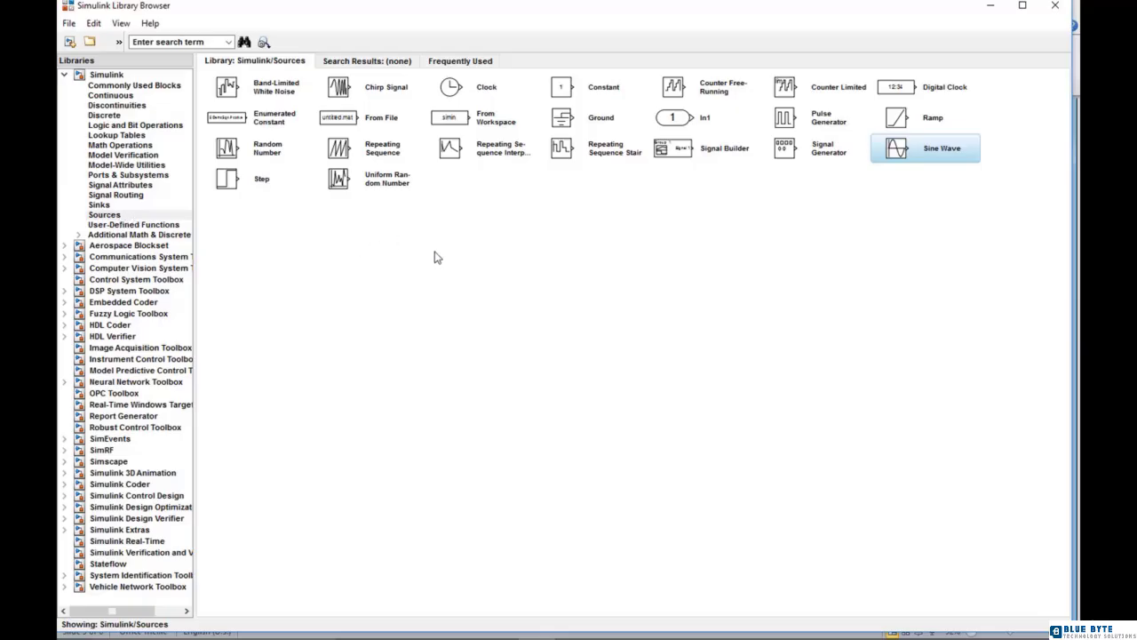
Examine the Step, Clock, Constant, Random Number, Ramp and From Workspace blocks in the Sources library
left_click(260, 190)
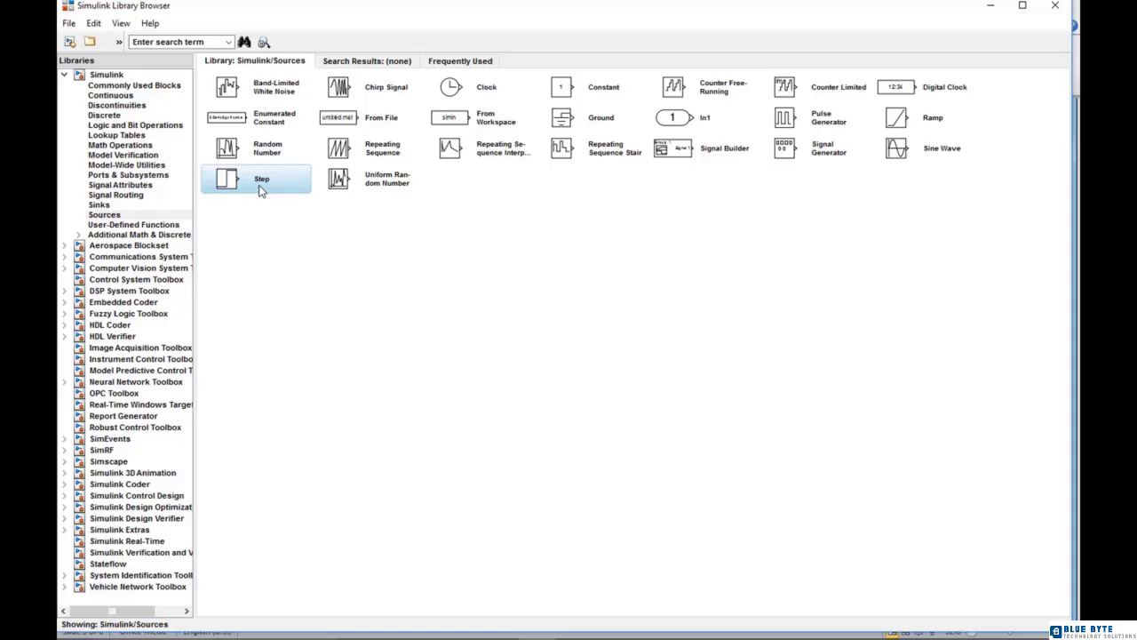
left_click(454, 100)
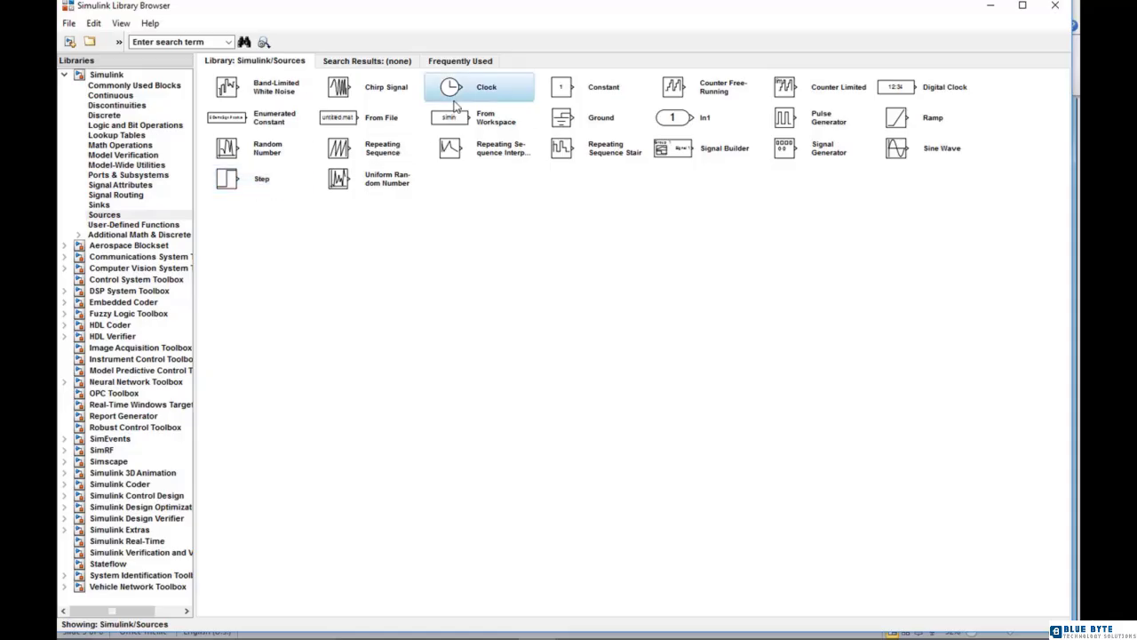
left_click(599, 100)
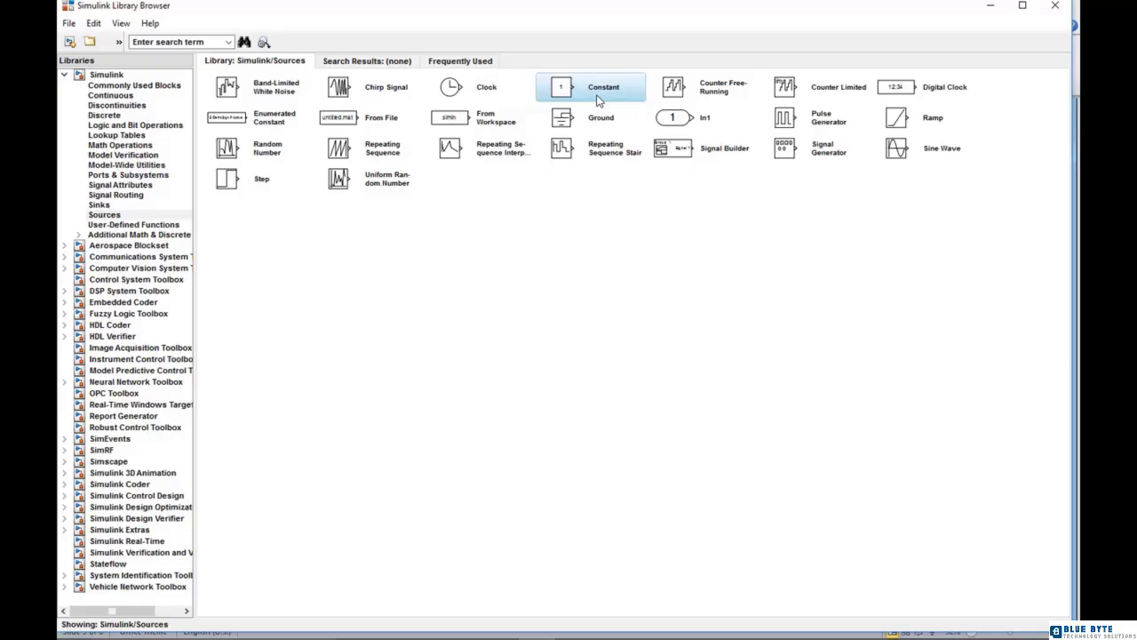
left_click(277, 157)
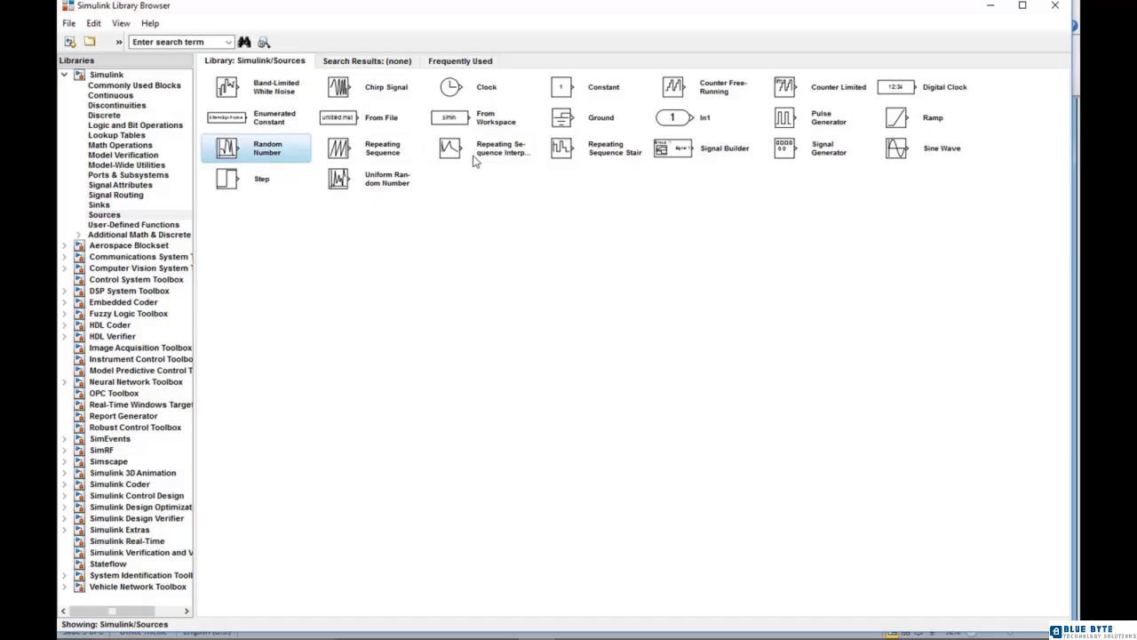
left_click(908, 132)
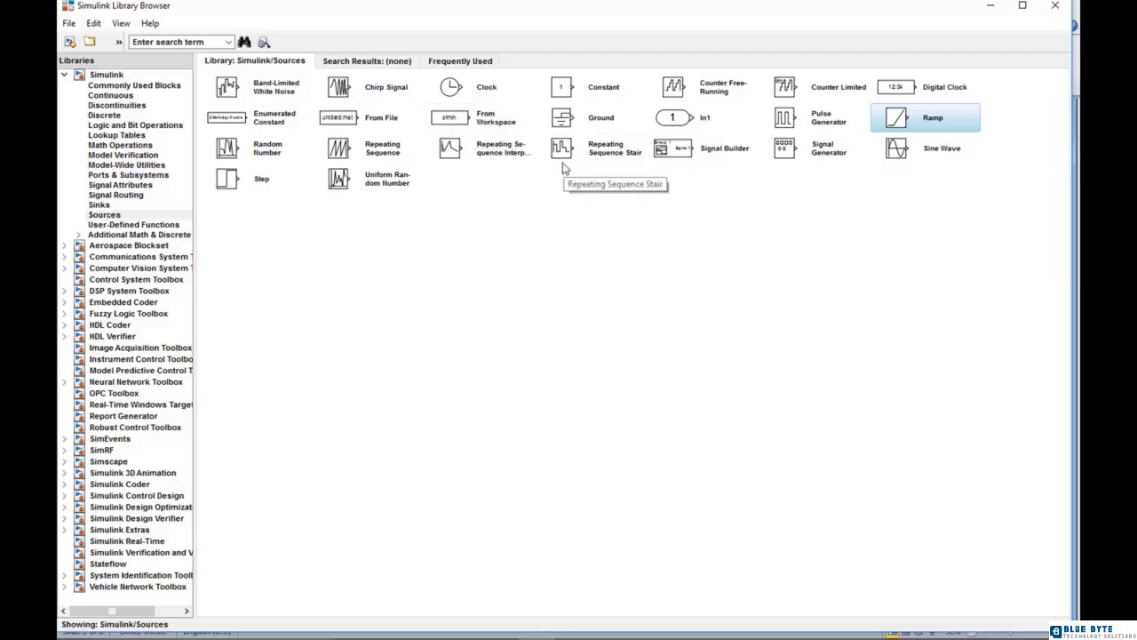
left_click(491, 127)
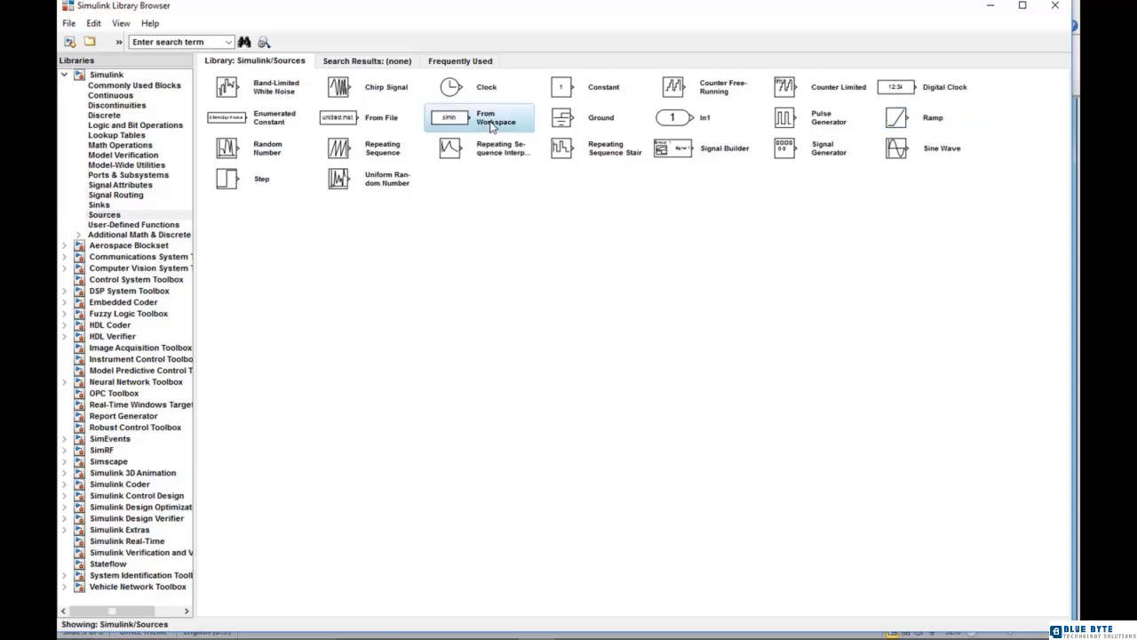
Add a Sine Wave block from the Sources library to the untitled model
left_click(895, 155)
right_click(894, 154)
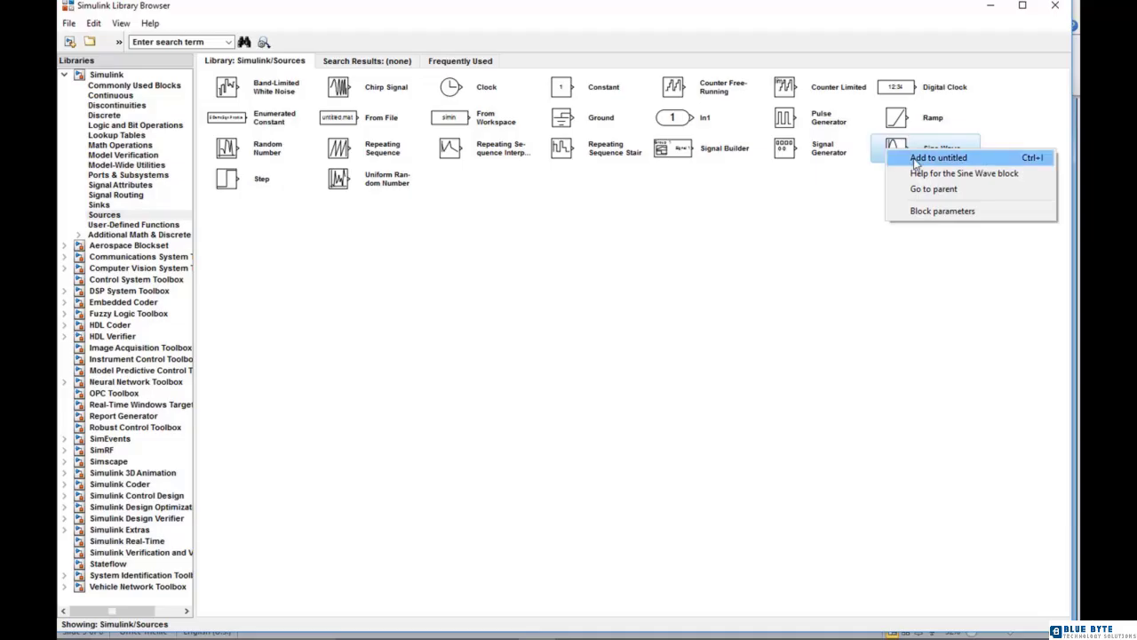
left_click(914, 160)
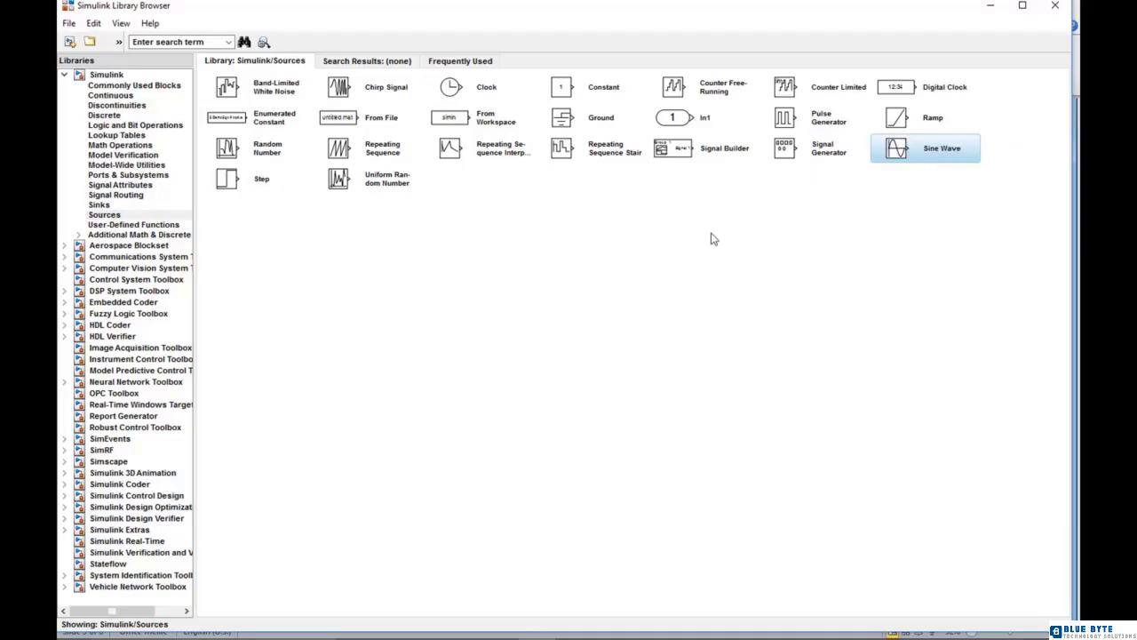
Add an Integrator block from the Continuous library to the untitled model
left_click(109, 96)
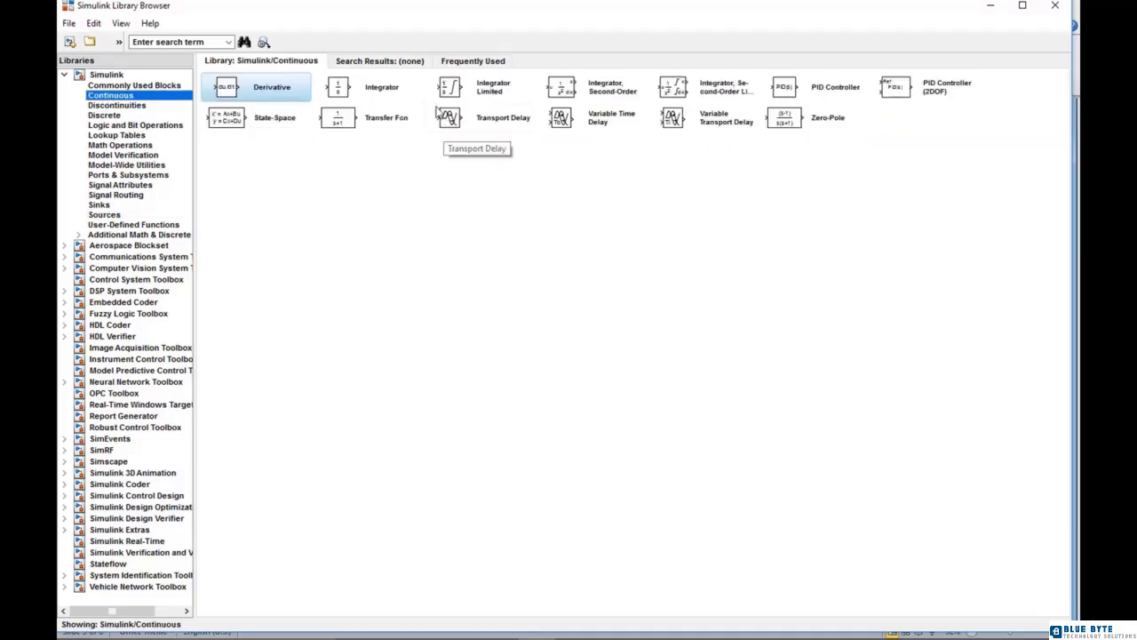
left_click(368, 89)
right_click(330, 88)
left_click(392, 97)
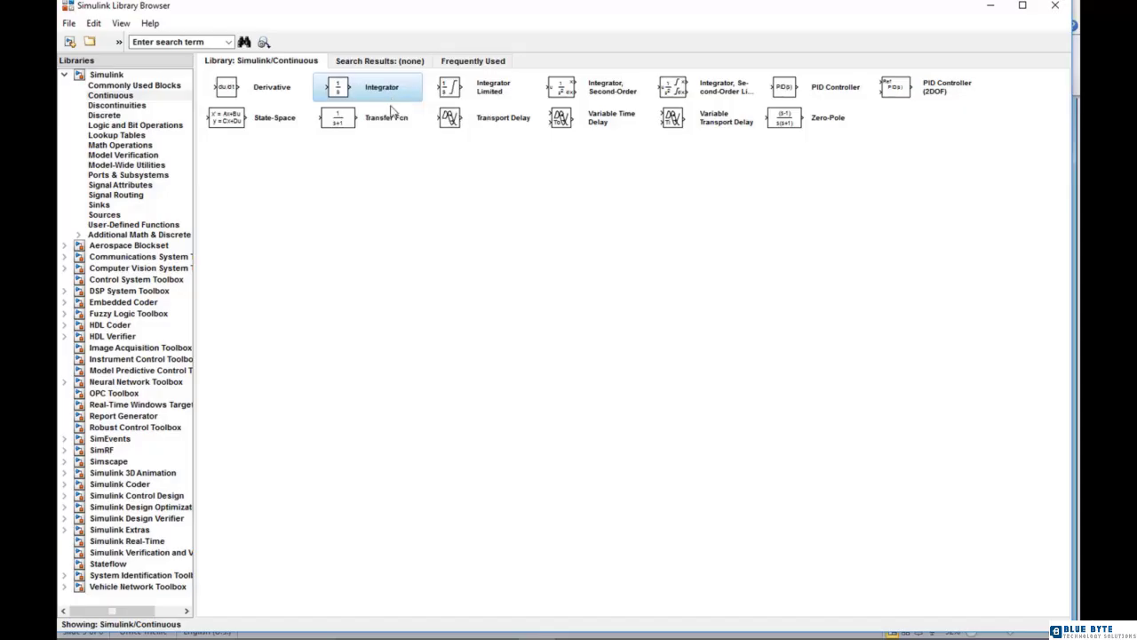
Add a Scope block from the Sinks library to the untitled model
left_click(115, 206)
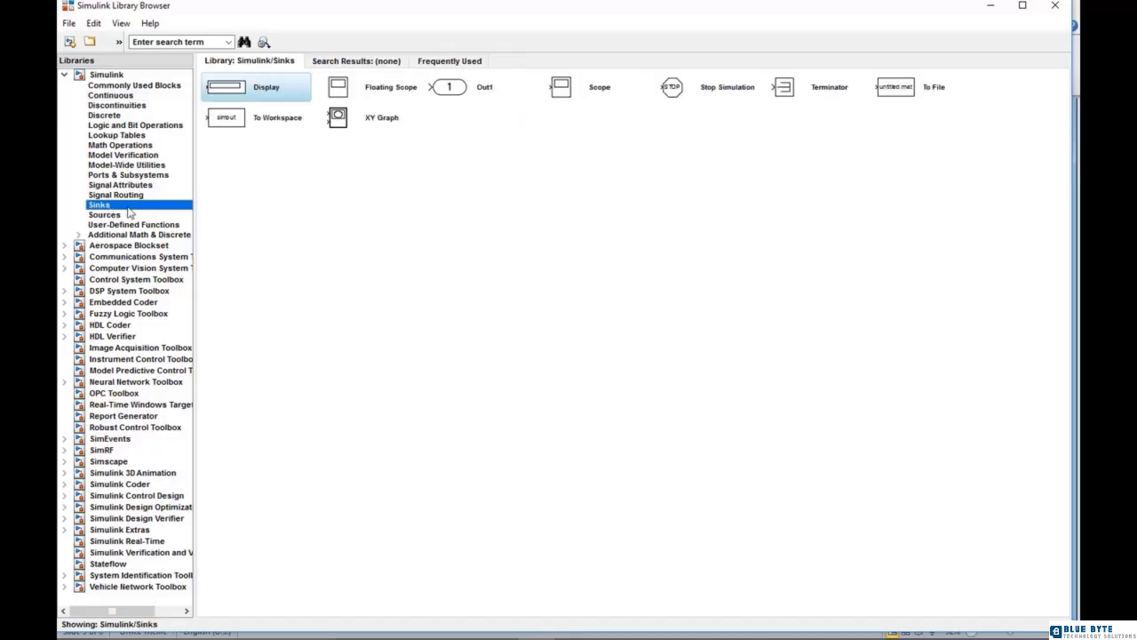
right_click(596, 94)
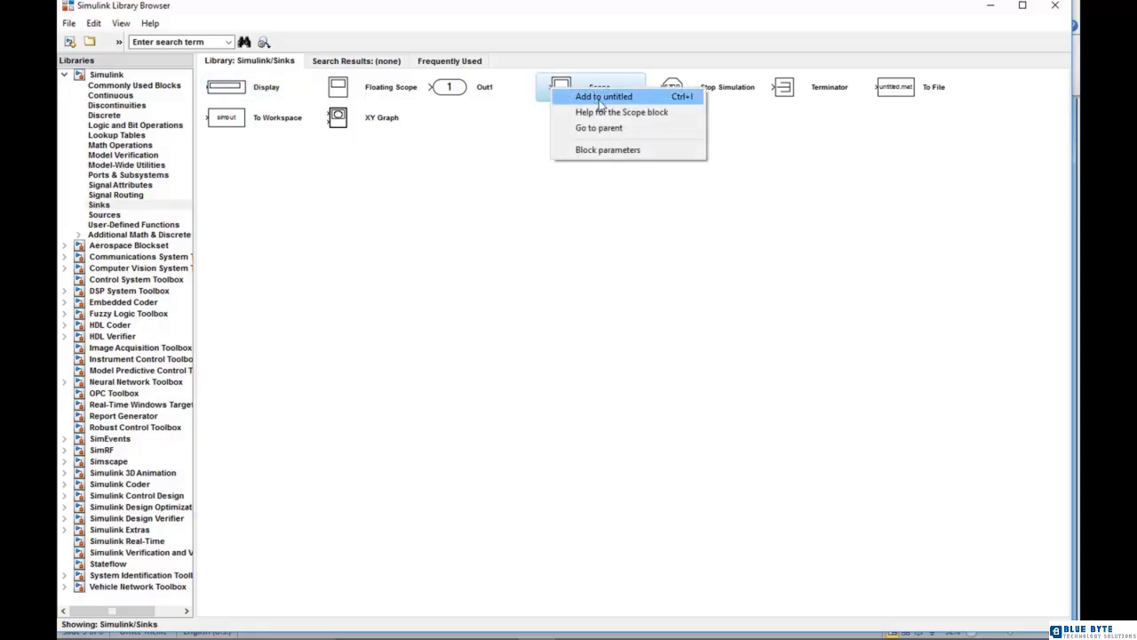
left_click(600, 98)
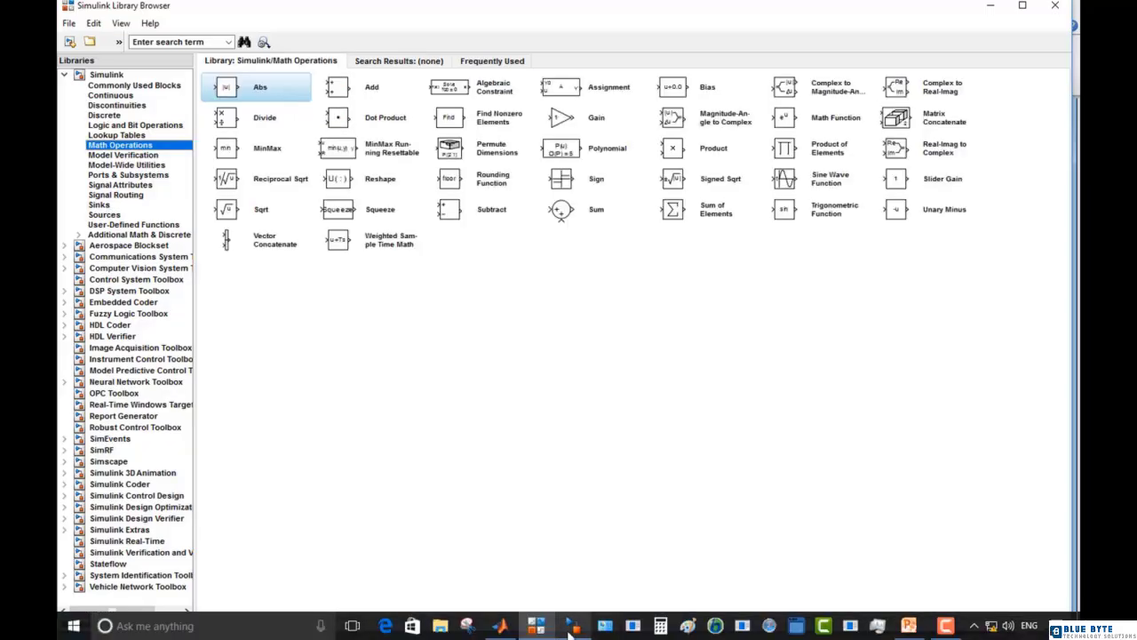
Bring up the untitled model full screen and spread out its stacked blocks, with the Integrator between the Sine Wave and the Scope
left_click(572, 626)
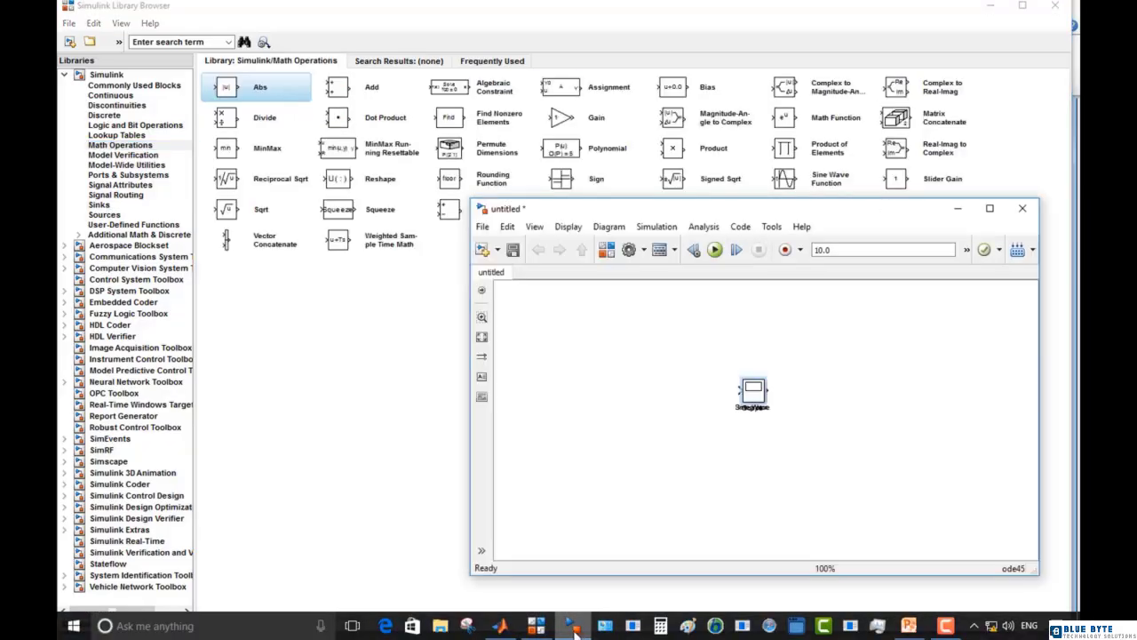
left_click(990, 208)
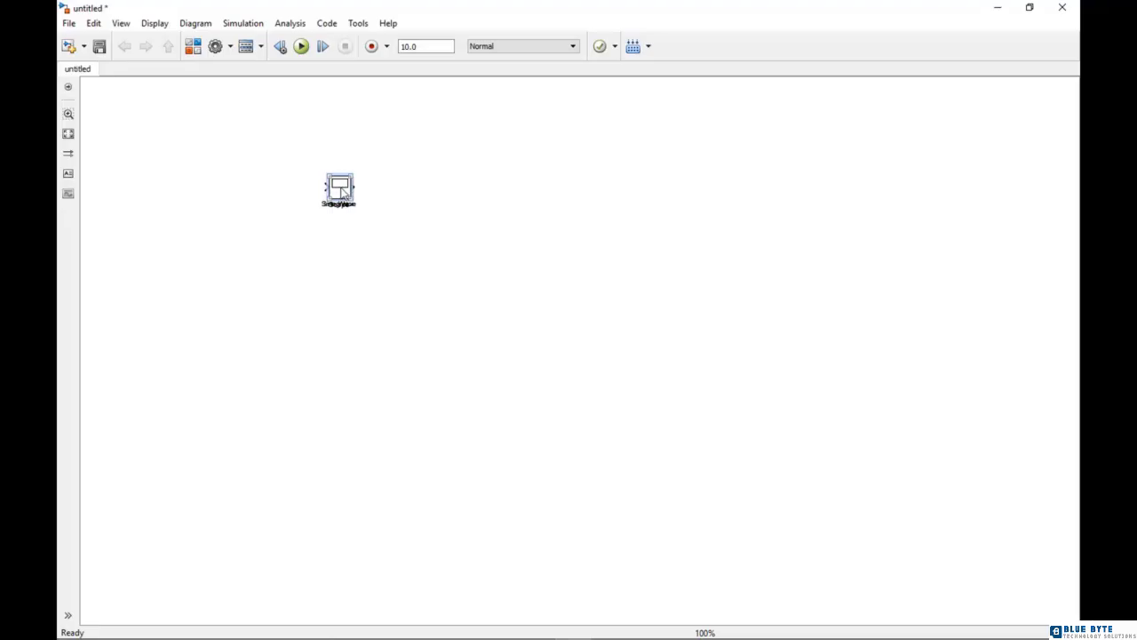
left_click_drag(342, 192, 573, 202)
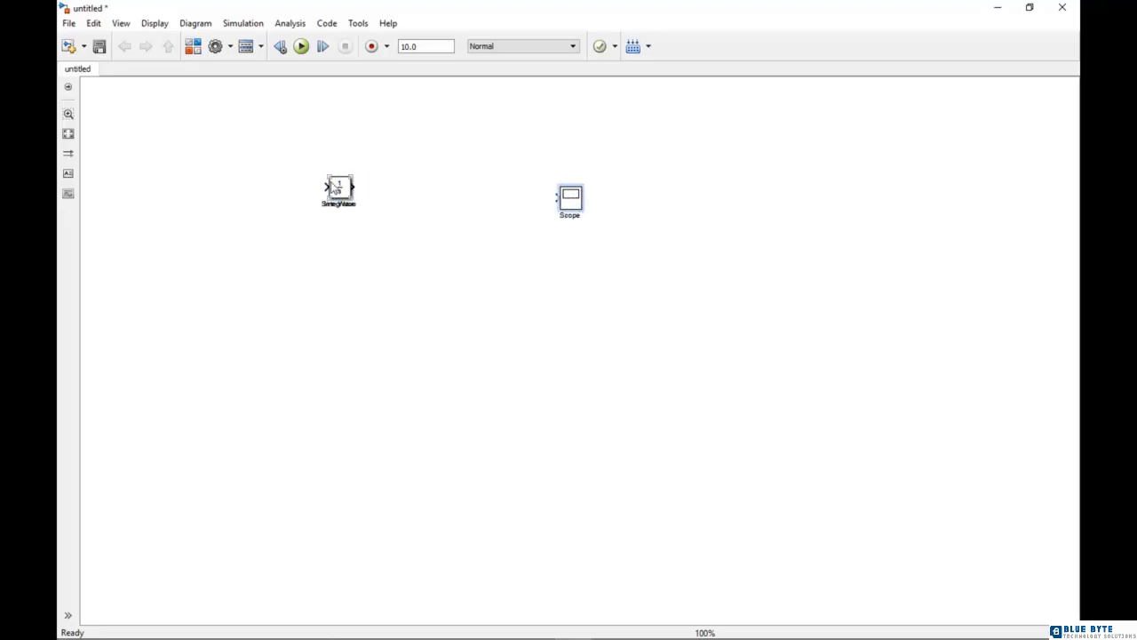
left_click_drag(345, 191, 234, 146)
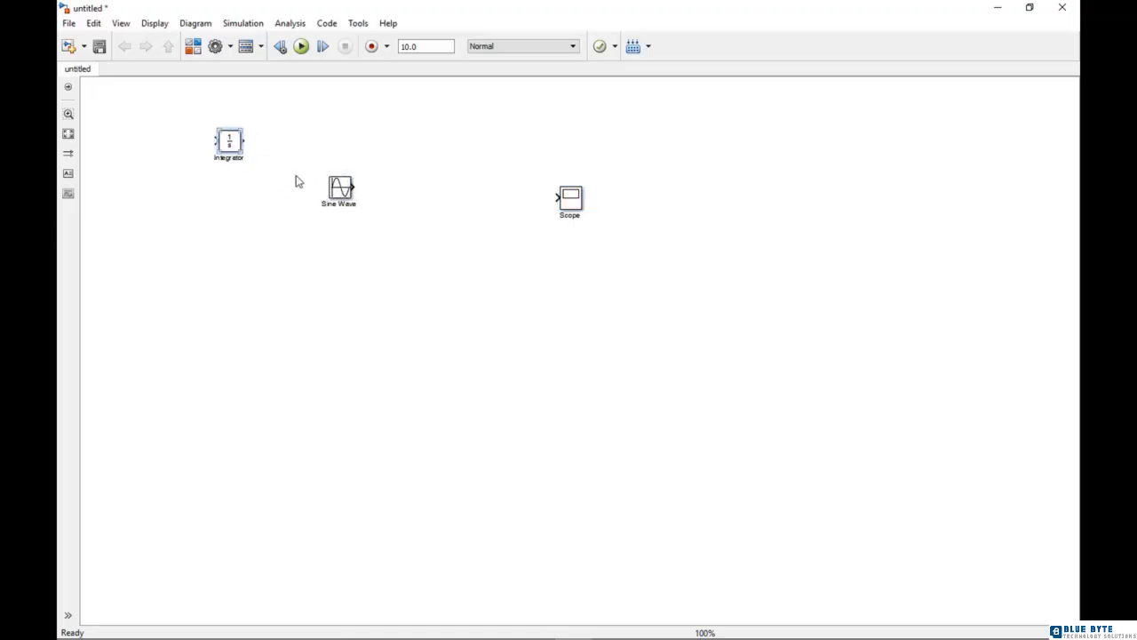
left_click_drag(238, 147, 448, 202)
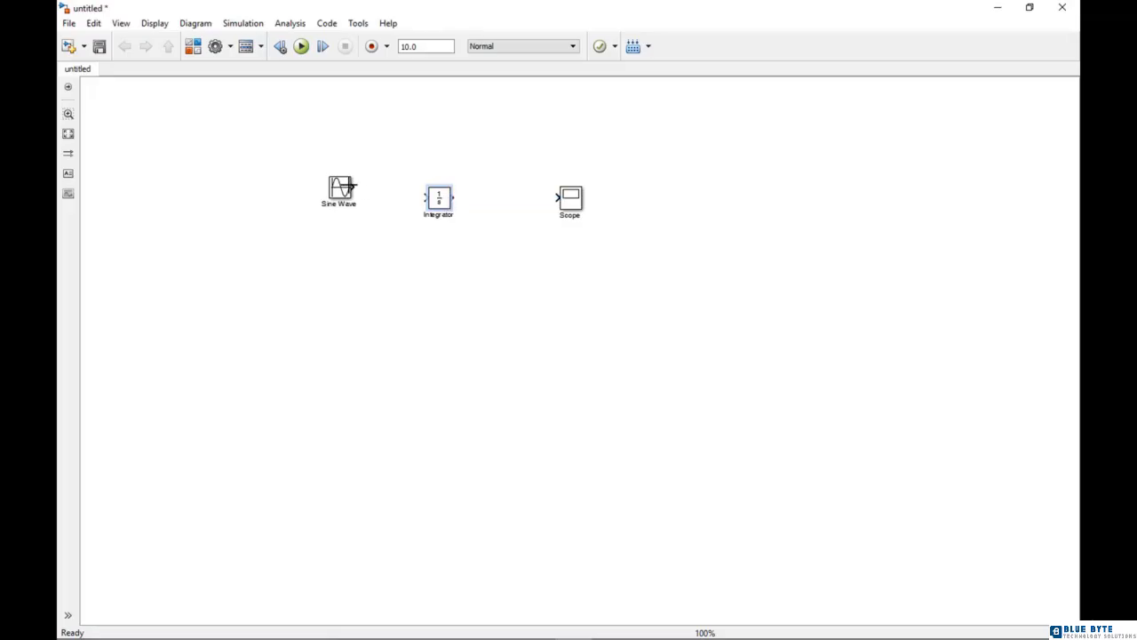
Align the Sine Wave block with the Integrator and connect the Sine Wave to the Integrator and the Integrator to the Scope
left_click(332, 197)
left_click_drag(330, 197, 424, 197)
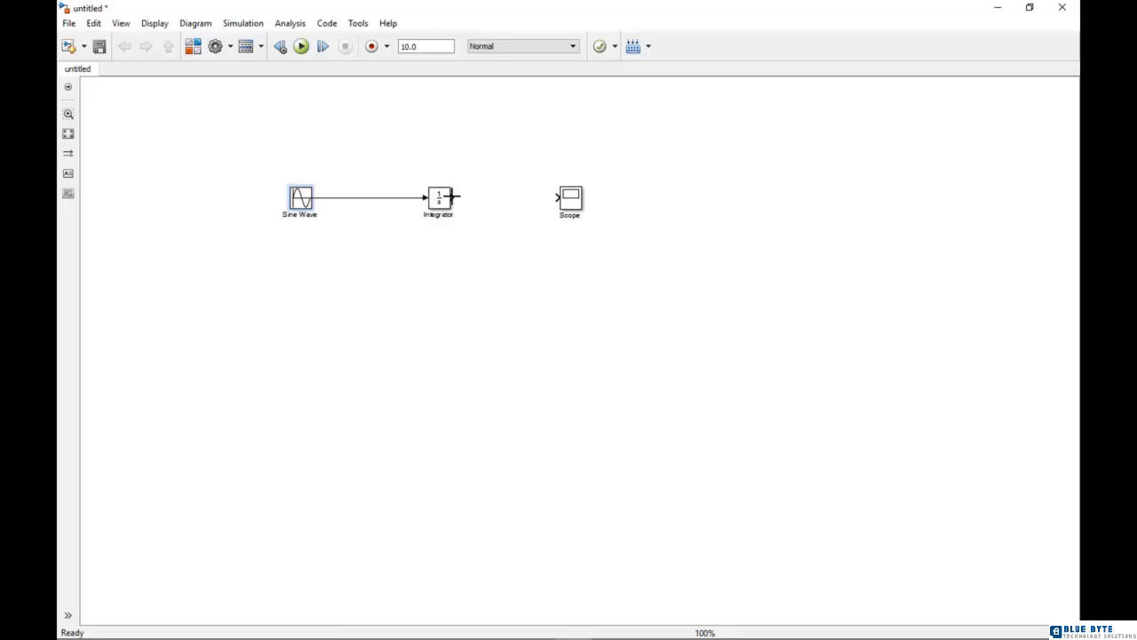
left_click_drag(453, 195, 559, 198)
left_click(68, 133)
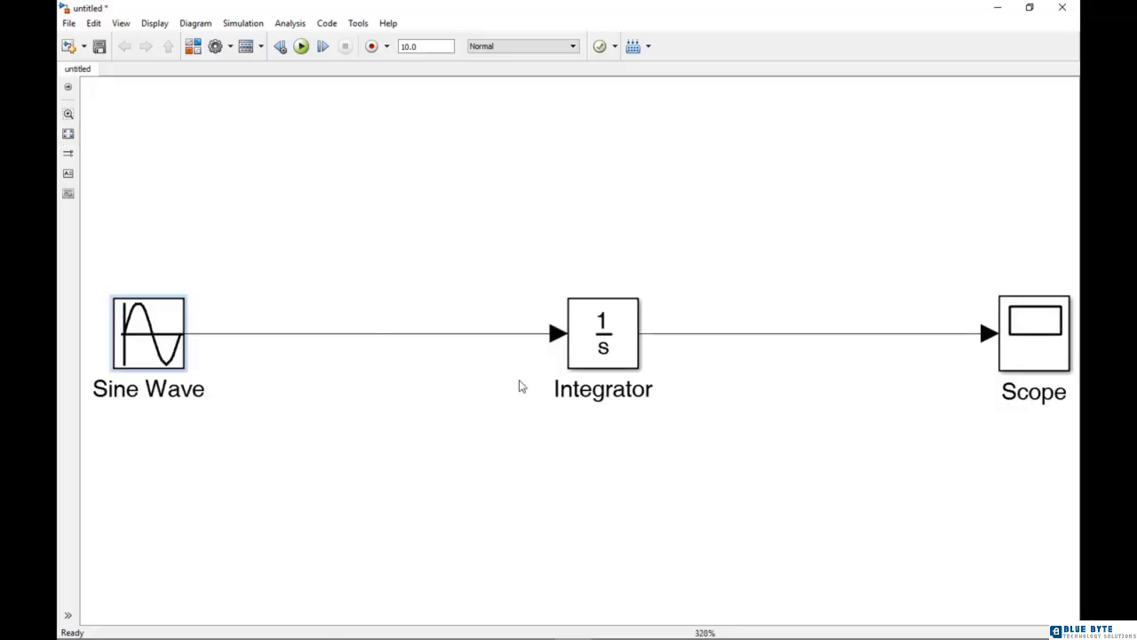
left_click_drag(1017, 362, 992, 360)
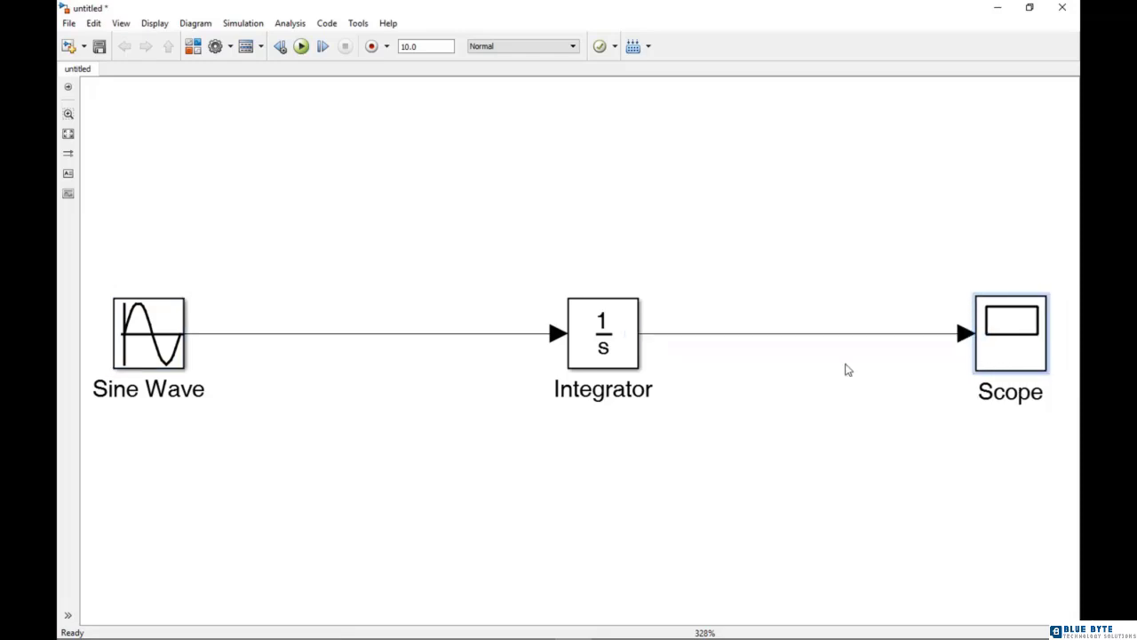
Open the Sine Wave block's parameters, keeping the sine type Time based and the time source Use simulation time
double_click(144, 331)
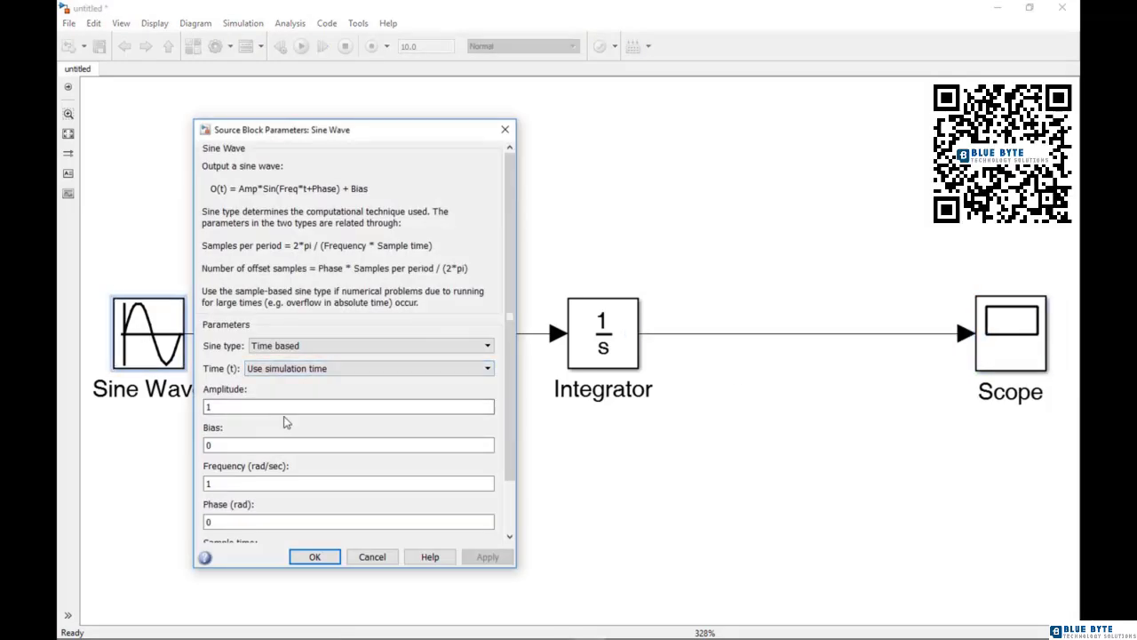
left_click(251, 404)
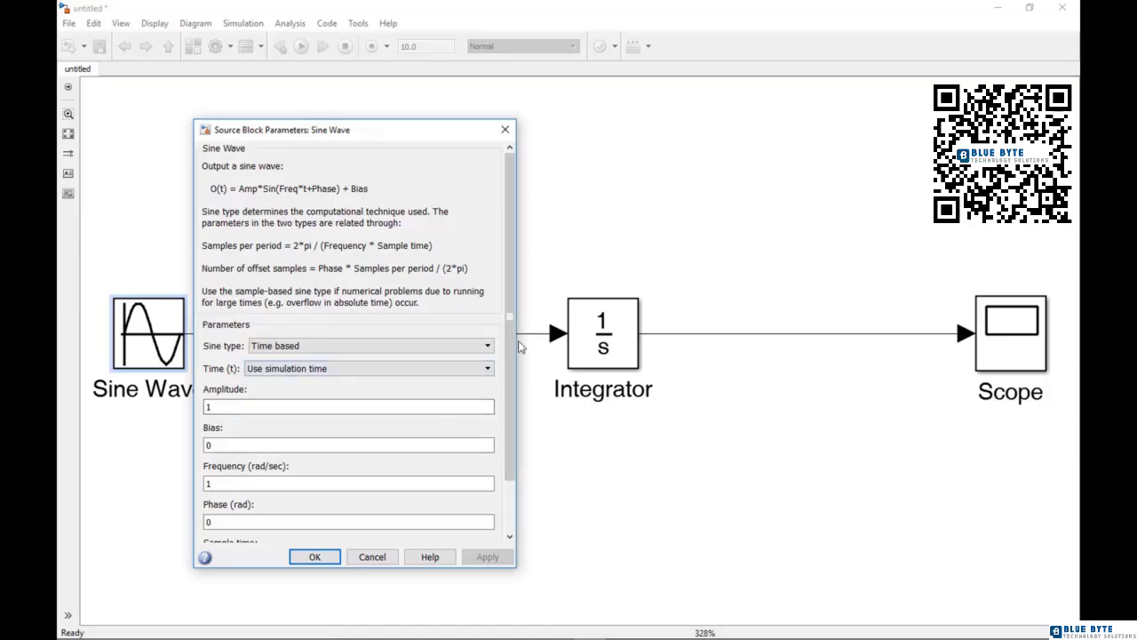
scroll(506, 362, "down", 2)
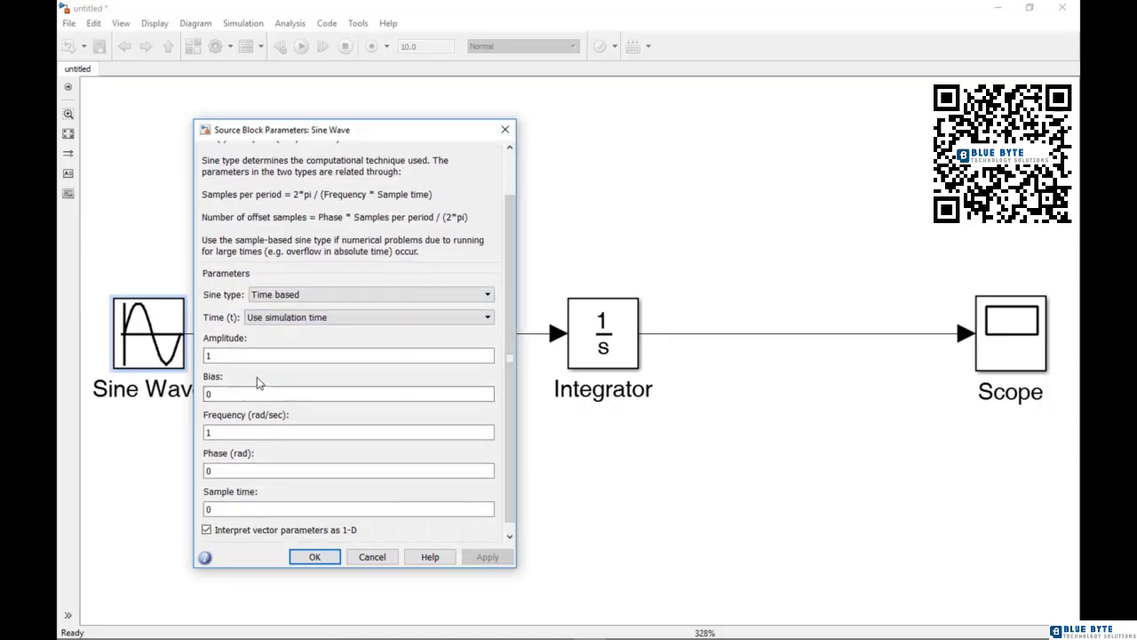
left_click(273, 298)
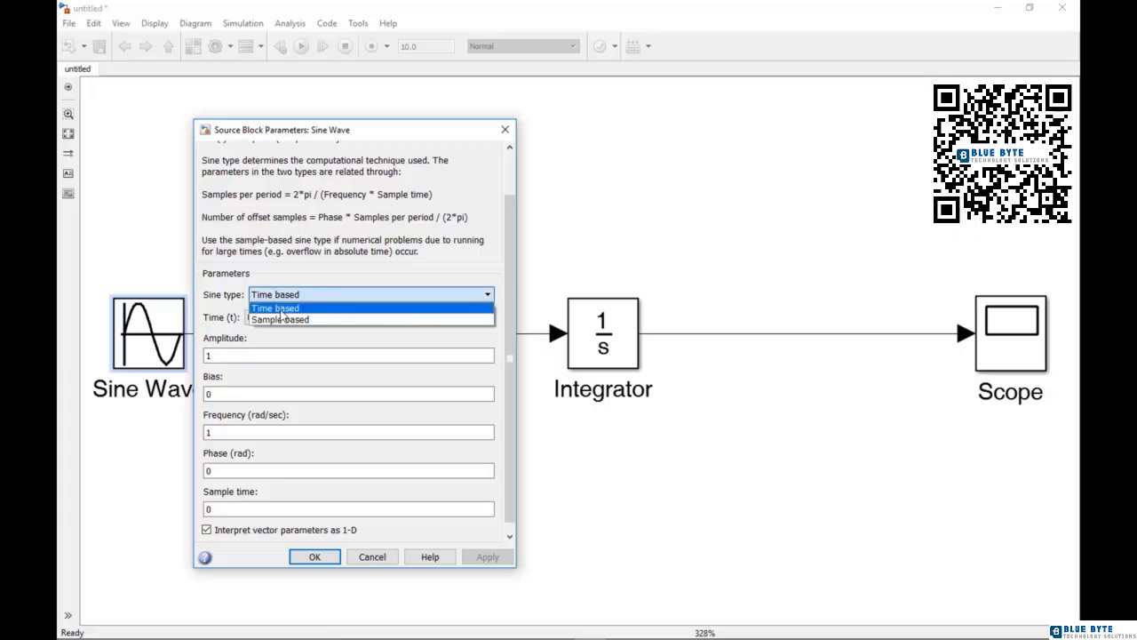
left_click(280, 310)
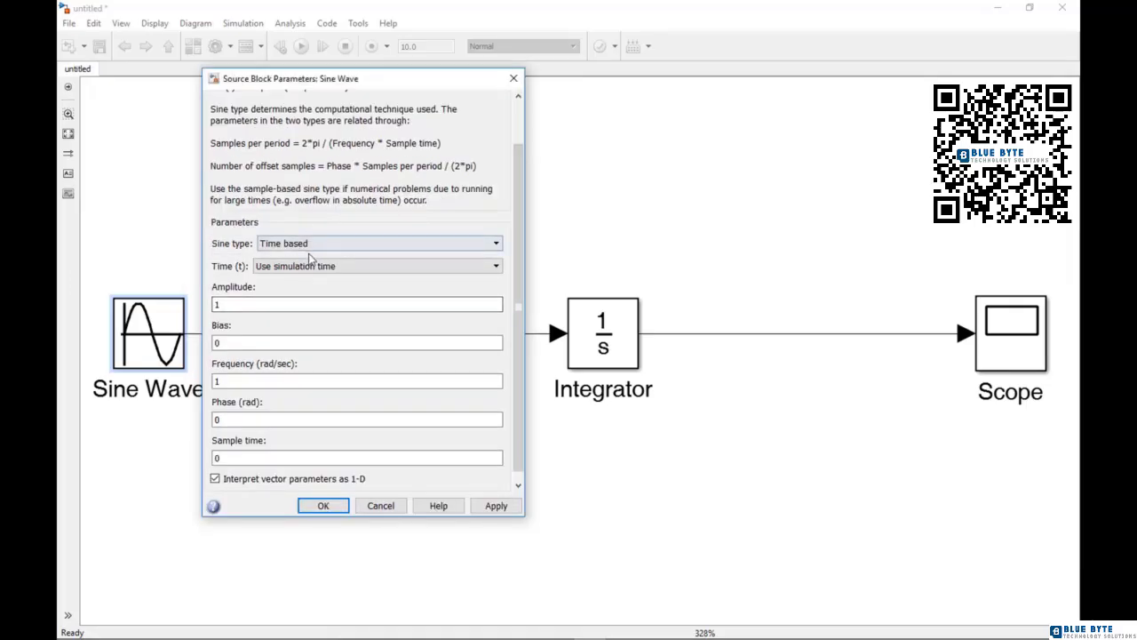
left_click(294, 269)
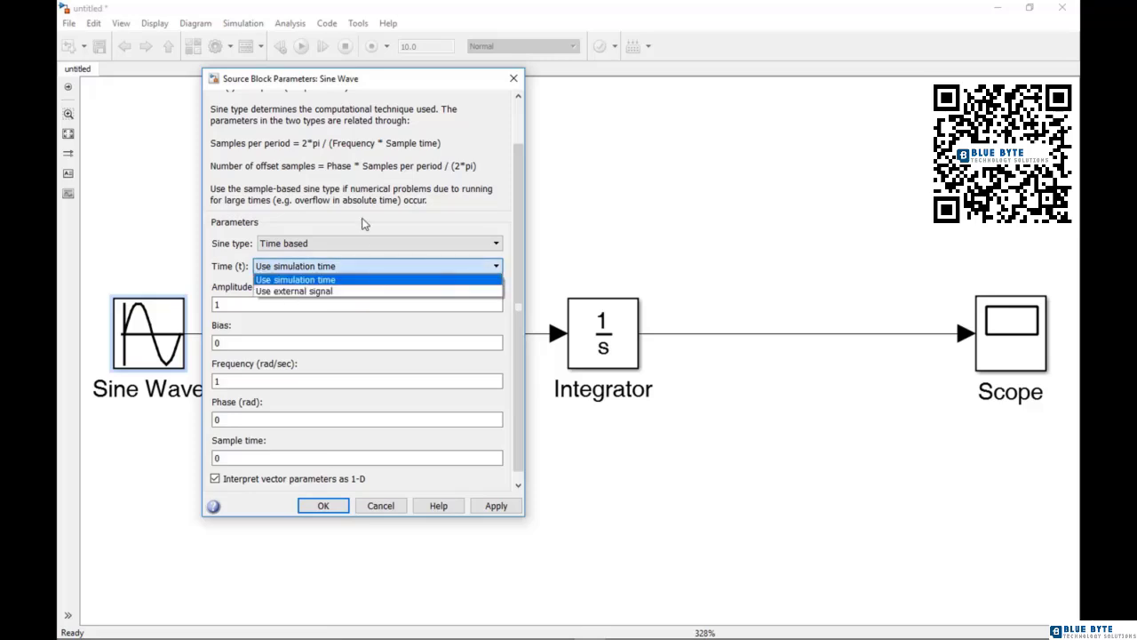
left_click(294, 280)
Set the Sine Wave block's amplitude to 10 and accept the parameters
double_click(229, 303)
left_click(237, 304)
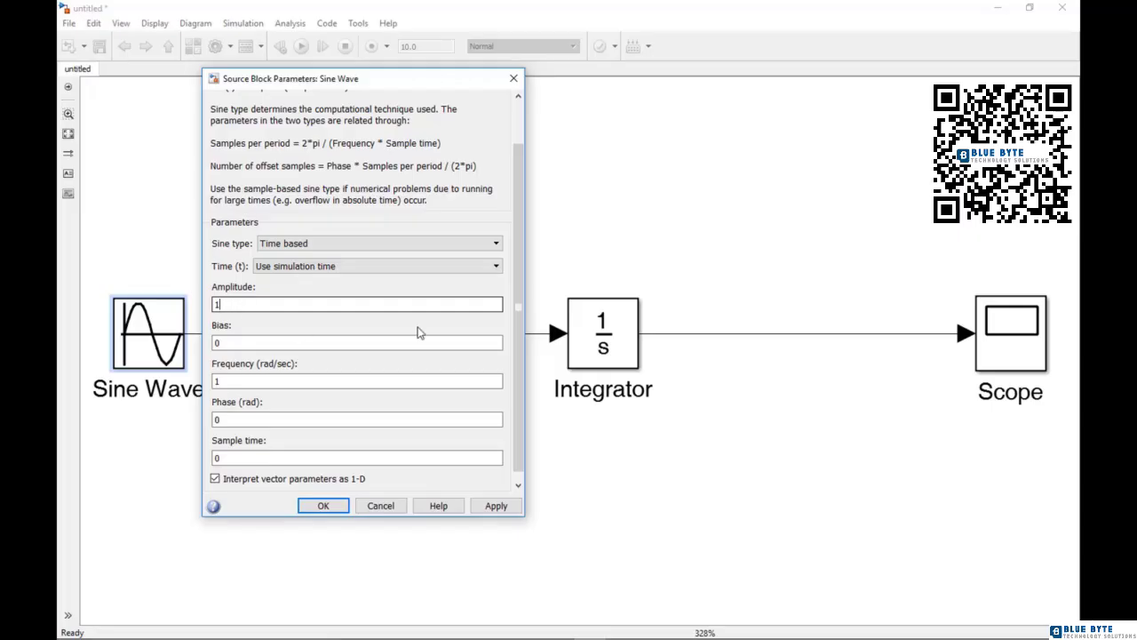
scroll(521, 379, "down", 1)
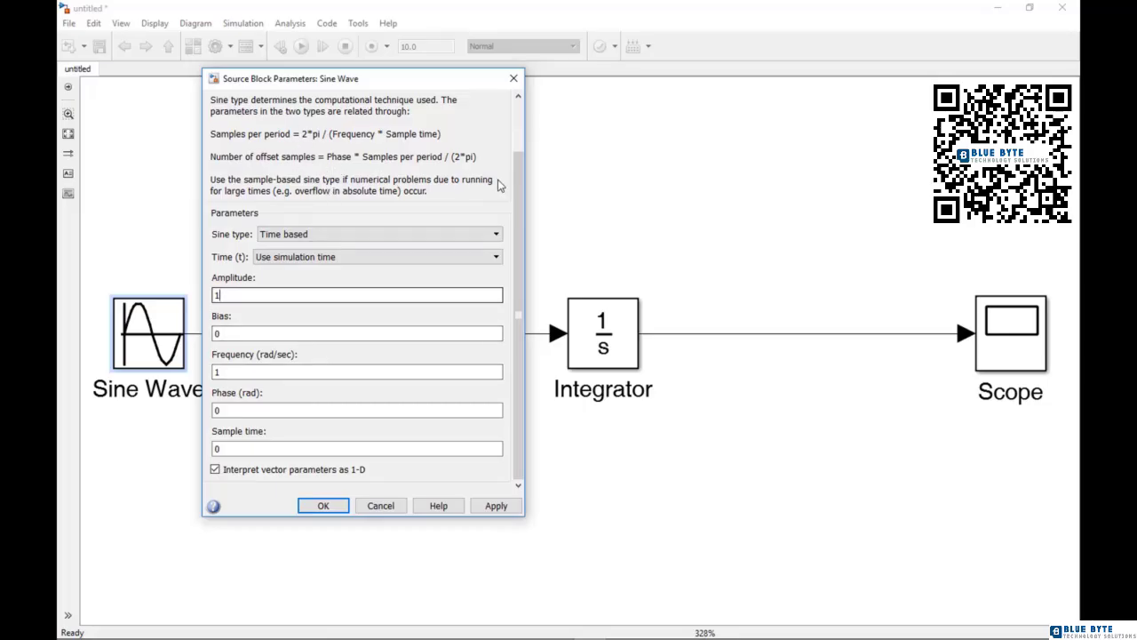
left_click_drag(517, 189, 504, 139)
left_click_drag(223, 295, 215, 295)
type("10")
key("Return")
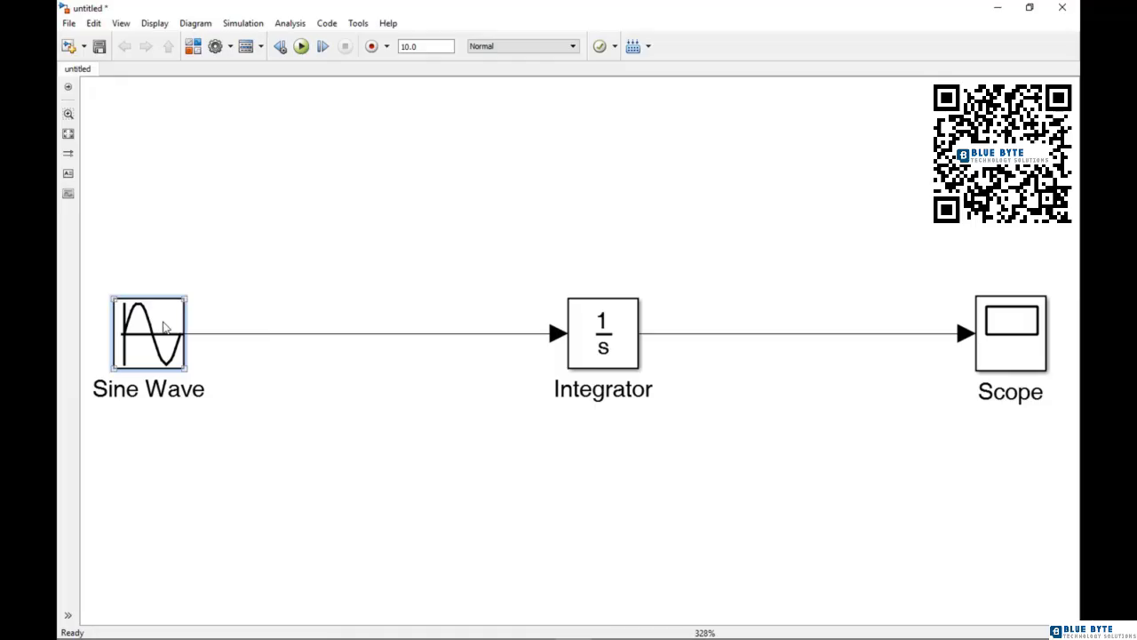
Shift the Scope block slightly closer to the Integrator and run the simulation with a stop time of 20
left_click_drag(1019, 352, 965, 353)
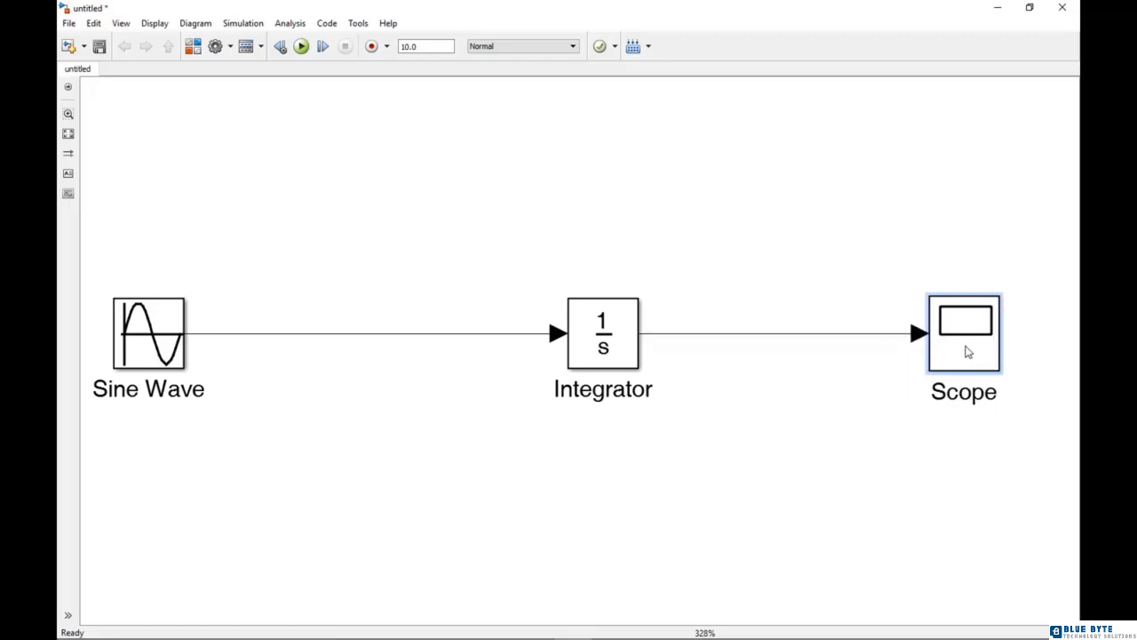
double_click(444, 46)
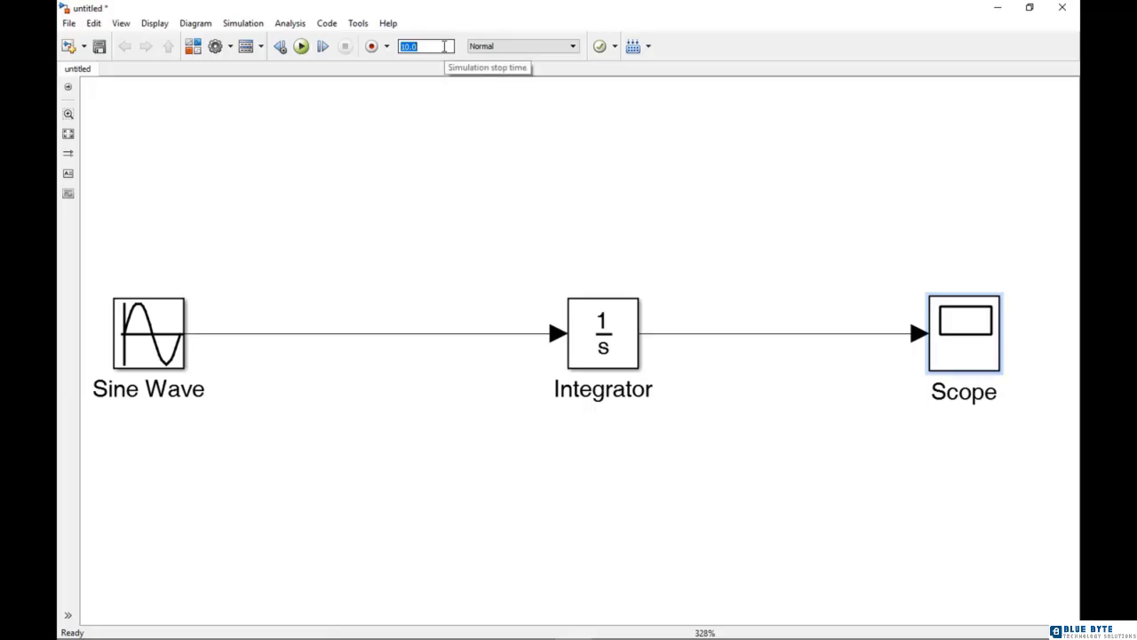
type("20")
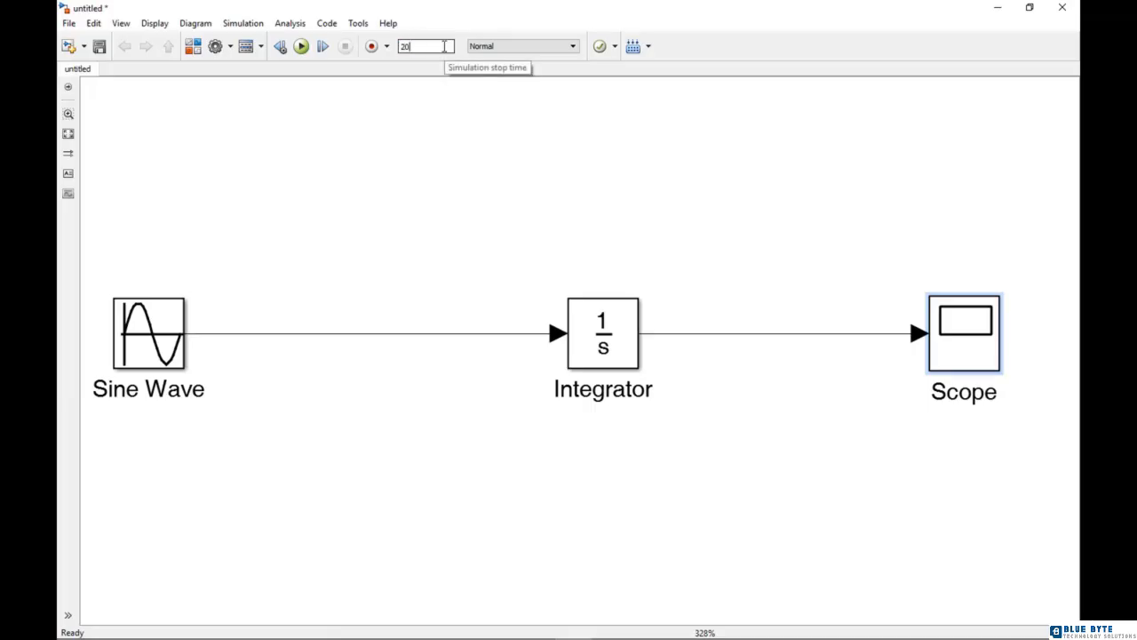
left_click(302, 47)
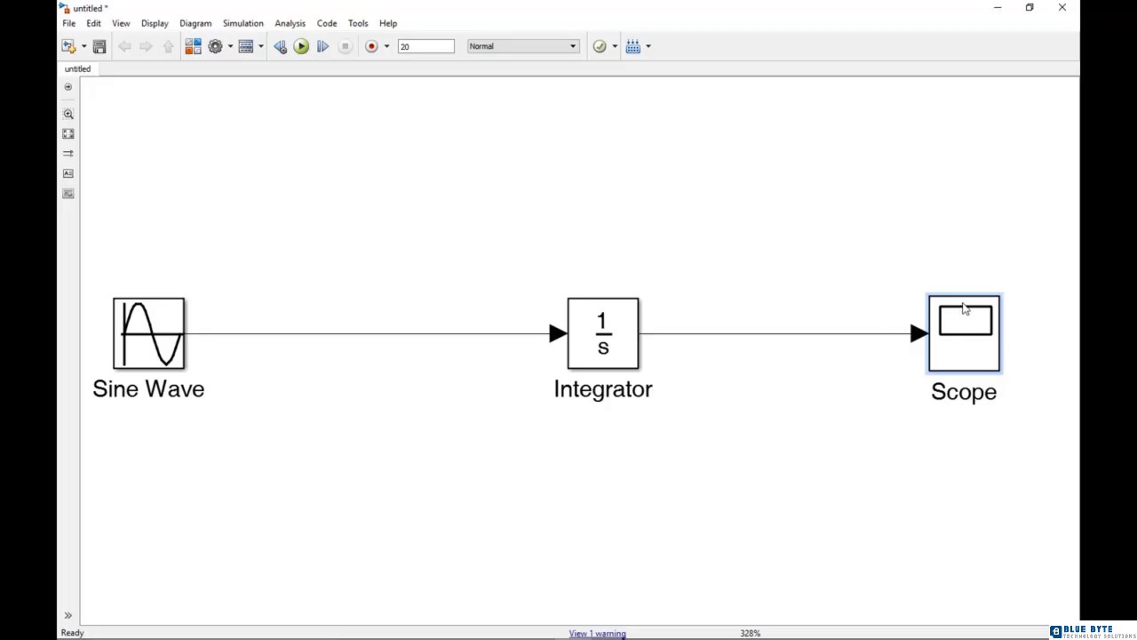
Open the Scope block to view the plot of the integrated sine wave
left_click(978, 338)
double_click(976, 338)
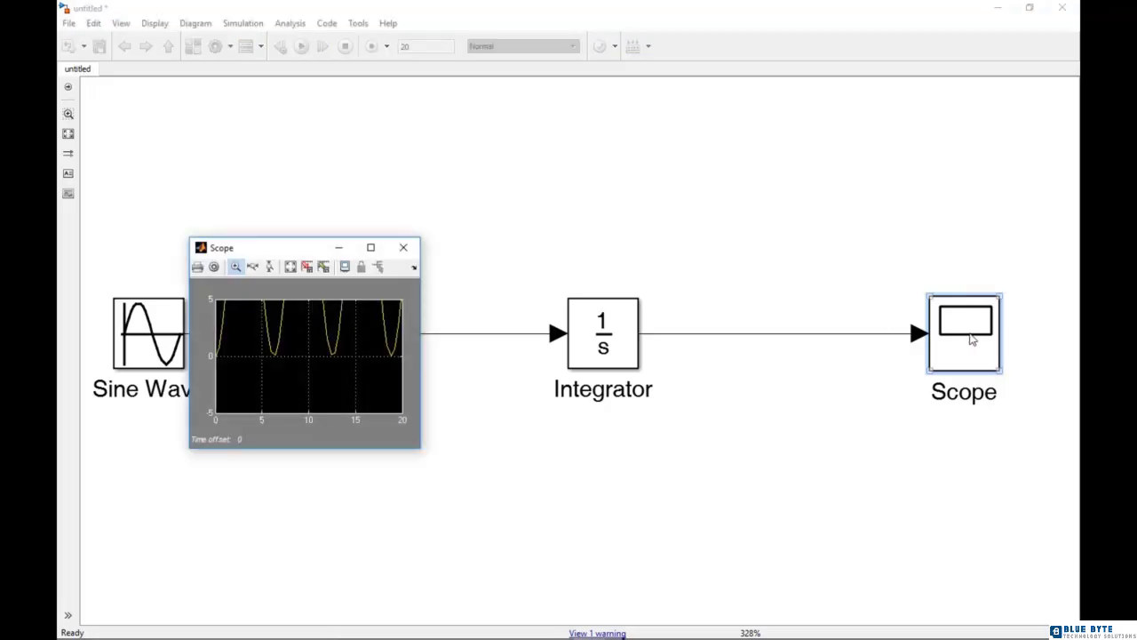
Maximize the Scope window, autoscale the axes to show the full waveform, and close the Scope
left_click(372, 248)
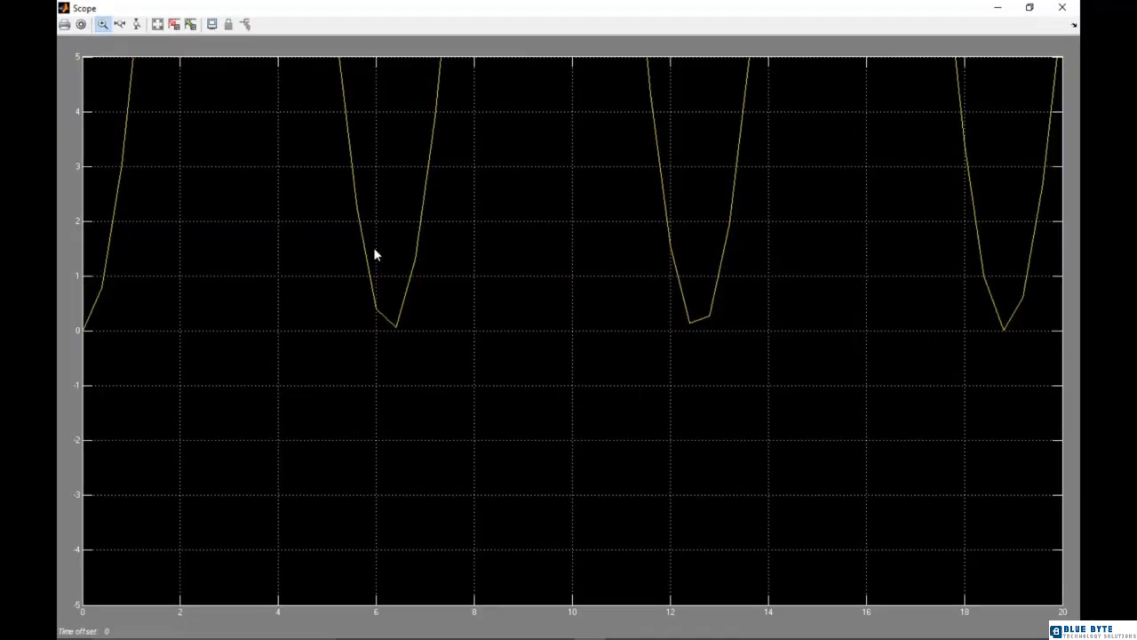
left_click(159, 25)
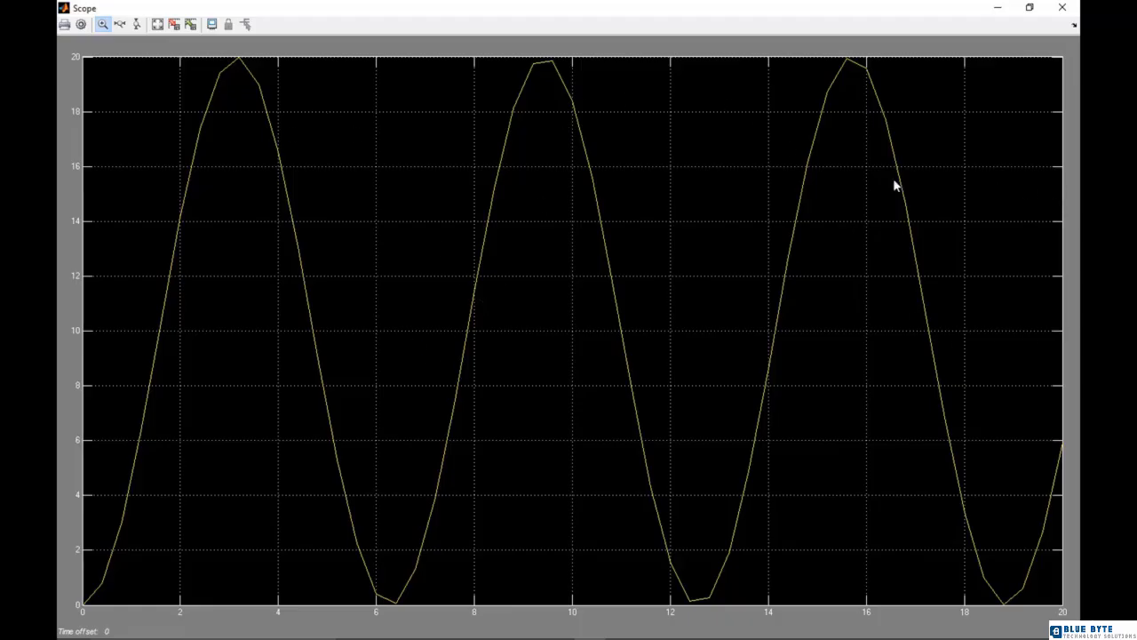
left_click(1061, 7)
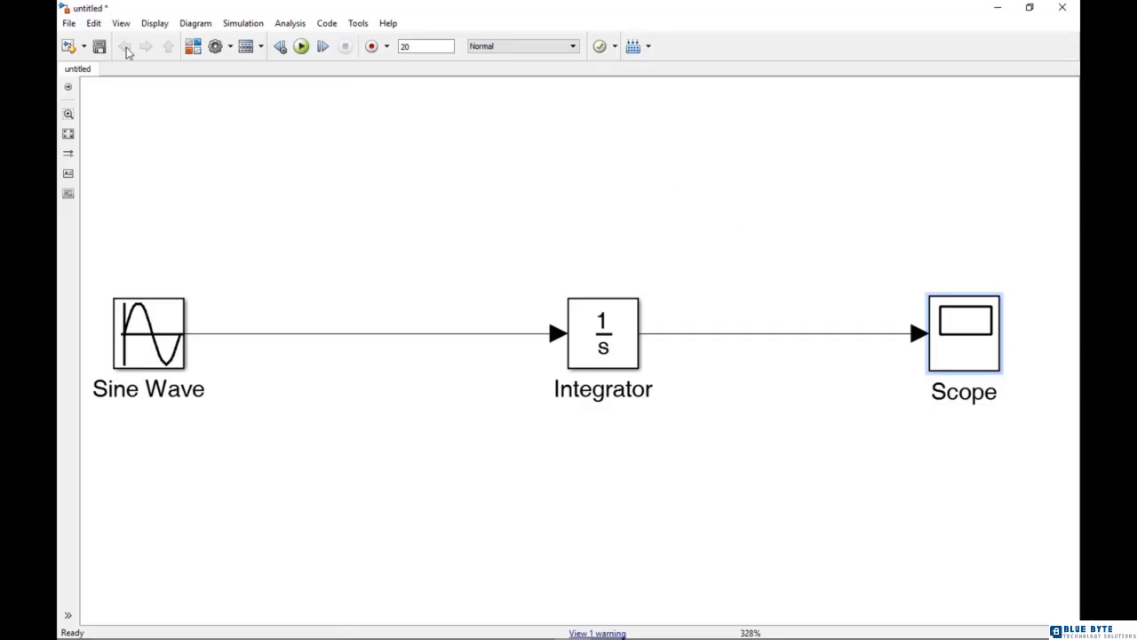
Save the model as ex_2 in the Matlab Files folder, using the Simulink Models (*.mdl) file type
left_click(70, 24)
left_click(93, 94)
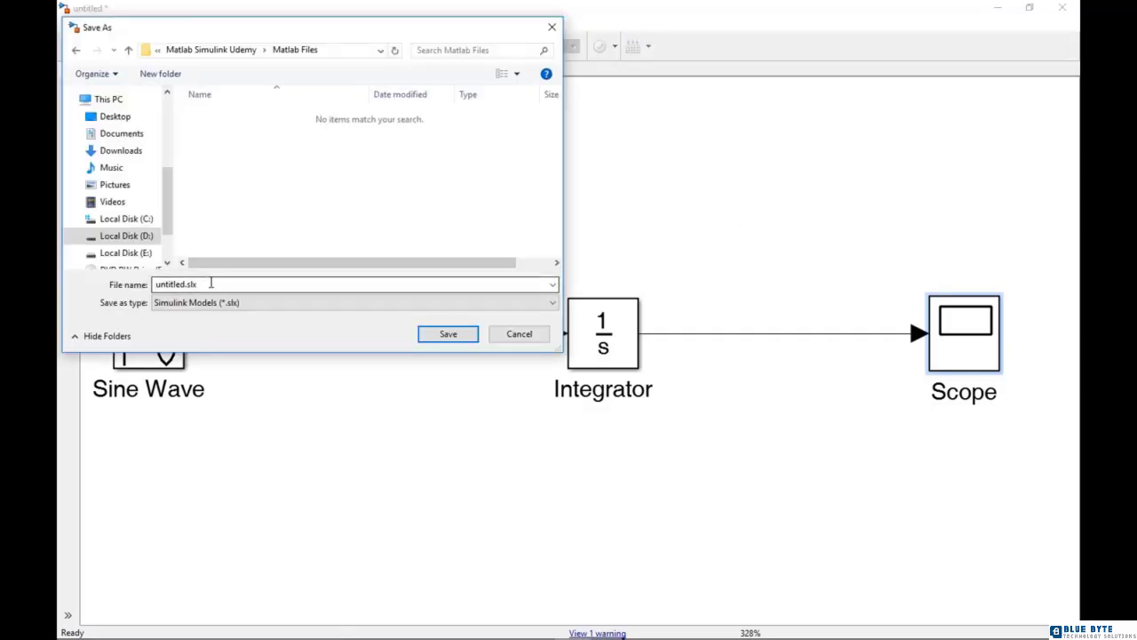
type("e")
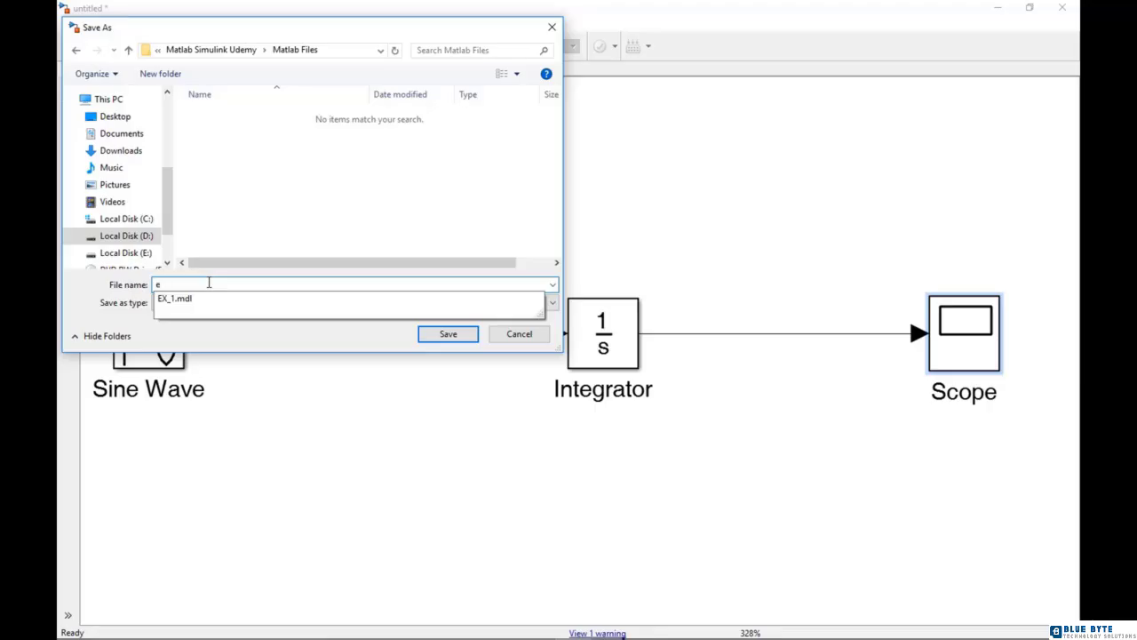
type("x")
type("ex_2")
left_click(222, 303)
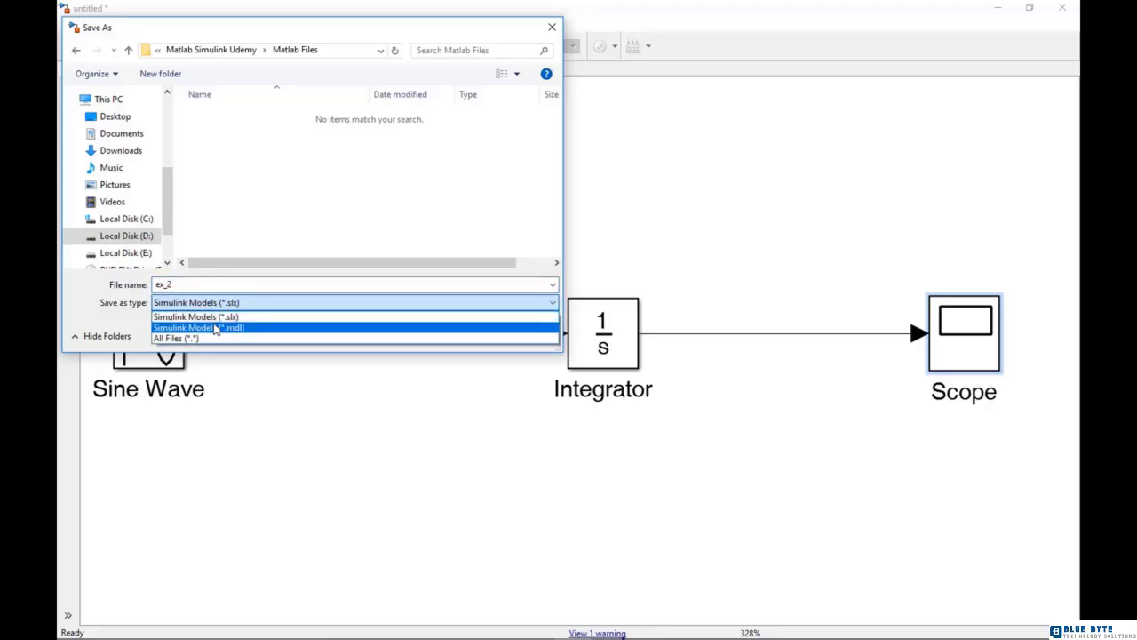
left_click(215, 328)
left_click(448, 337)
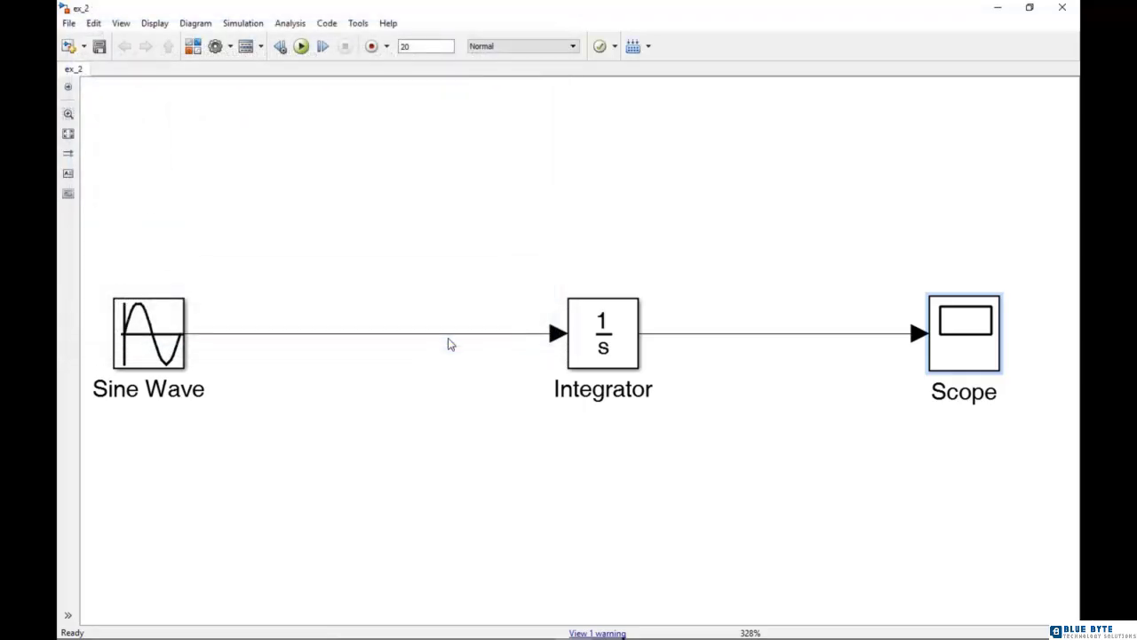
Close the saved model and switch to the chapter 2.pptx presentation in PowerPoint
left_click(1066, 9)
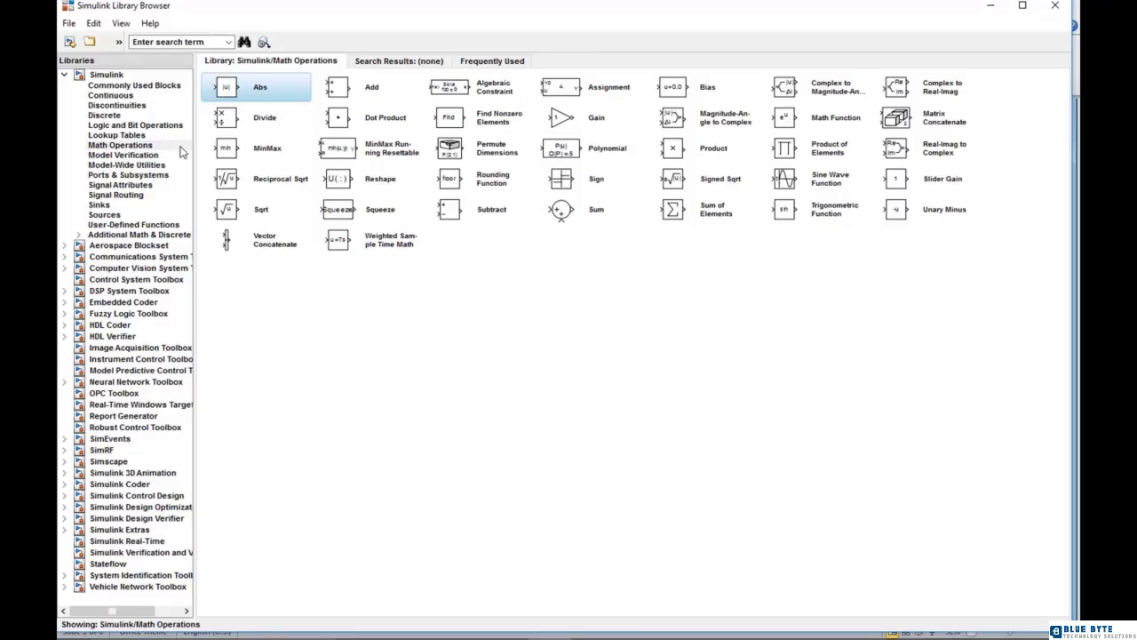
mouse_move(650, 636)
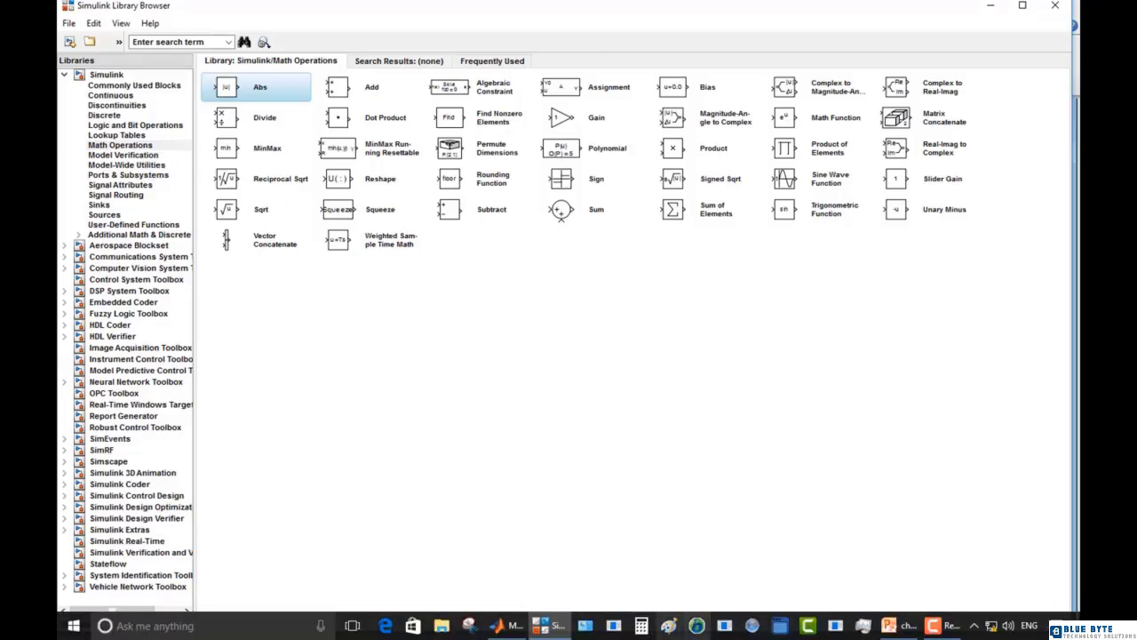
mouse_move(889, 632)
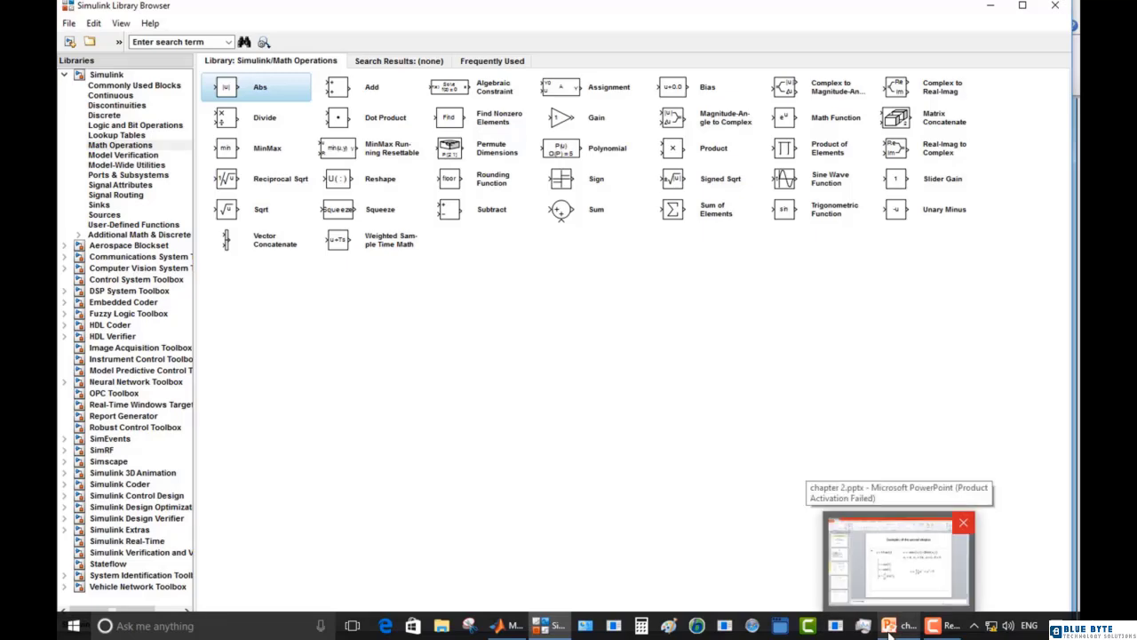
left_click(855, 596)
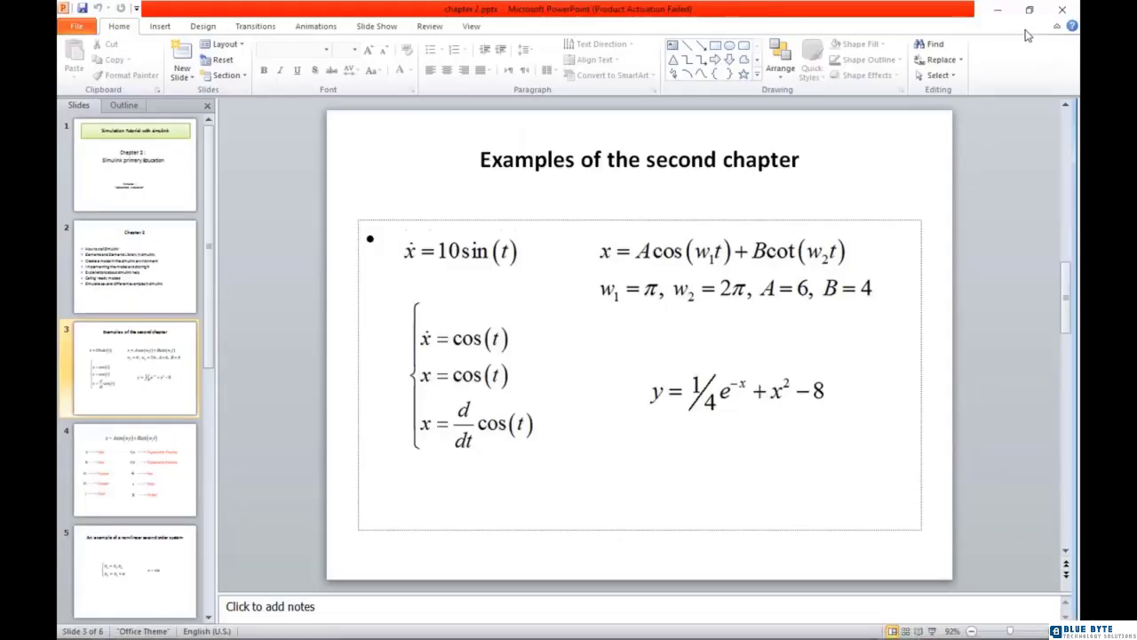
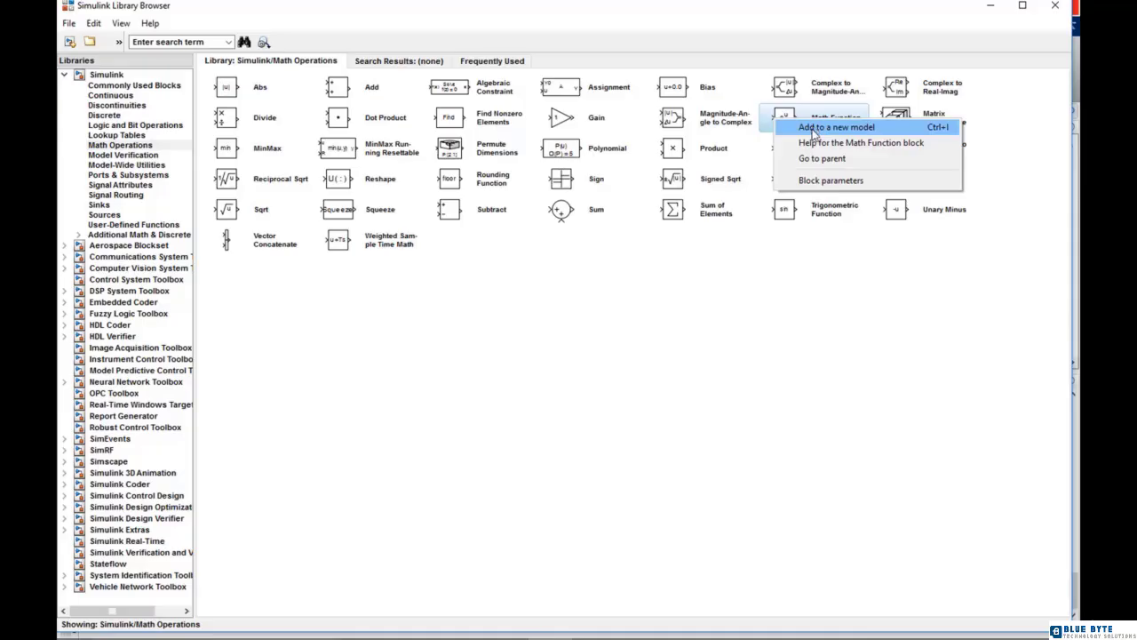
Add the Math Function block from Math Operations to a new model and set its function to square
left_click(811, 130)
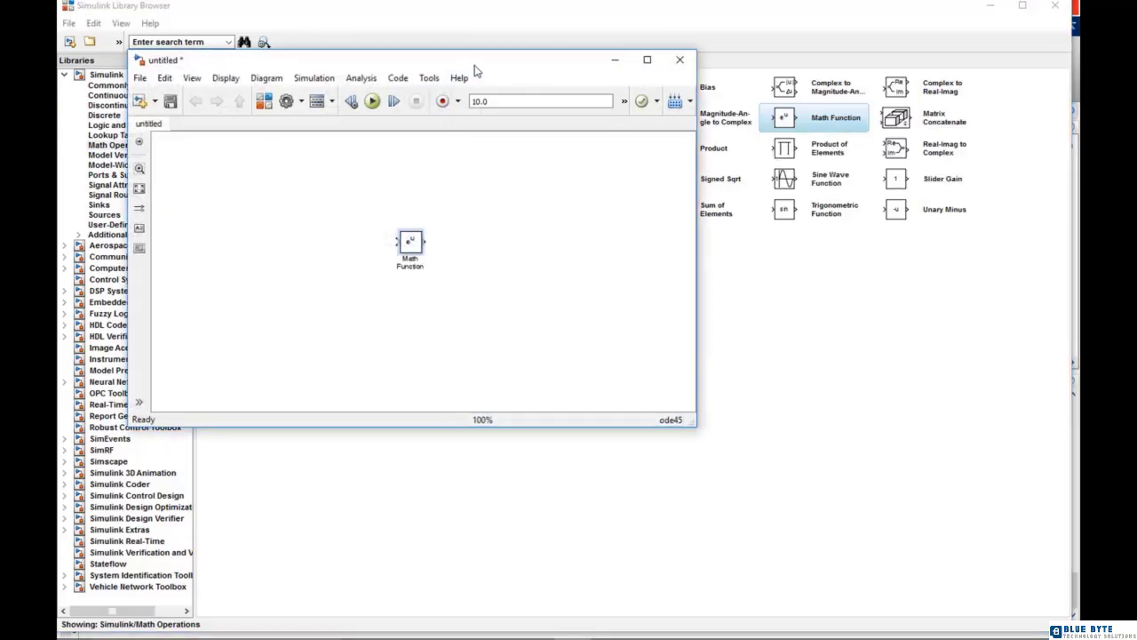
left_click_drag(474, 68, 712, 181)
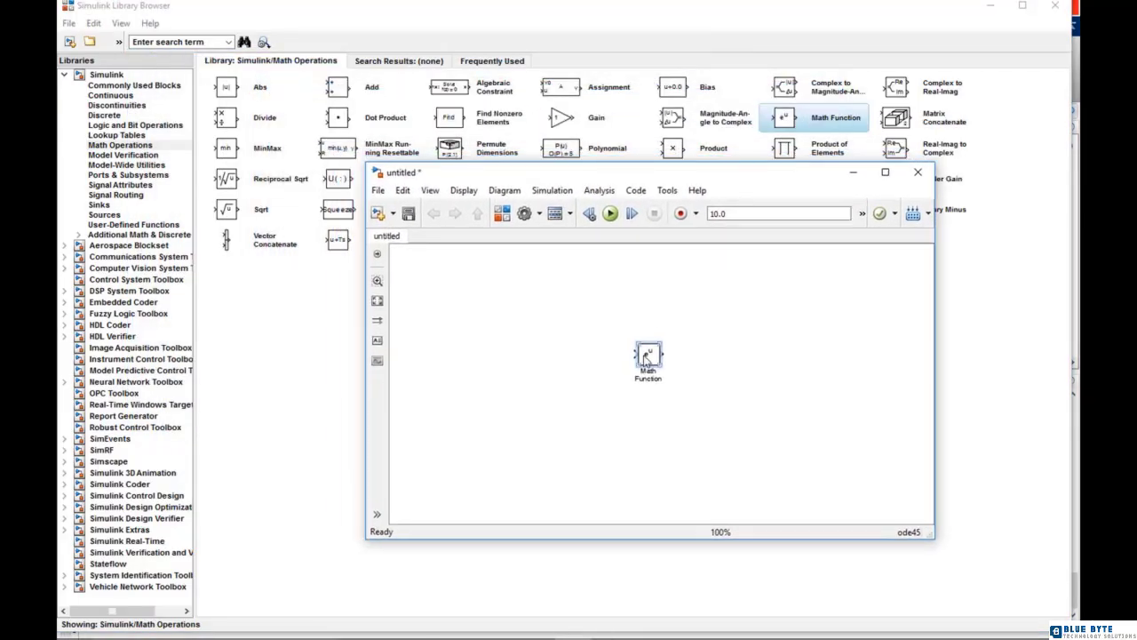
double_click(647, 355)
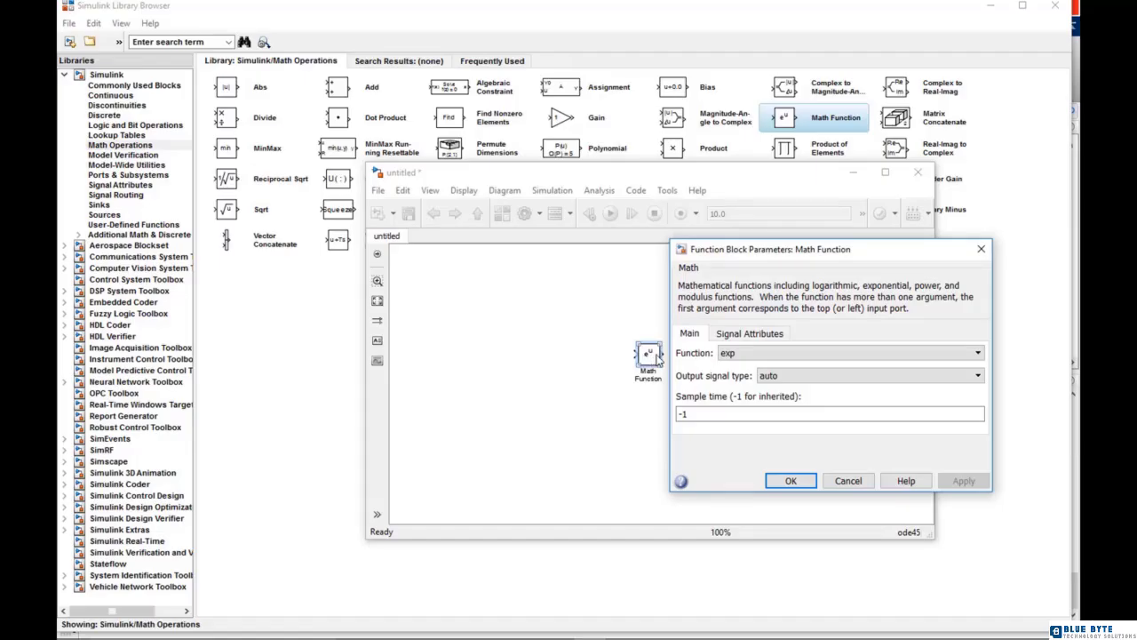
left_click(757, 354)
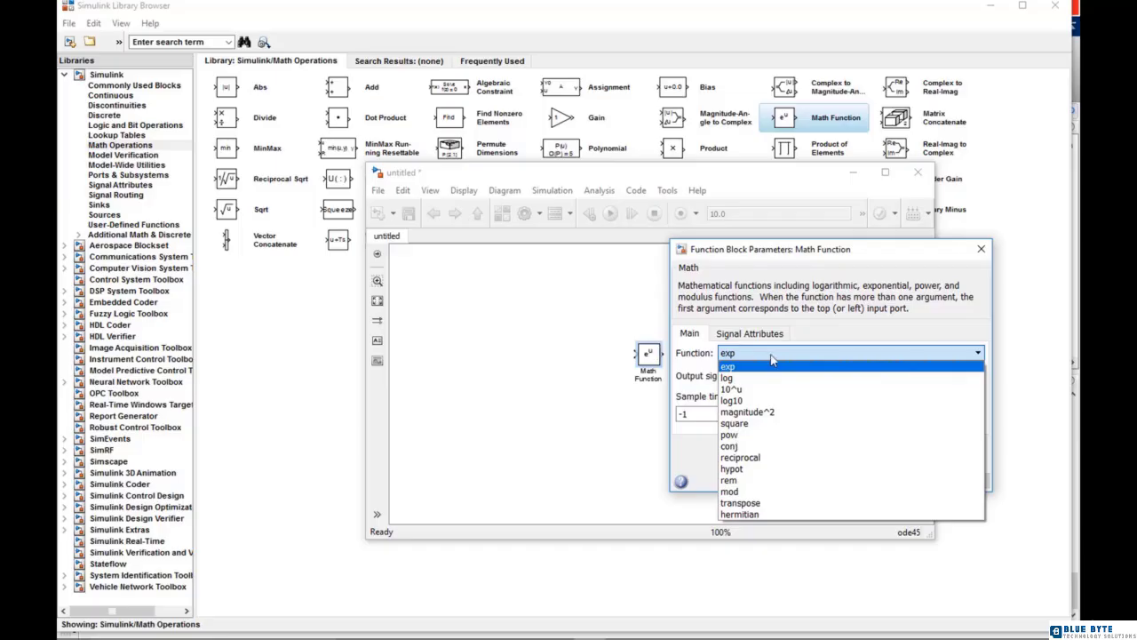
left_click(751, 425)
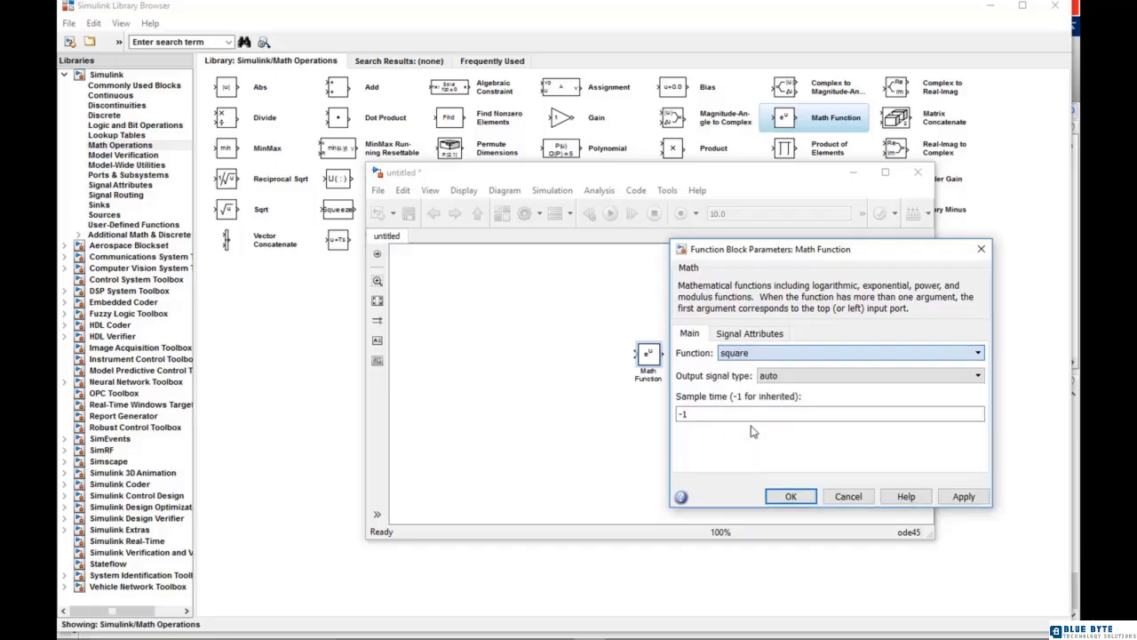
left_click(791, 497)
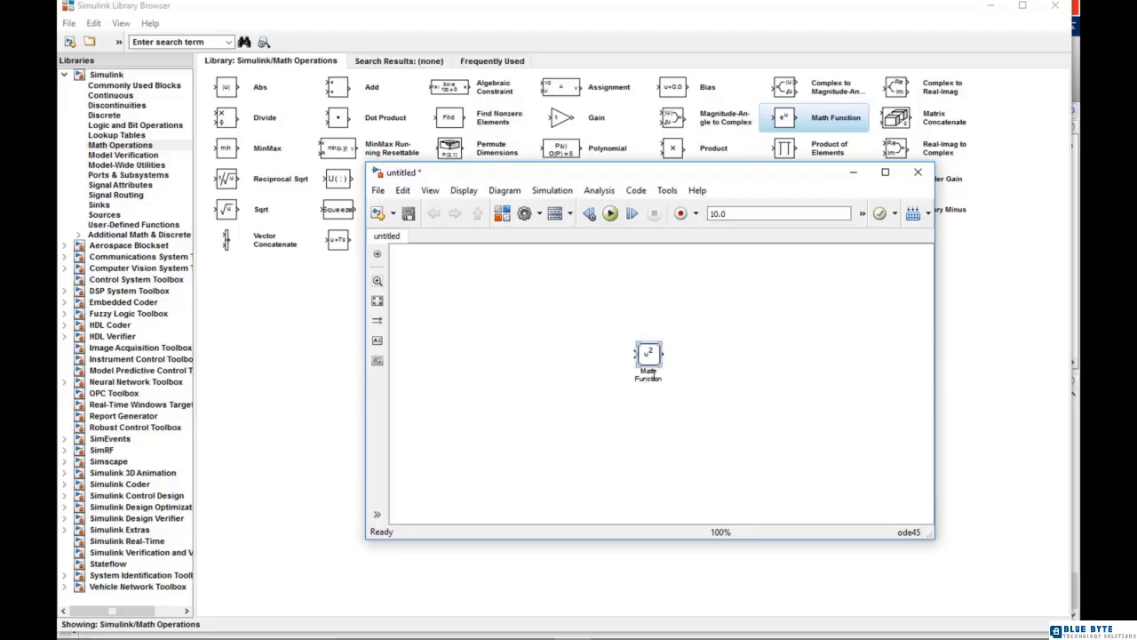
left_click_drag(686, 174, 708, 184)
left_click(576, 625)
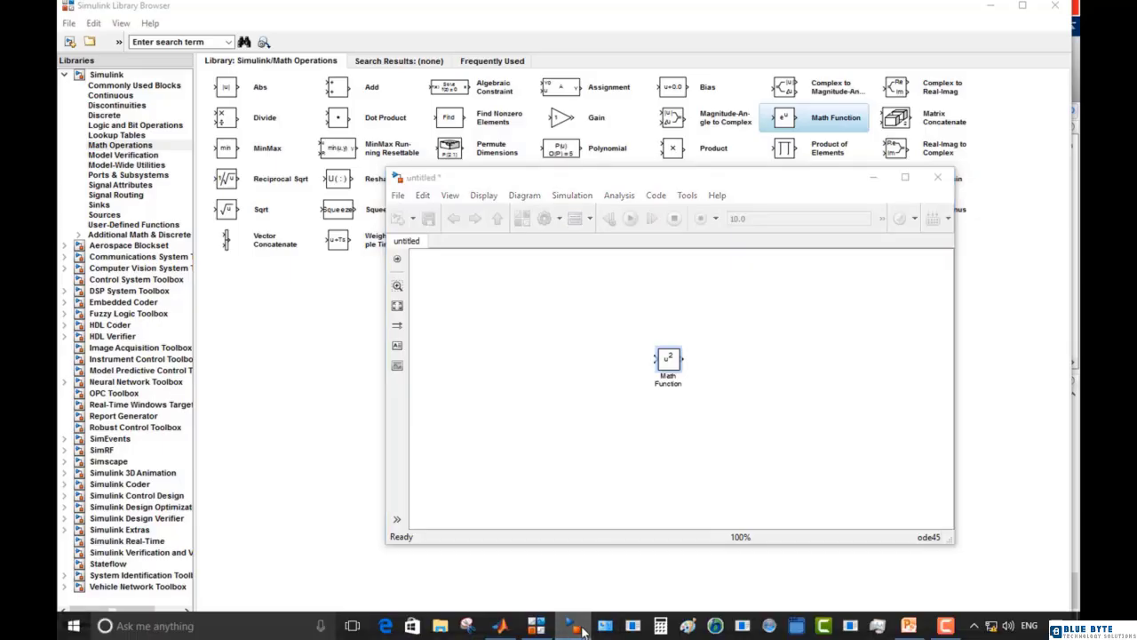
left_click(174, 41)
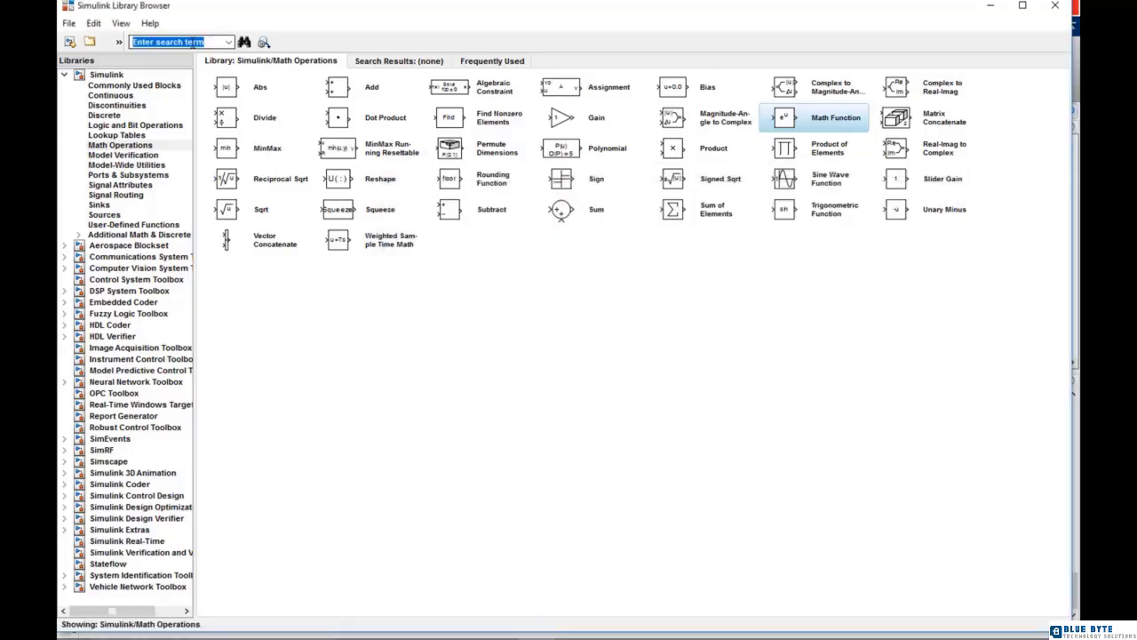
mouse_move(664, 627)
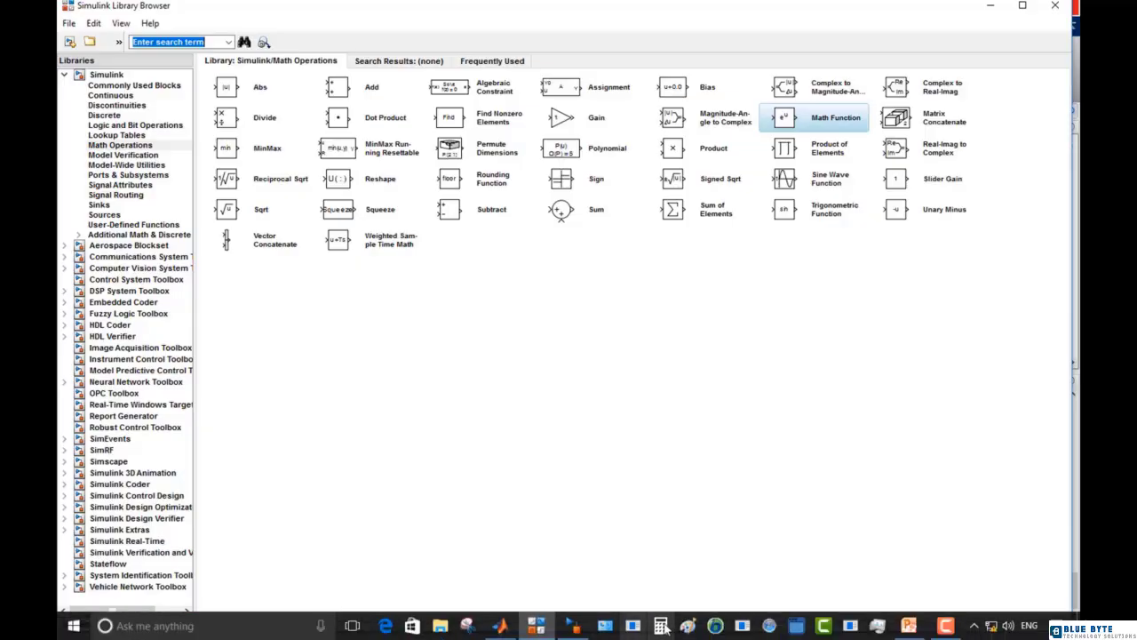
Review the functions offered by the Math Function block in the untitled model, and close that model without saving
left_click(573, 625)
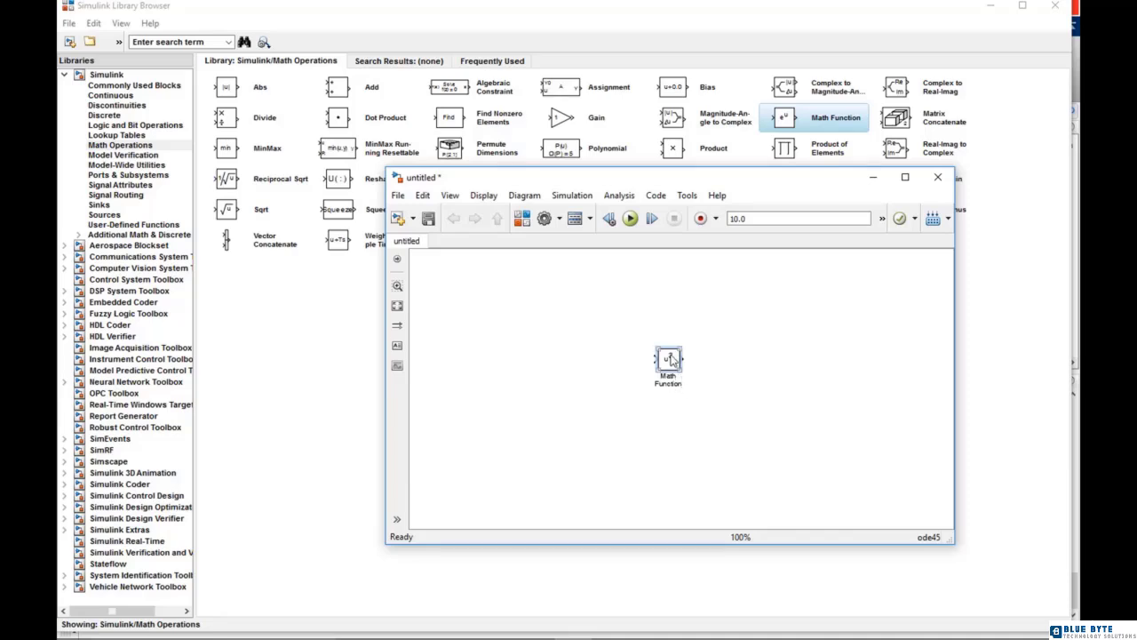
double_click(671, 360)
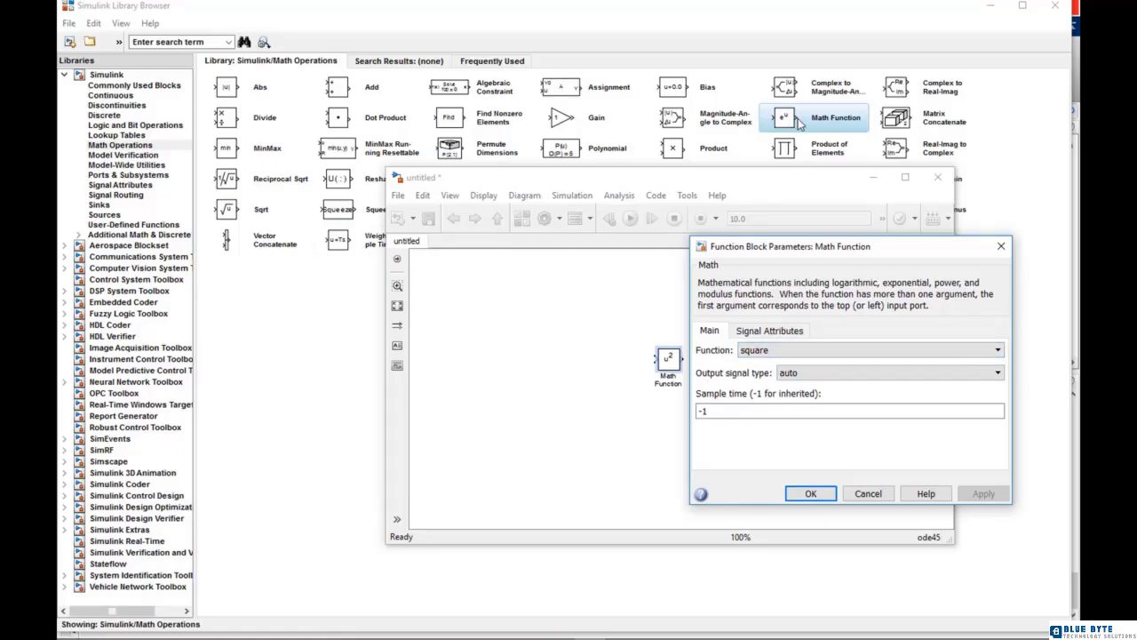
left_click(825, 352)
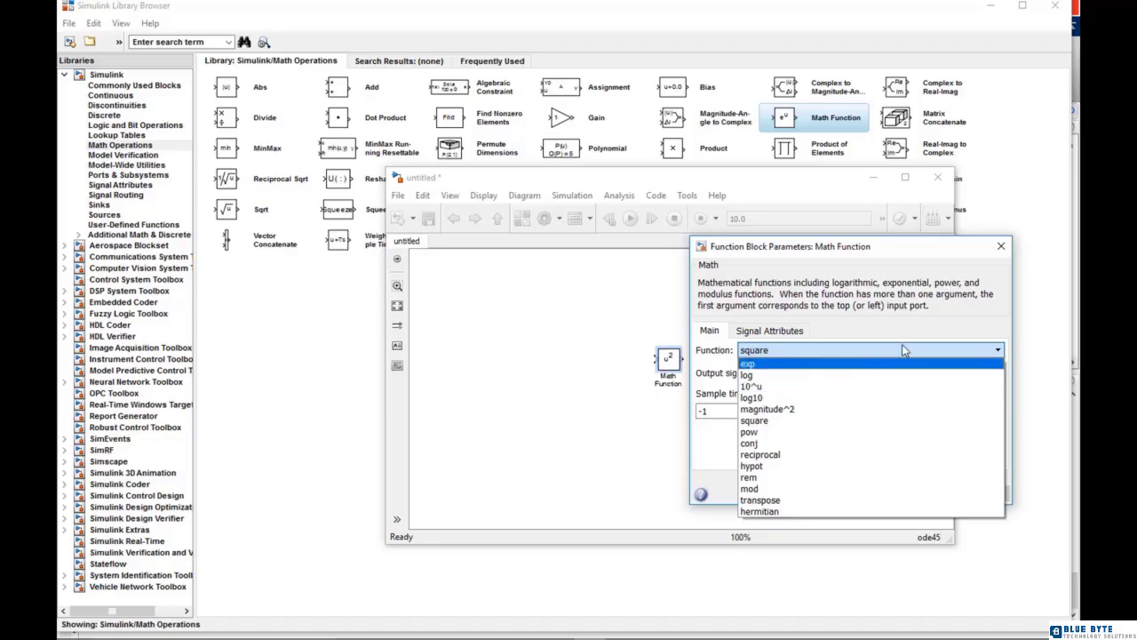
left_click(999, 248)
left_click(998, 248)
left_click(938, 177)
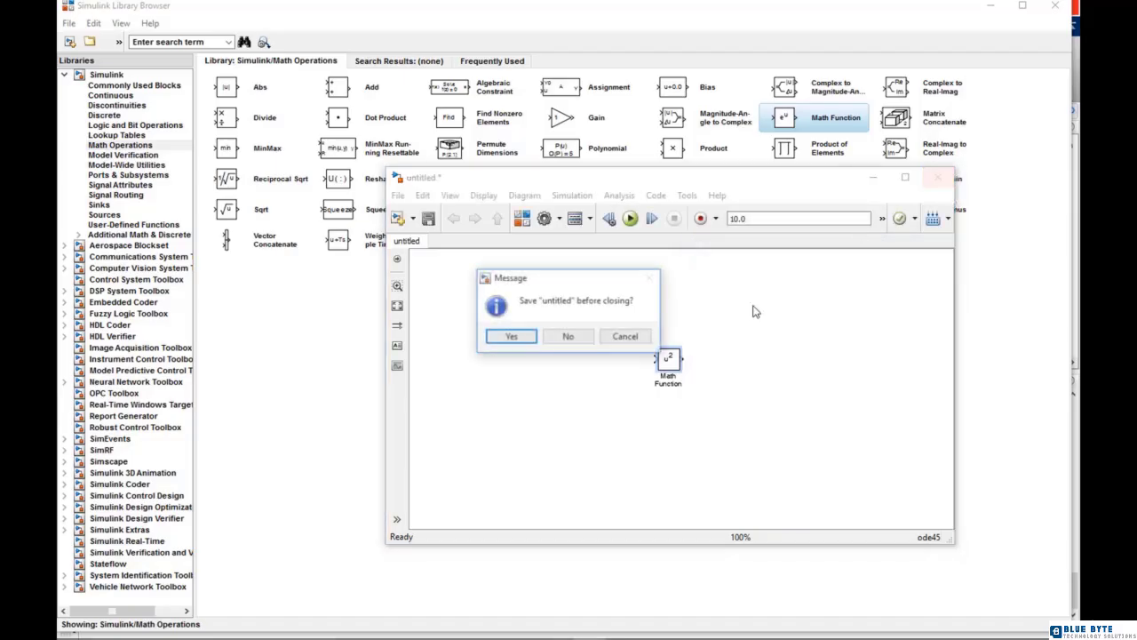
left_click(586, 337)
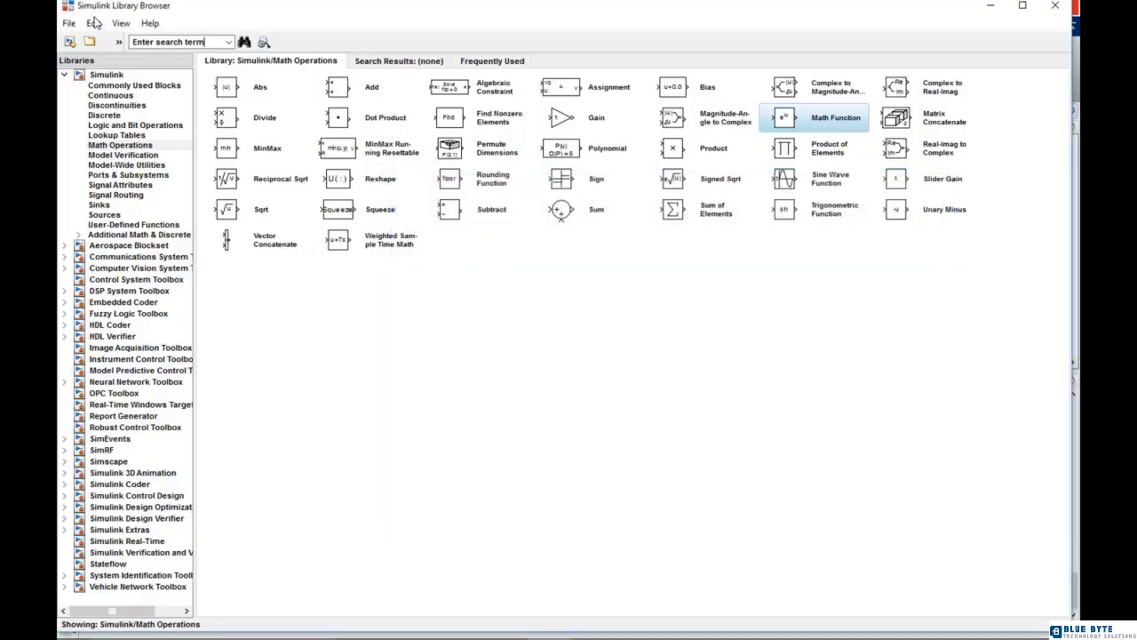
Search the Simulink block library for cos
left_click(196, 42)
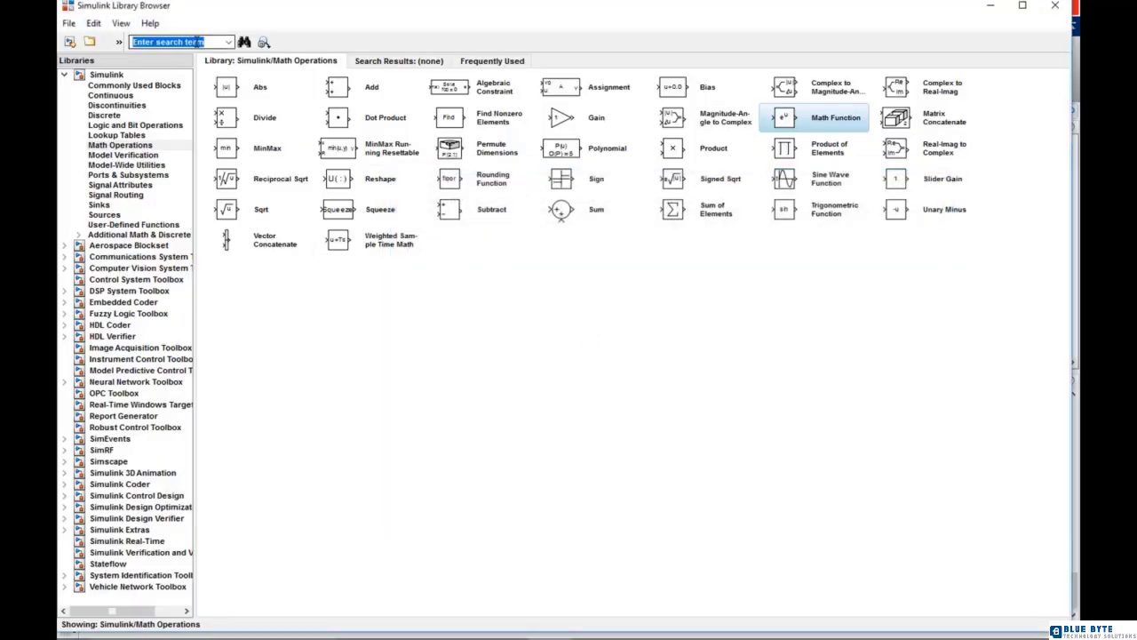
type("cos")
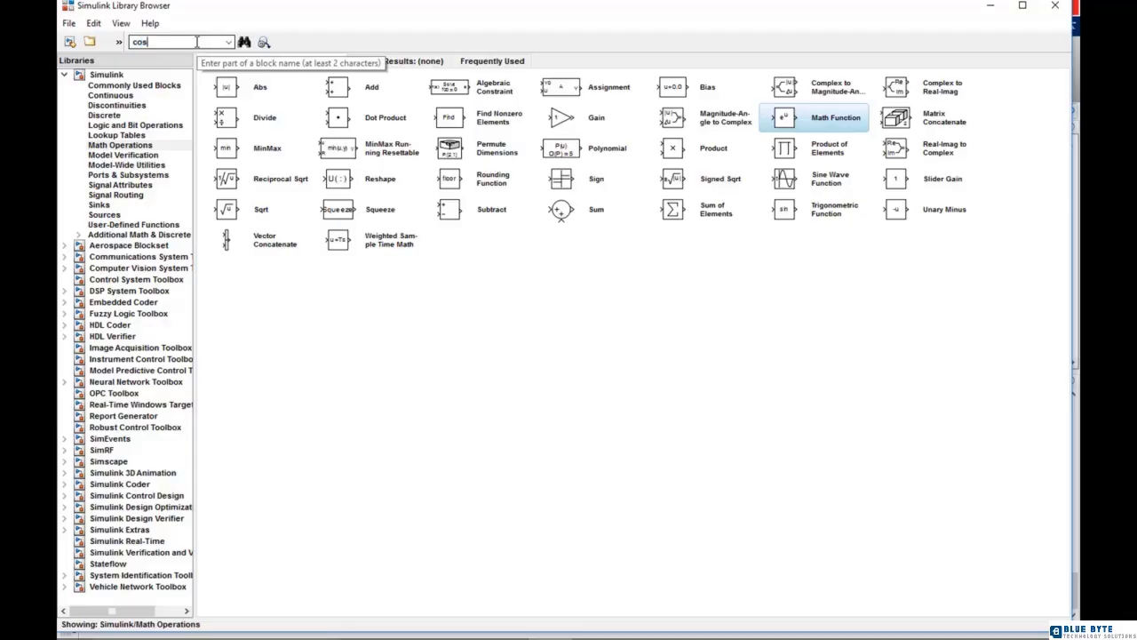
key("Return")
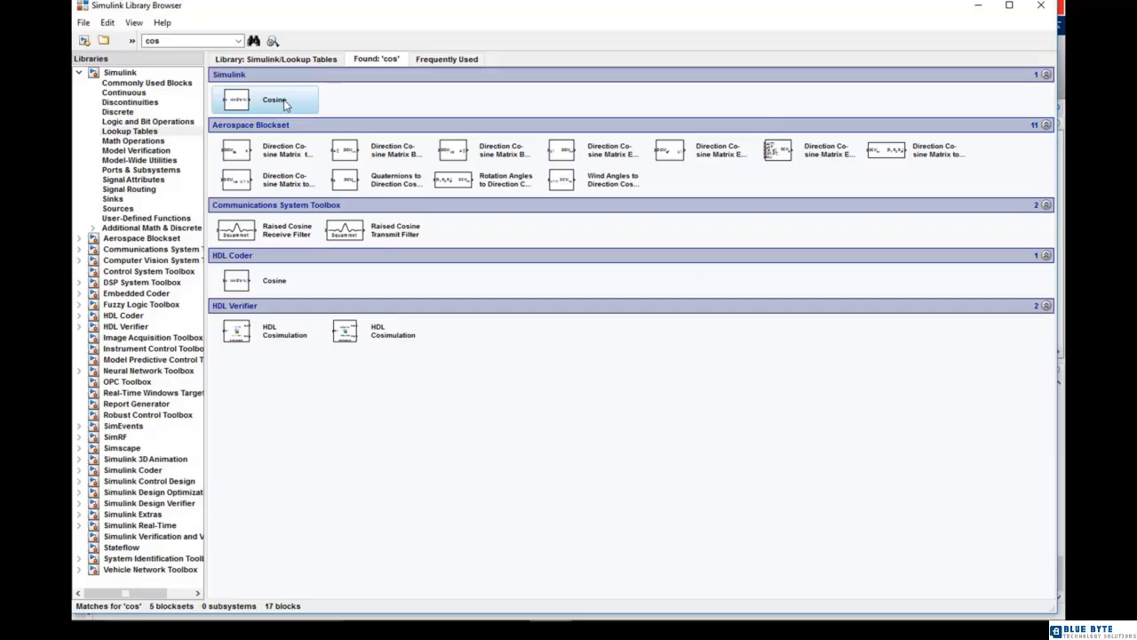
Search the Simulink block library for sin instead of cos
left_click_drag(165, 41, 132, 37)
type("sin")
key("Return")
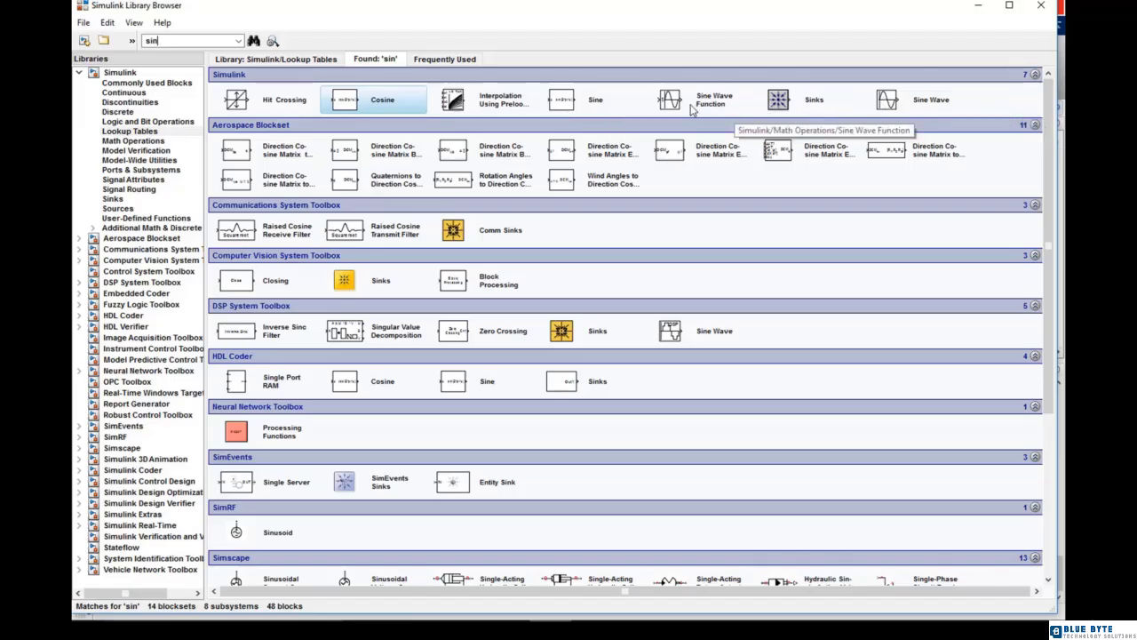
Replace the library search term with cot and run the search
double_click(140, 41)
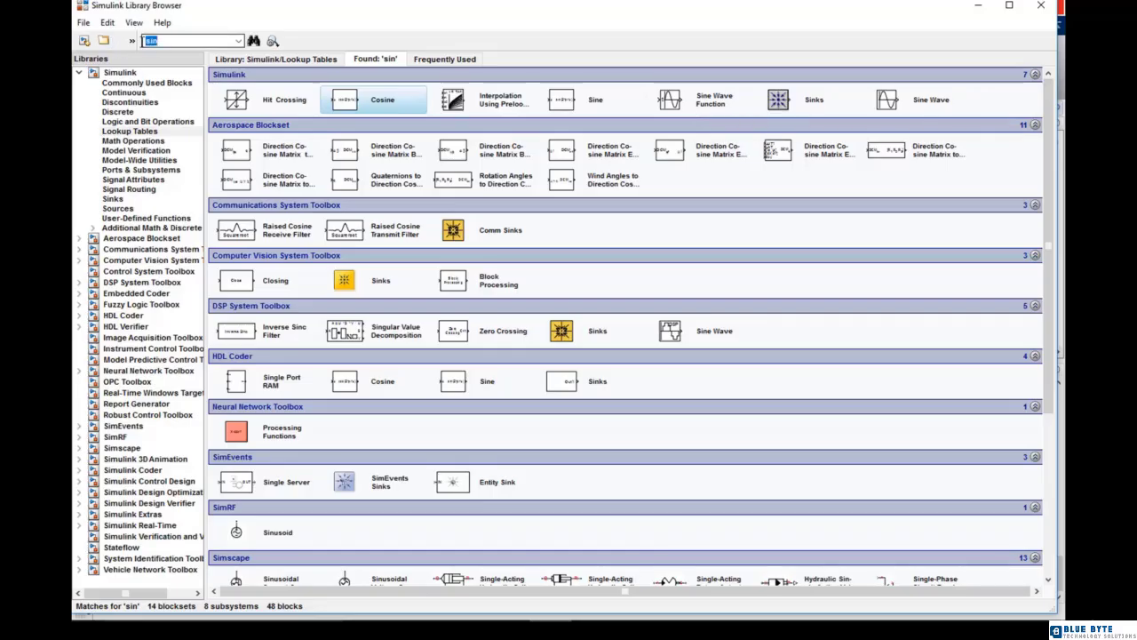
type("cot")
key("Return")
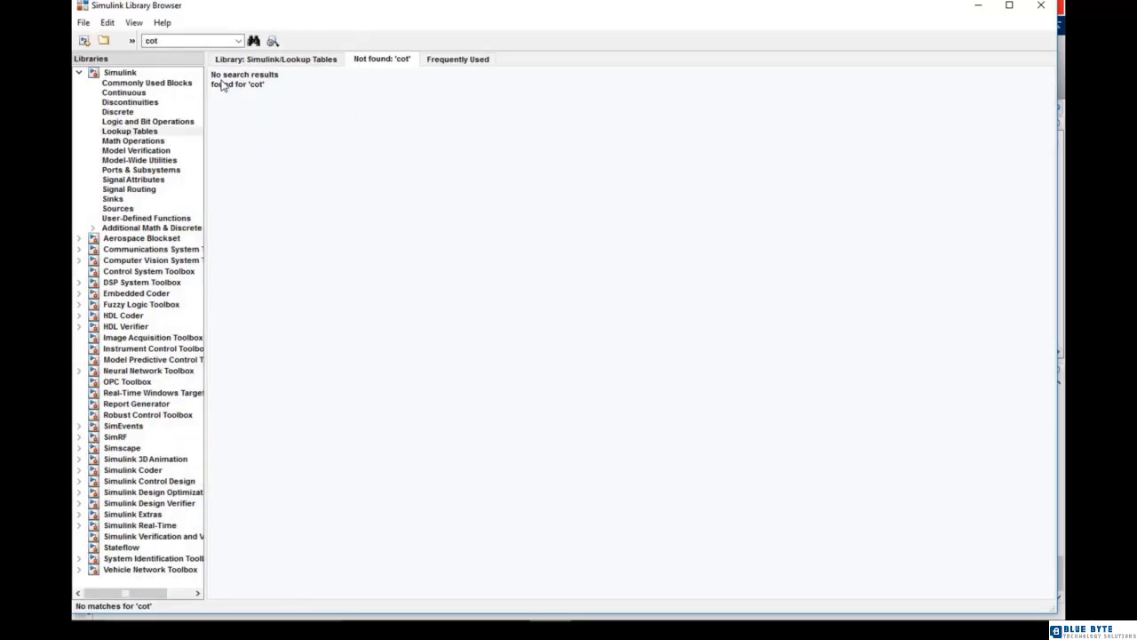
Open the Simulink help documentation and search it for sin
left_click(162, 23)
left_click(194, 69)
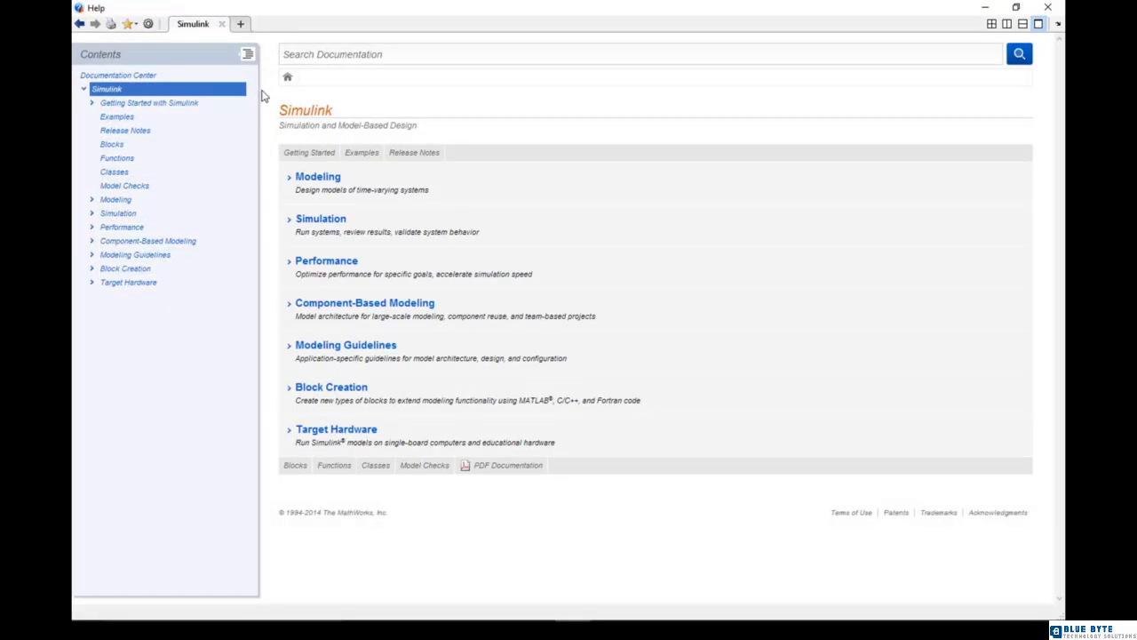
left_click(352, 57)
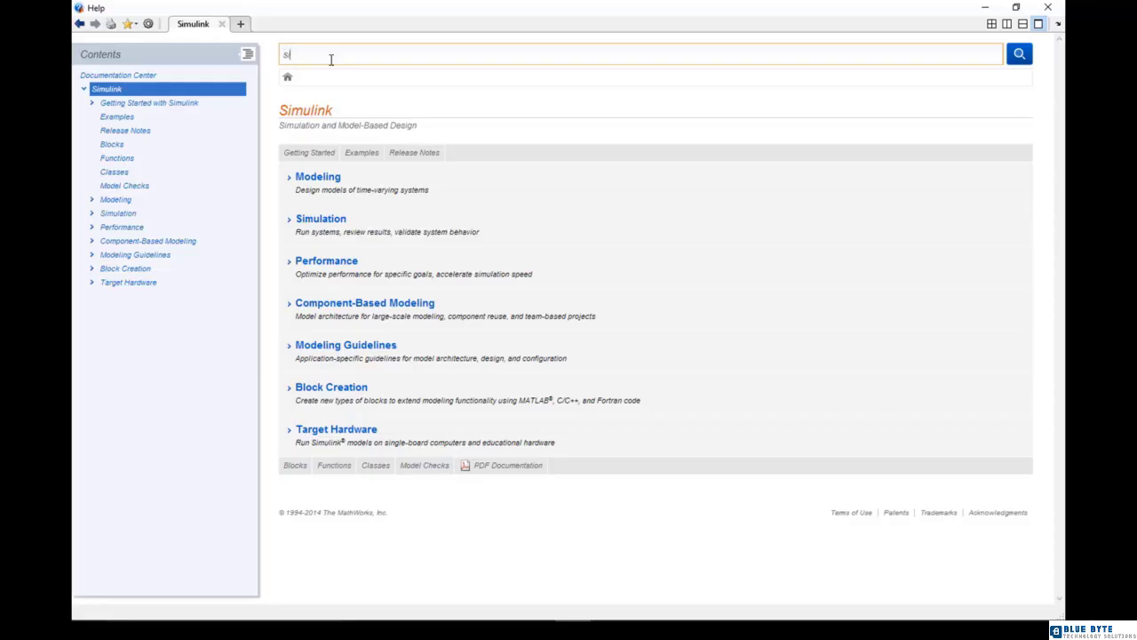
key("Return")
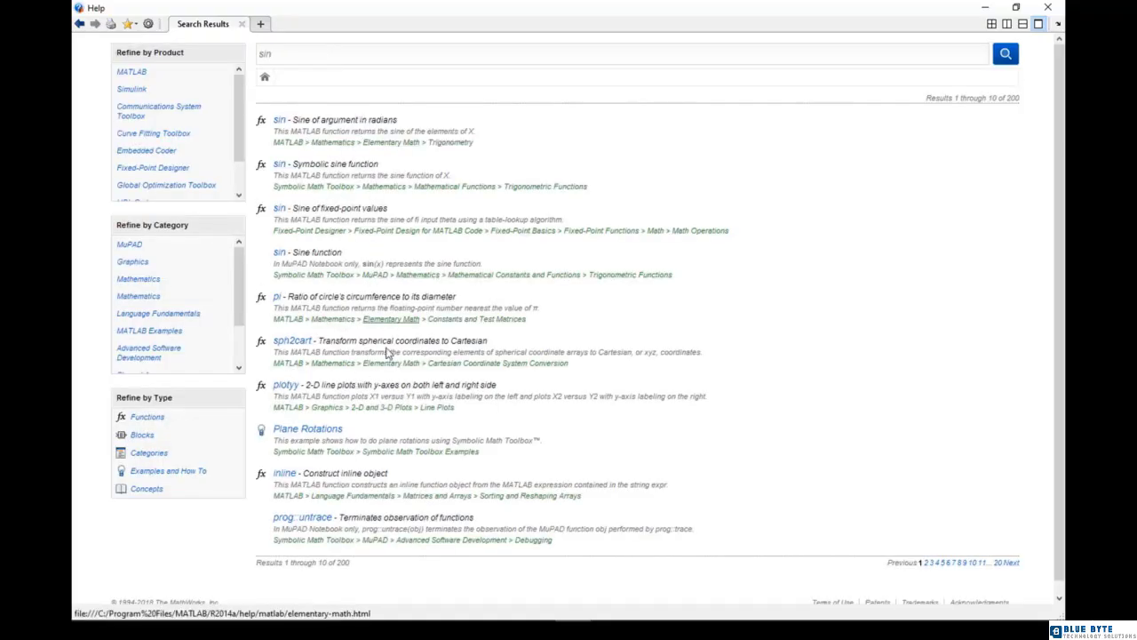
Refine the sin documentation search results to the Simulink product and look through the remaining entries
scroll(545, 337, "down", 1)
scroll(542, 331, "up", 1)
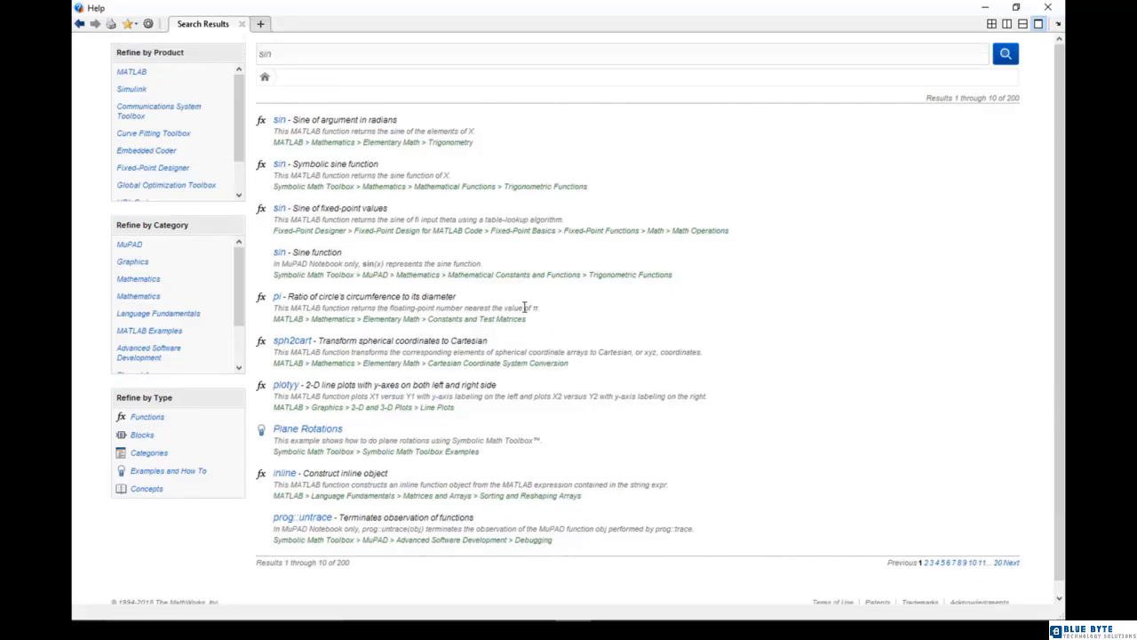
left_click(151, 97)
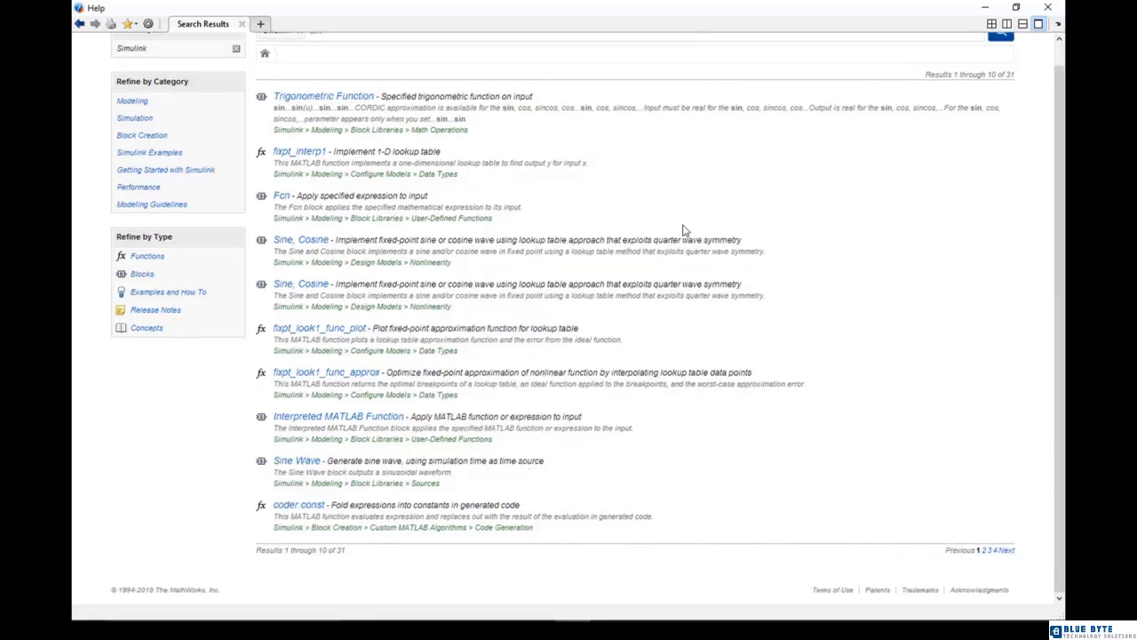
scroll(685, 228, "down", 1)
scroll(684, 228, "up", 1)
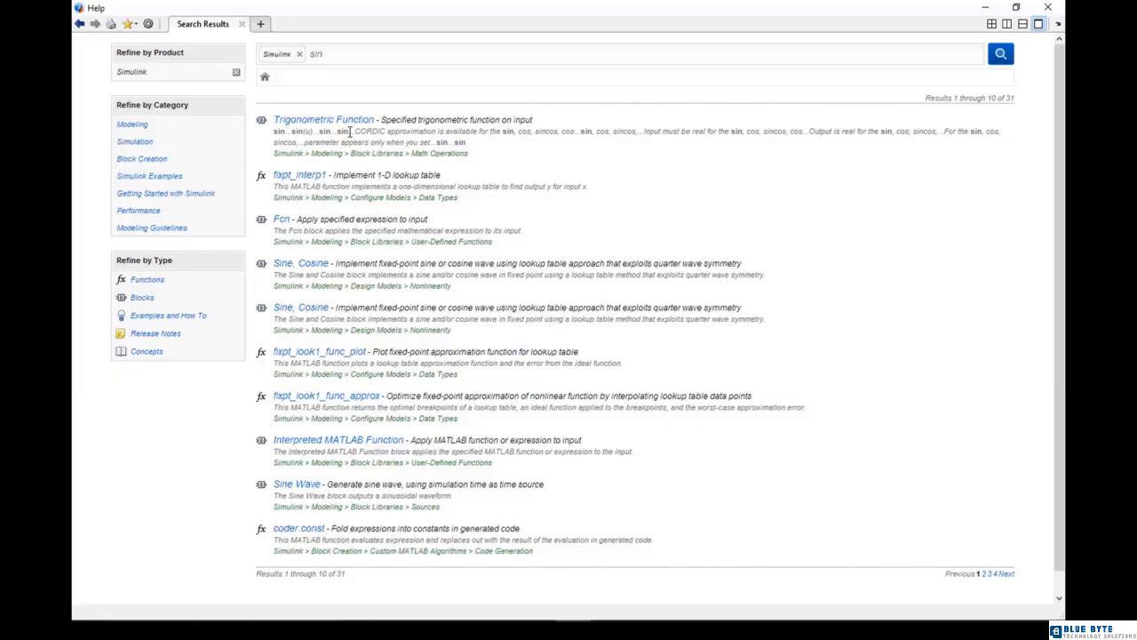
Examine the supported functions on the Trigonometric Function help page, opened separately from the search results, and close that page
right_click(351, 128)
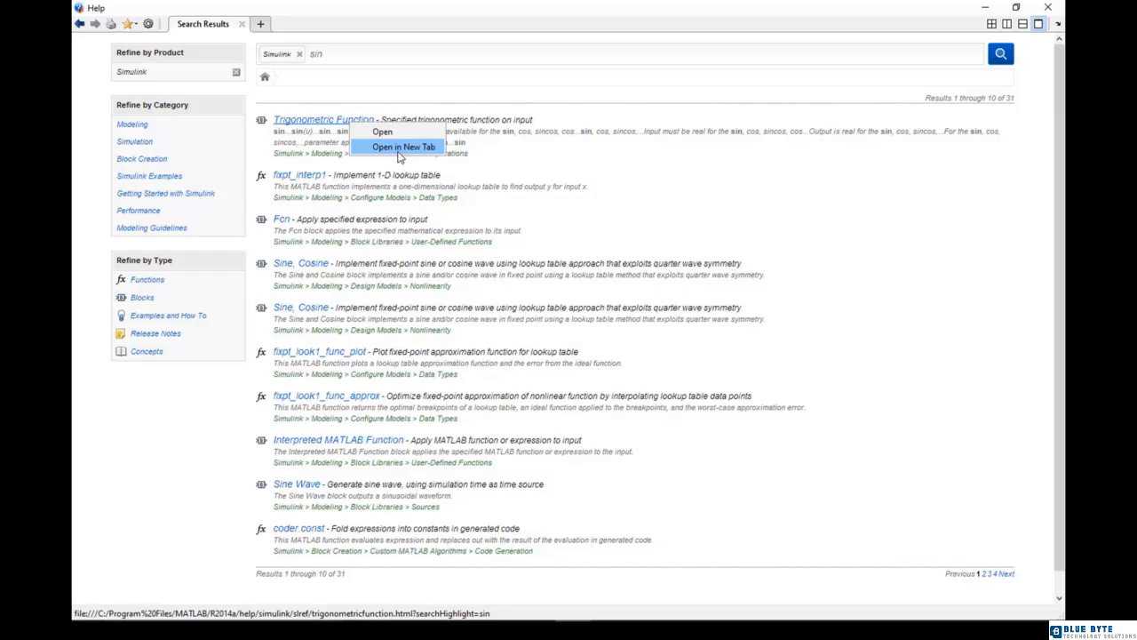
left_click(403, 147)
left_click(293, 26)
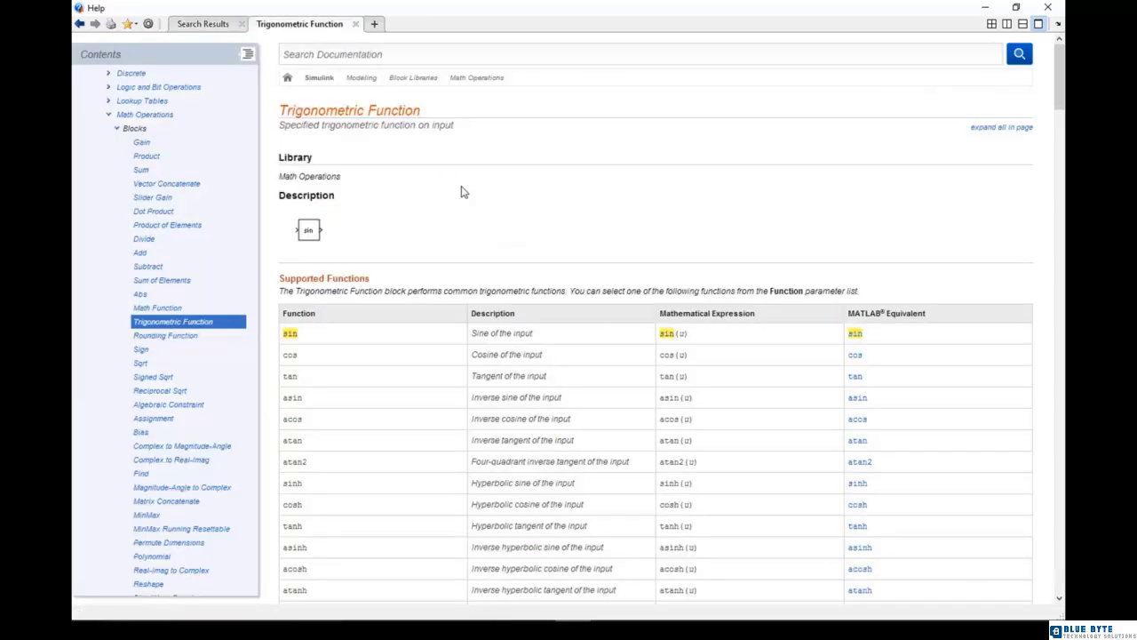
scroll(521, 328, "down", 1)
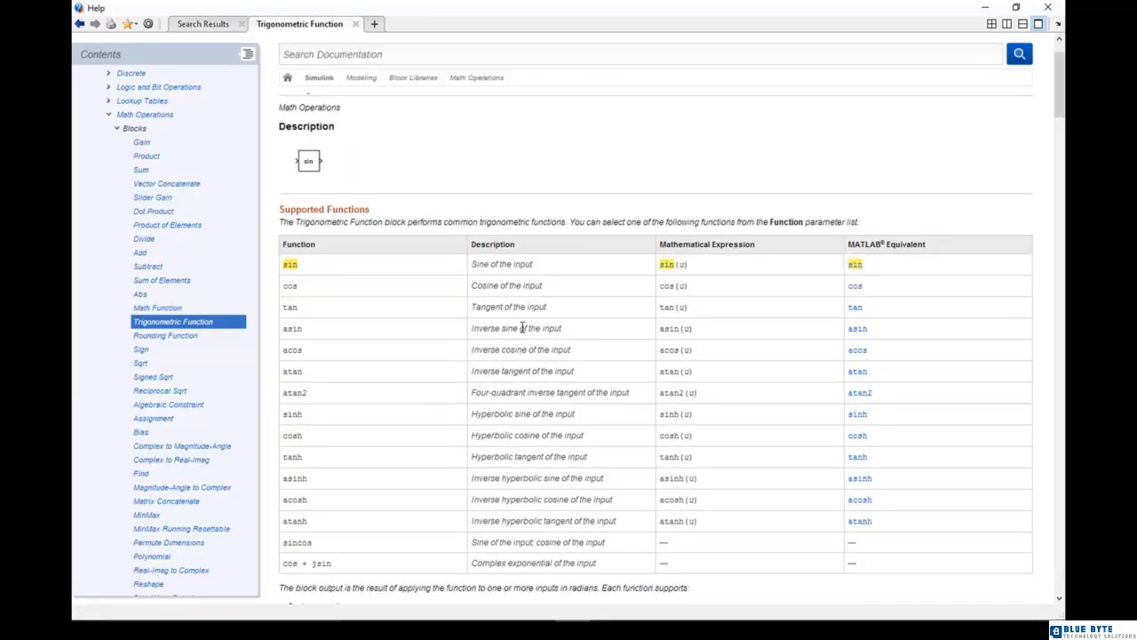
scroll(484, 299, "down", 3)
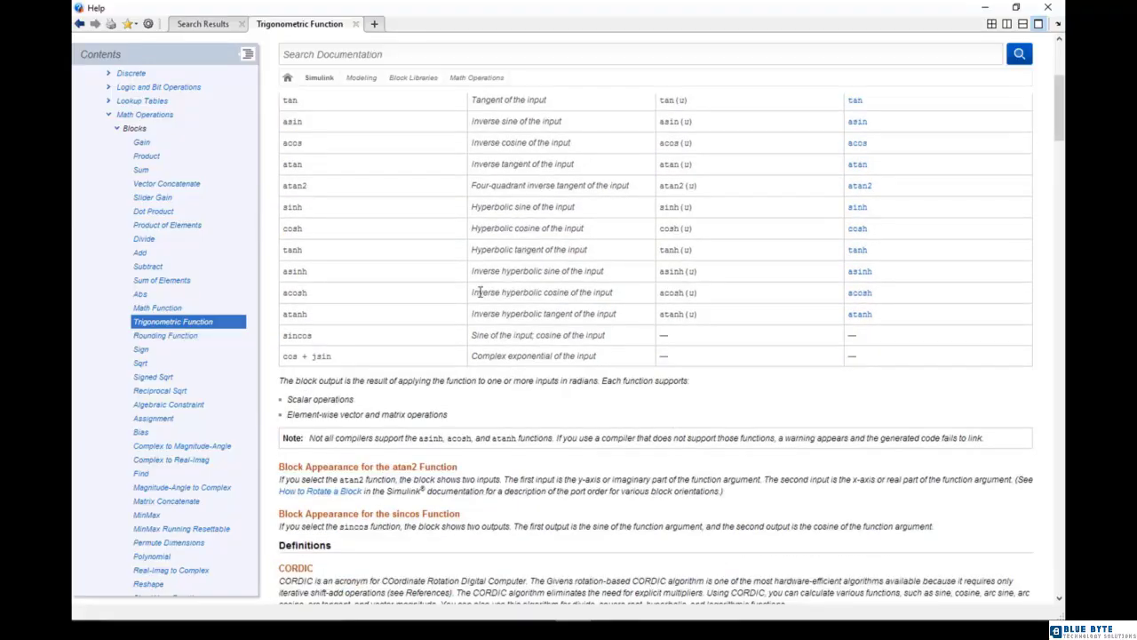
scroll(481, 291, "down", 1)
scroll(482, 288, "up", 2)
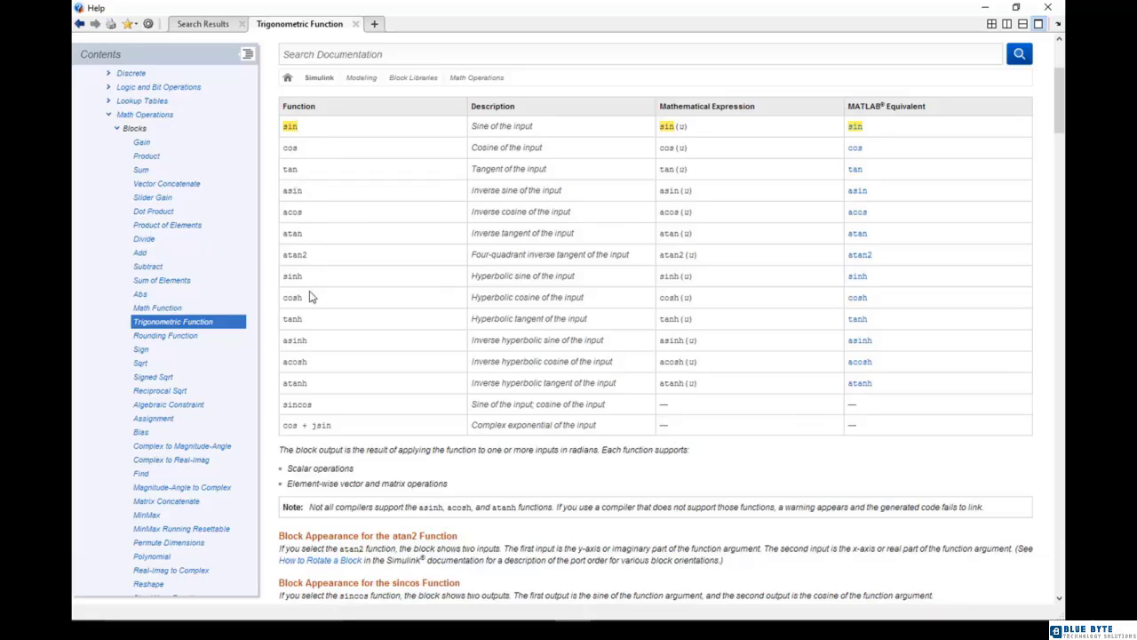
scroll(310, 297, "down", 3)
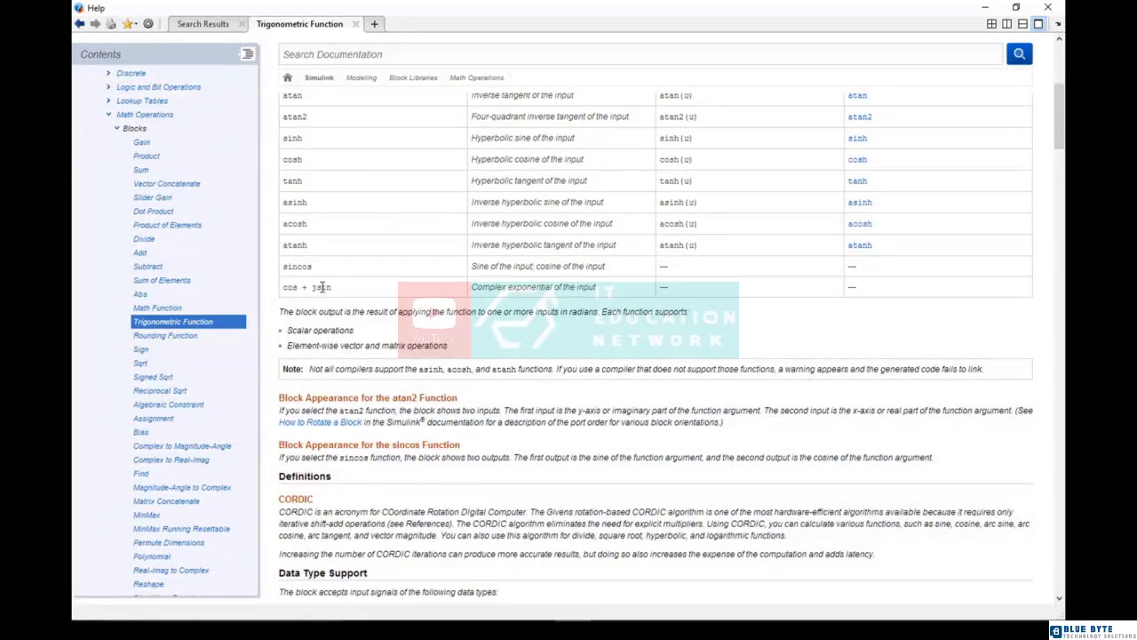
scroll(330, 254, "up", 1)
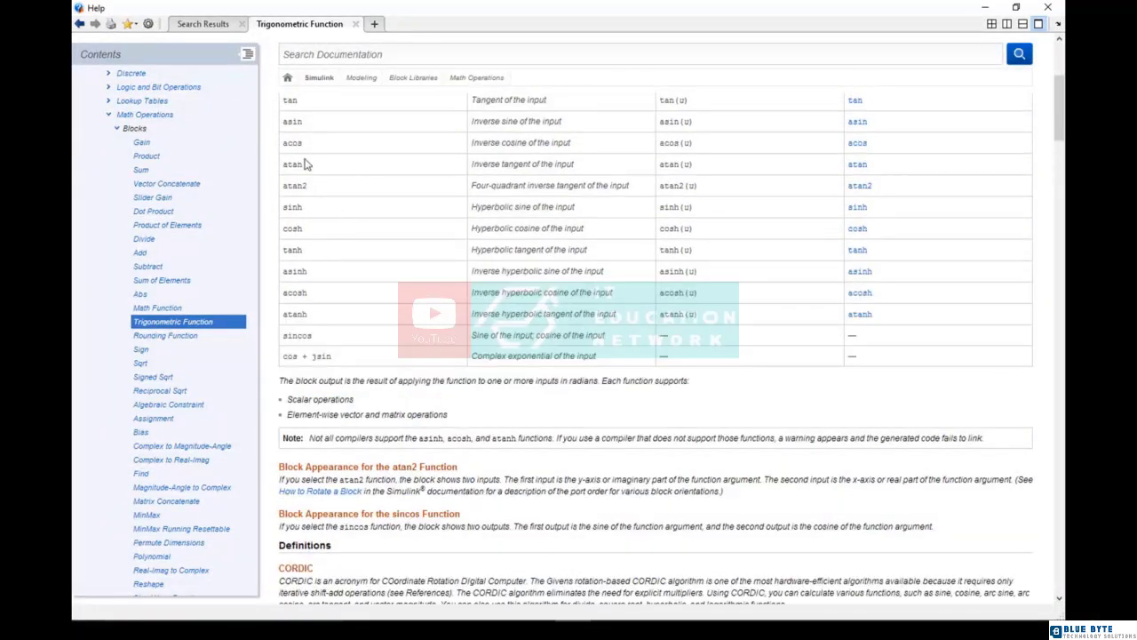
left_click(354, 24)
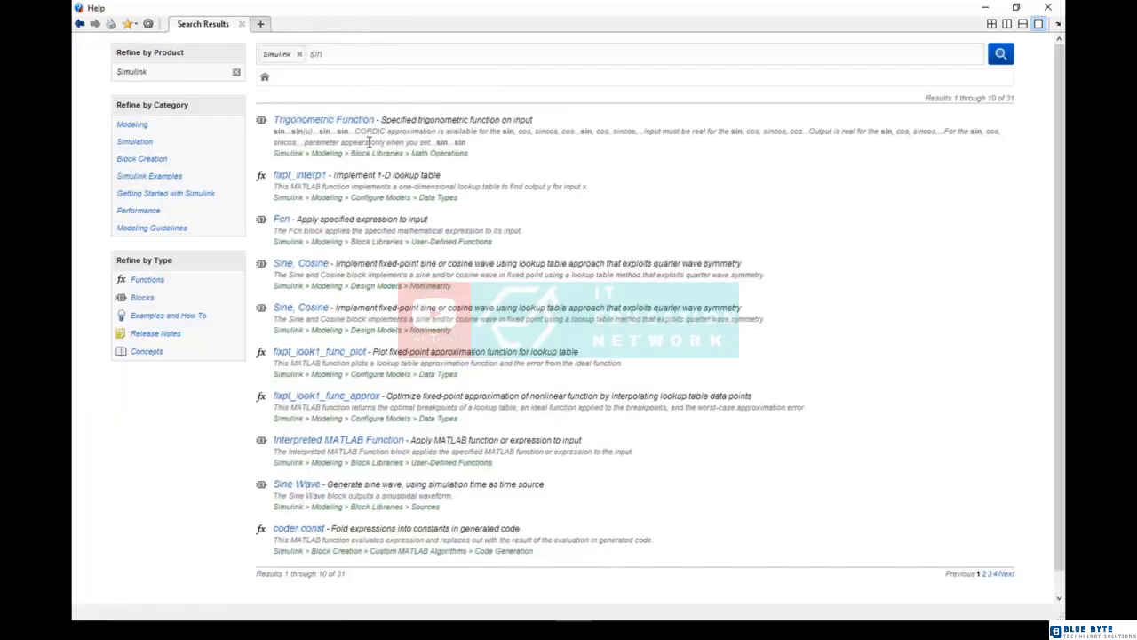
View the Fcn block's help page in a new tab, keeping it open when returning to the search results
right_click(281, 222)
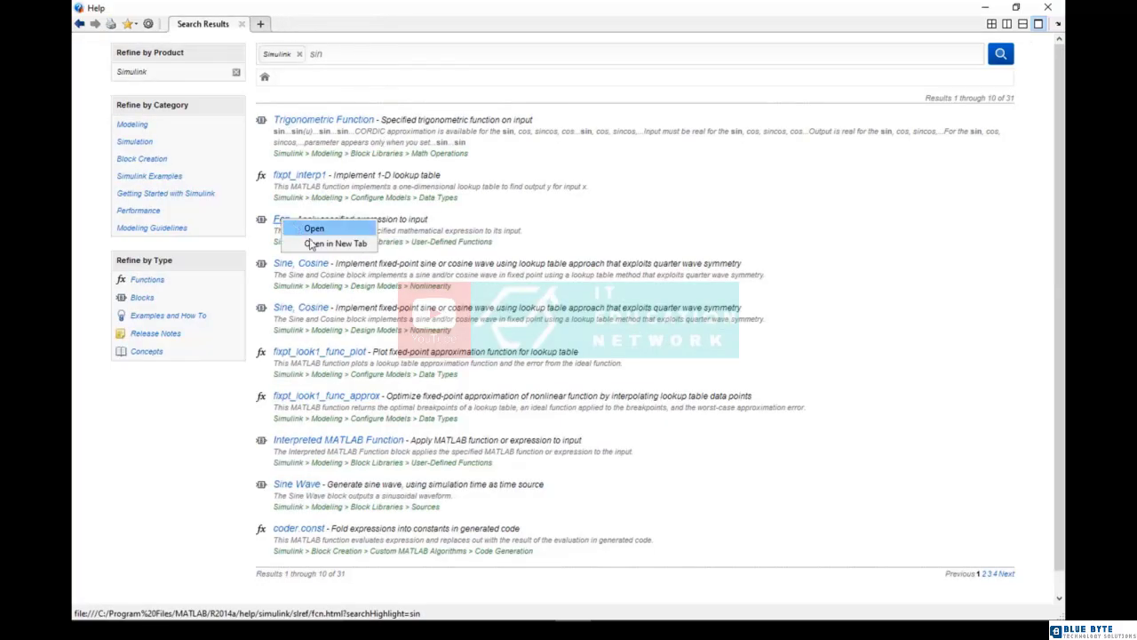
left_click(319, 245)
left_click(273, 26)
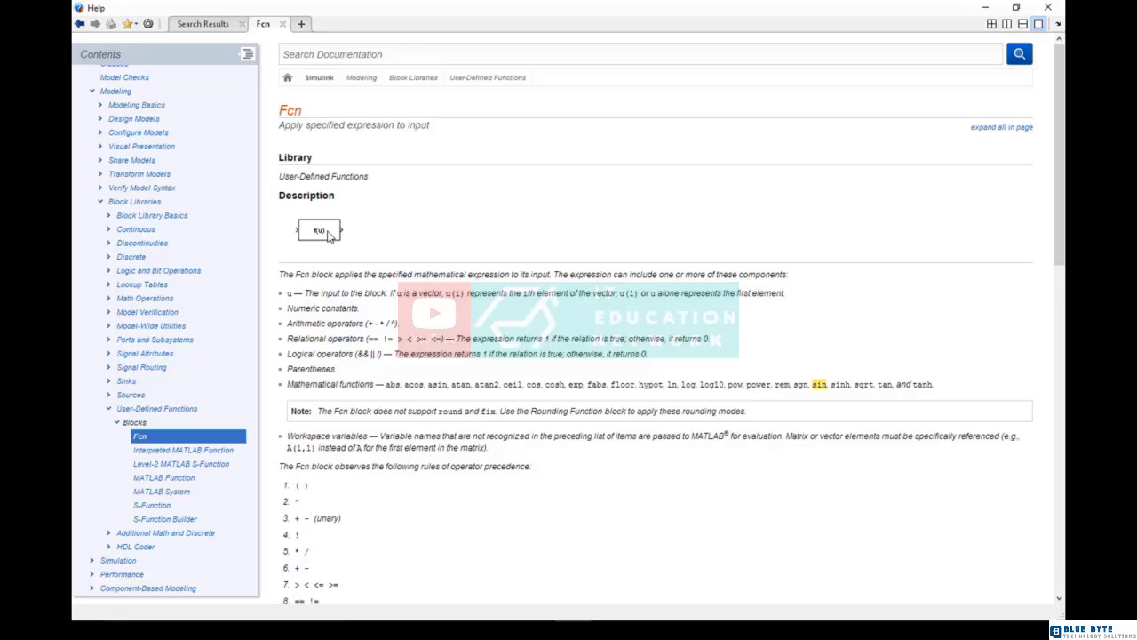
left_click(203, 24)
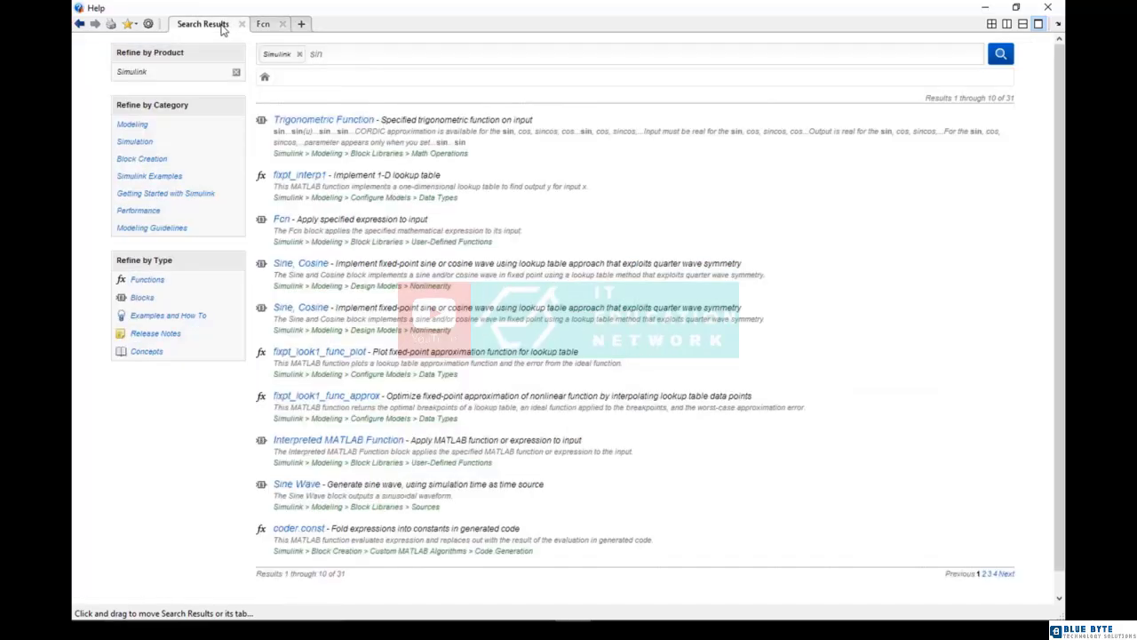
View the Interpreted MATLAB Function block's description in a new tab and return to the search results
scroll(347, 421, "down", 2)
right_click(370, 416)
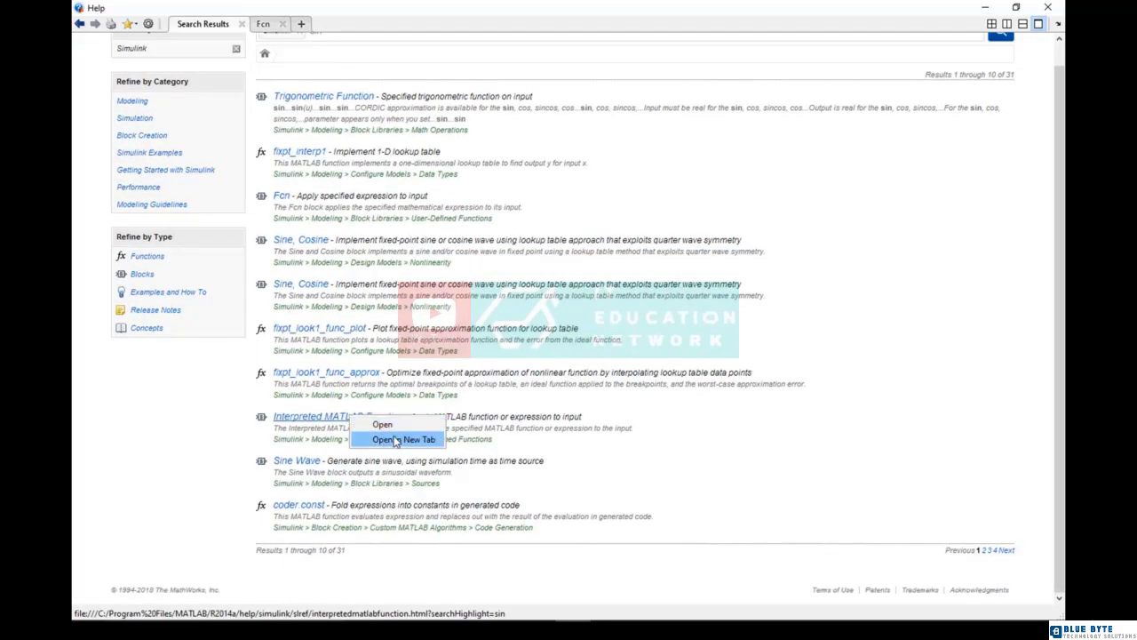
left_click(406, 439)
left_click(317, 24)
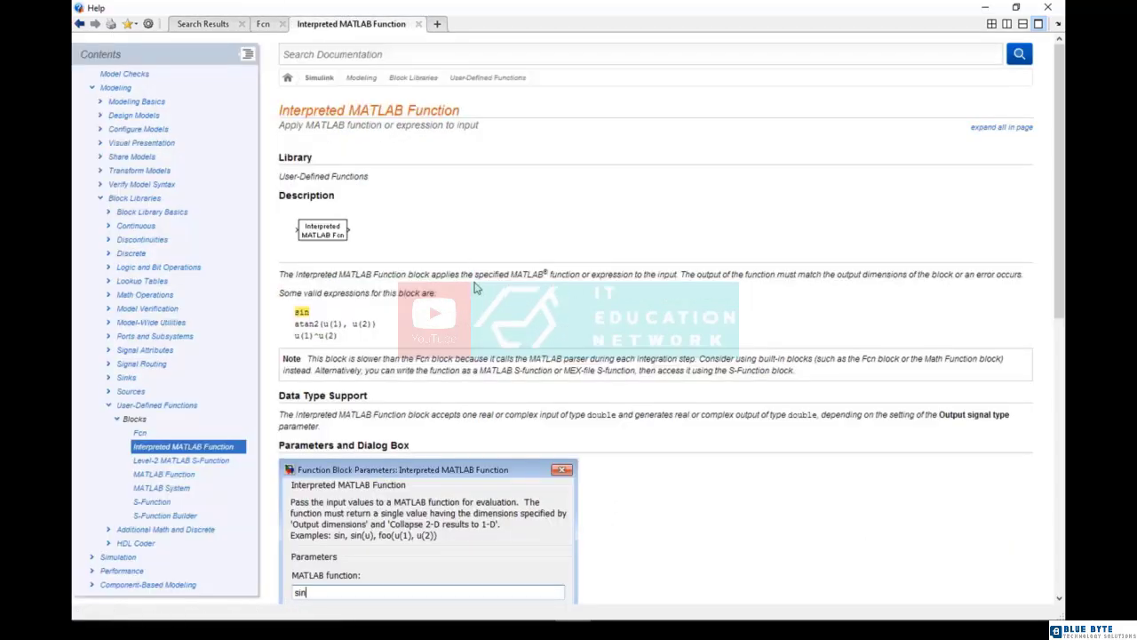
scroll(474, 287, "down", 1)
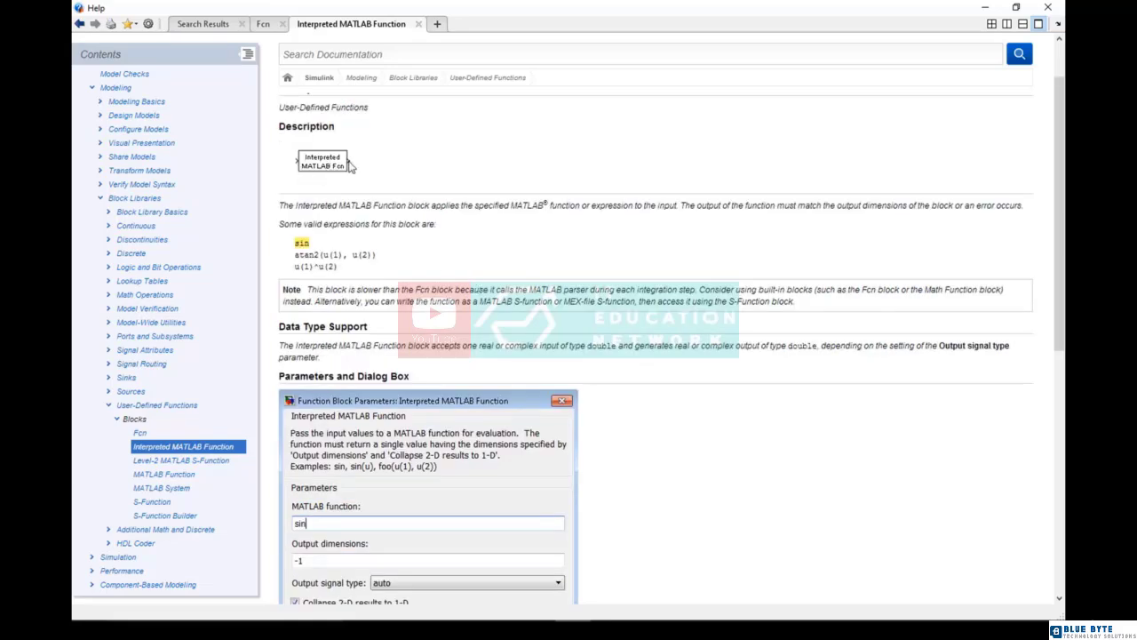
key("ctrl+Tab")
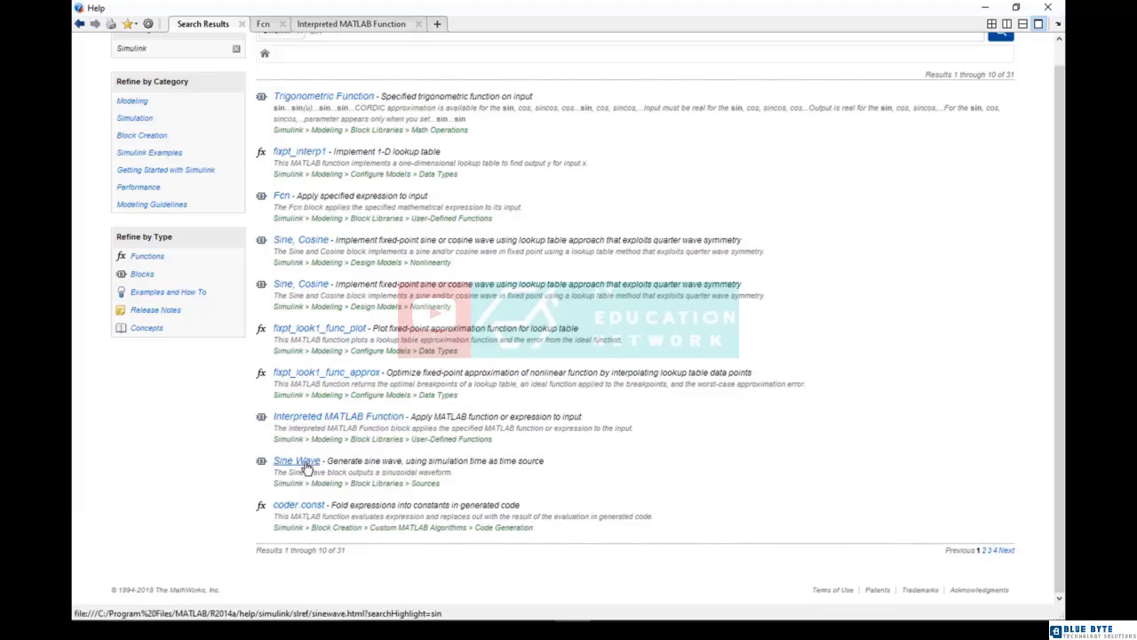
View the Sine Wave block's help page in a new tab and return to the search results
right_click(305, 464)
left_click(360, 486)
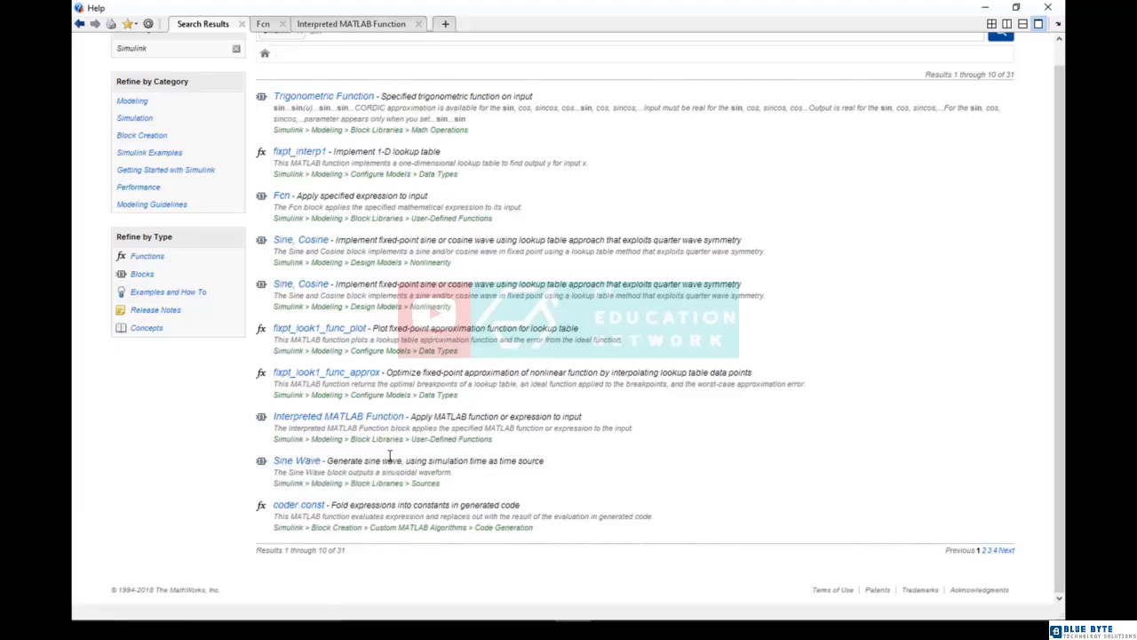
left_click(455, 26)
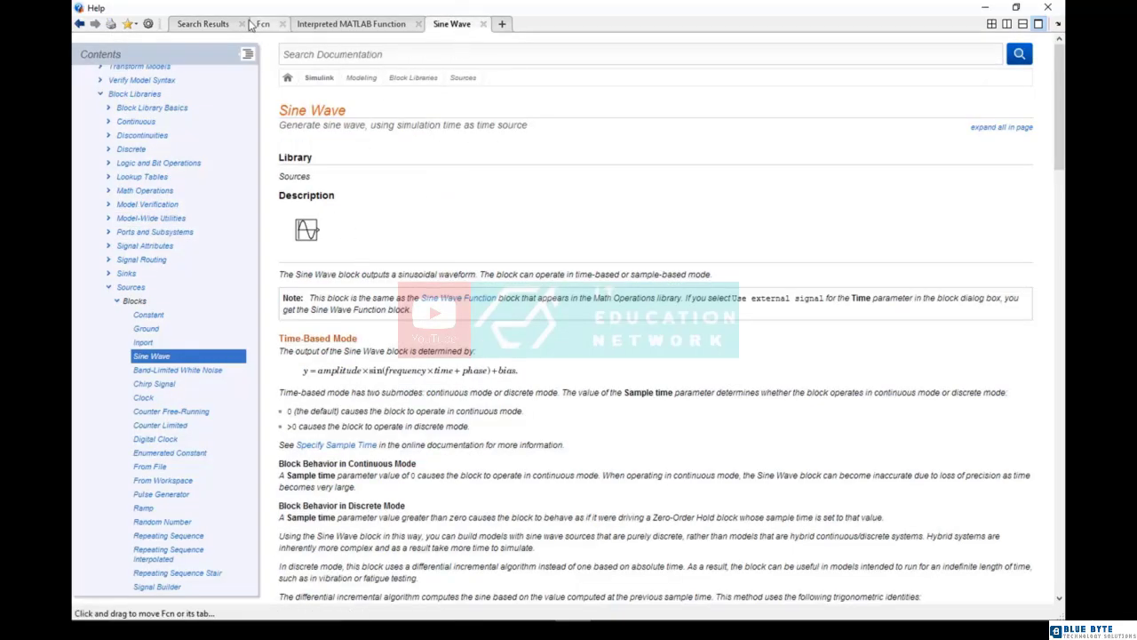
left_click(213, 27)
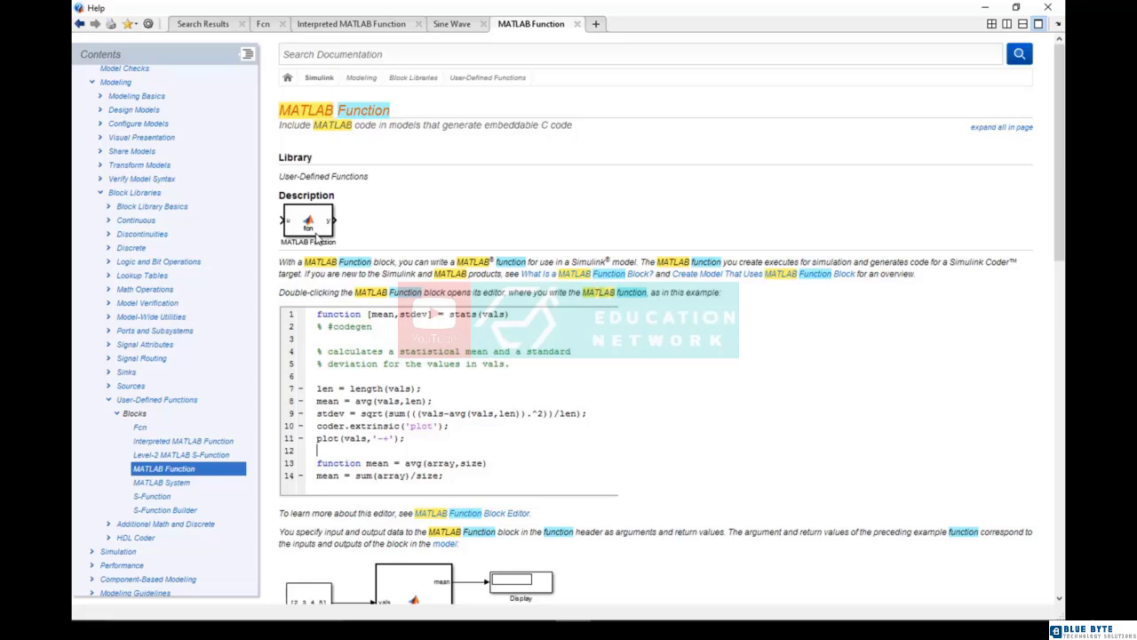
Close the Interpreted MATLAB Function, MATLAB Function, Sine Wave and Fcn help pages, leaving only the search results open
left_click(418, 28)
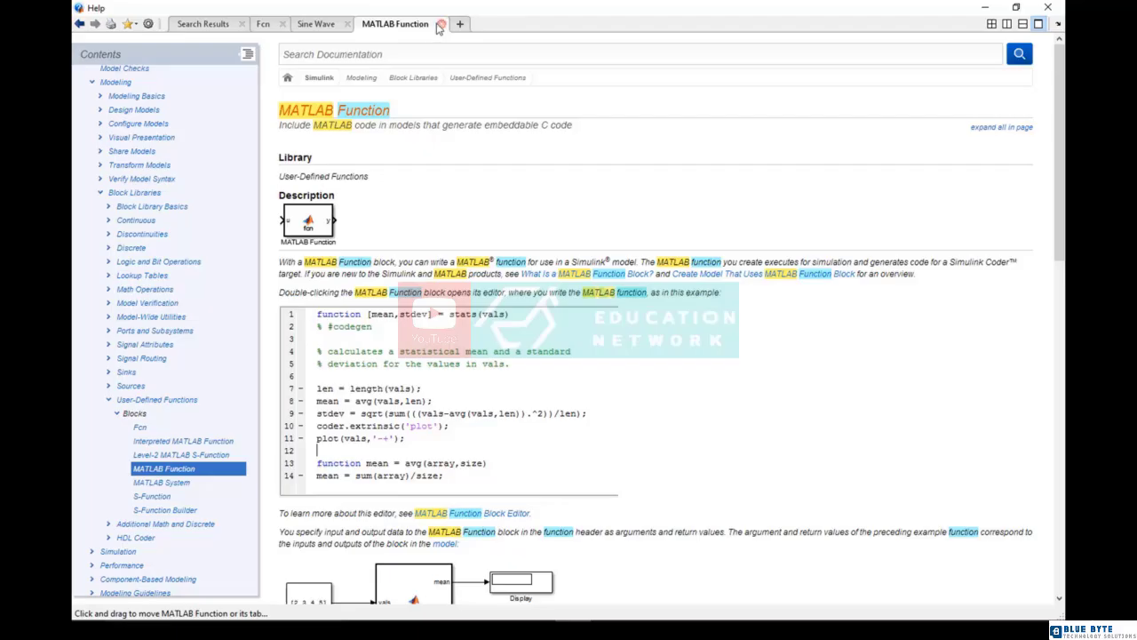
left_click(441, 24)
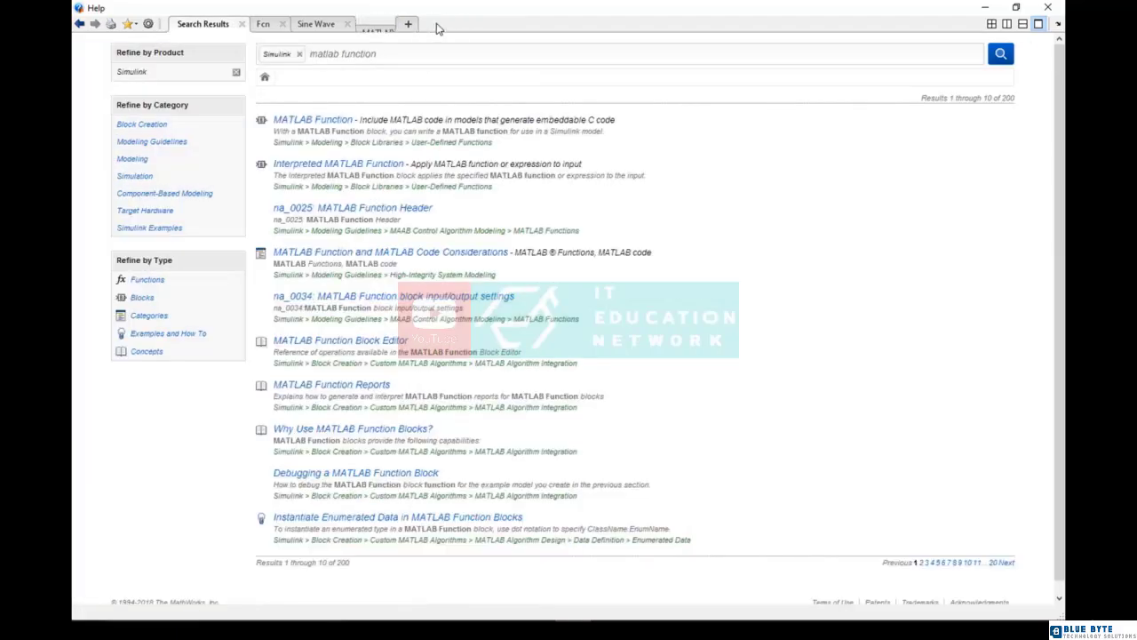
left_click(348, 25)
left_click(281, 24)
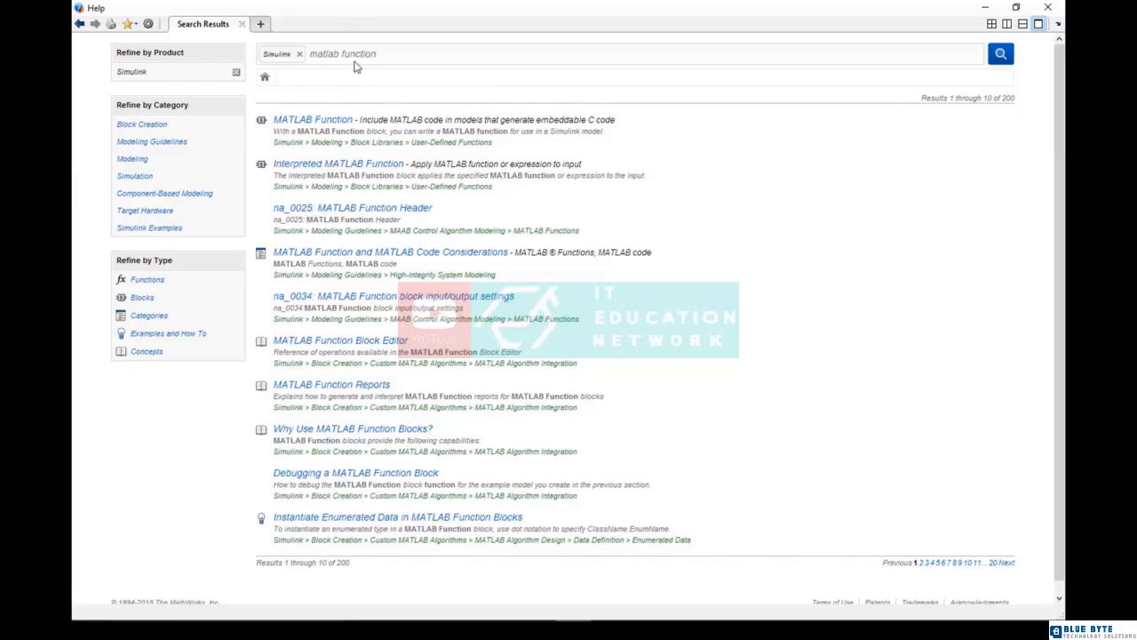
Replace the matlab function search term with cos, search the Simulink documentation and look through the results
left_click(385, 54)
type("c")
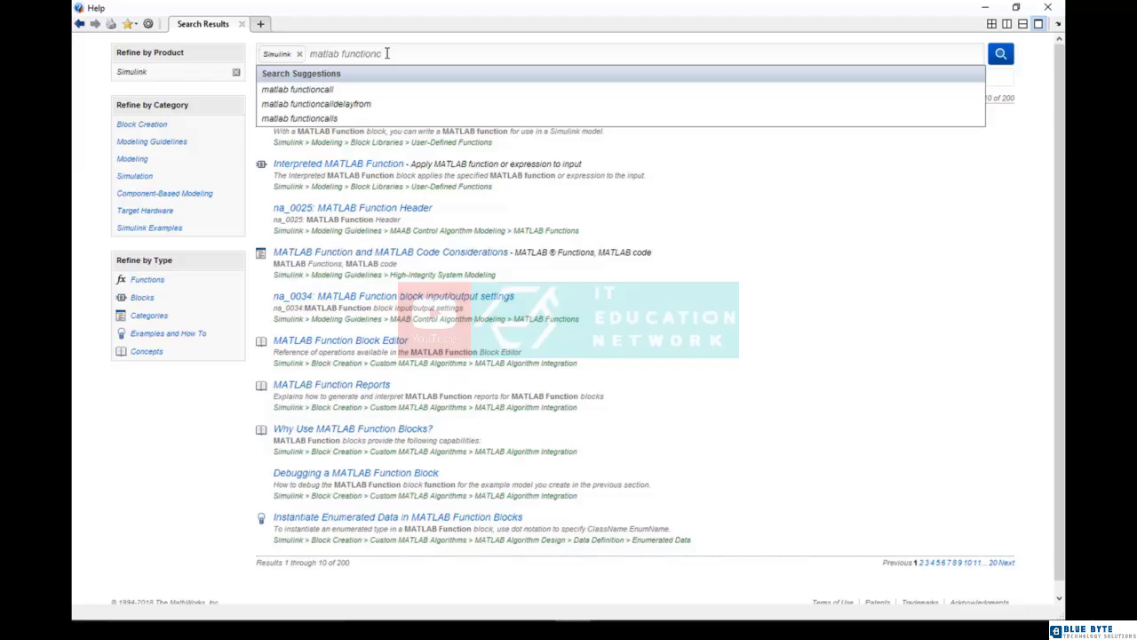
type("o")
left_click_drag(388, 54, 310, 55)
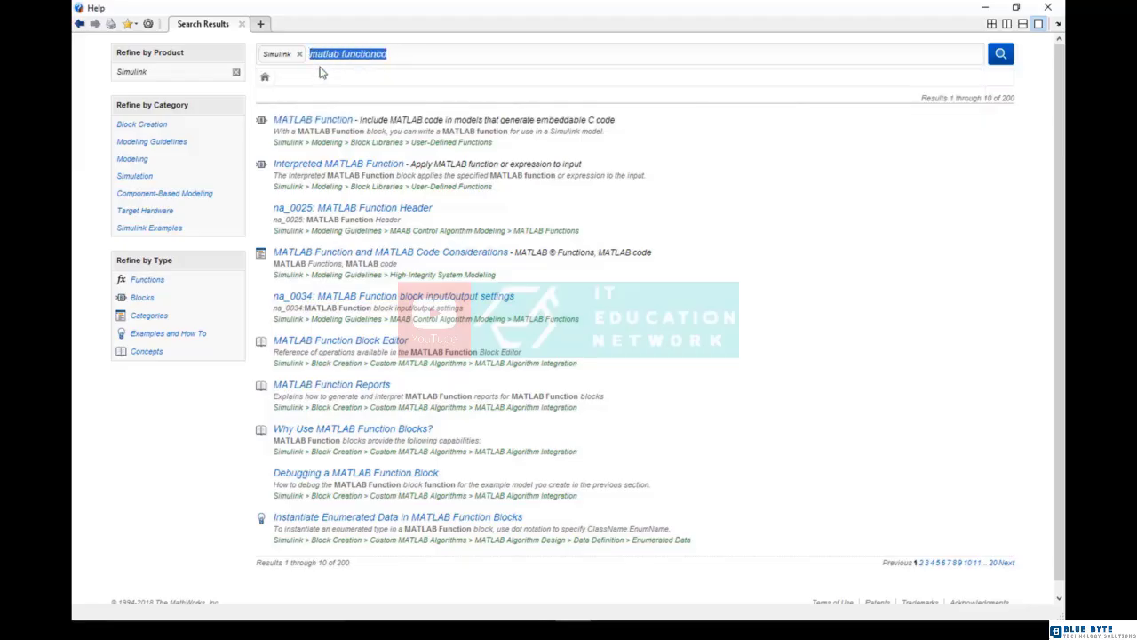
type("cos")
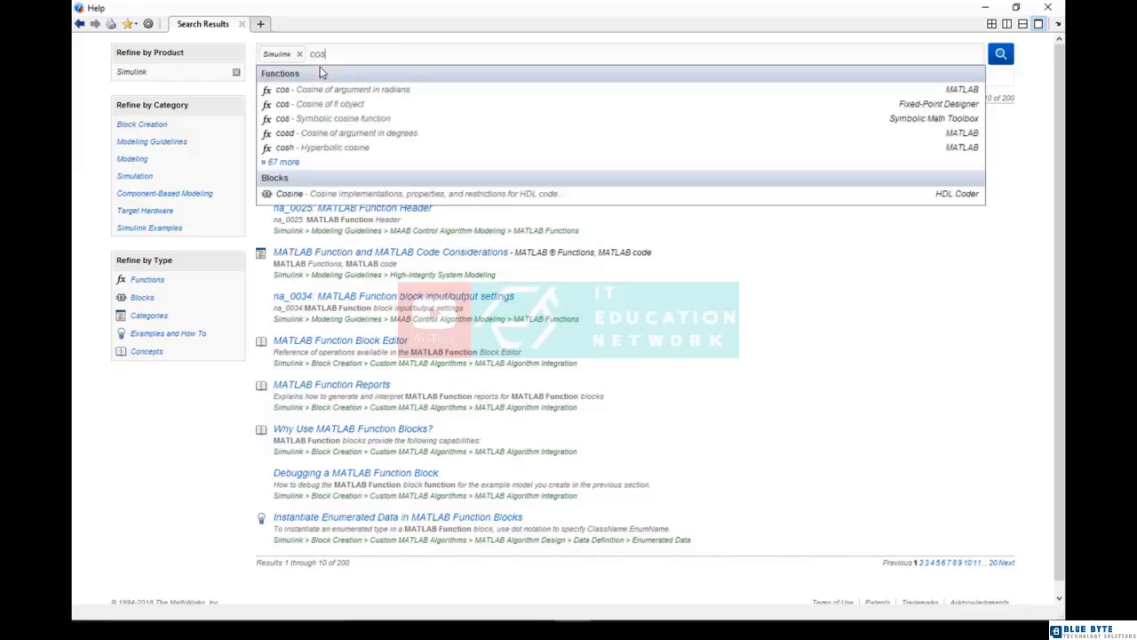
key("Return")
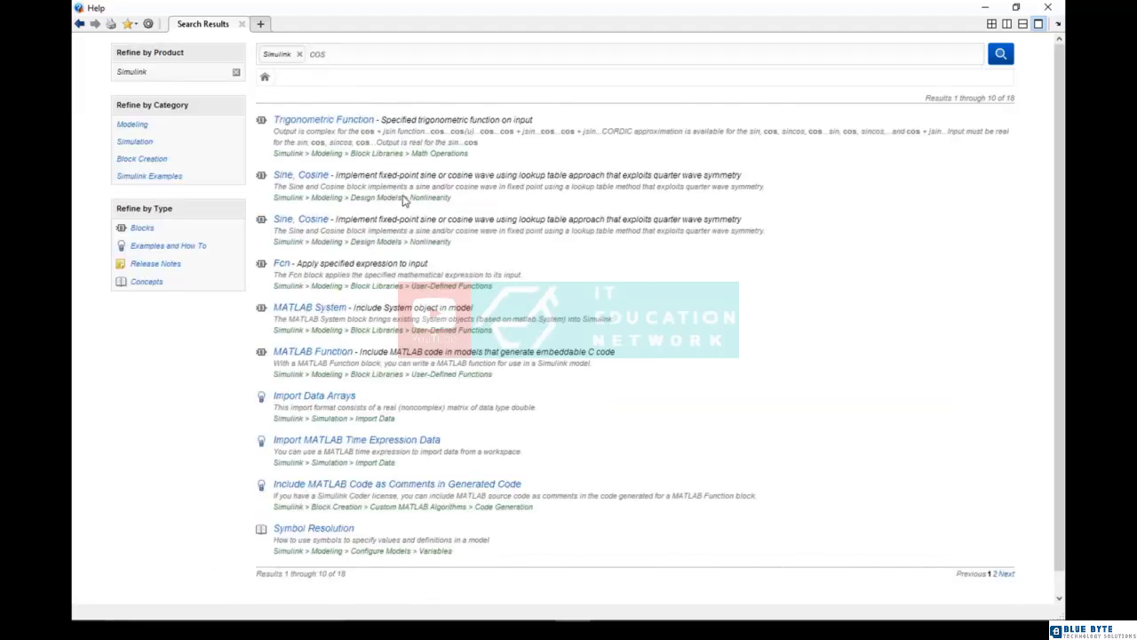
scroll(408, 228, "down", 1)
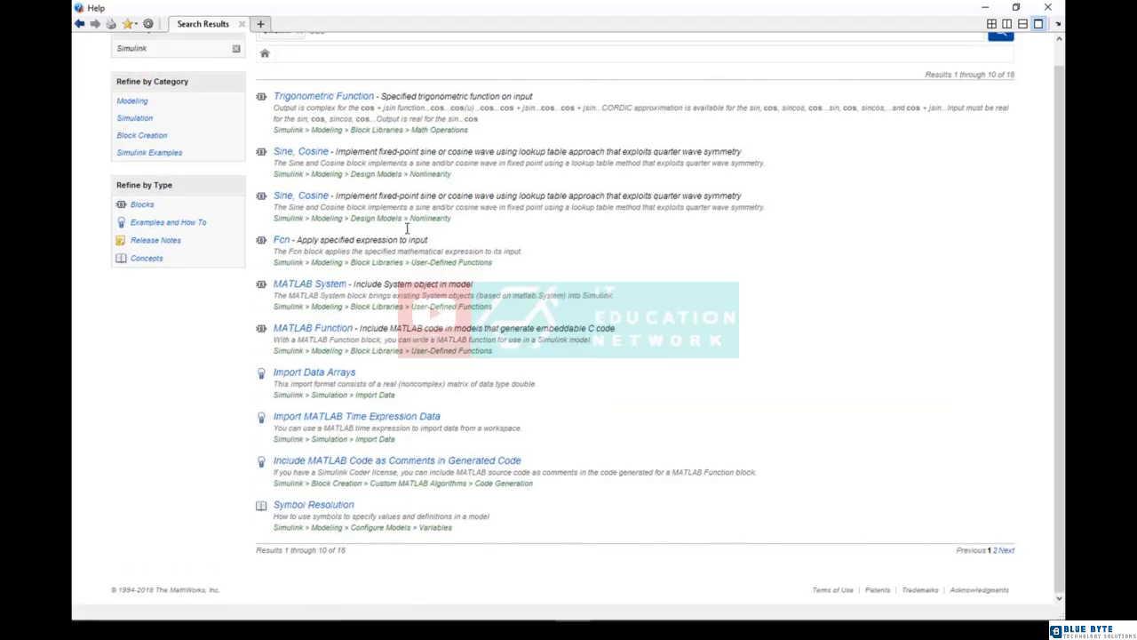
scroll(407, 228, "up", 1)
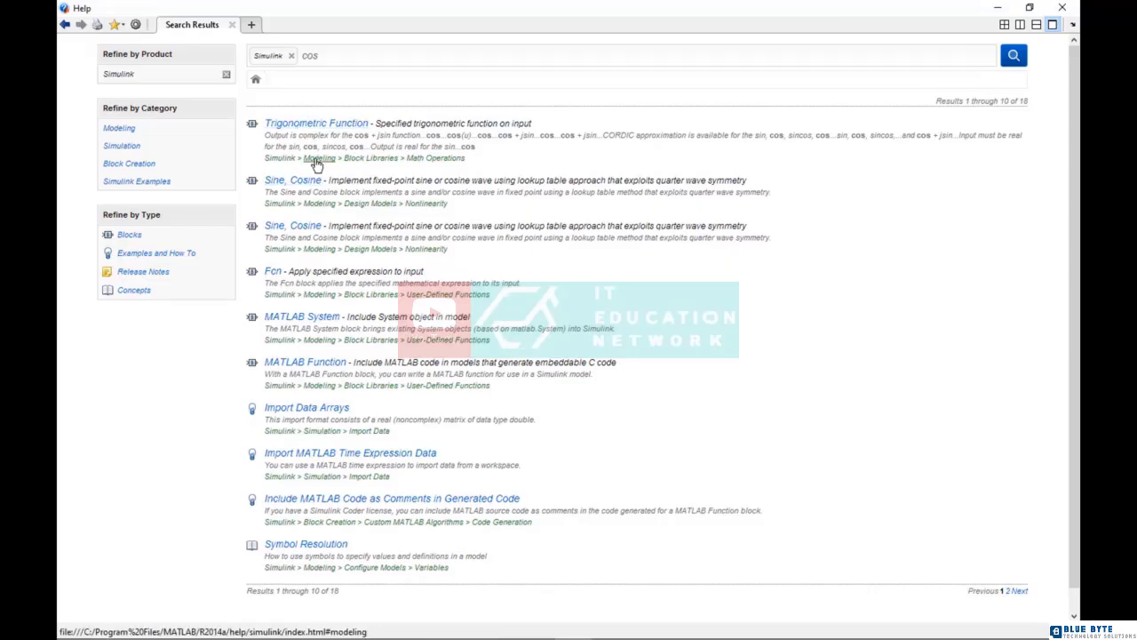
Open the Trigonometric Function page from the cos results in a new tab and examine its supported functions table
right_click(299, 128)
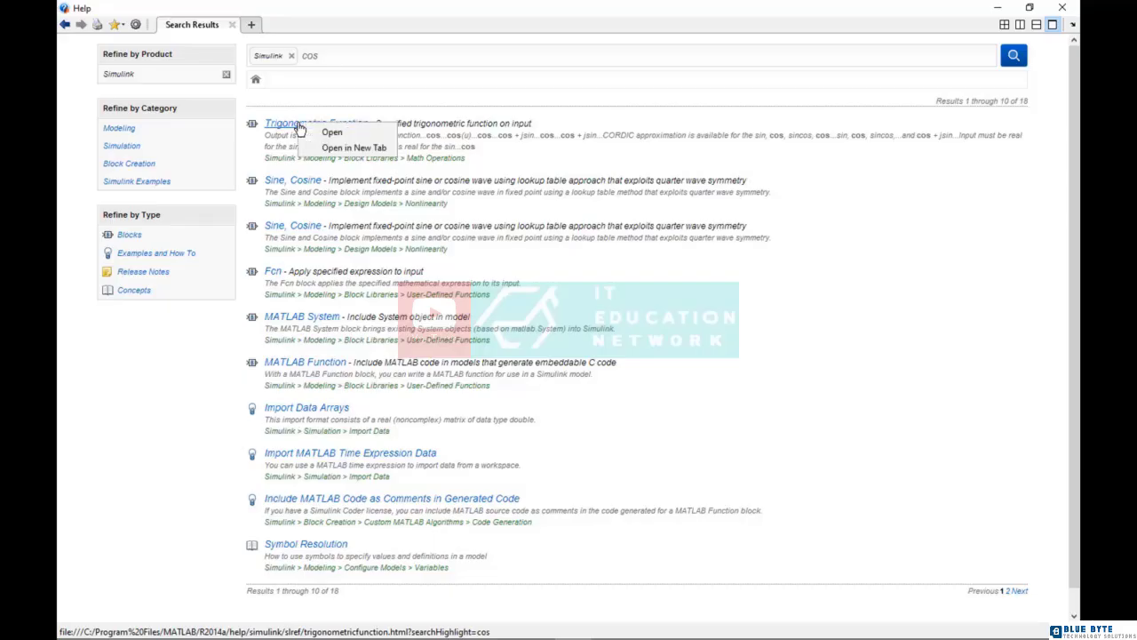
left_click(346, 147)
left_click(266, 25)
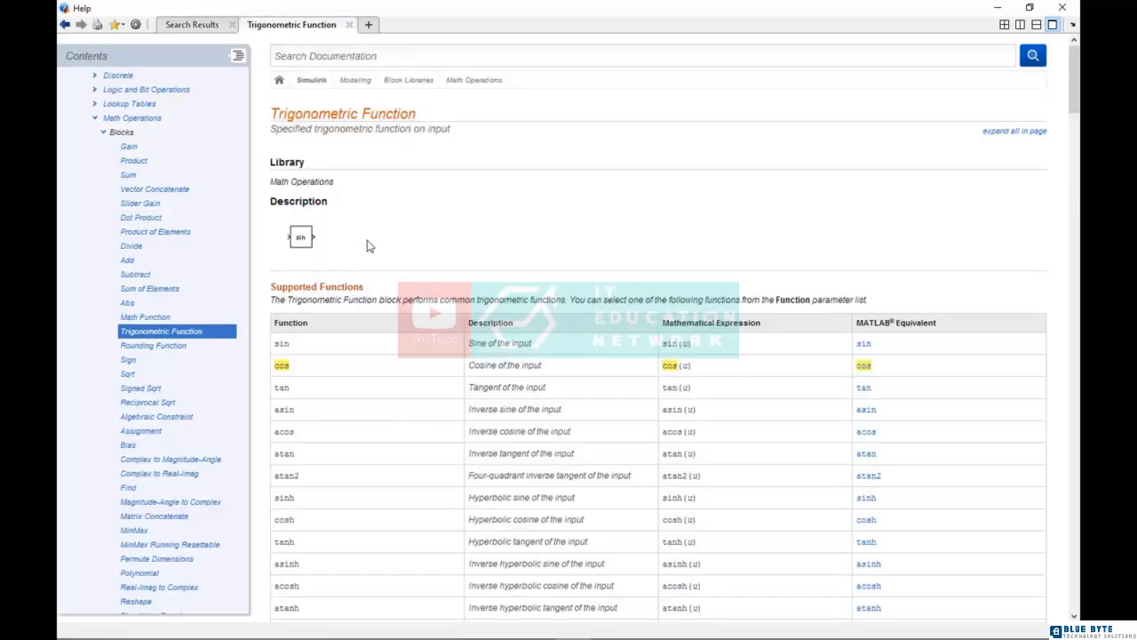
scroll(378, 402, "down", 1)
scroll(310, 308, "down", 3)
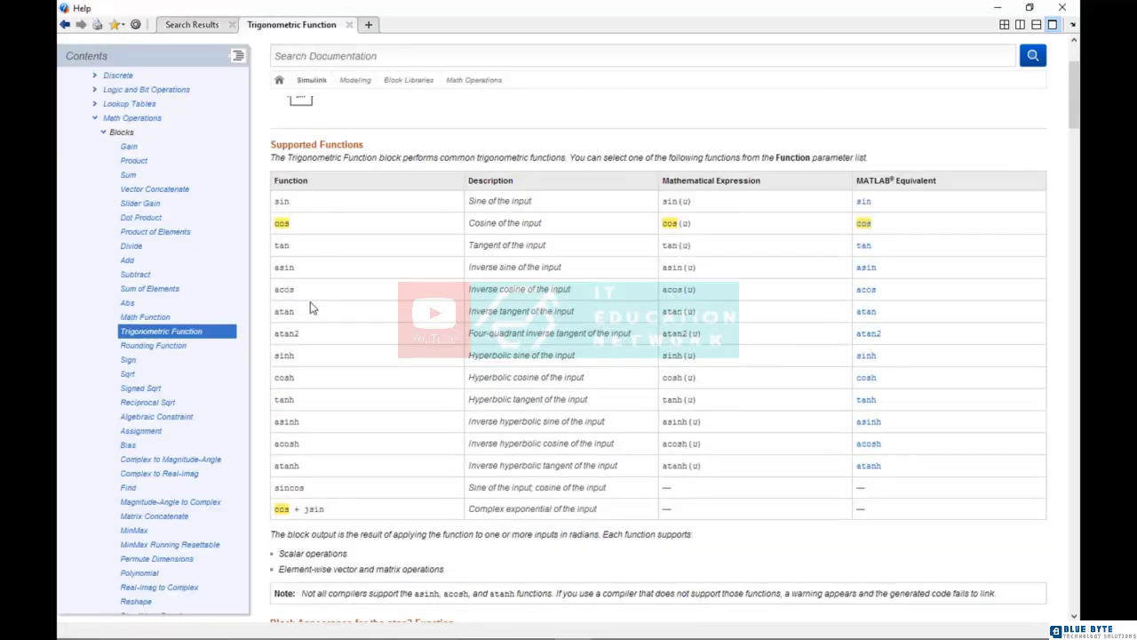
scroll(310, 308, "up", 3)
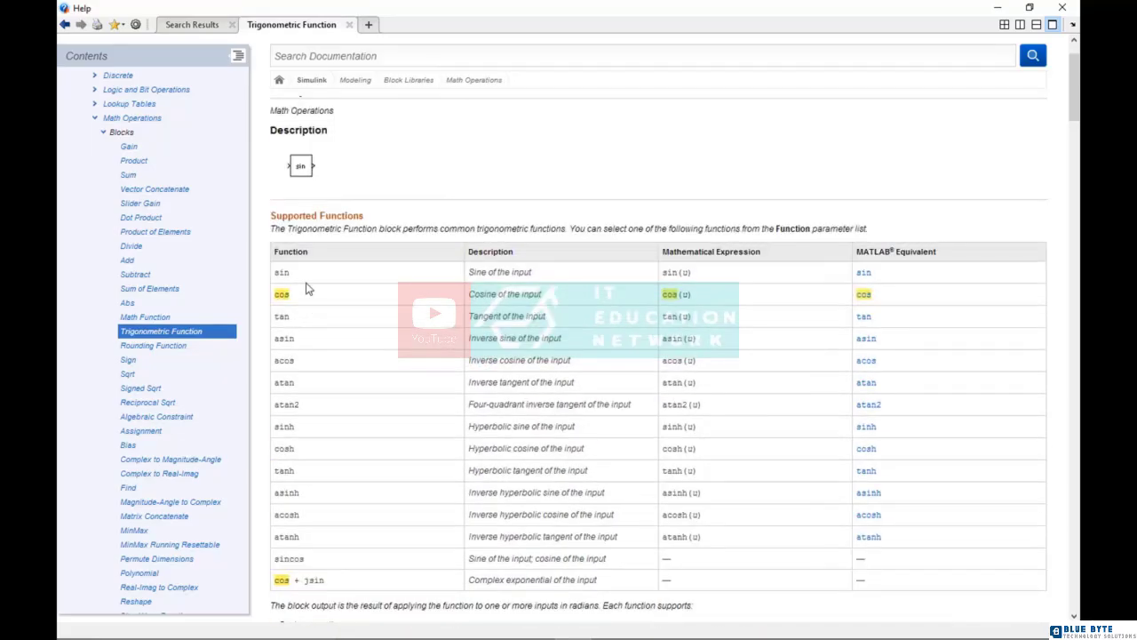
scroll(306, 288, "up", 1)
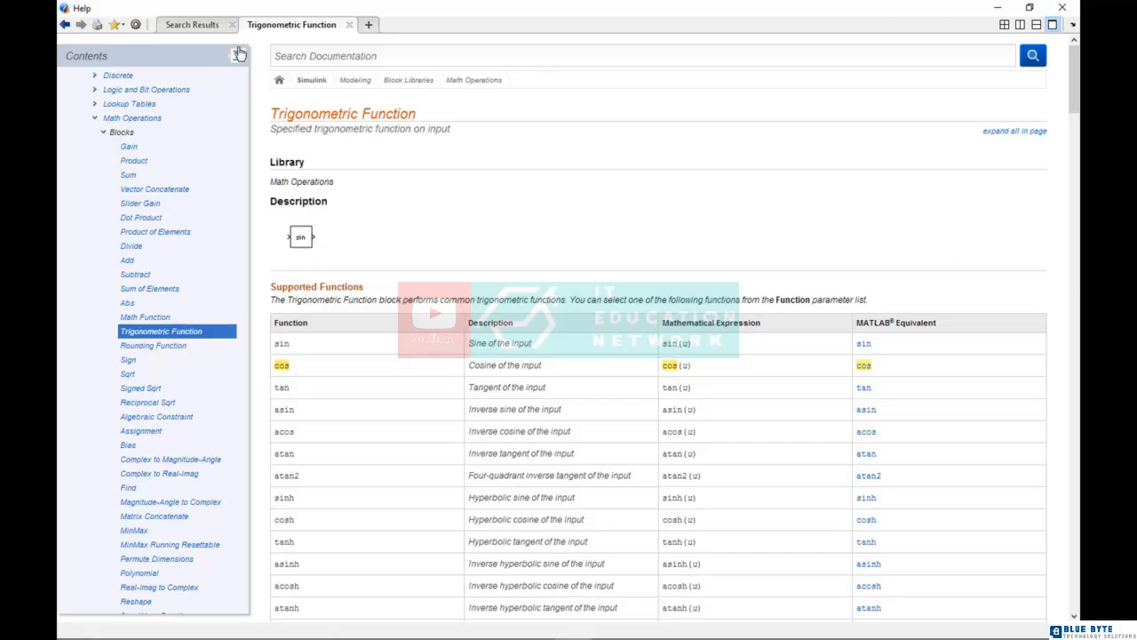
Return to the cos search results and look through the listed Simulink pages
left_click(194, 25)
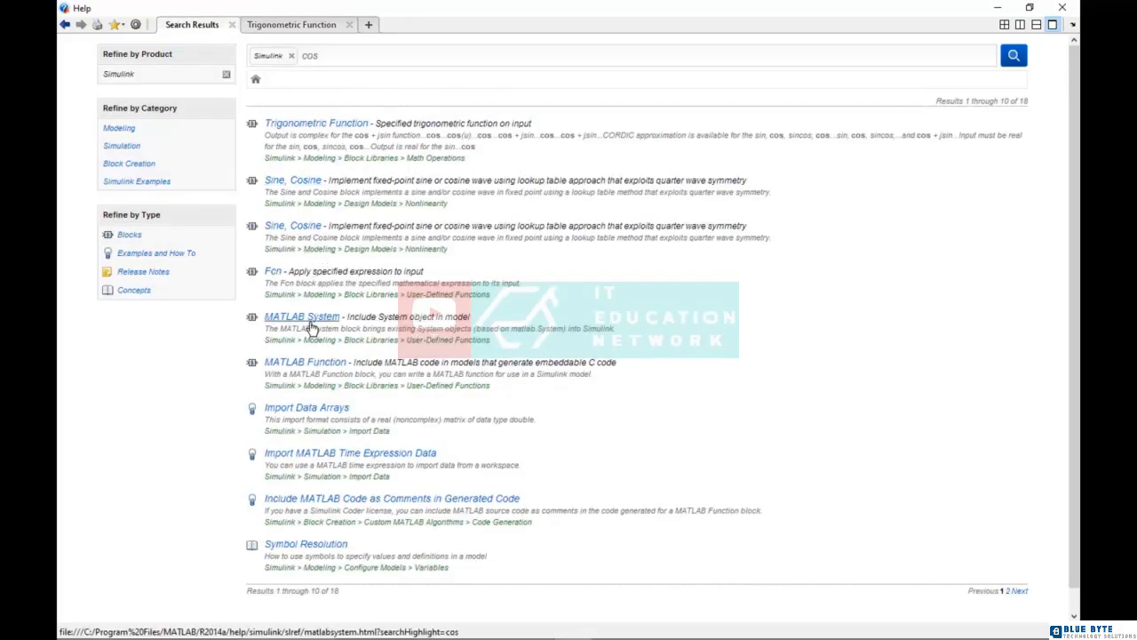
scroll(320, 262, "down", 1)
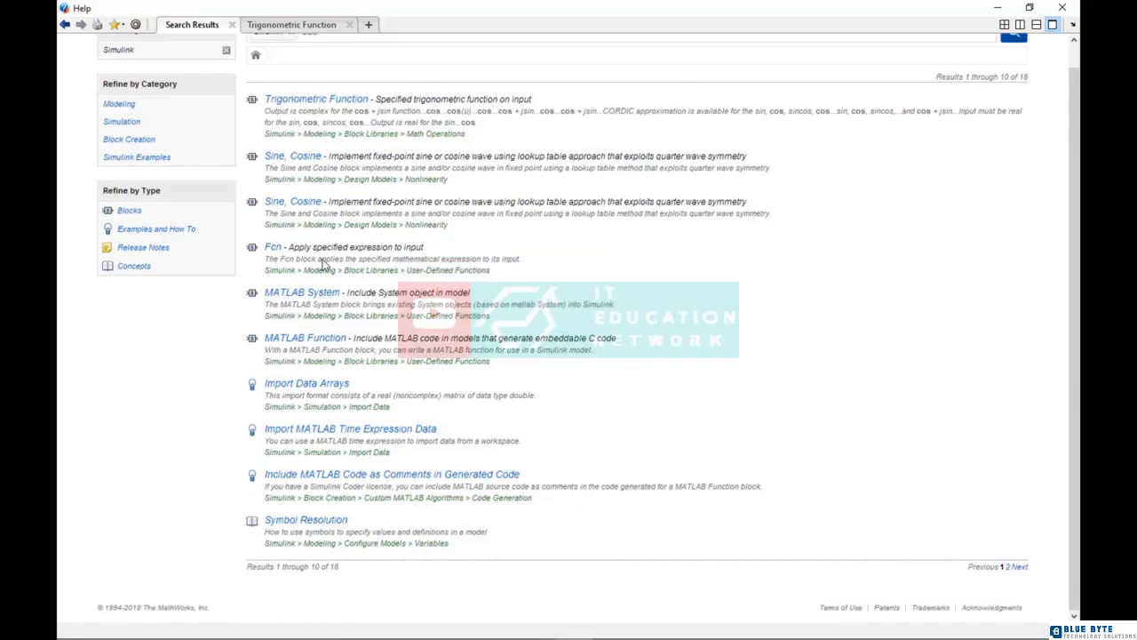
scroll(338, 262, "up", 1)
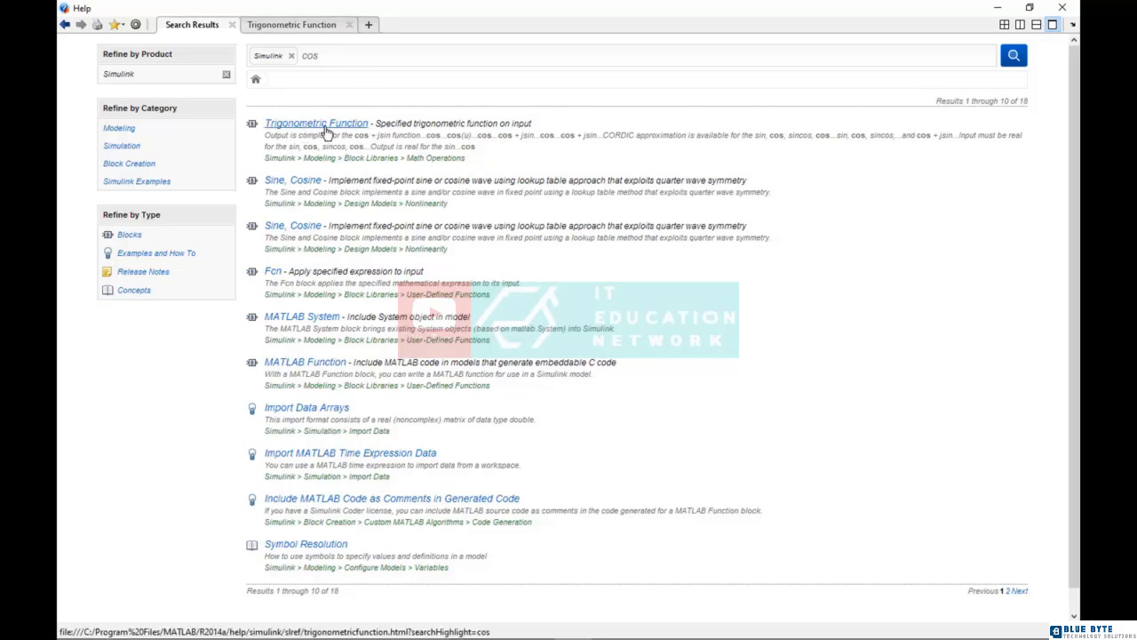
Copy the page title from the Trigonometric Function help page
left_click(303, 23)
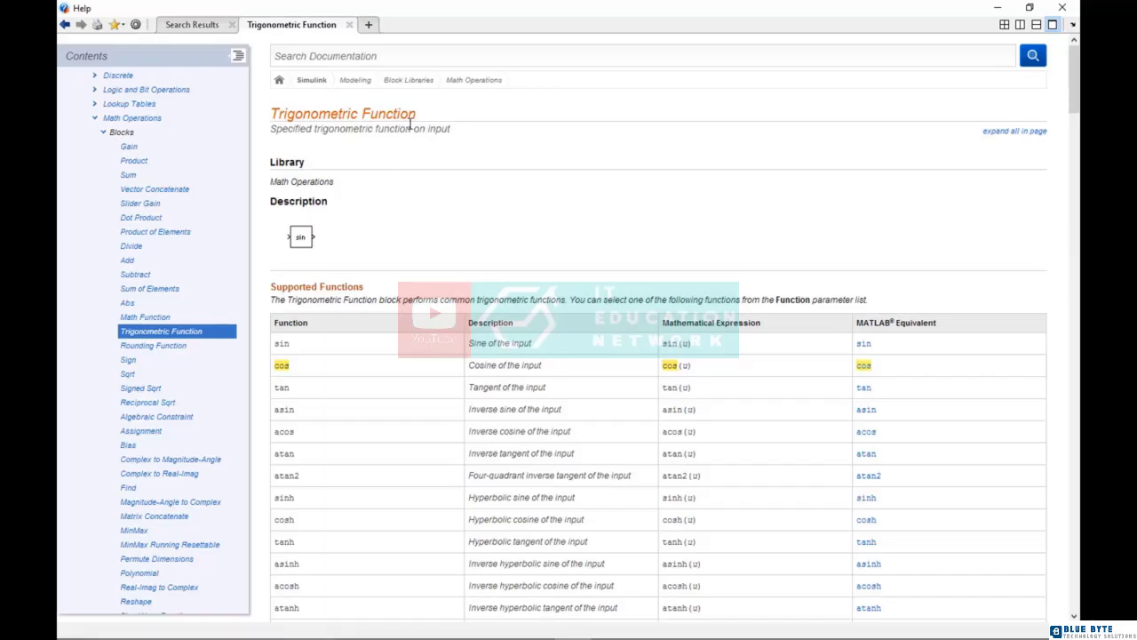
left_click_drag(421, 119, 272, 114)
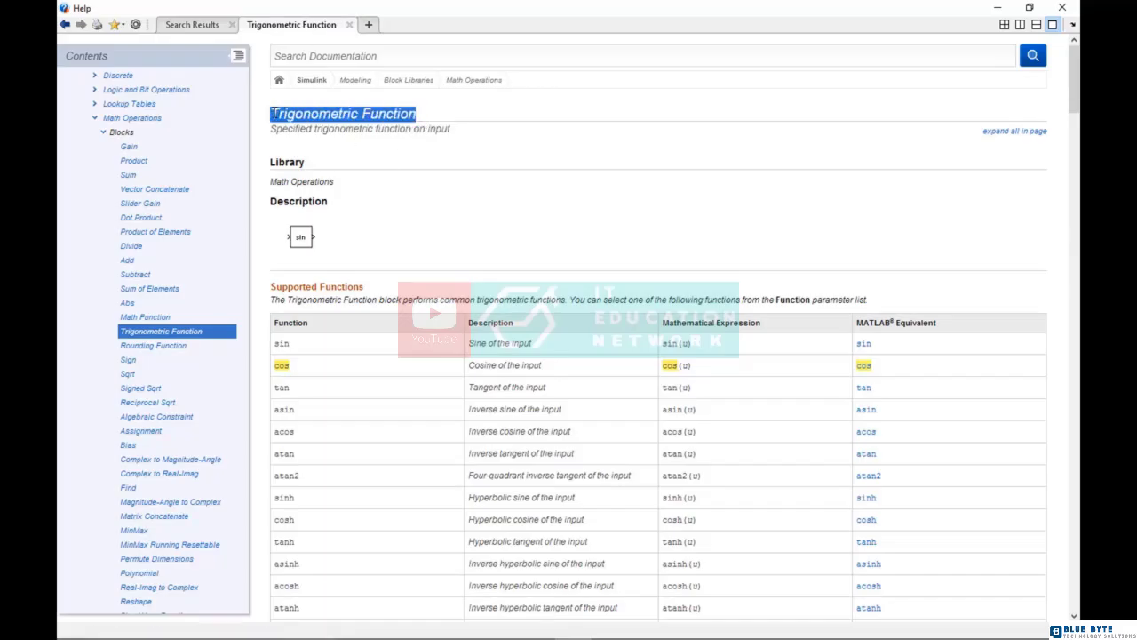
right_click(286, 114)
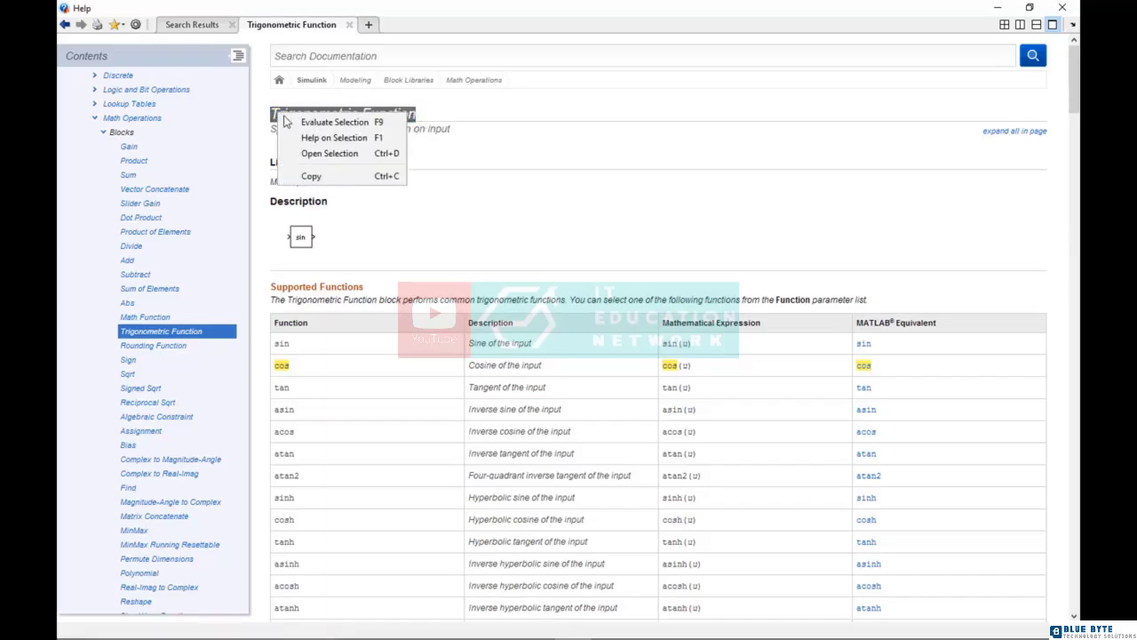
left_click(316, 176)
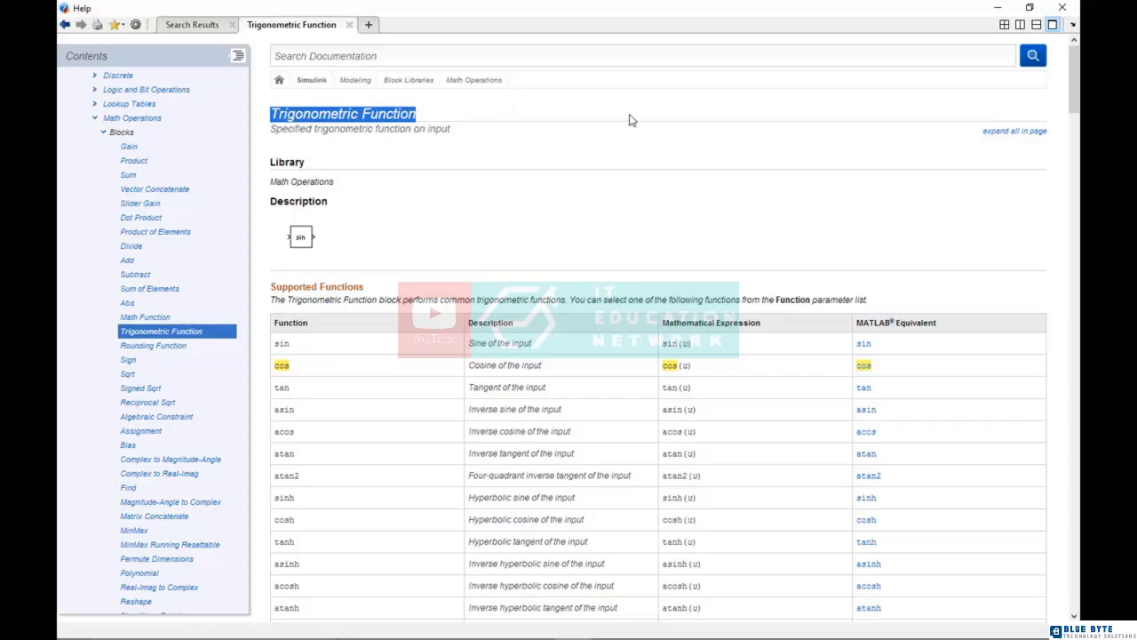
Compare the cos search results with the Trigonometric Function page and close that page
left_click(192, 24)
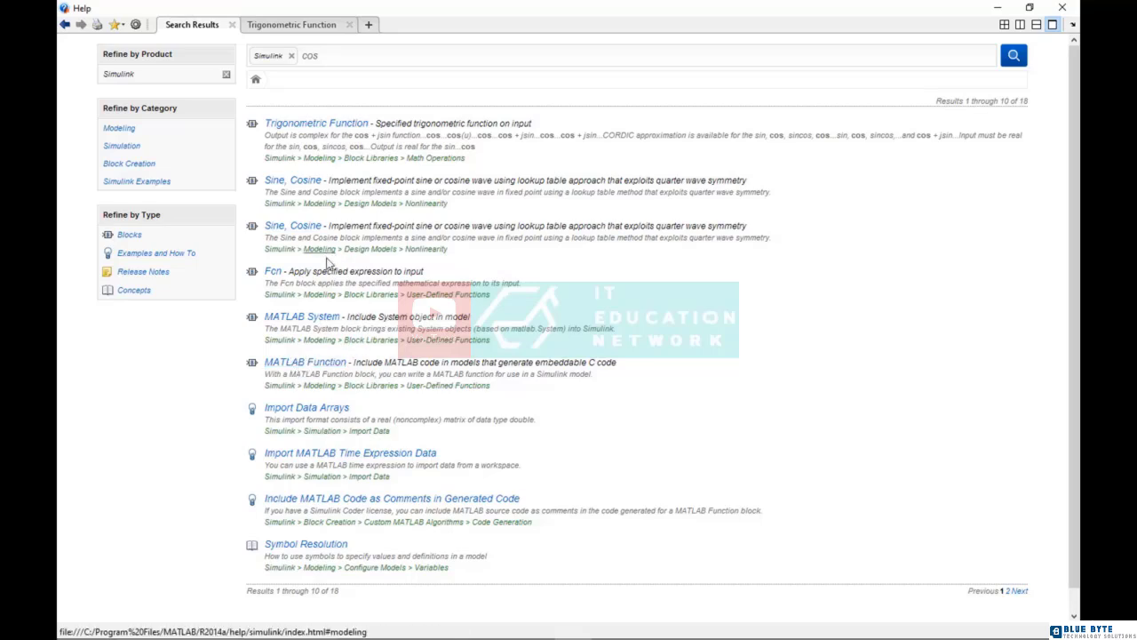
left_click(305, 28)
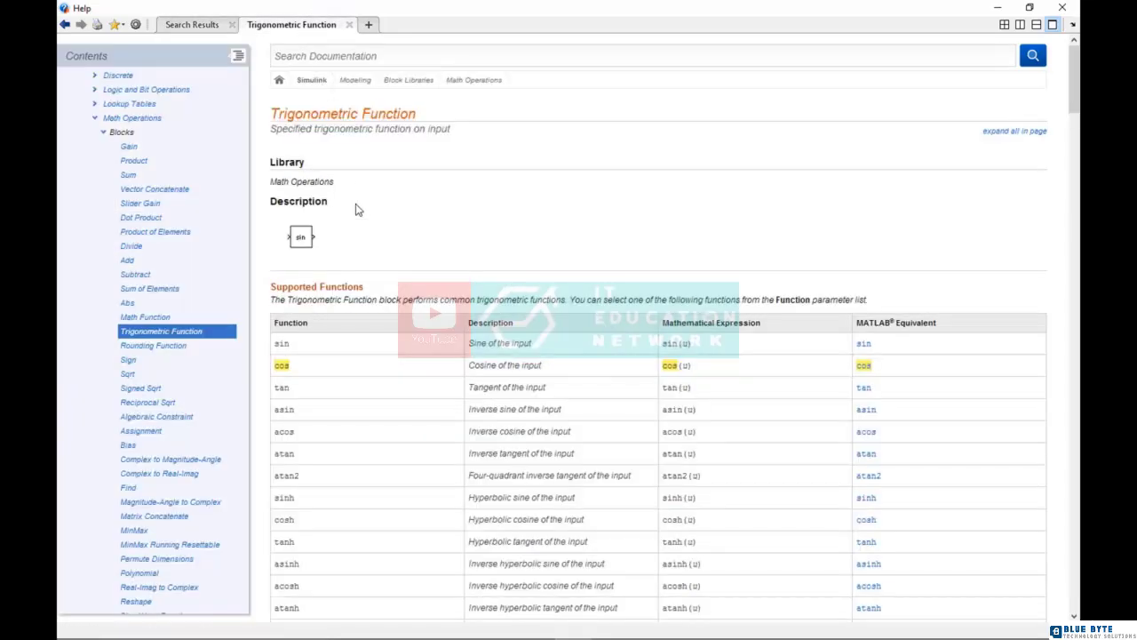
left_click(199, 26)
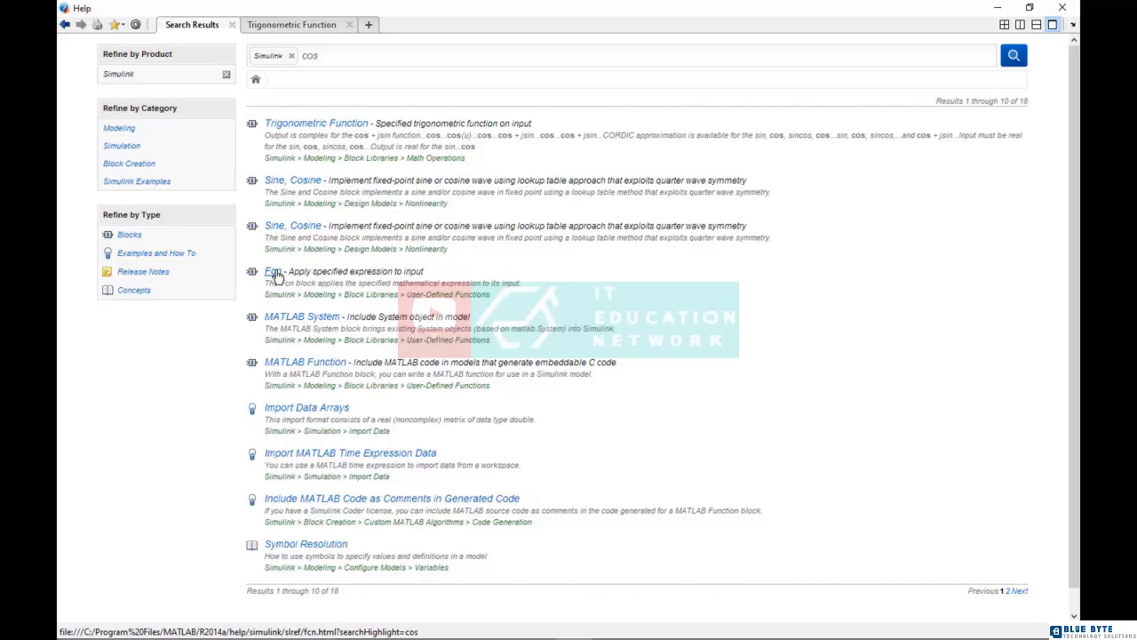
left_click(311, 25)
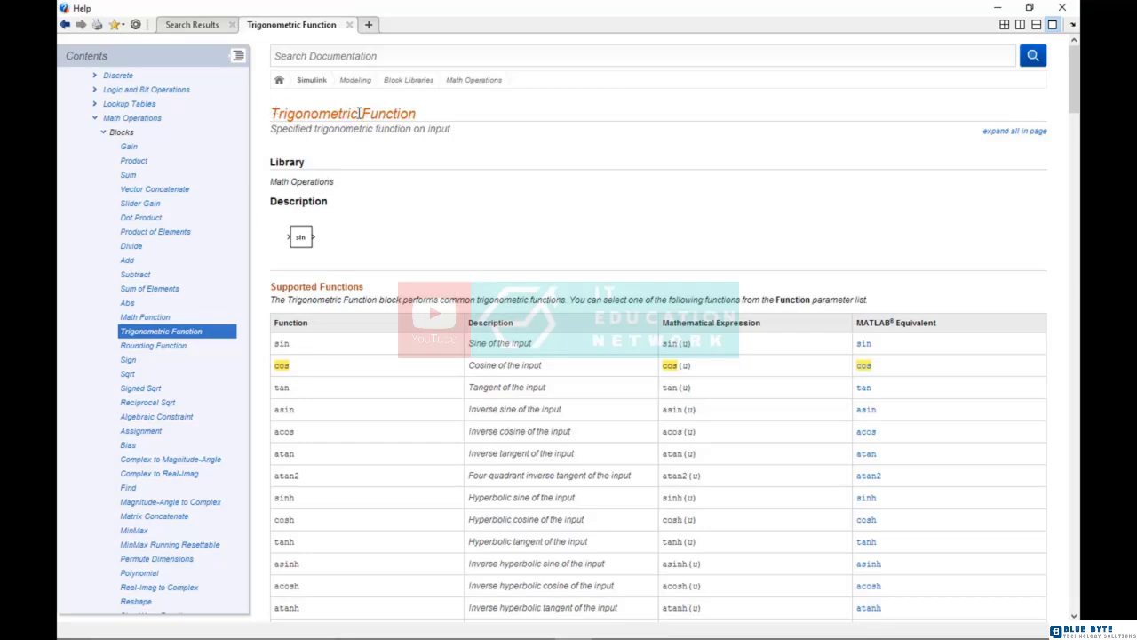
left_click_drag(358, 113, 274, 112)
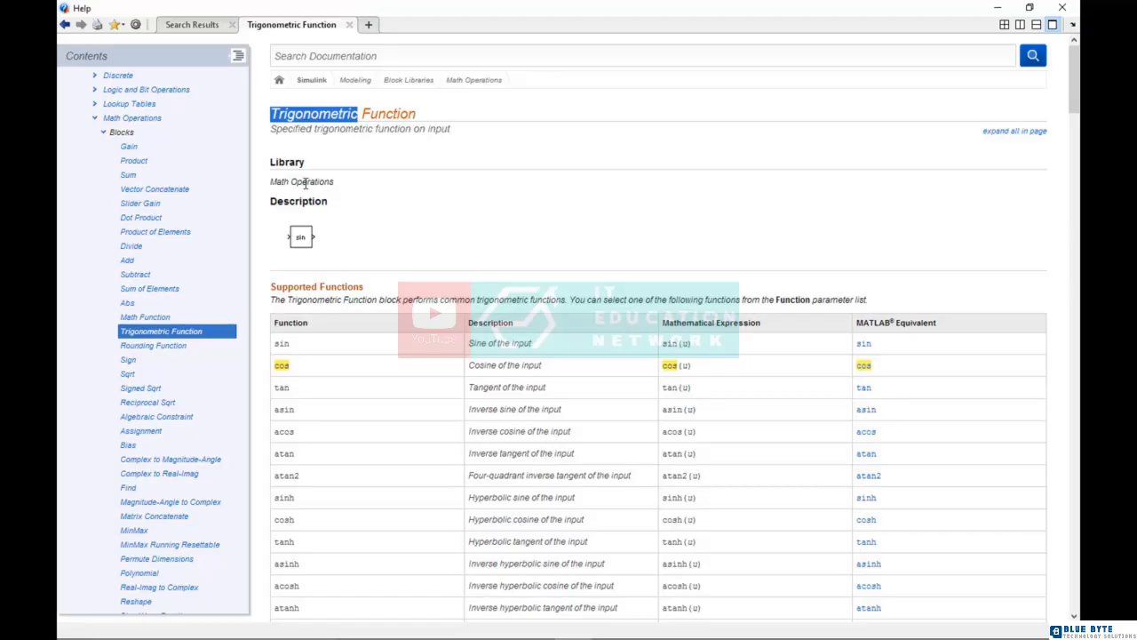
left_click(350, 25)
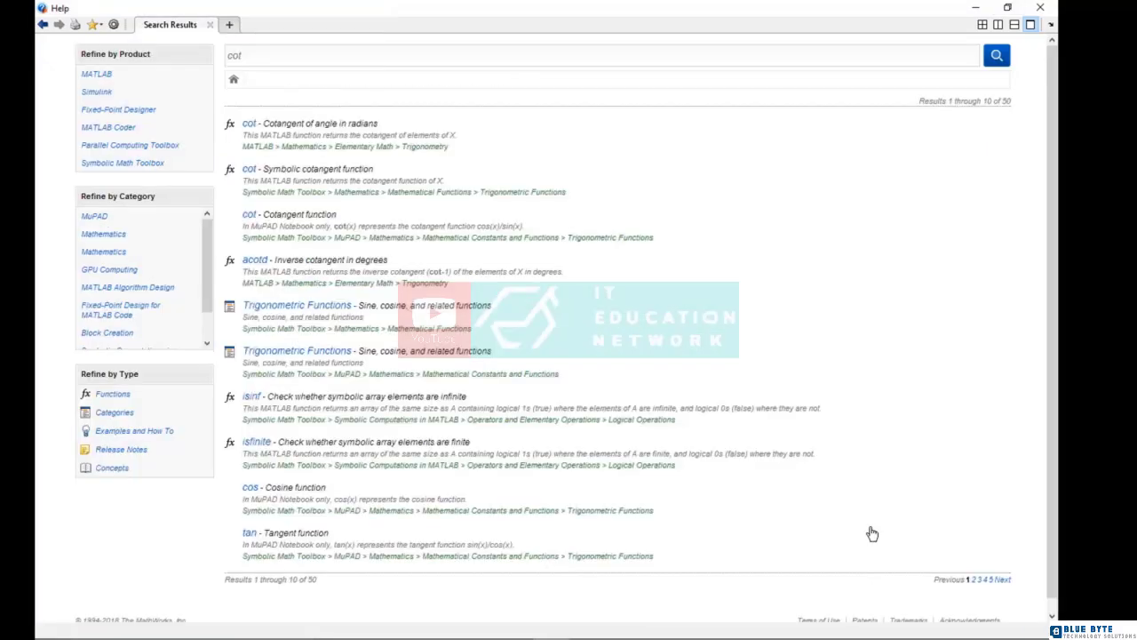
Check the cot search results restricted to Simulink, remove the product filter and minimize the help window
left_click(97, 92)
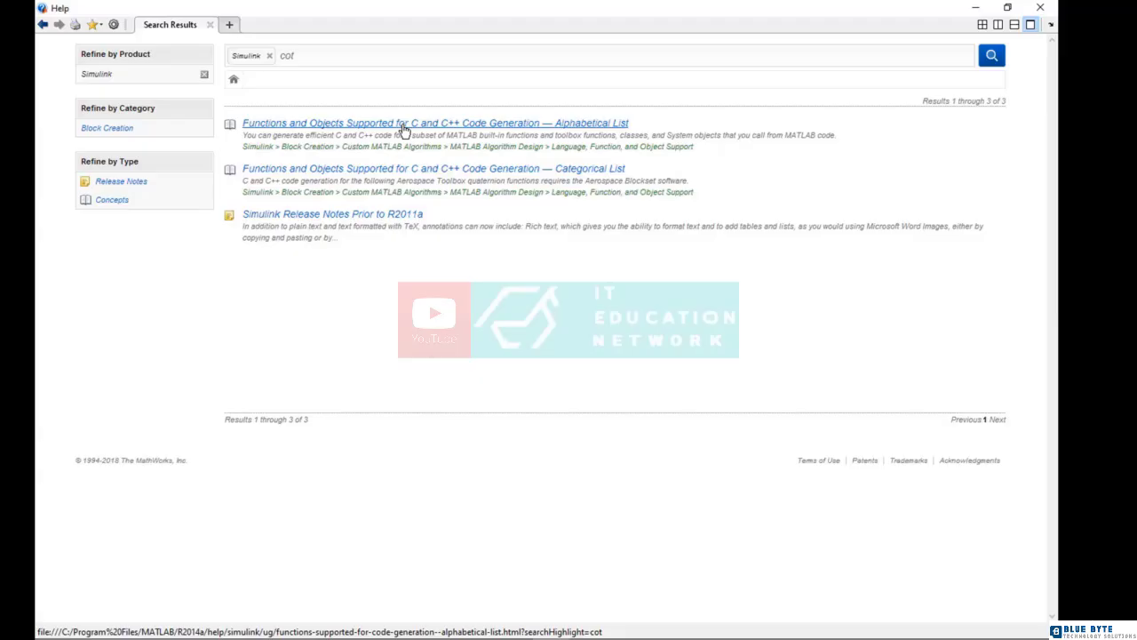
left_click(271, 56)
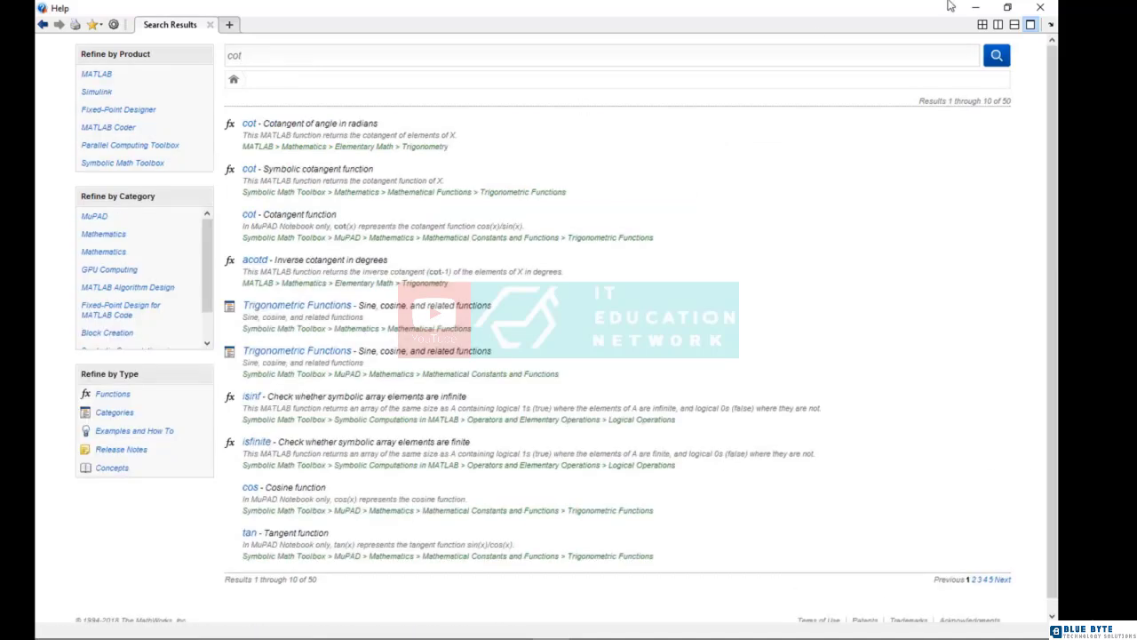
left_click(976, 7)
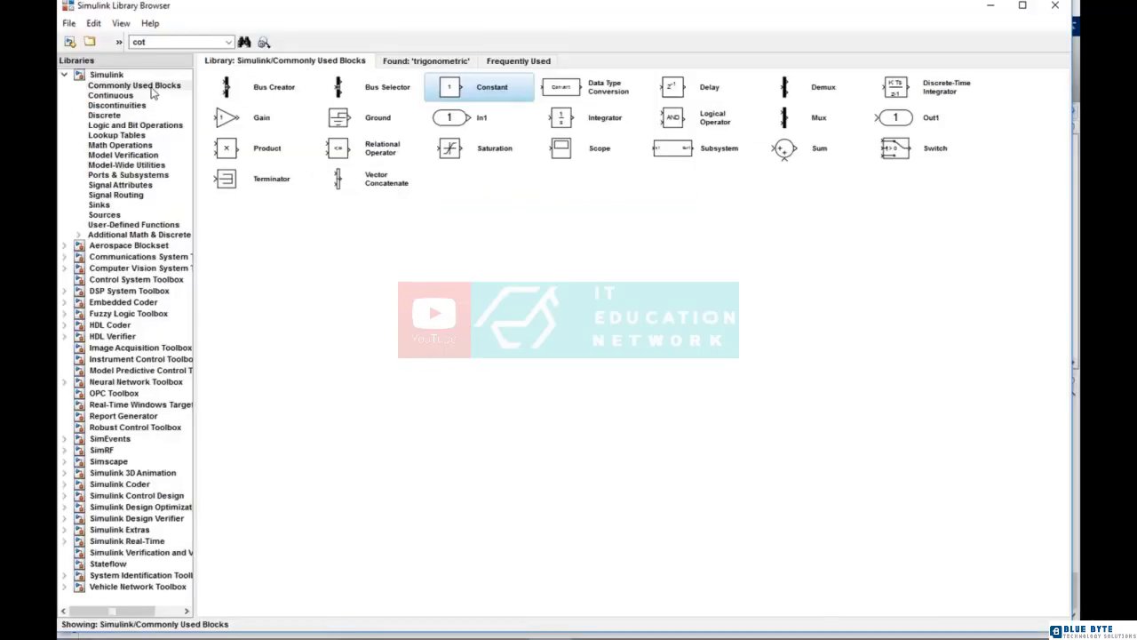
View the Math Operations library and search the block library for trigonometric
left_click(124, 147)
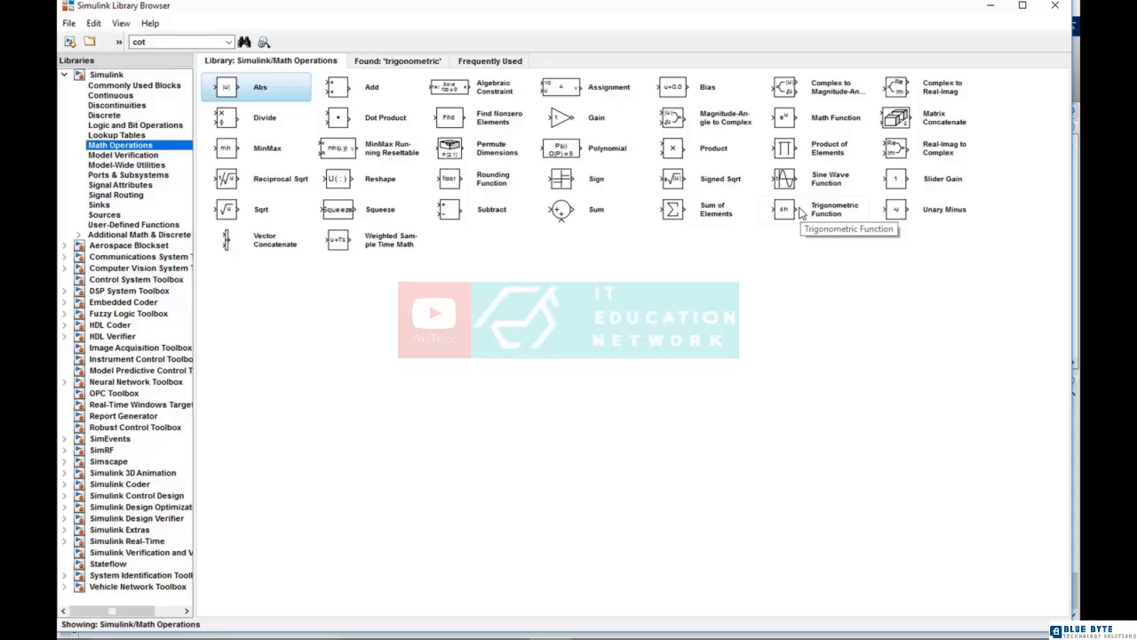
left_click(155, 42)
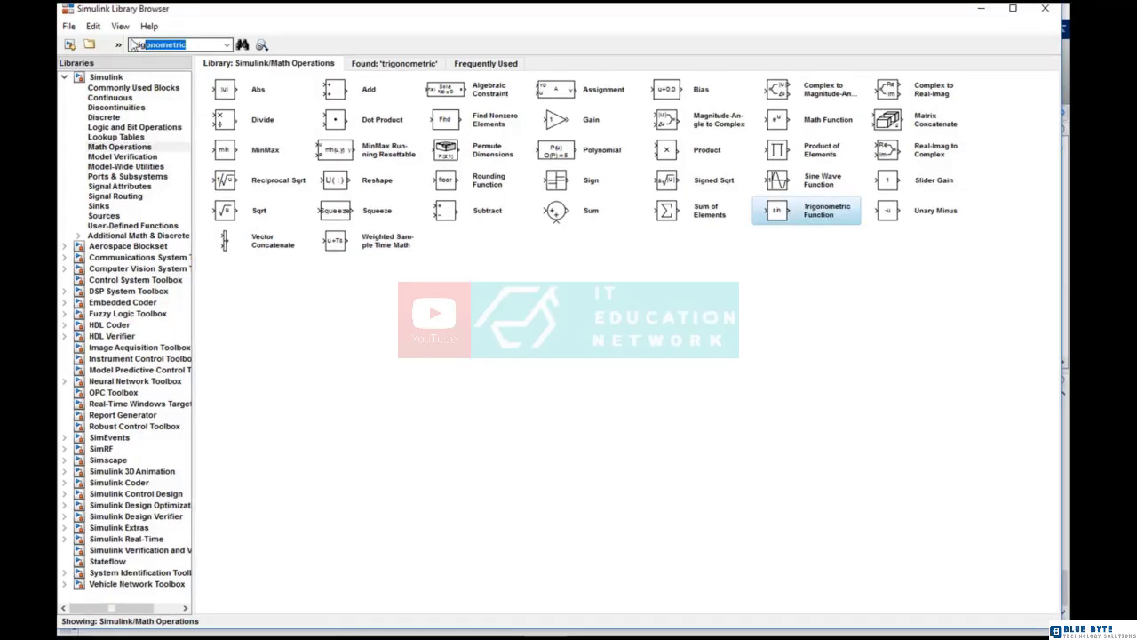
left_click(195, 46)
key("Return")
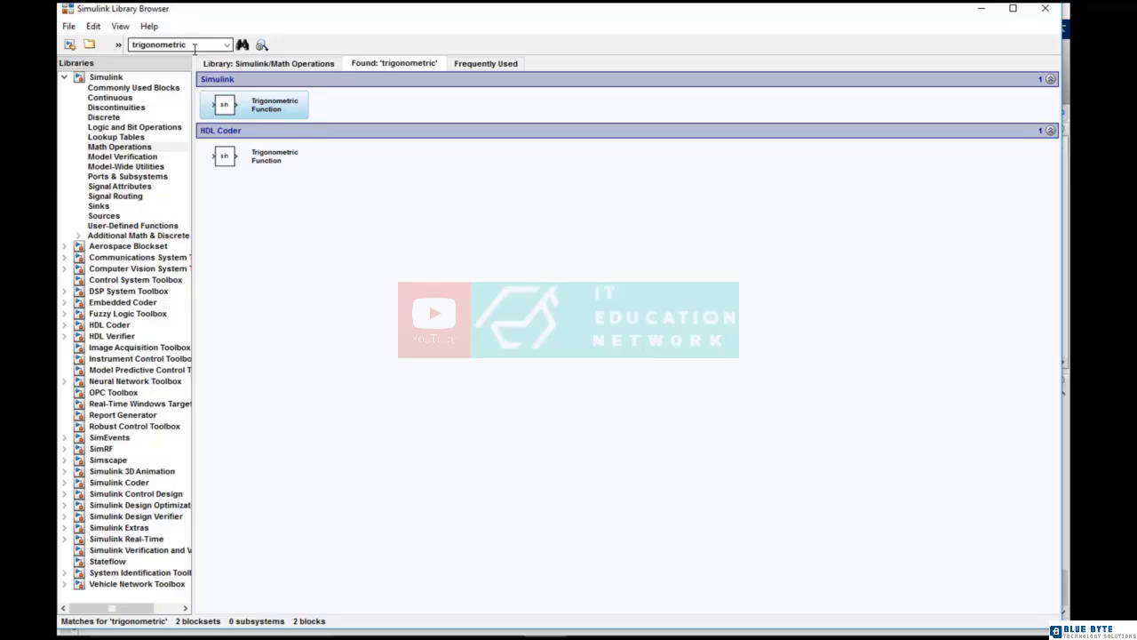
Create a new blank model and add the Simulink Trigonometric Function block from the search results to it
left_click(149, 26)
left_click(264, 116)
left_click(73, 45)
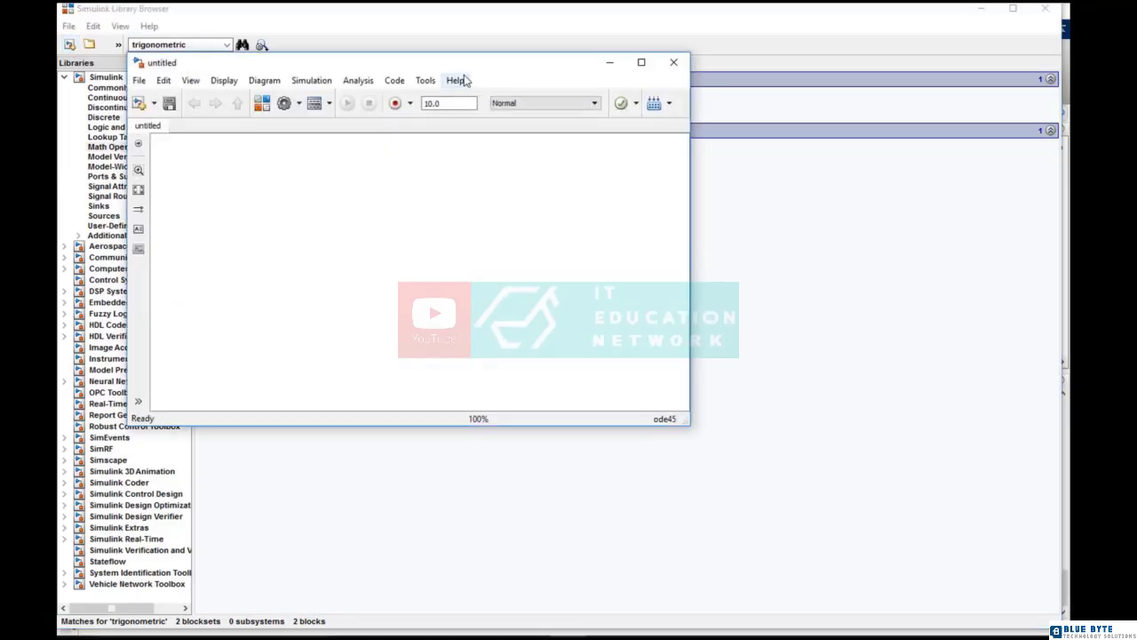
left_click_drag(500, 67, 761, 190)
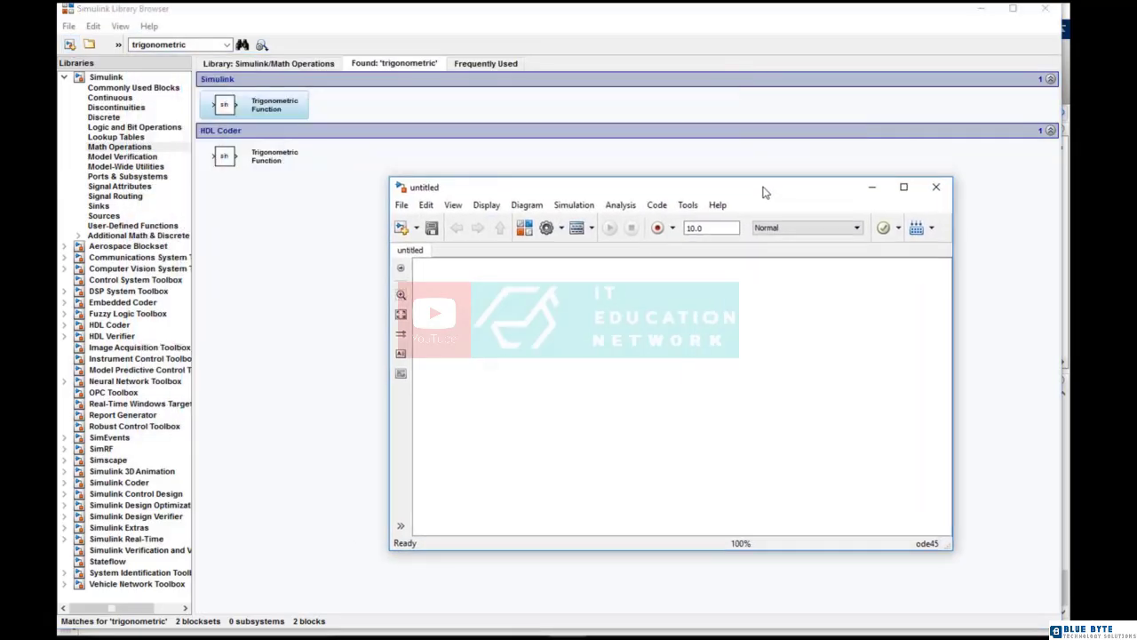
right_click(289, 106)
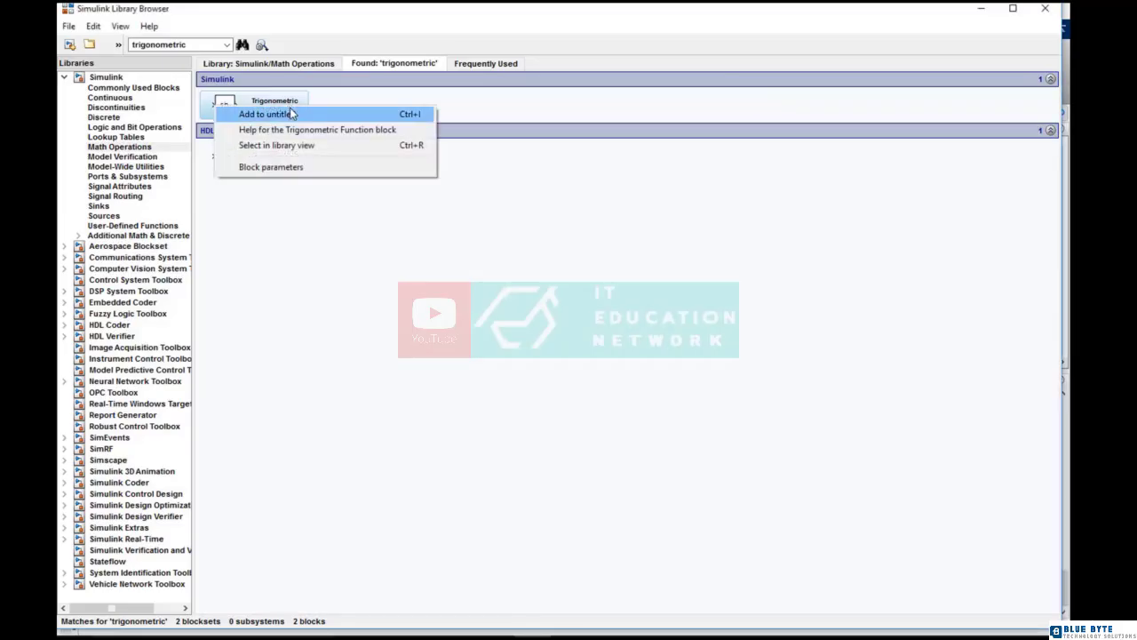
left_click(290, 112)
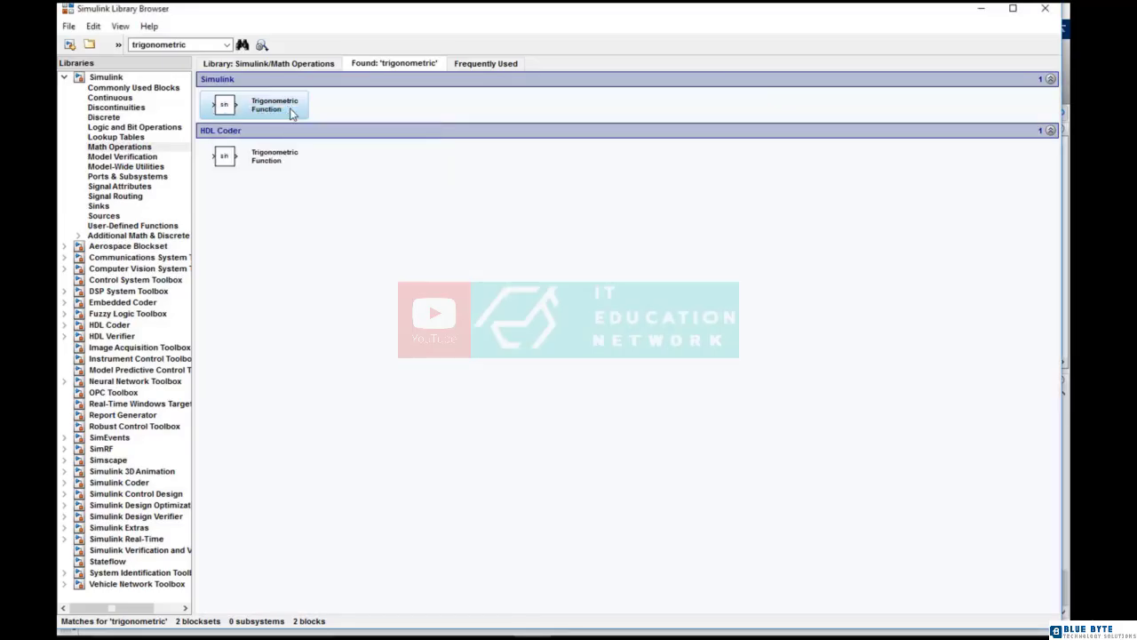
Add a Constant block and a Gain block from Commonly Used Blocks to the untitled model
left_click(128, 99)
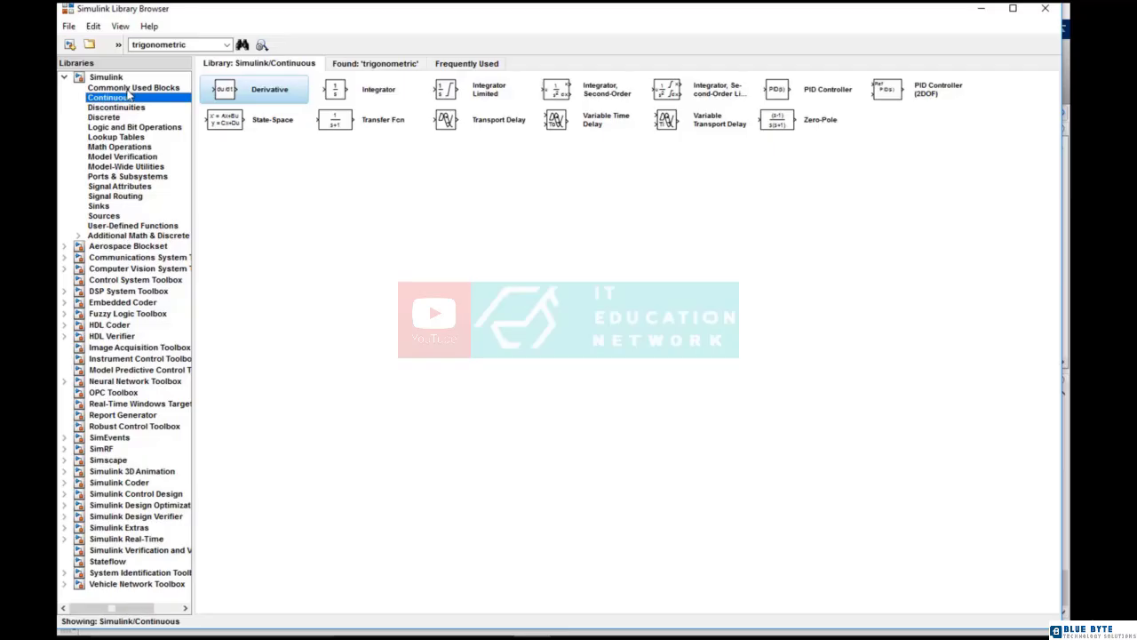
left_click(129, 89)
left_click(480, 96)
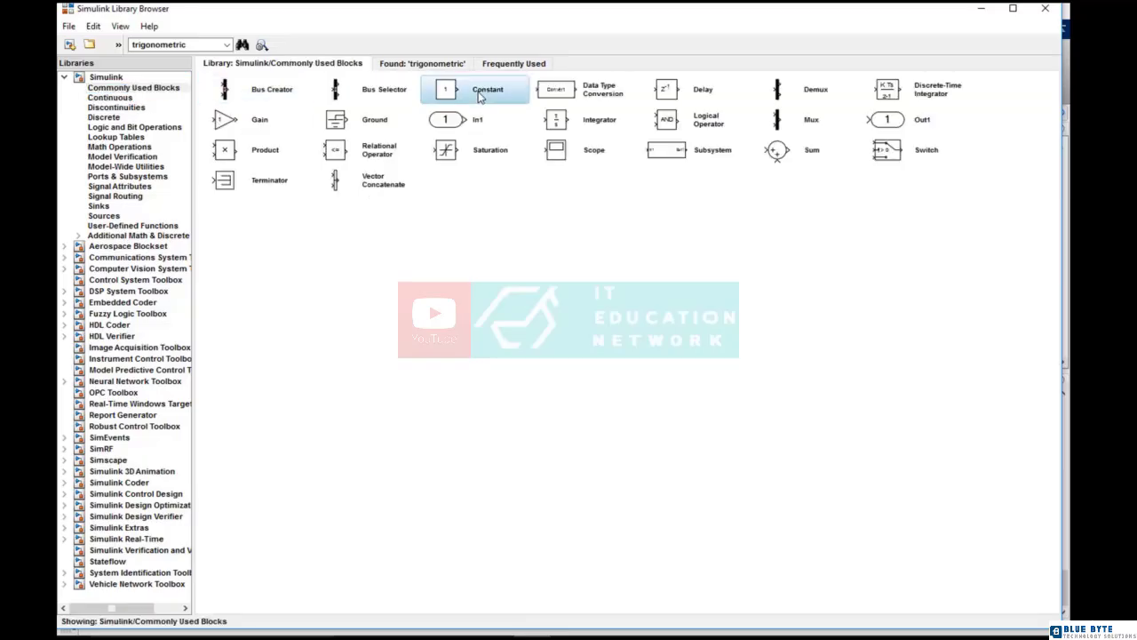
right_click(479, 96)
left_click(487, 98)
right_click(288, 129)
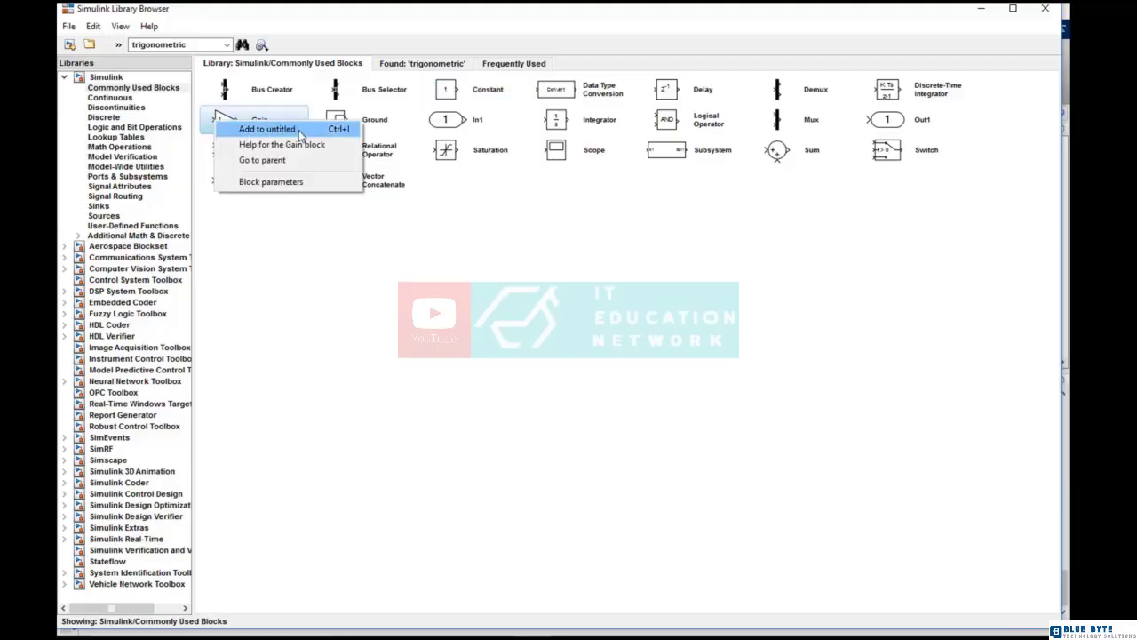
left_click(299, 134)
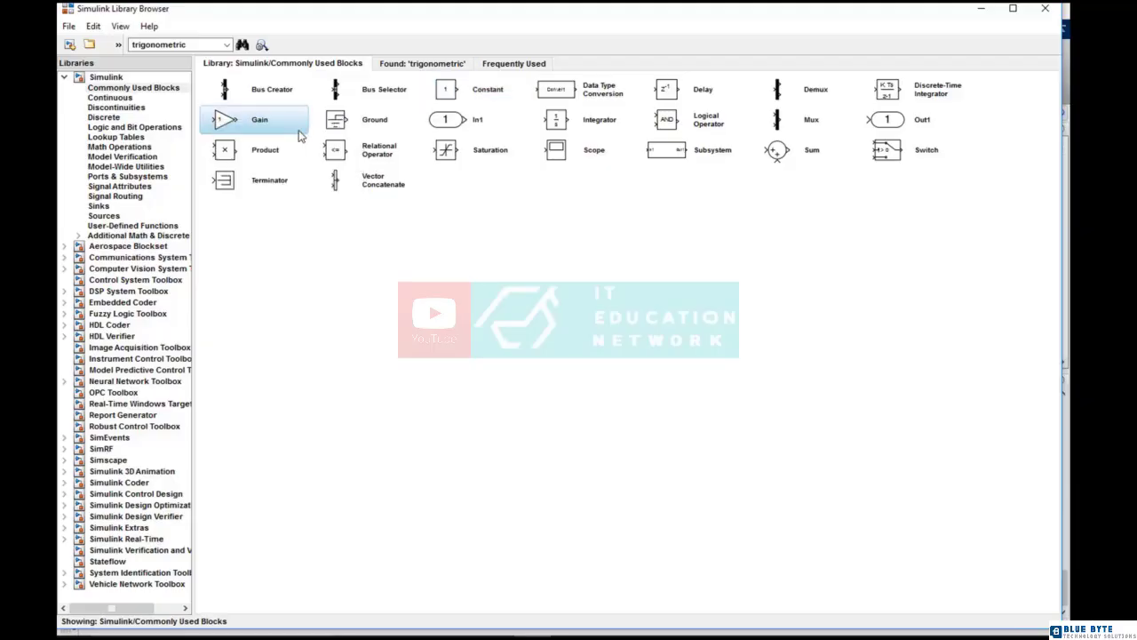
Add Sum, Scope and Product blocks from Commonly Used Blocks to the untitled model
right_click(797, 158)
left_click(810, 167)
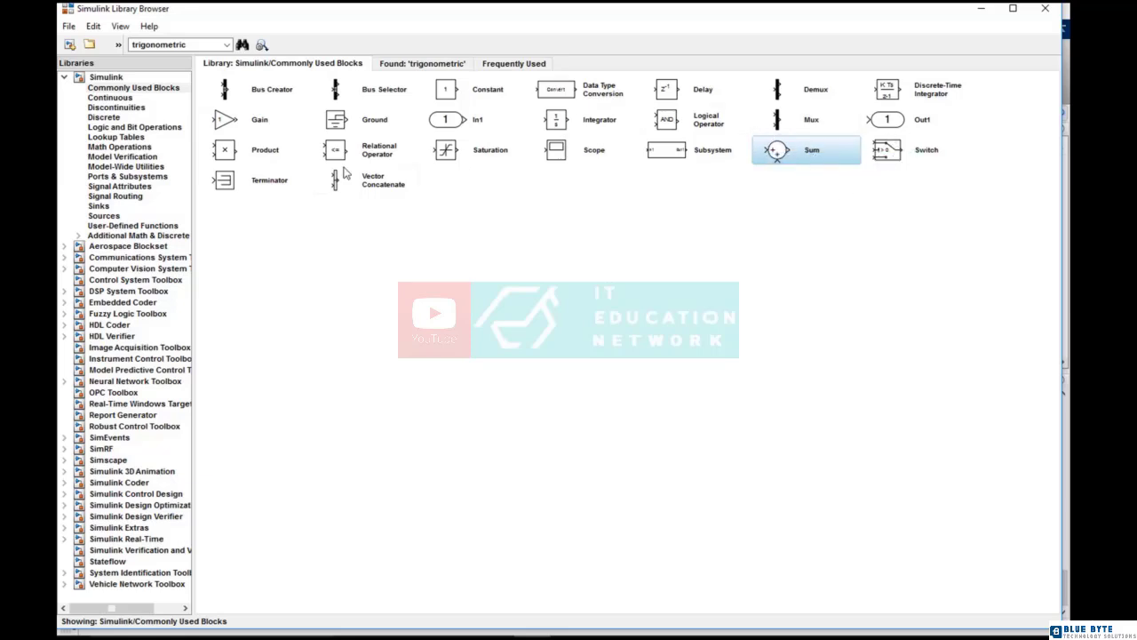
right_click(569, 153)
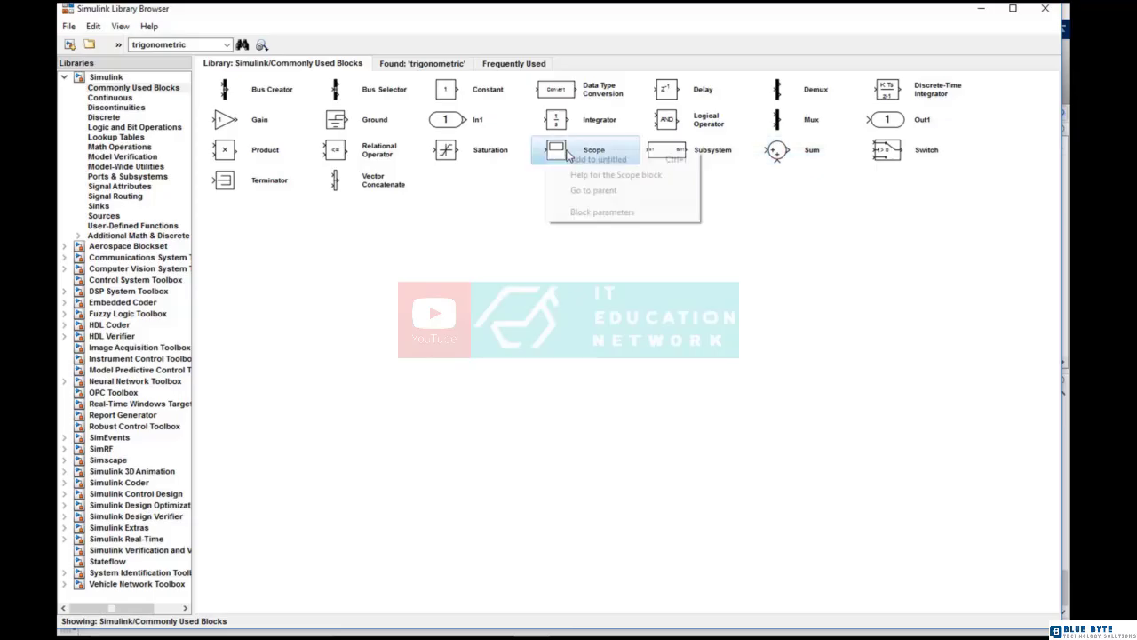
left_click(580, 160)
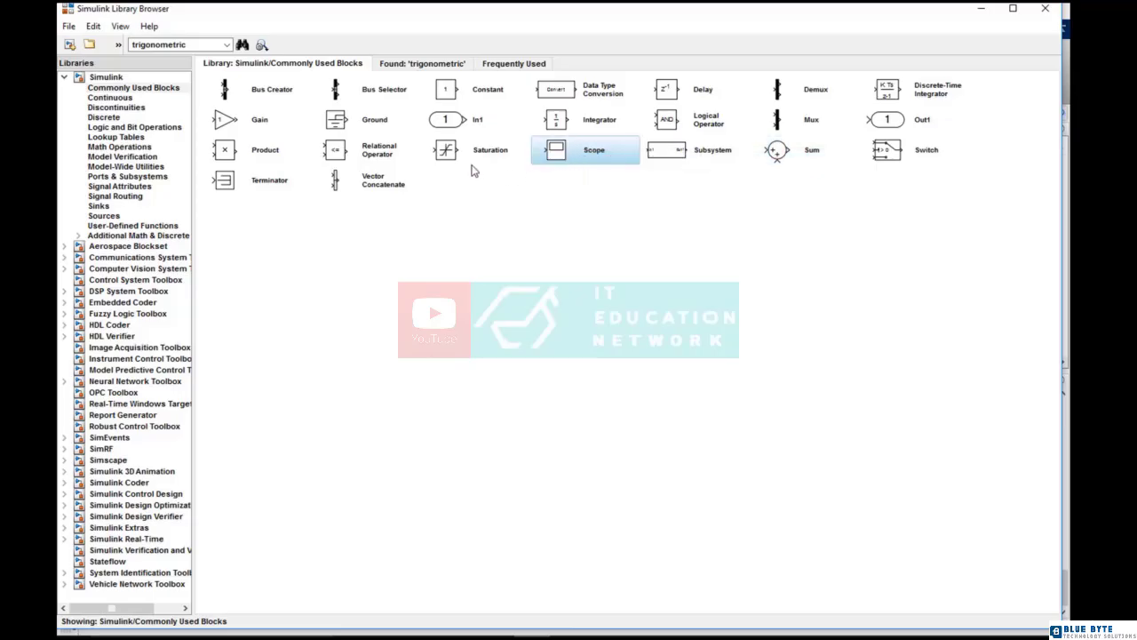
right_click(218, 153)
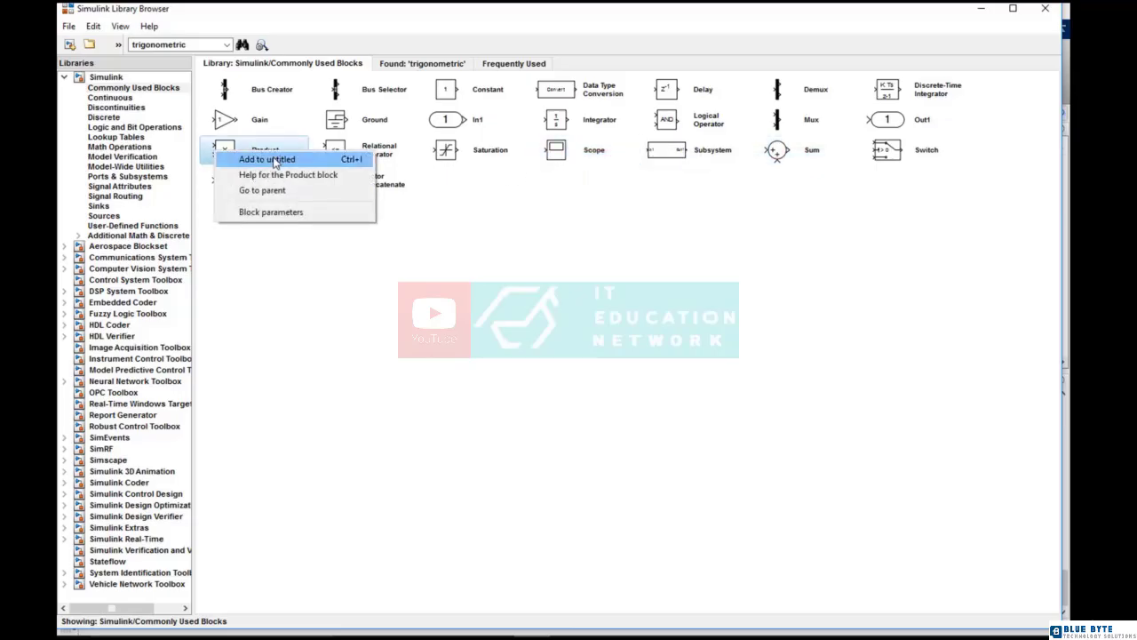
left_click(275, 161)
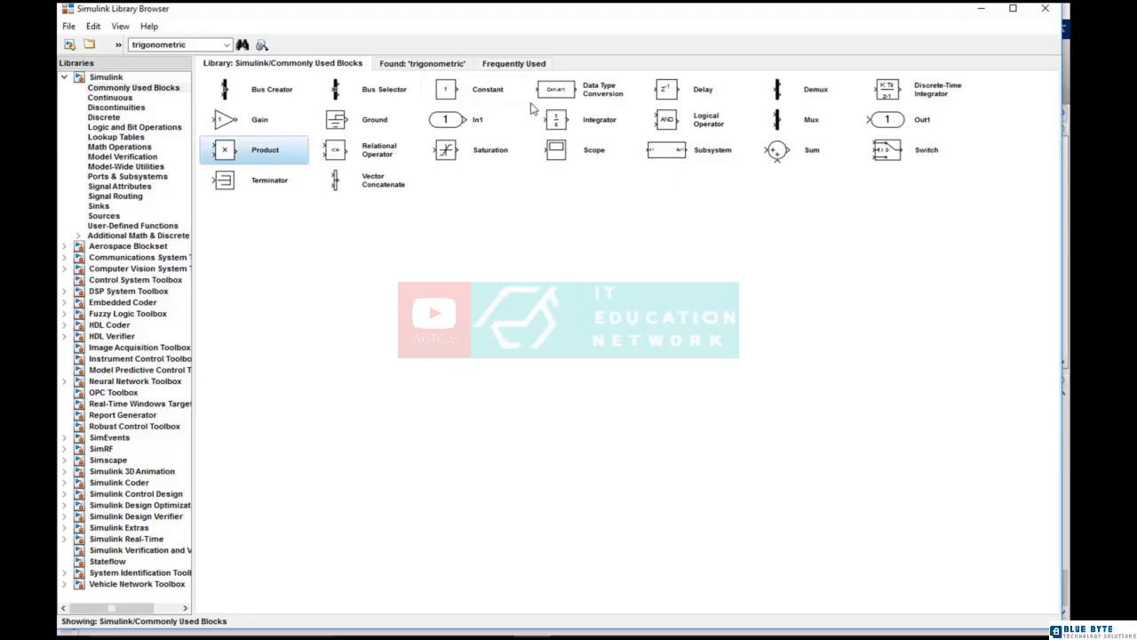
Add a Clock block from the Sources library to the untitled model and maximize the model window
left_click(124, 214)
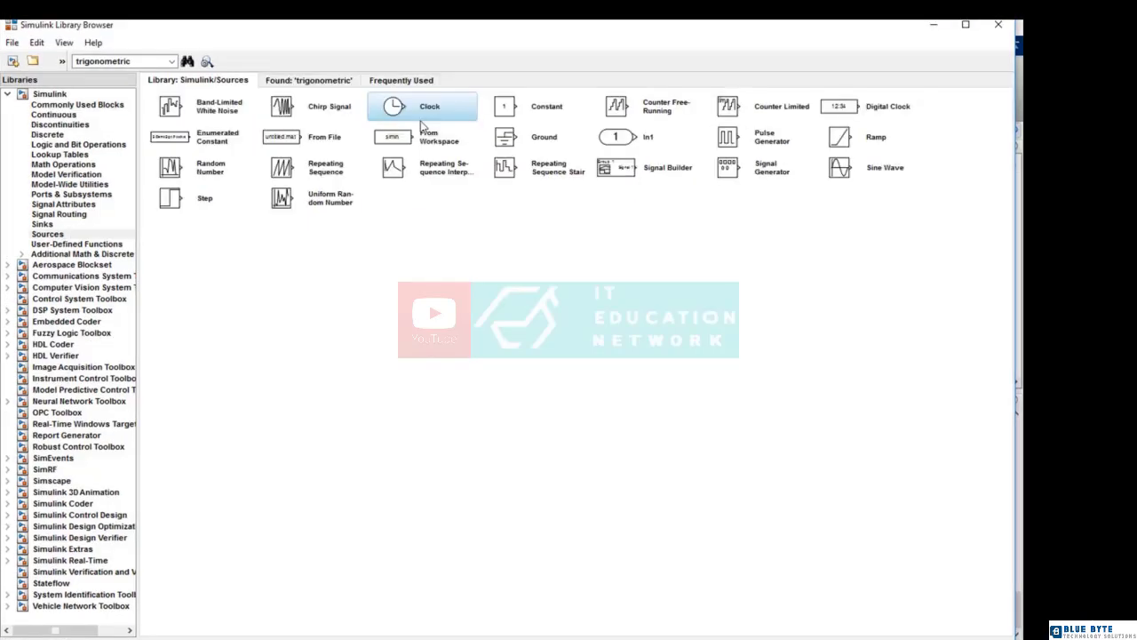
right_click(407, 106)
left_click(435, 117)
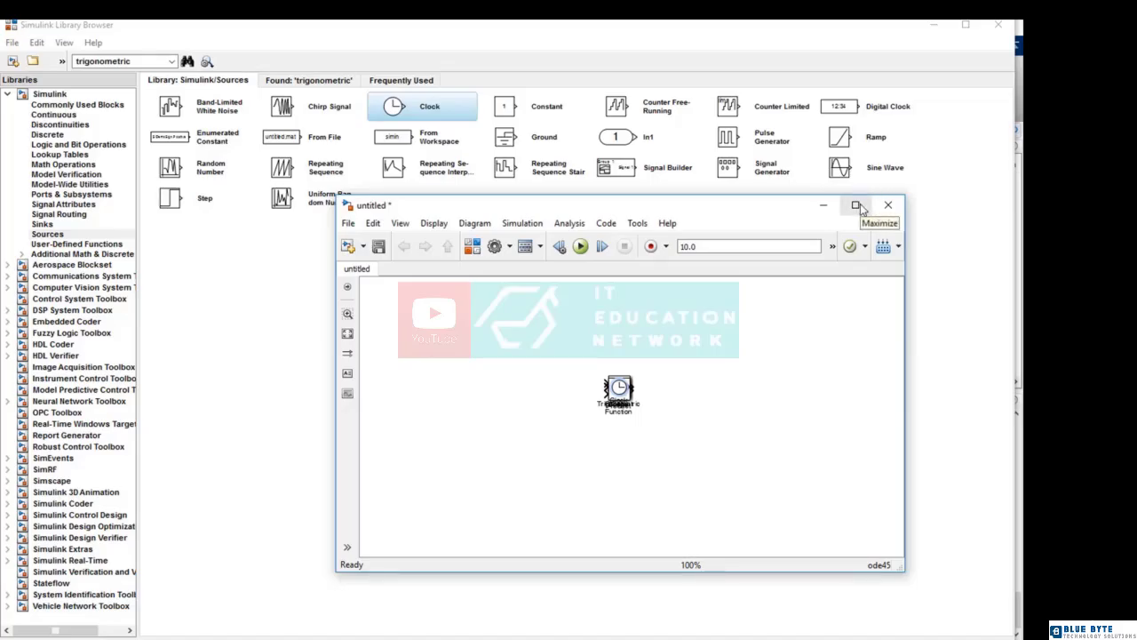
left_click(857, 207)
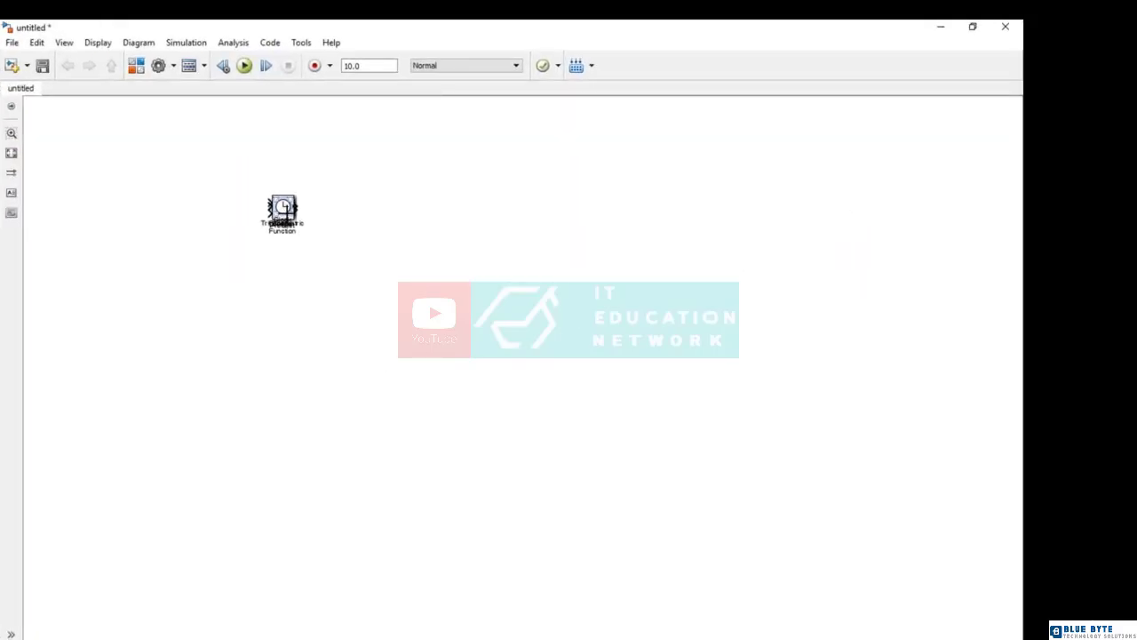
Spread the stacked Clock, Product, Scope, Sum, Gain, Constant and Trigonometric Function blocks apart, leaving the model's upper area free
left_click_drag(282, 210, 759, 277)
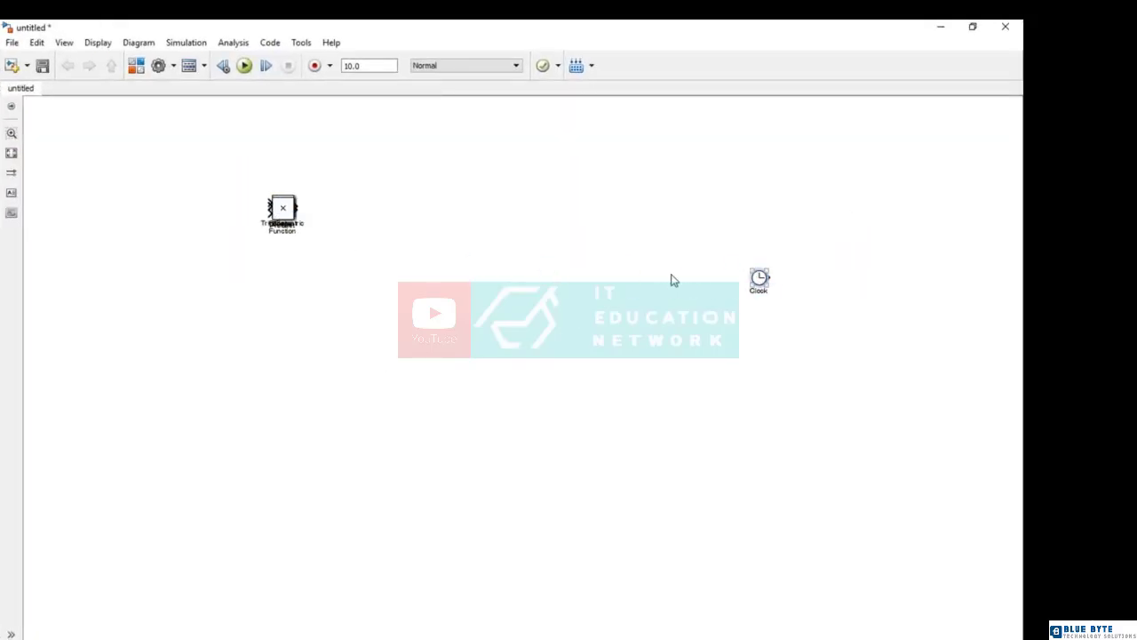
left_click_drag(287, 210, 297, 335)
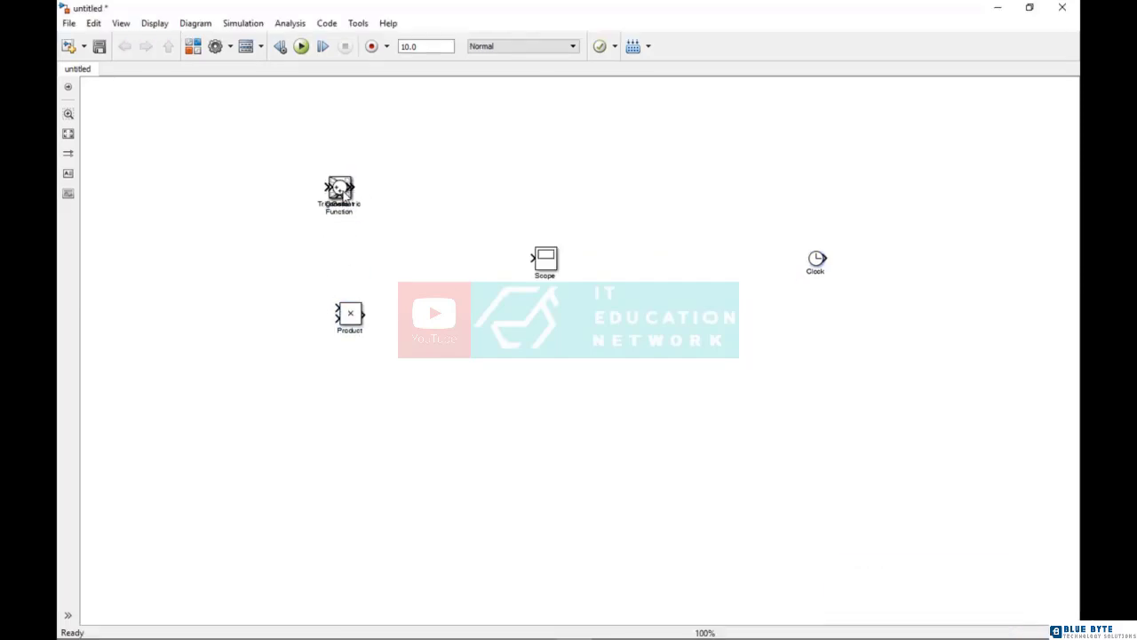
left_click_drag(342, 191, 253, 201)
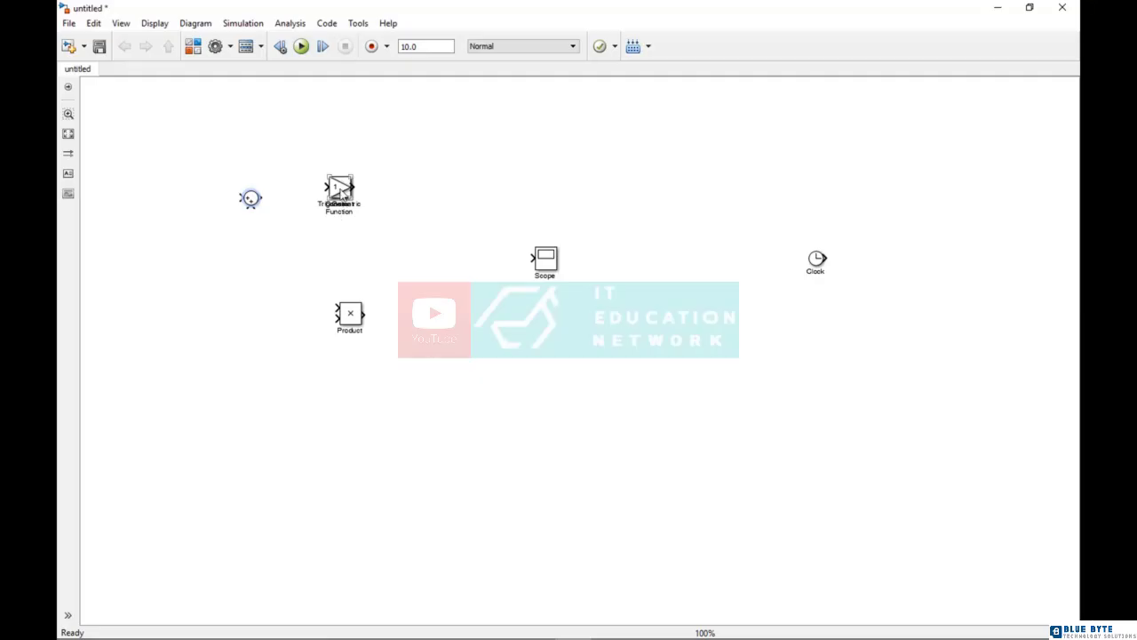
left_click_drag(341, 190, 496, 443)
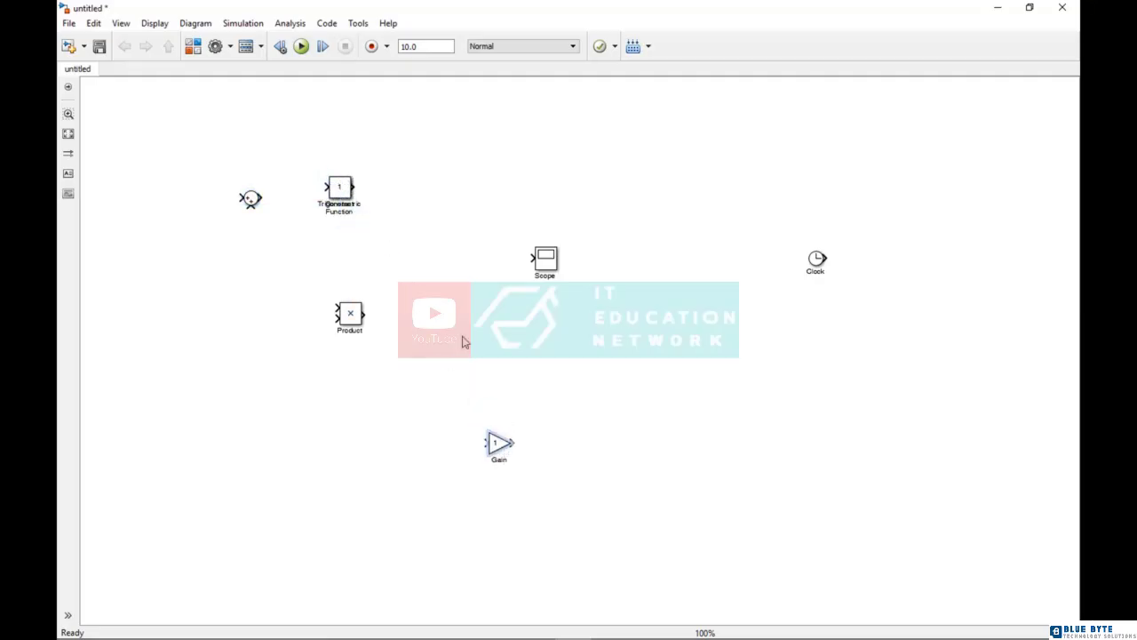
left_click_drag(344, 190, 631, 444)
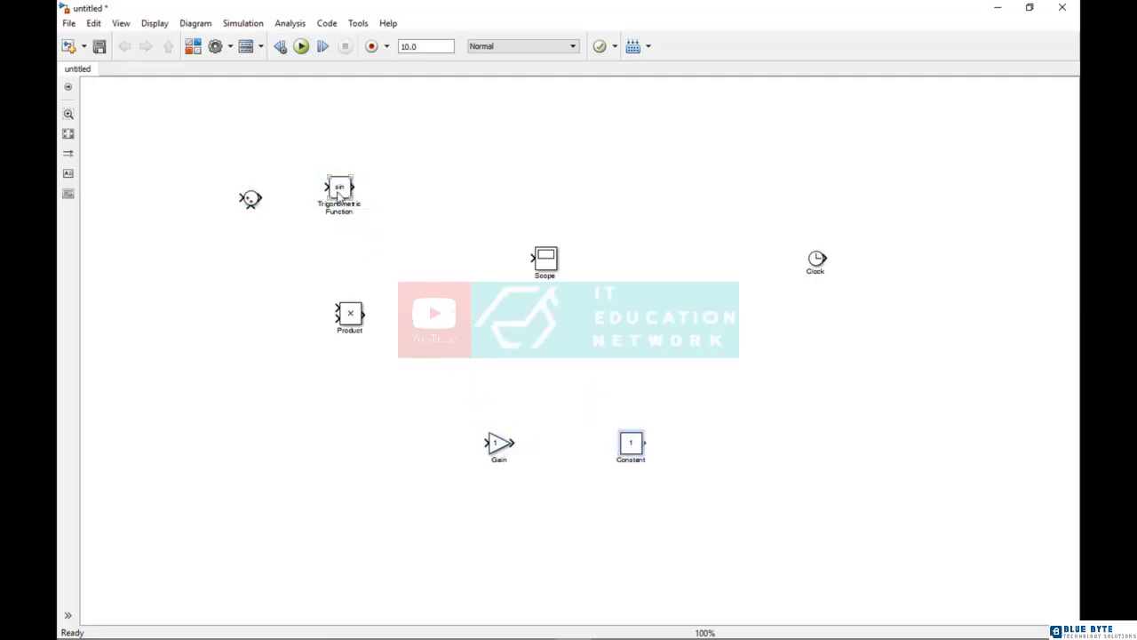
left_click_drag(339, 188, 355, 494)
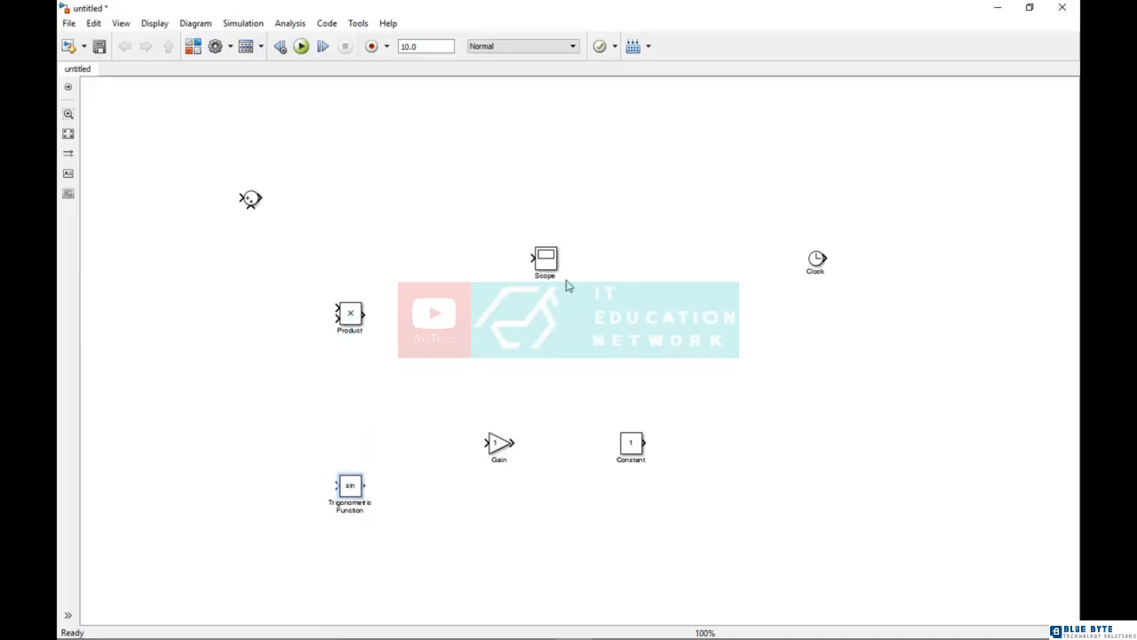
left_click_drag(550, 266, 761, 462)
left_click_drag(816, 260, 898, 416)
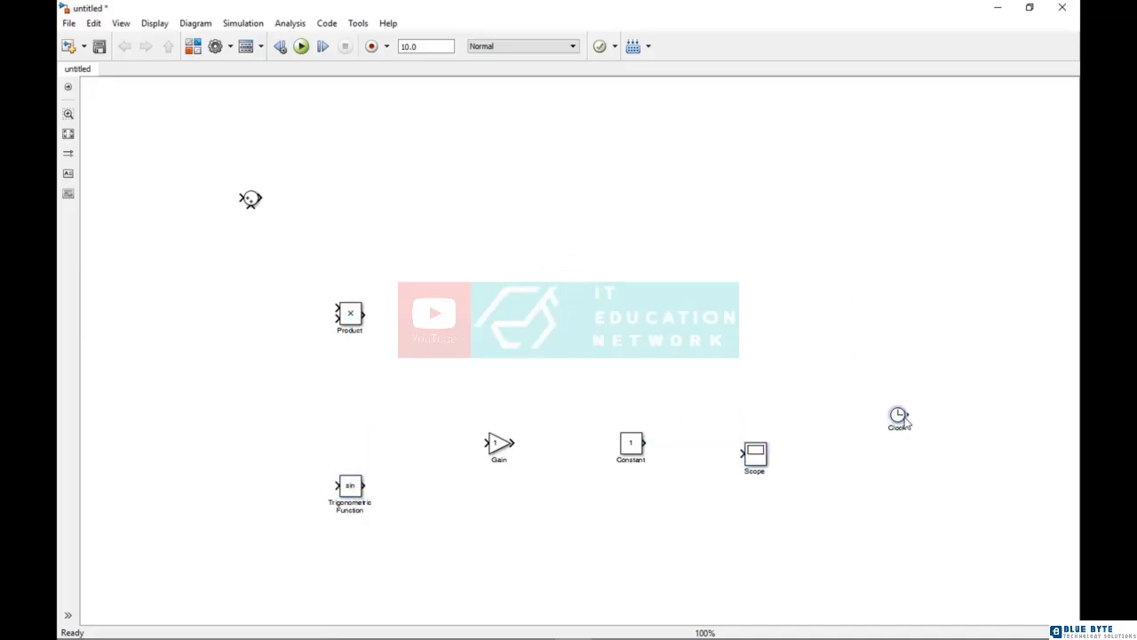
left_click_drag(251, 197, 620, 535)
Move the Trigonometric Function block to the upper left of the model and set its function to cos
left_click_drag(349, 495, 220, 147)
double_click(219, 146)
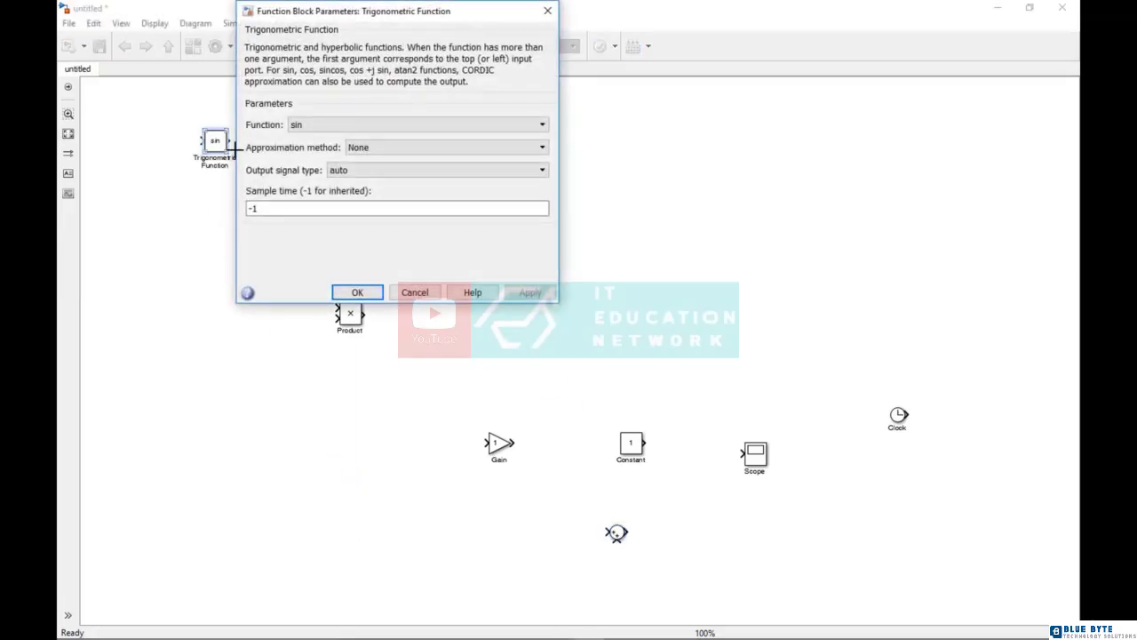
left_click(372, 125)
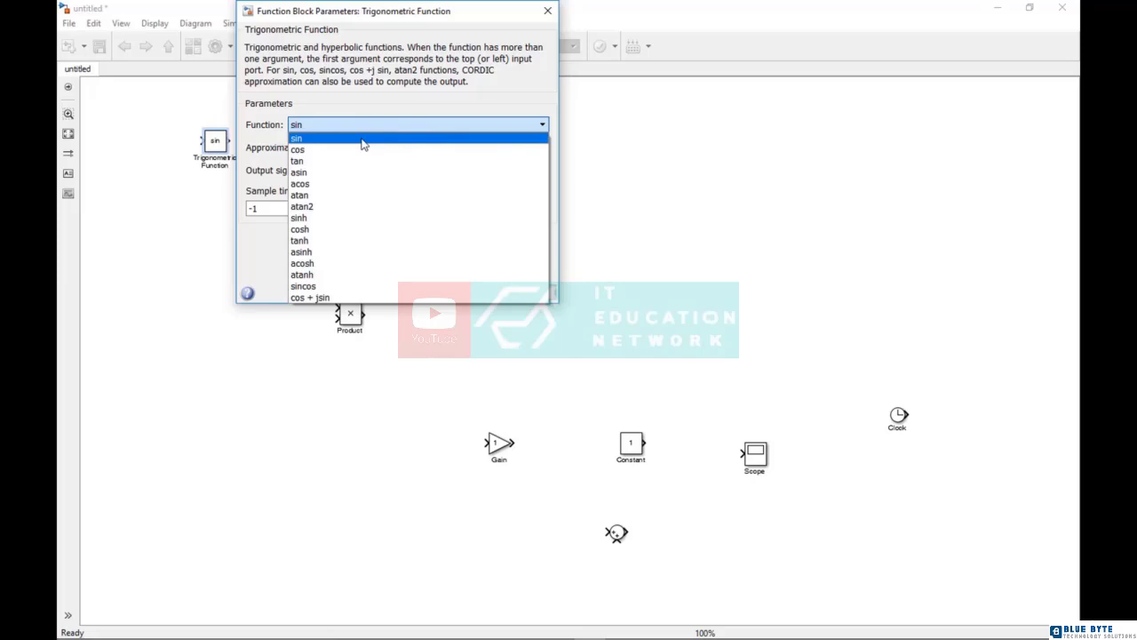
left_click(360, 150)
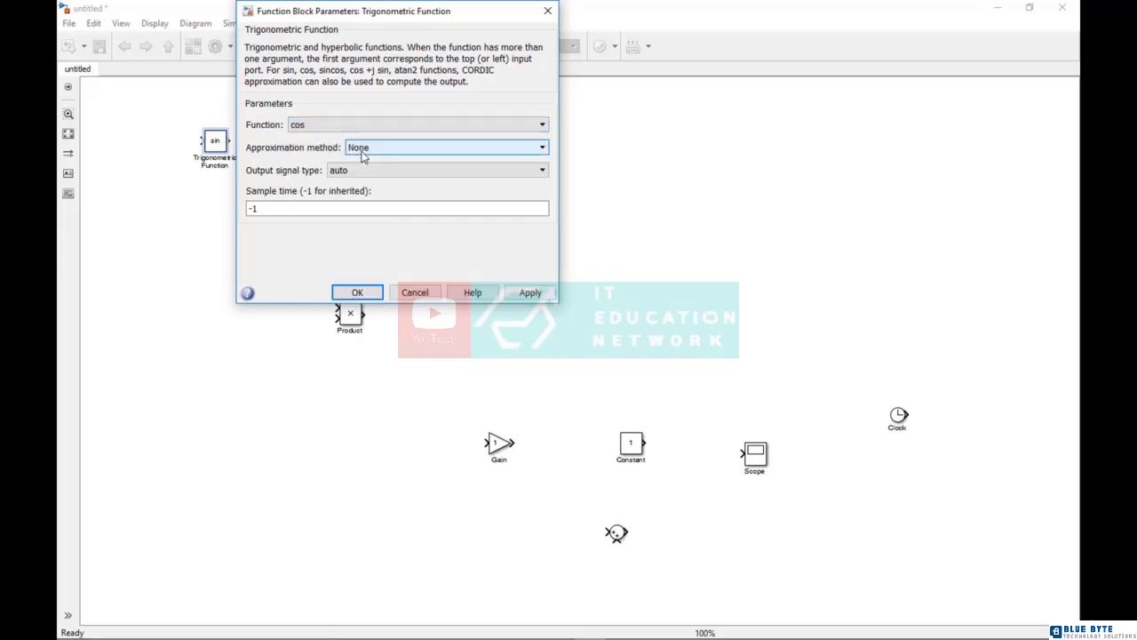
left_click(358, 291)
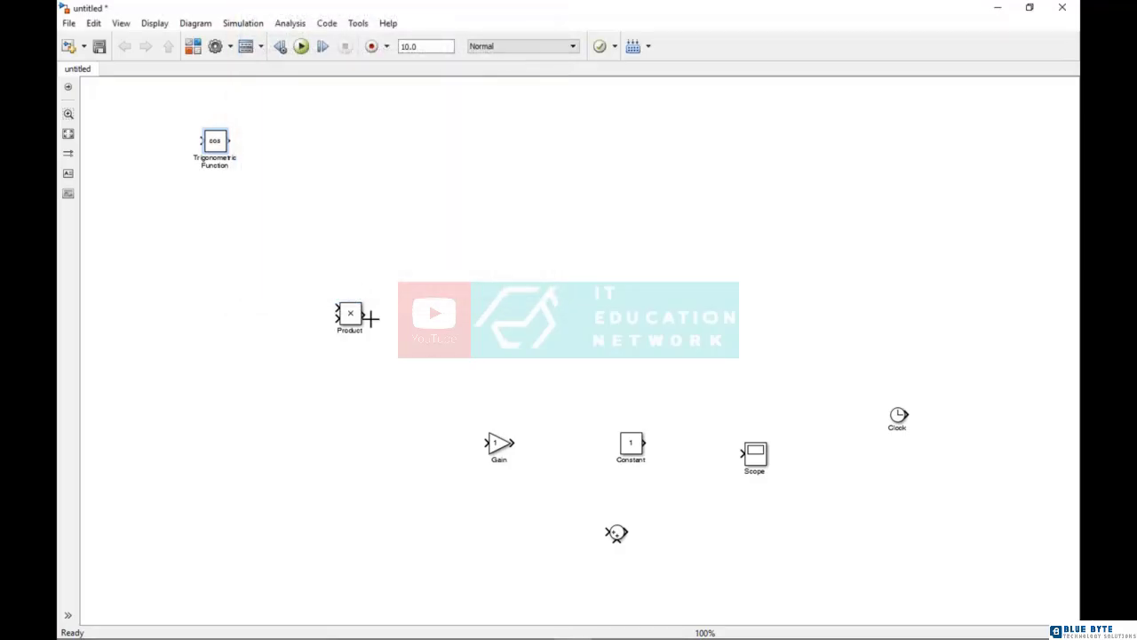
Move the Product block down near the other spare blocks and set the Constant block's value to pi
left_click_drag(348, 325, 315, 506)
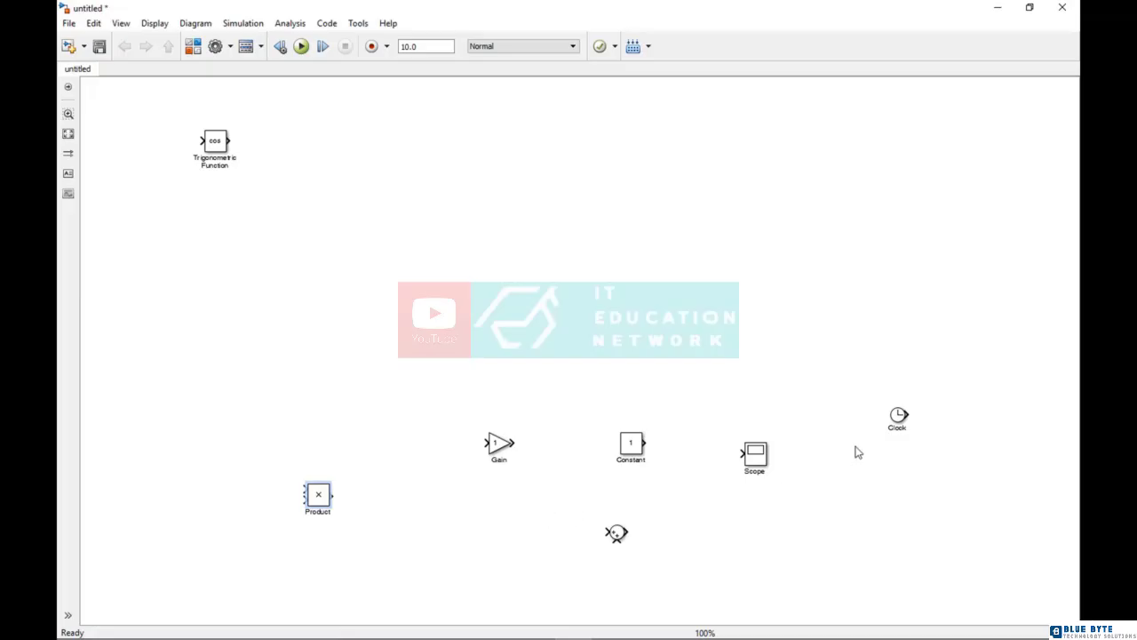
left_click(917, 404)
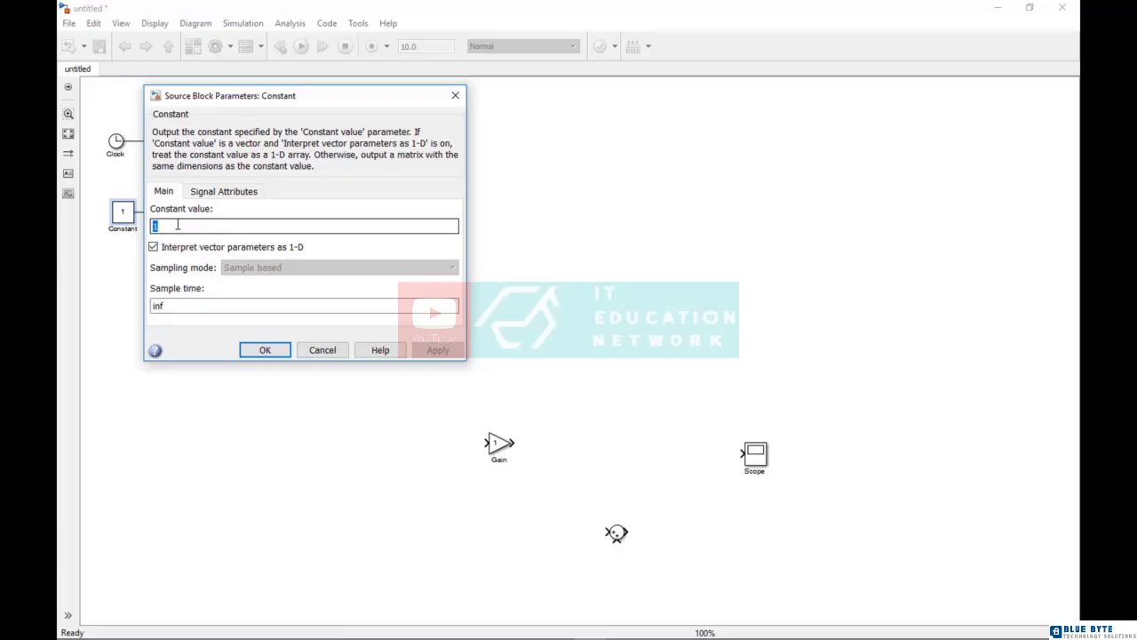
type("pi")
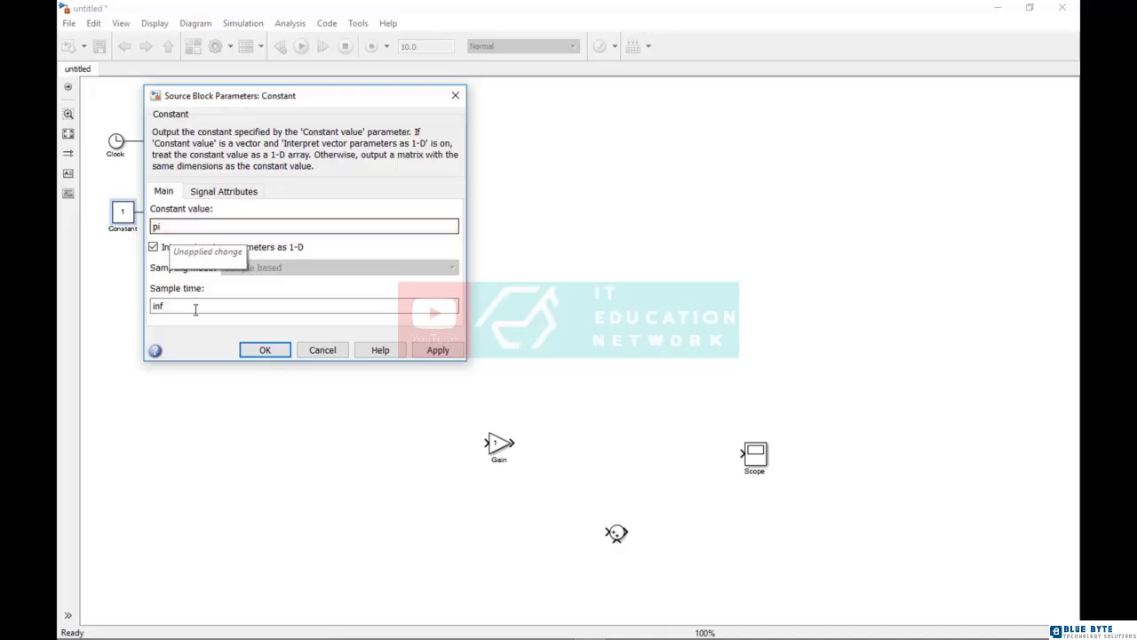
left_click(263, 352)
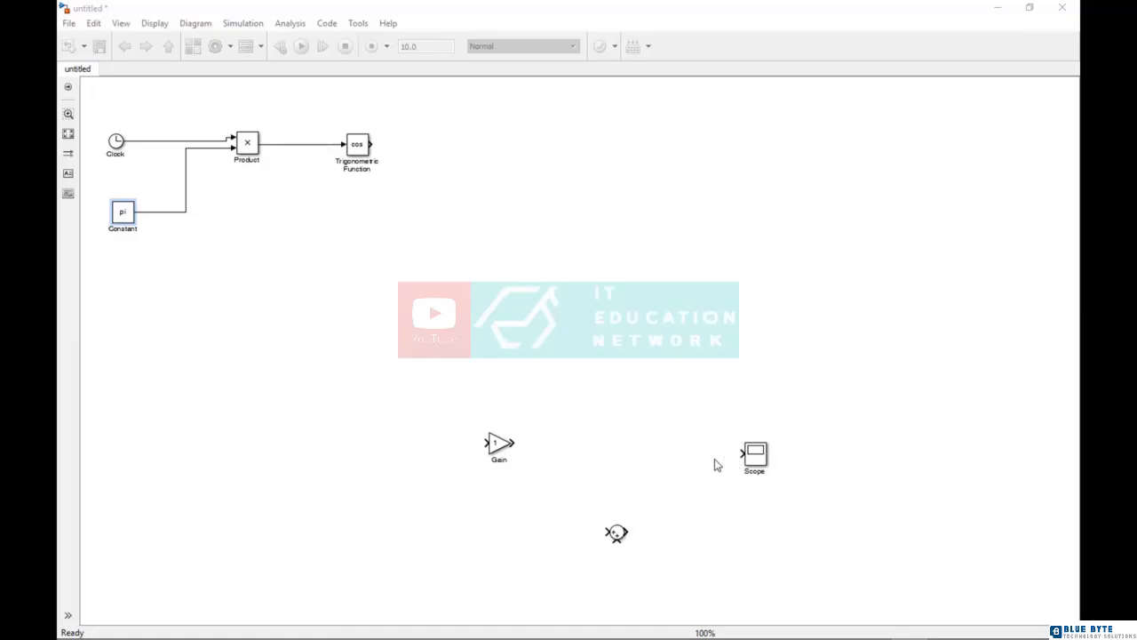
Place the Gain block after the cos block, connect the cos output to it and set the gain to 6
left_click_drag(500, 451, 494, 150)
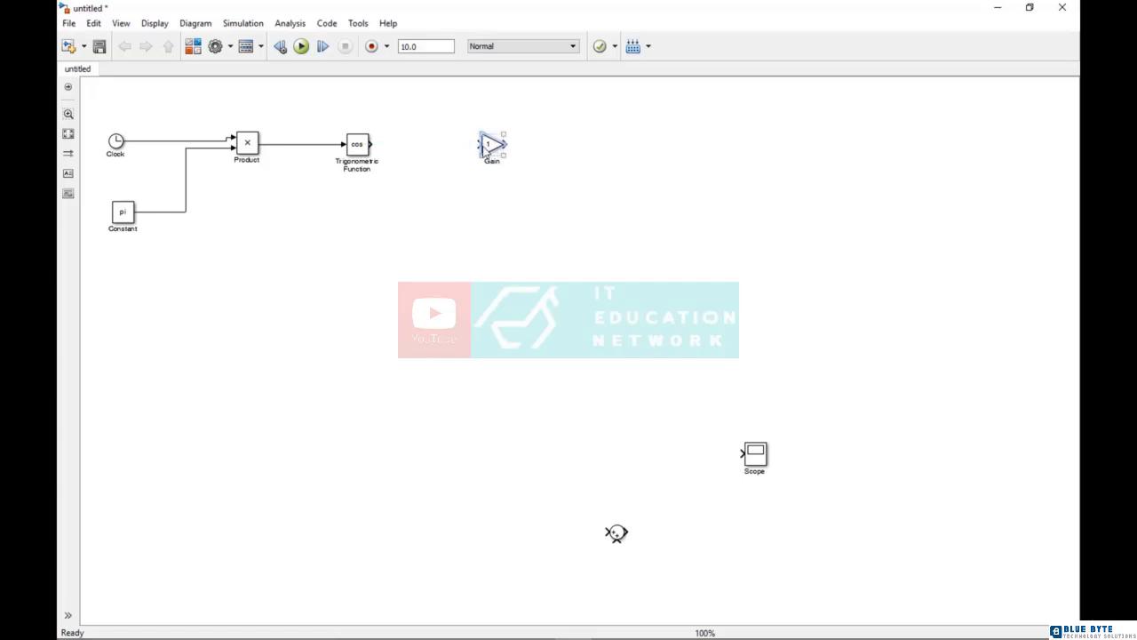
left_click_drag(370, 144, 484, 145)
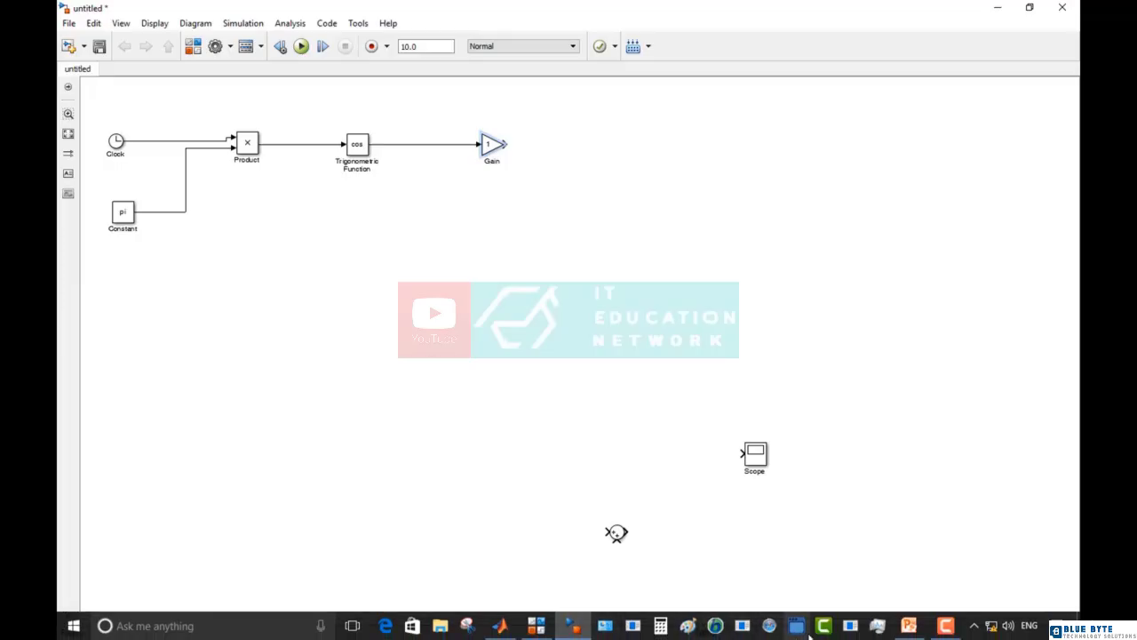
double_click(493, 145)
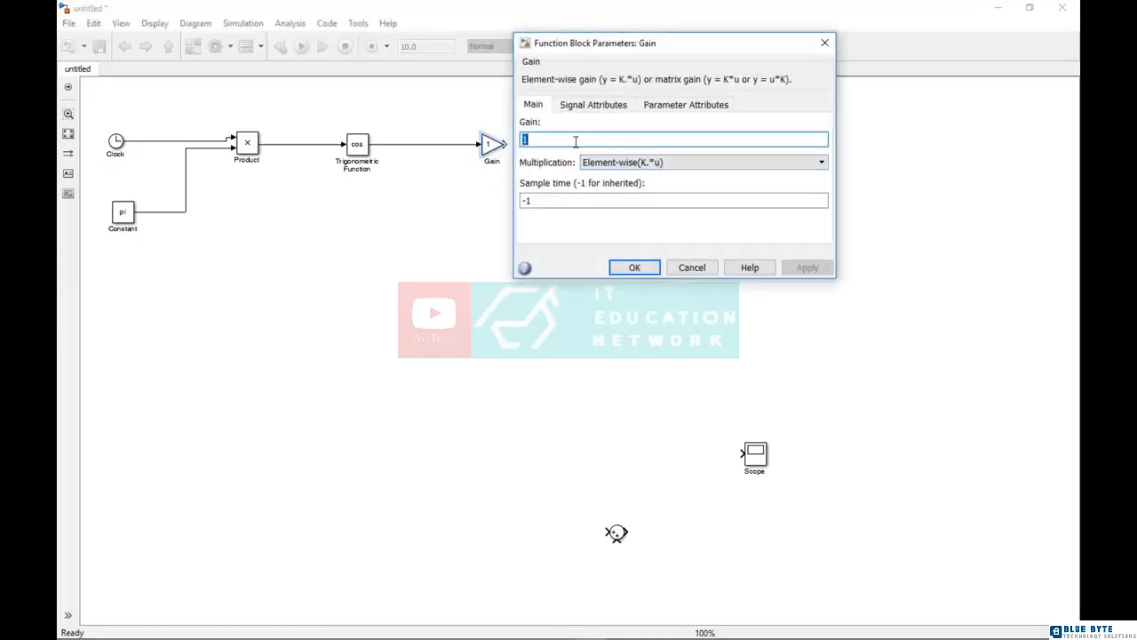
type("6")
left_click(632, 267)
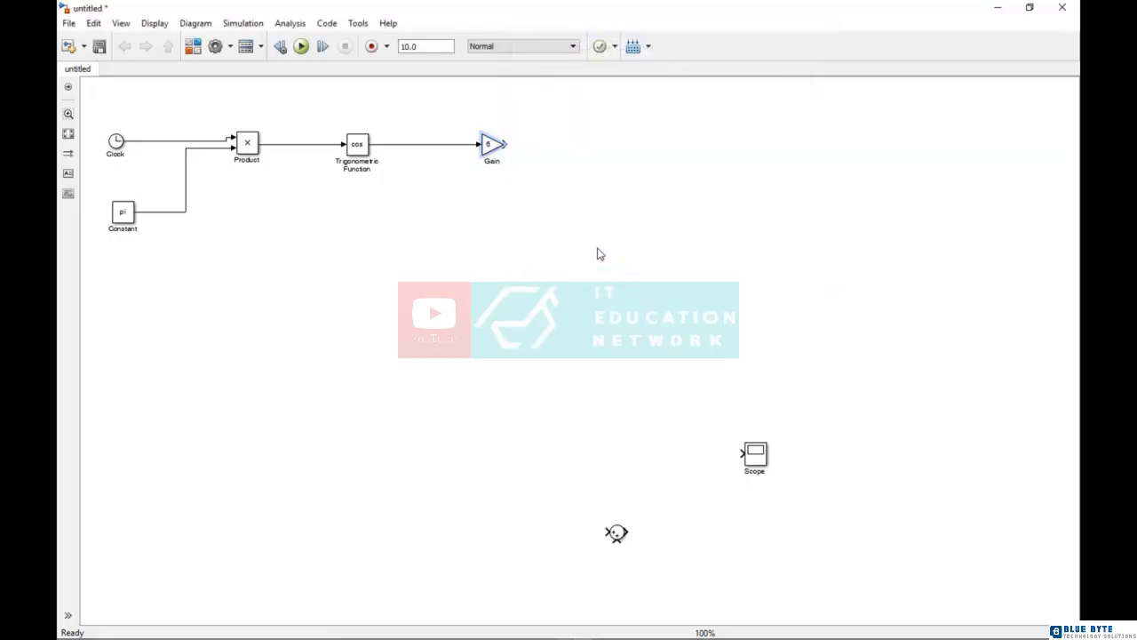
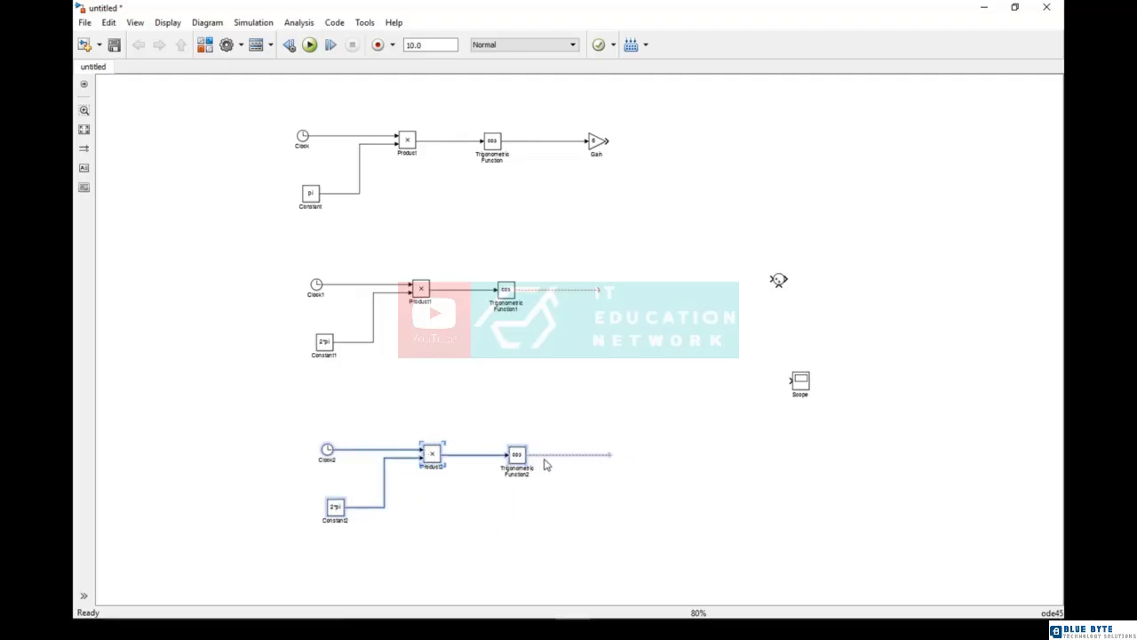
Set the function of the trigonometric block in the third, lowest branch to sin
double_click(518, 454)
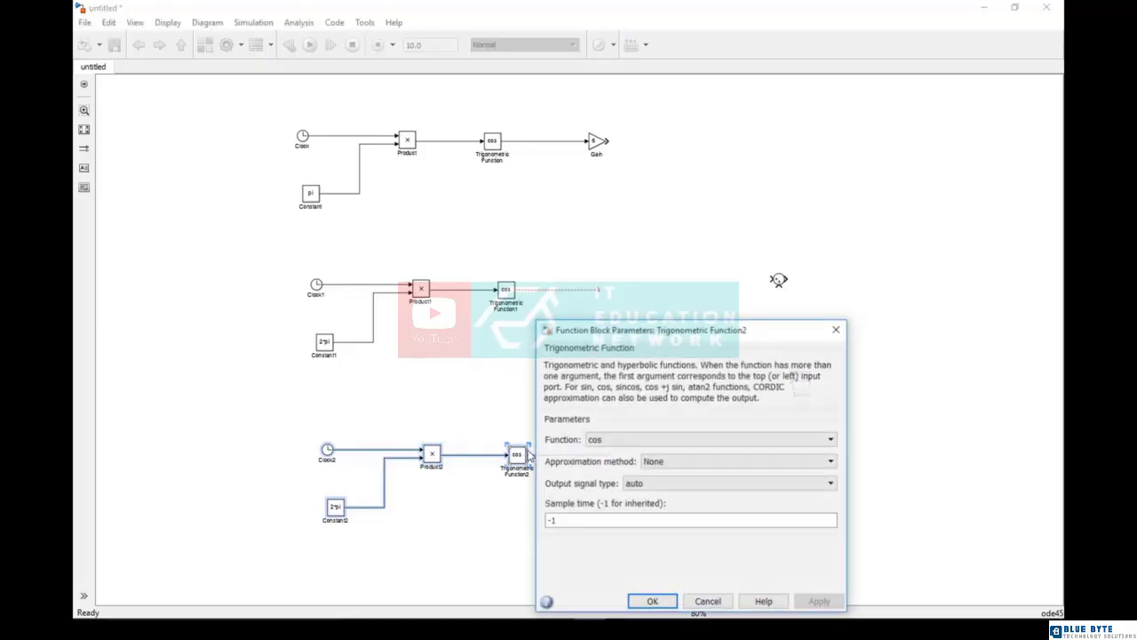
left_click(611, 448)
left_click(597, 454)
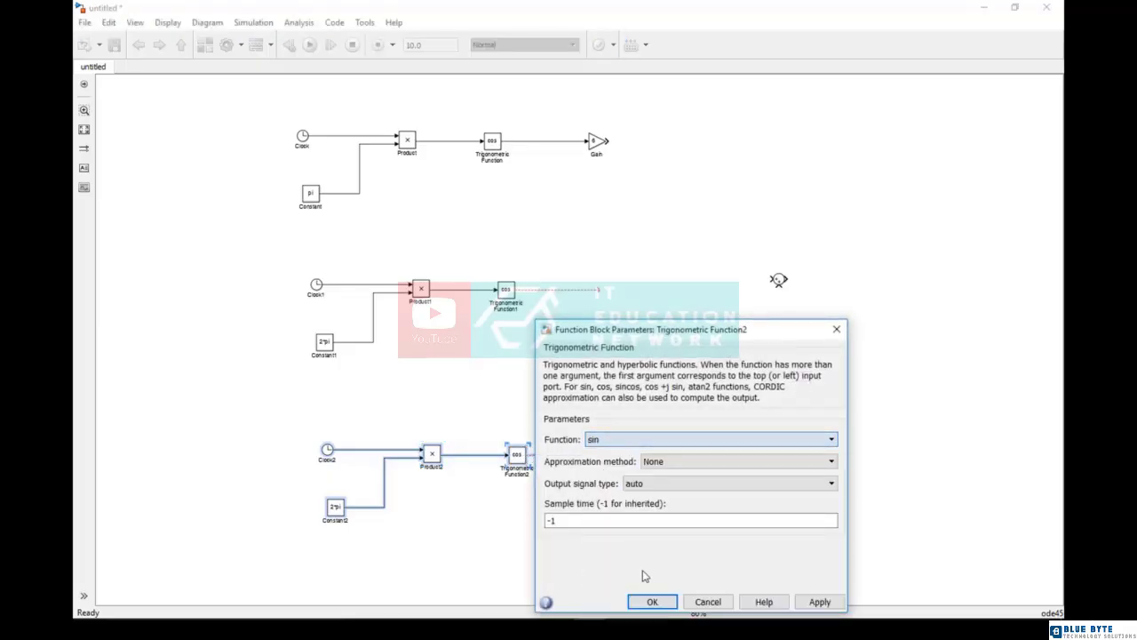
left_click(657, 607)
left_click(668, 508)
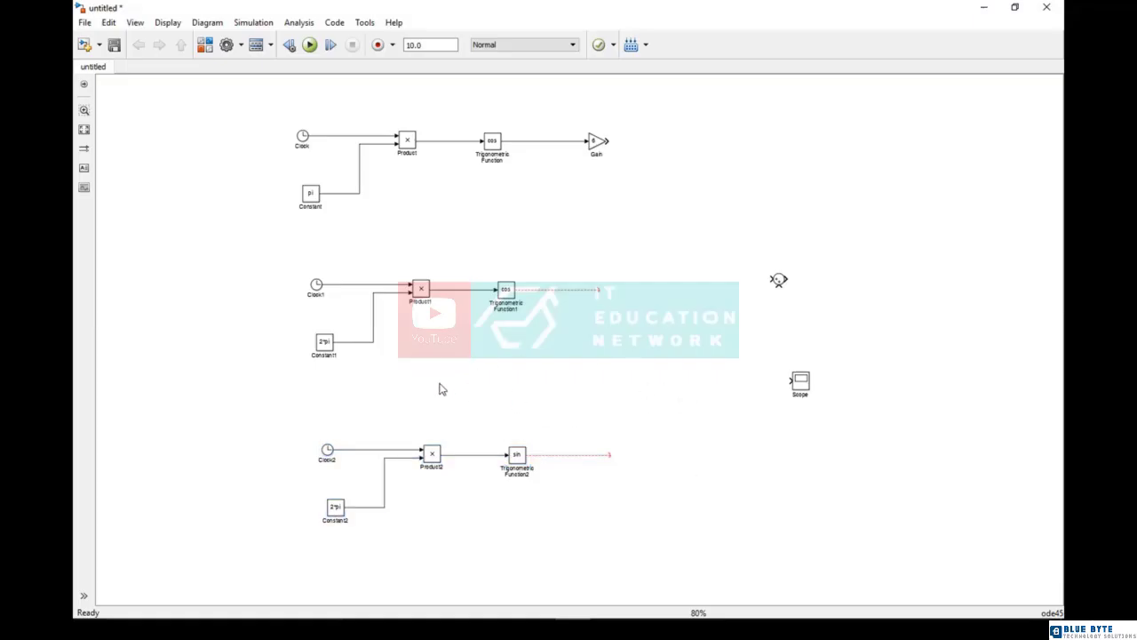
Move the Sum and Scope blocks further right, away from the three signal branches
left_click_drag(779, 284, 818, 296)
left_click_drag(804, 388, 900, 407)
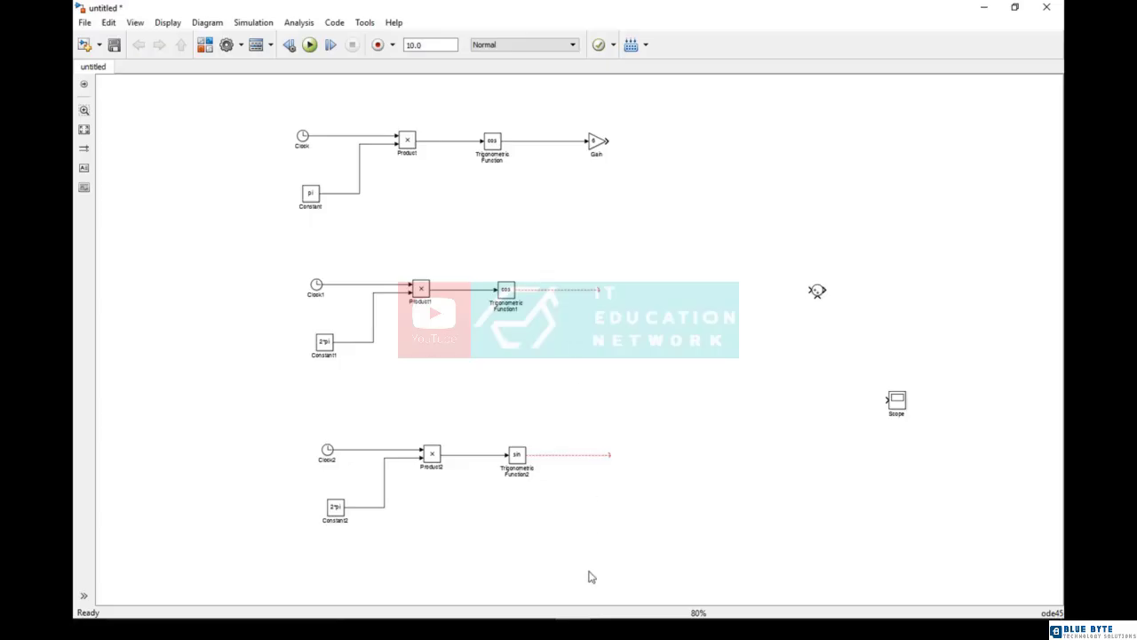
Switch to the Simulink Library Browser and search for "divide"
mouse_move(582, 611)
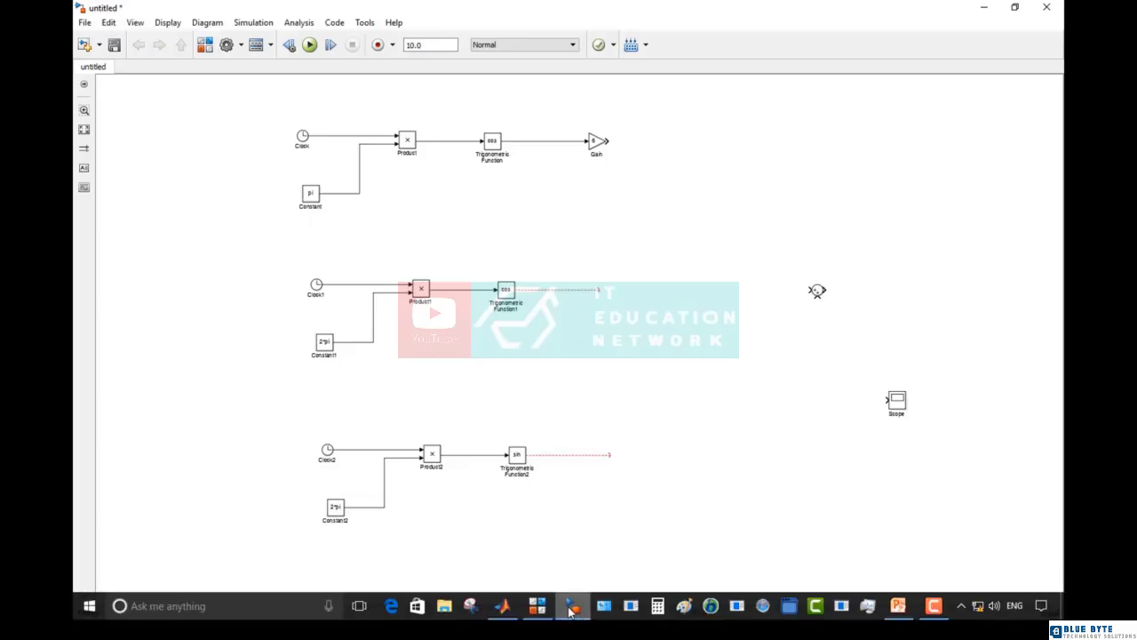
left_click(387, 544)
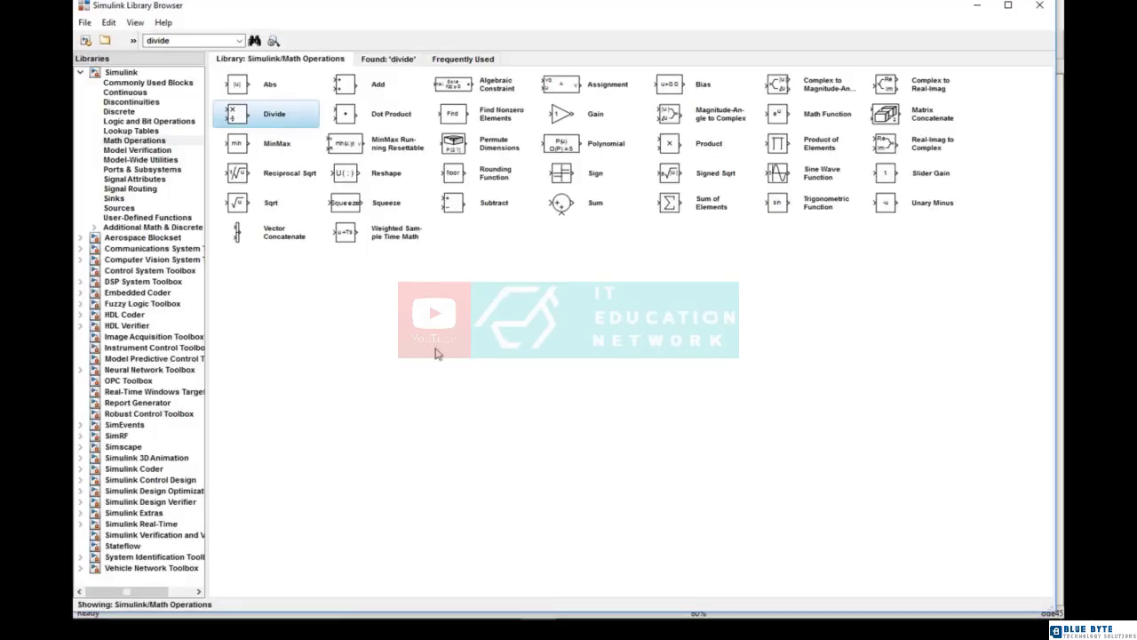
double_click(179, 42)
key("BackSpace")
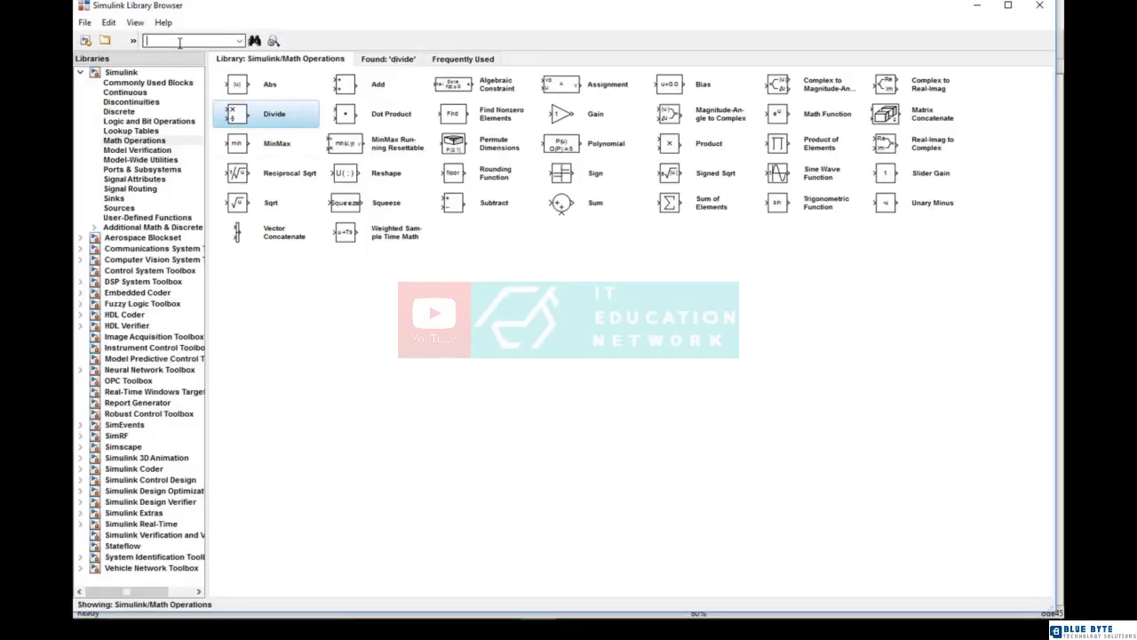
key("ctrl+z")
key("Return")
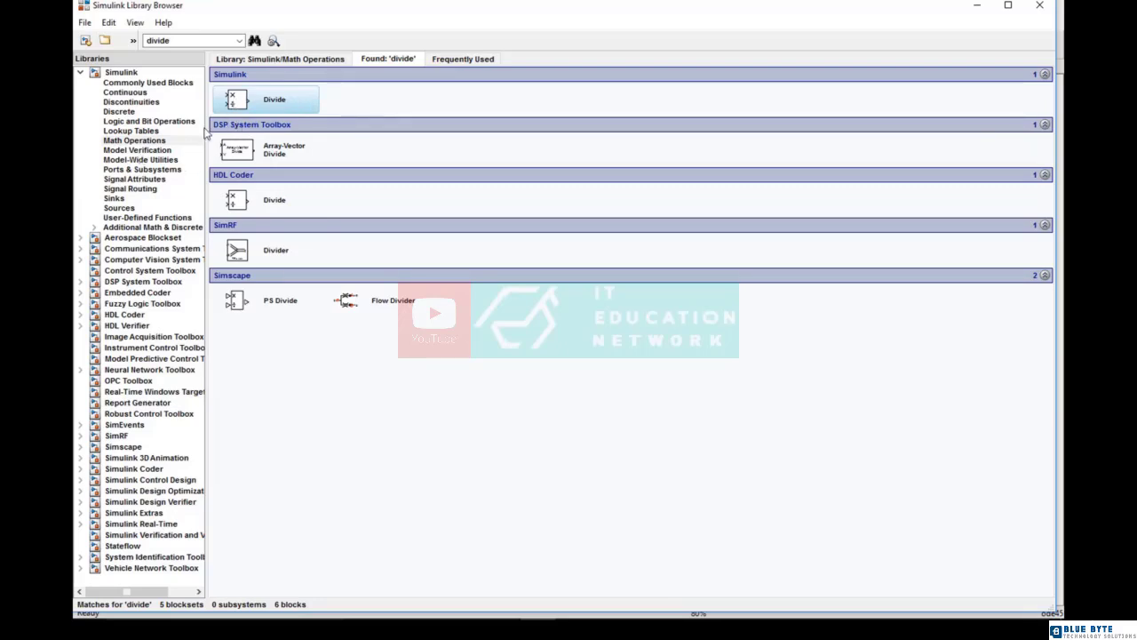
Add the Divide block from the Math Operations library to the untitled model and move it between the second and third branches, left of Scope
left_click(140, 149)
left_click(139, 141)
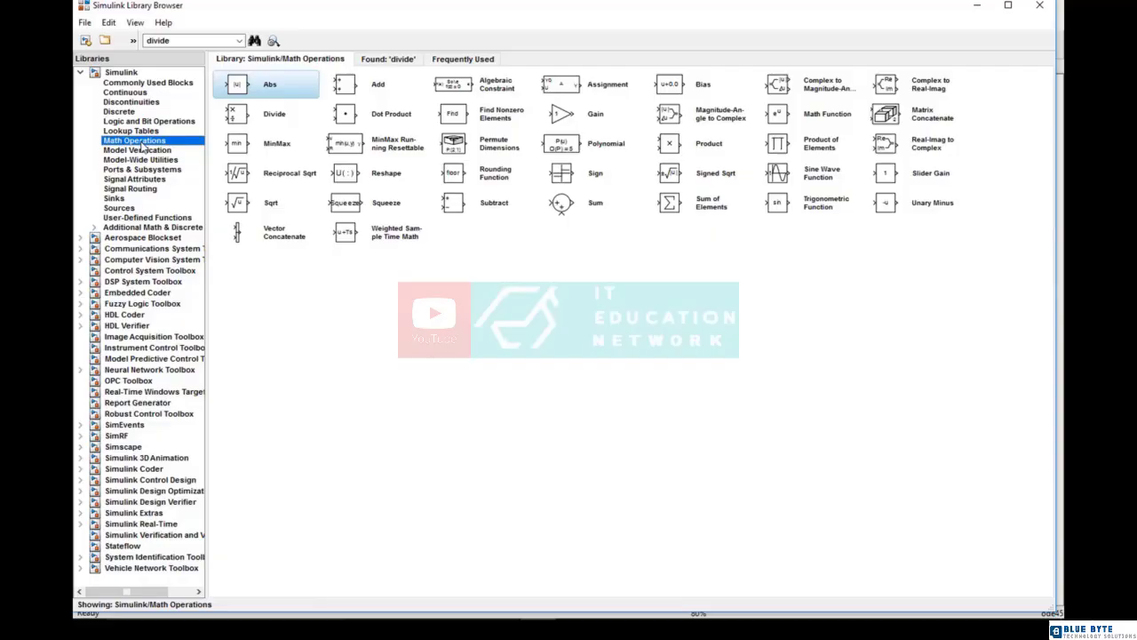
left_click(263, 120)
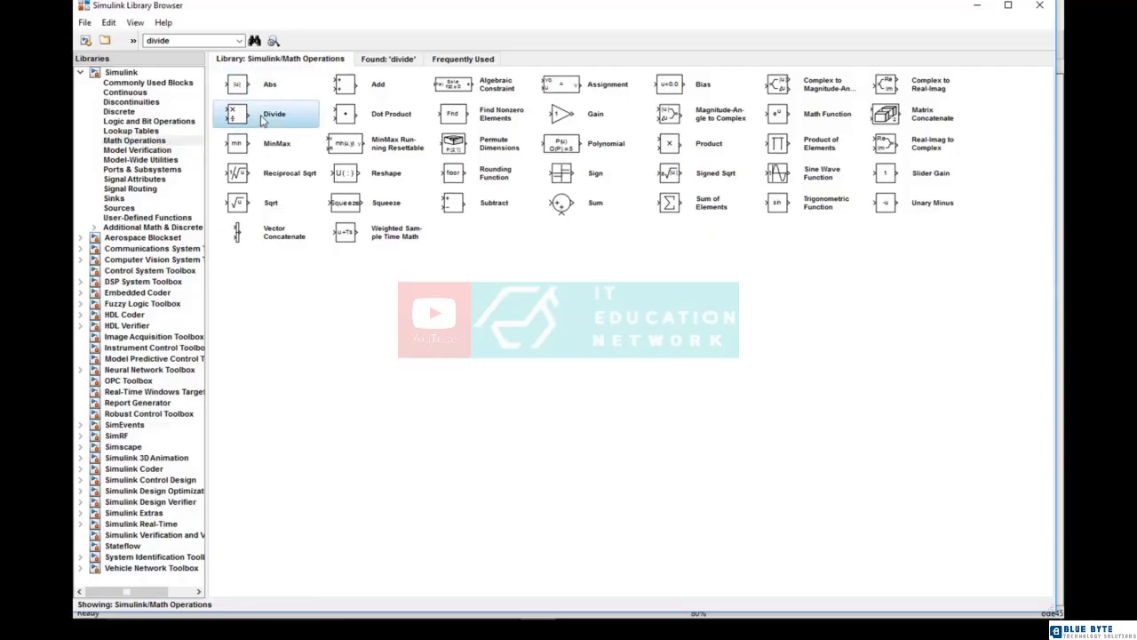
left_click(131, 149)
left_click(133, 141)
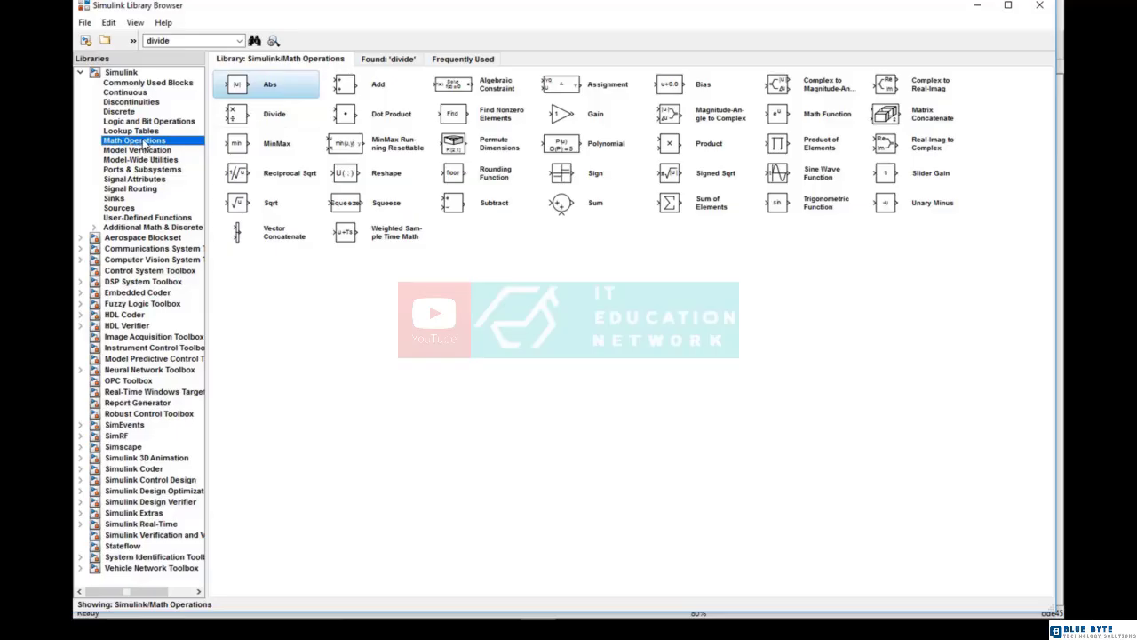
left_click(245, 124)
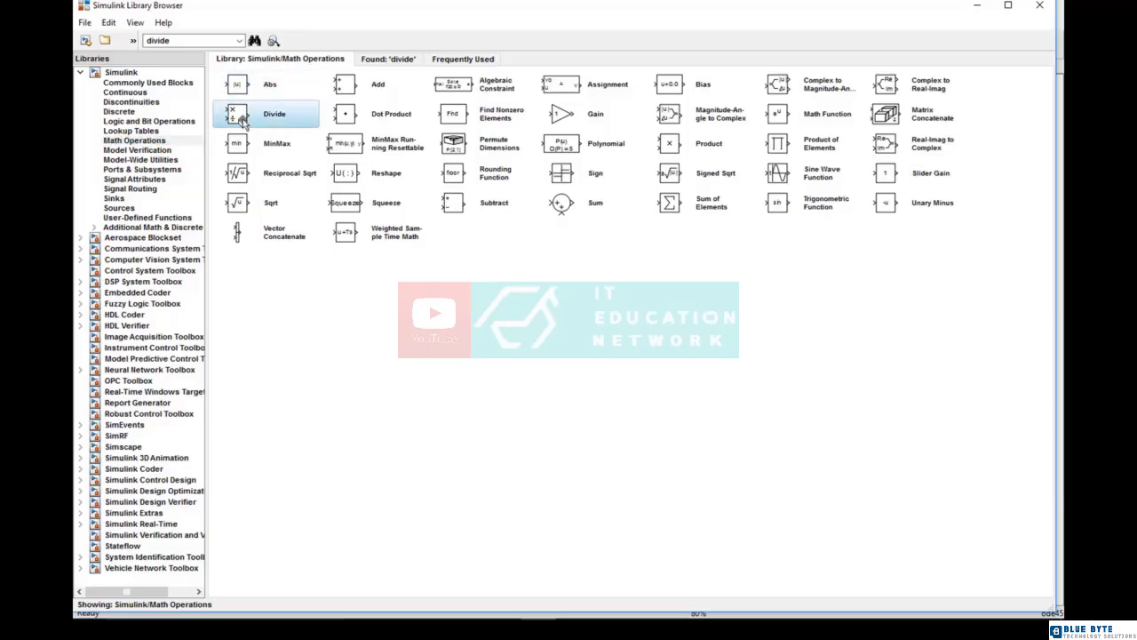
right_click(256, 126)
left_click(269, 125)
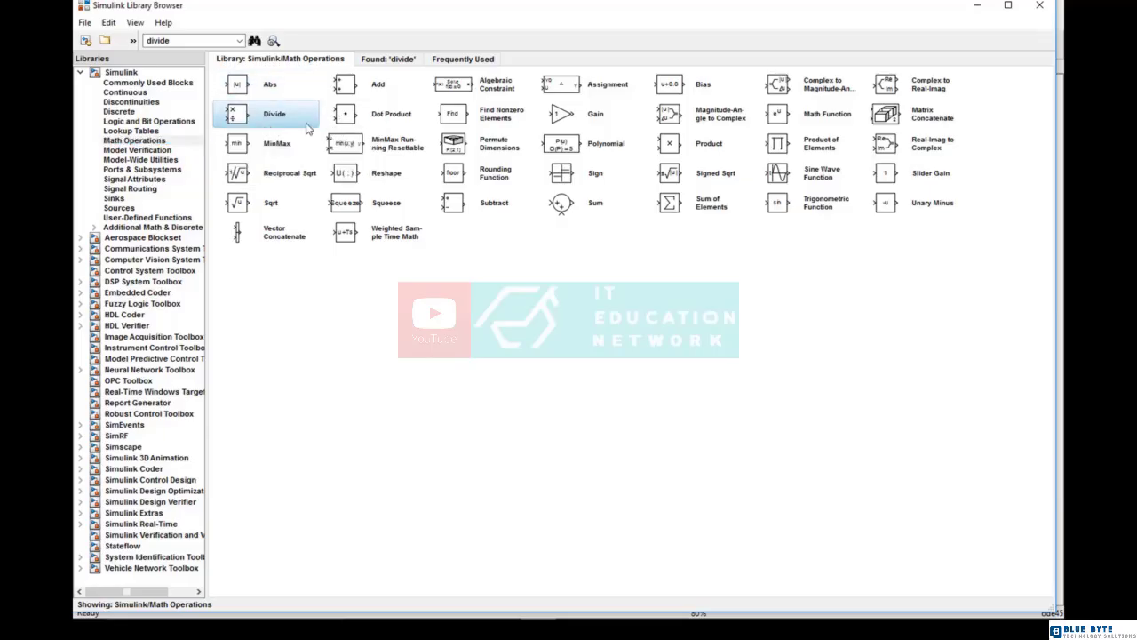
left_click(974, 11)
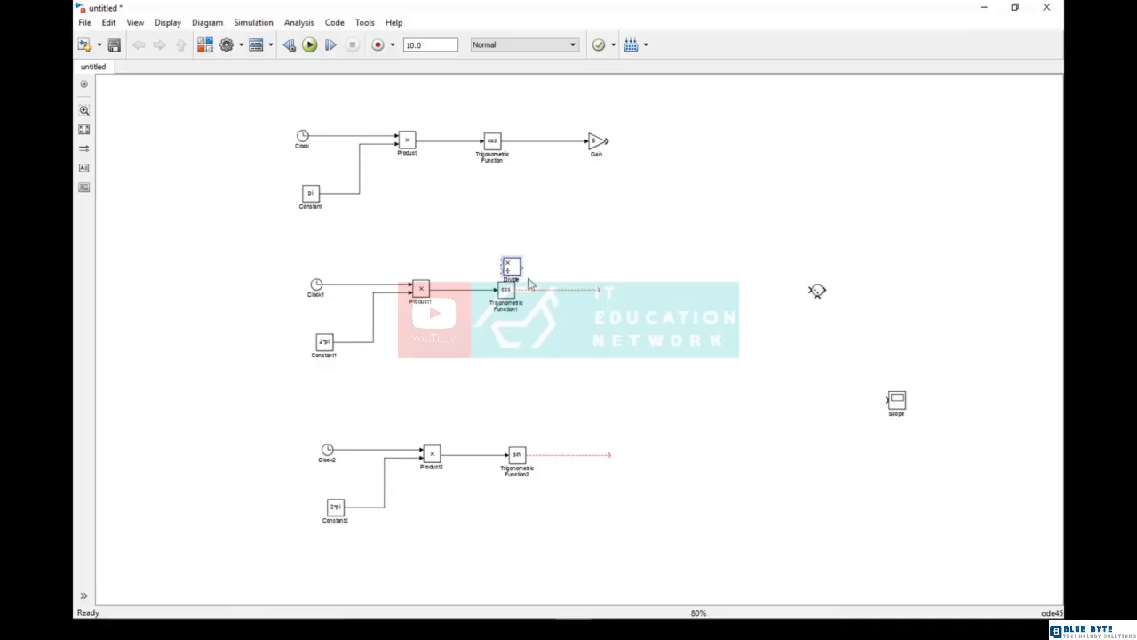
left_click_drag(519, 271, 727, 364)
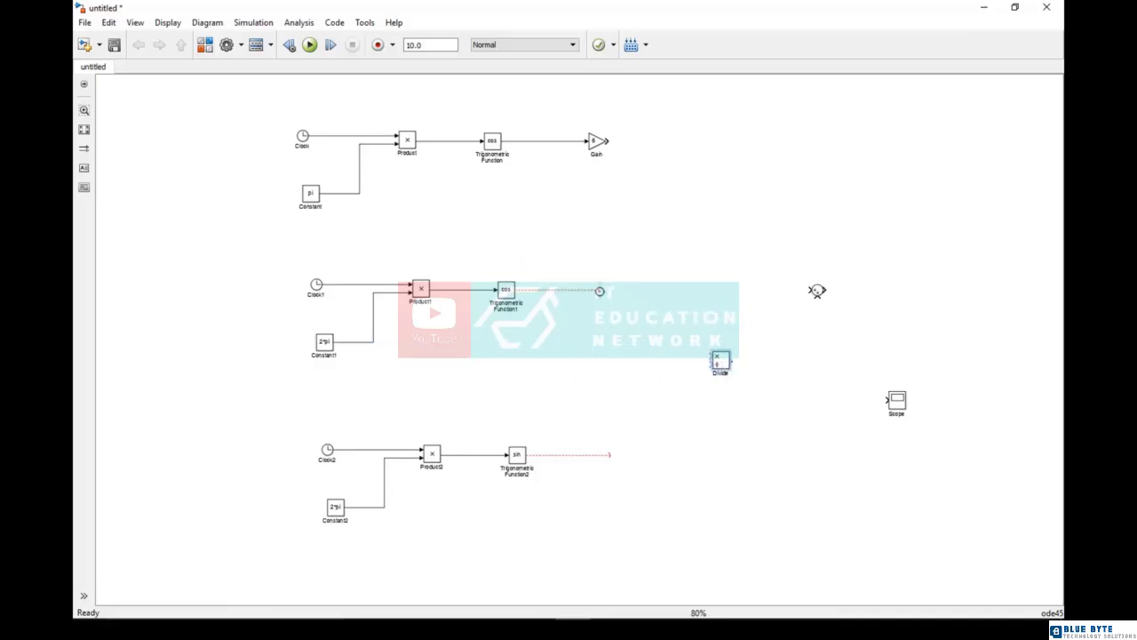
Connect the second branch's cosine output to the Divide block's multiply input and the third branch's sine output to its divide input
left_click_drag(599, 290, 711, 358)
left_click_drag(611, 457, 709, 365)
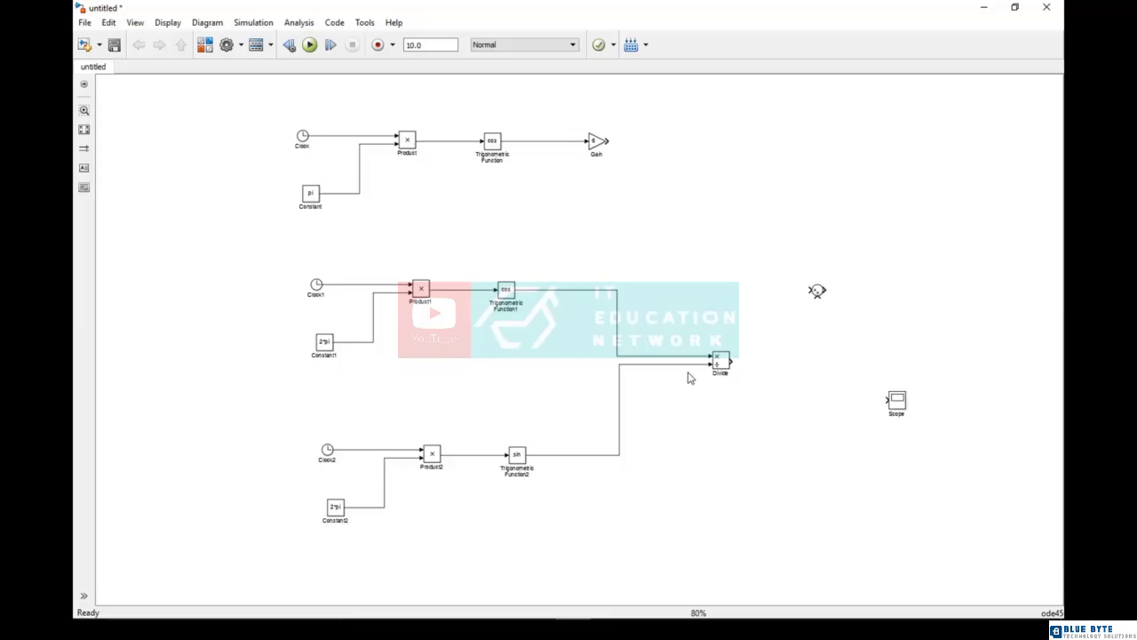
Duplicate the first branch's Gain block and place the copy to the right of the Divide block
left_click(593, 151)
right_click(596, 144)
left_click(648, 44)
right_click(689, 229)
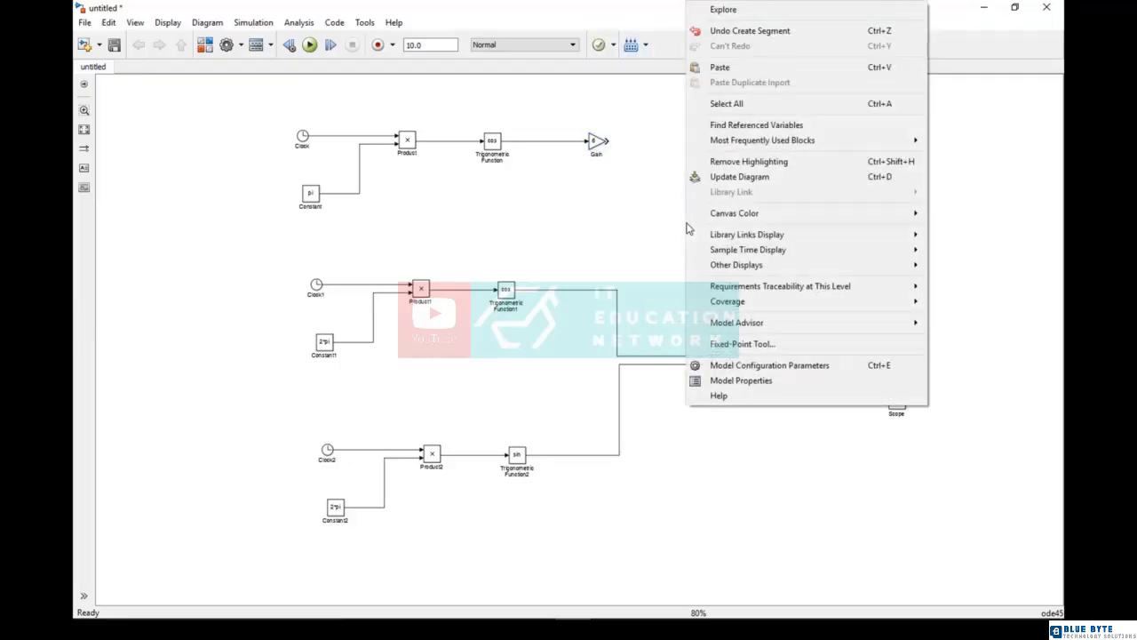
left_click(724, 71)
left_click_drag(698, 236, 779, 362)
Set the copied Gain block's gain to 4 and connect the Divide output to its input
double_click(781, 360)
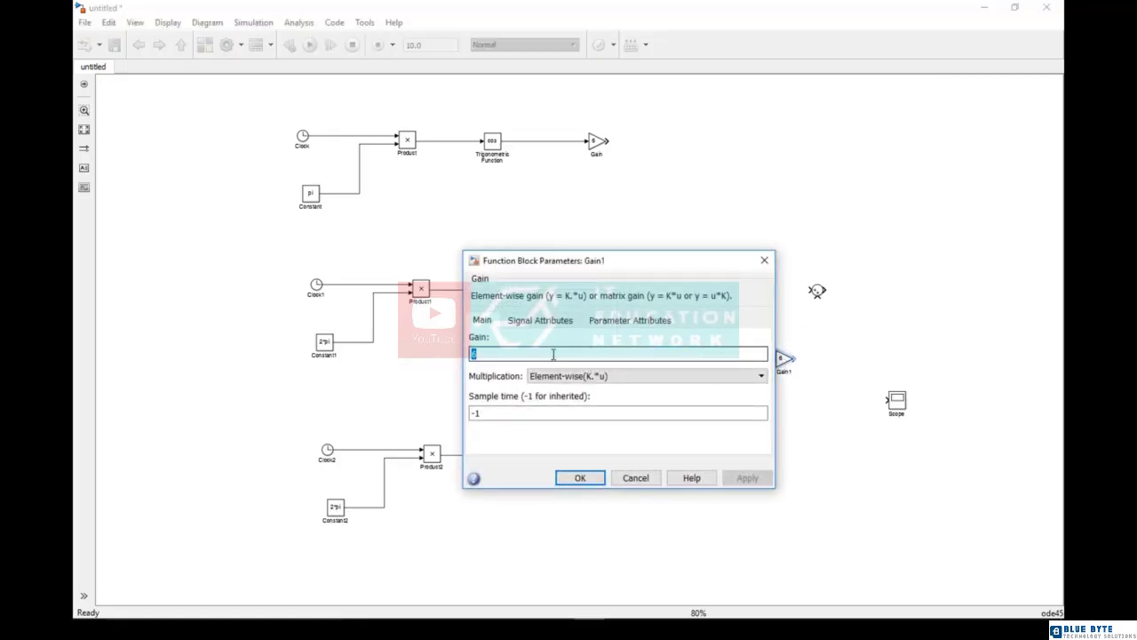
type("4")
left_click(579, 478)
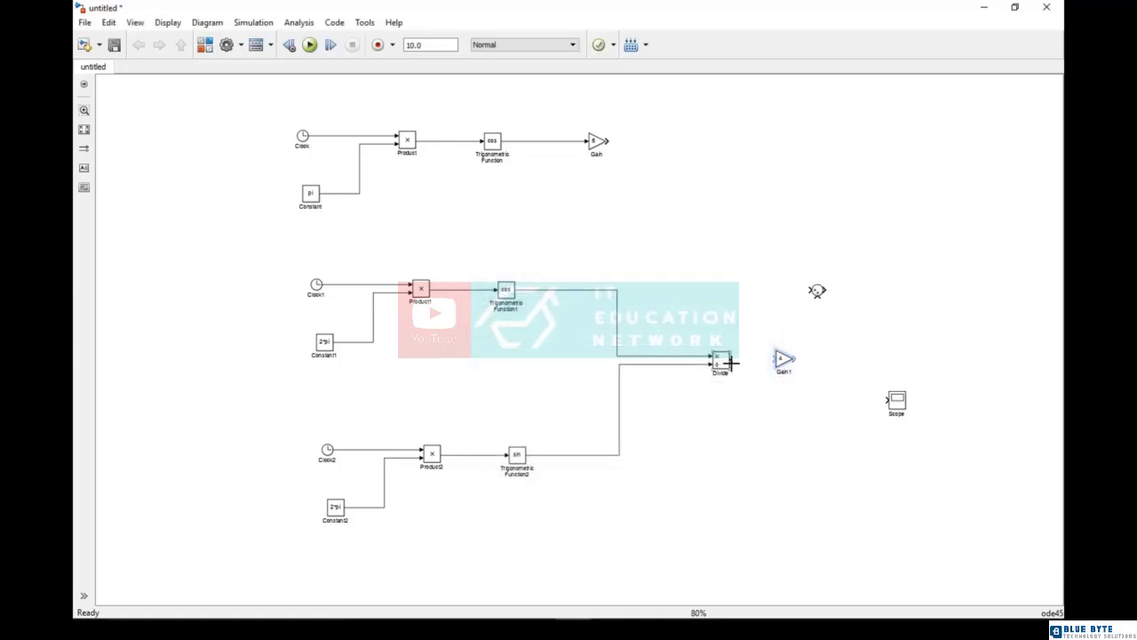
left_click_drag(734, 360, 775, 359)
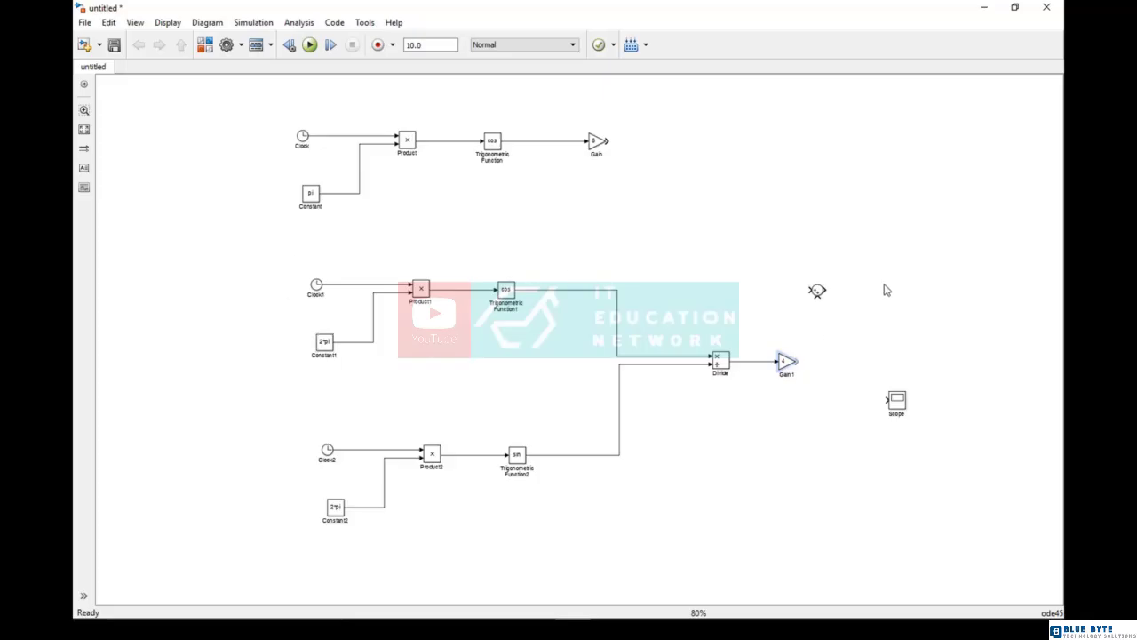
Move the Sum block up between the two Gain outputs and edit its list of signs to place the input ports at its top and bottom
left_click_drag(819, 292, 833, 180)
double_click(828, 195)
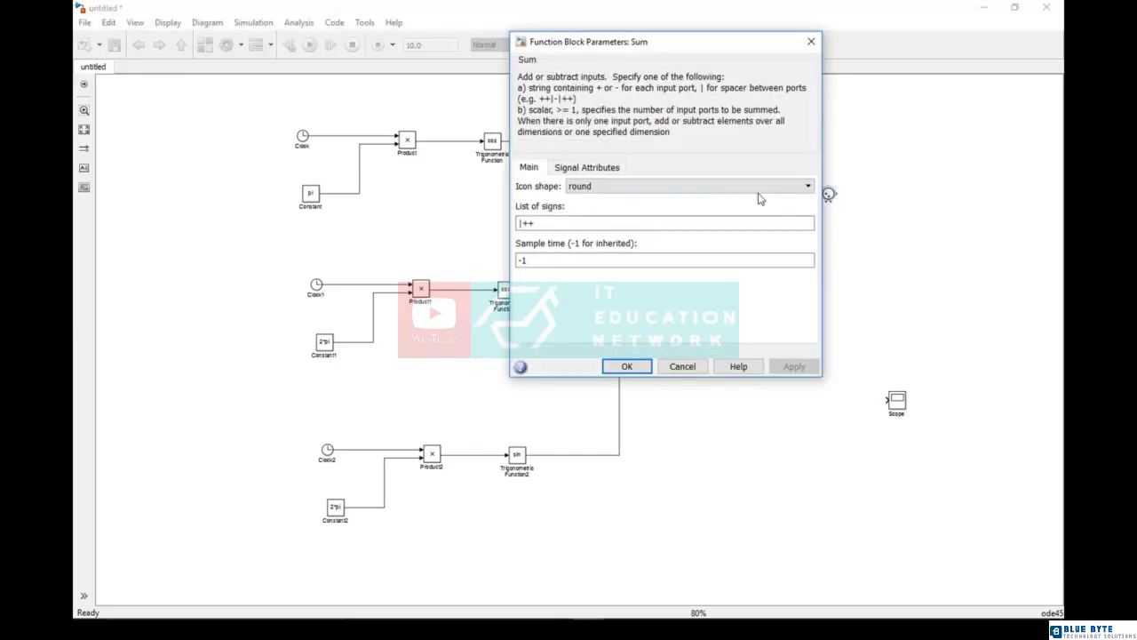
left_click(530, 223)
double_click(524, 223)
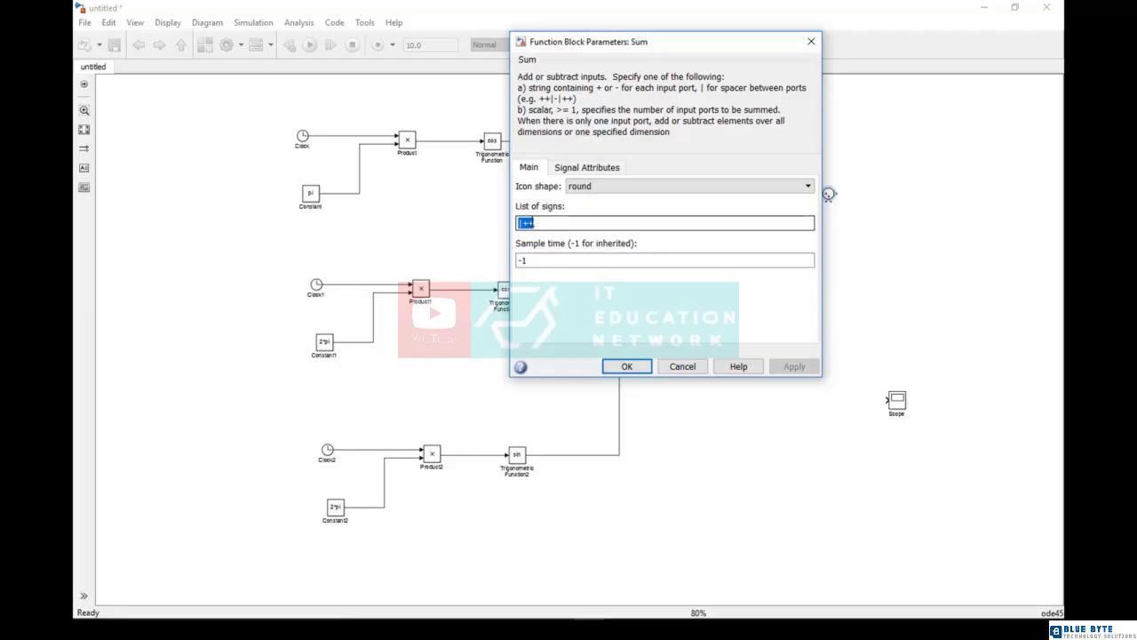
left_click(536, 225)
key("BackSpace")
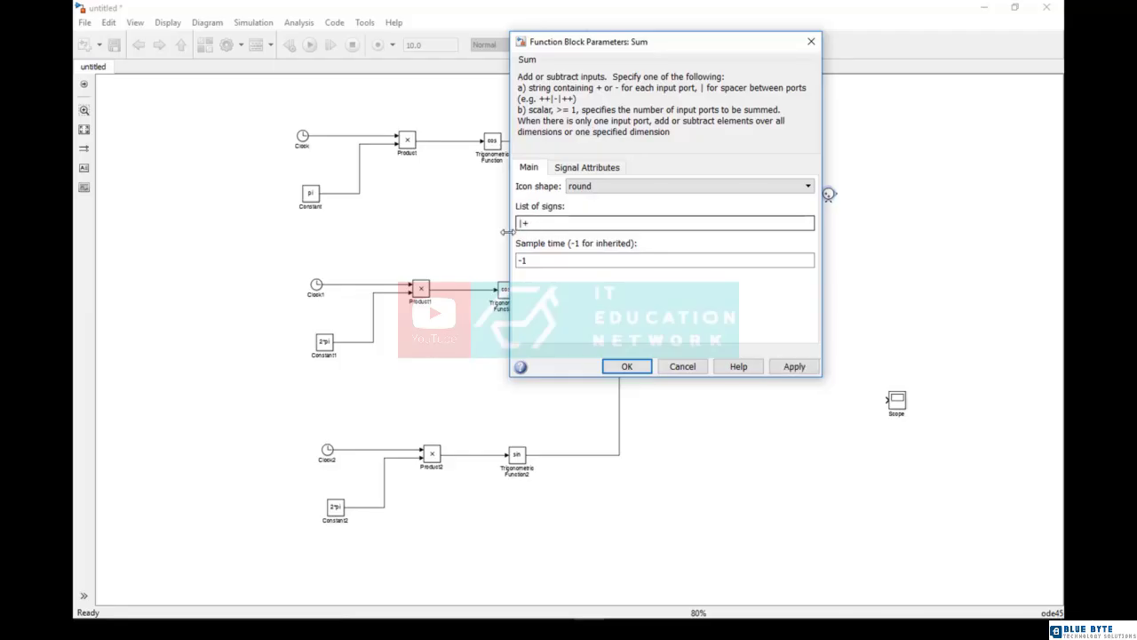
type("-")
left_click(627, 365)
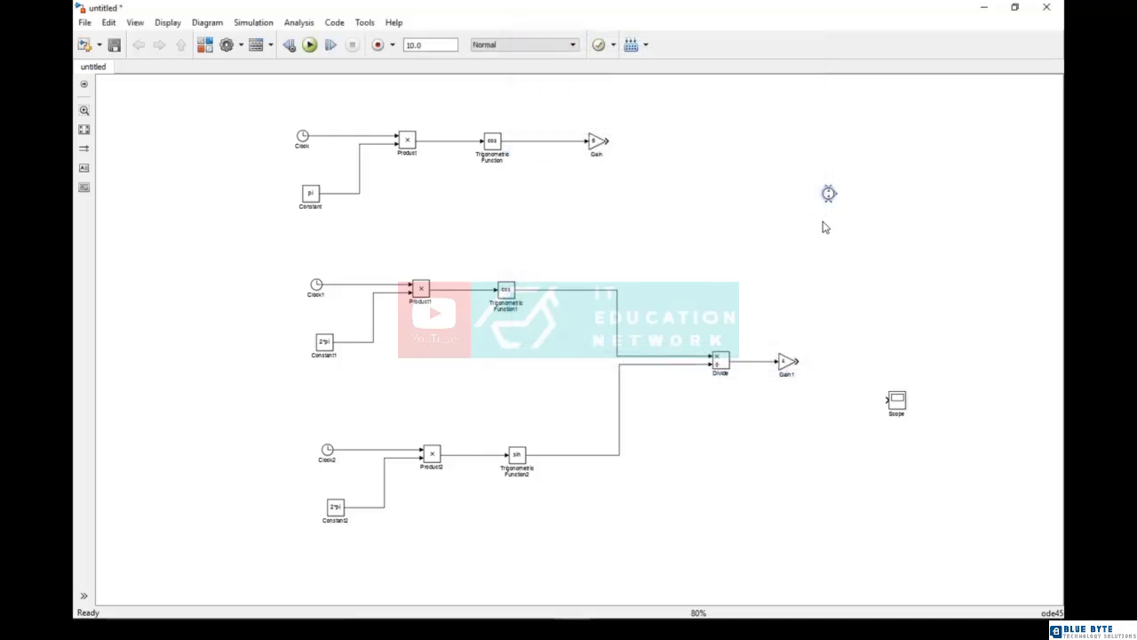
Connect both Gain outputs to the Sum block's inputs, and the Sum output to the Scope moved level beside it
left_click_drag(800, 360, 829, 199)
left_click_drag(611, 139, 829, 187)
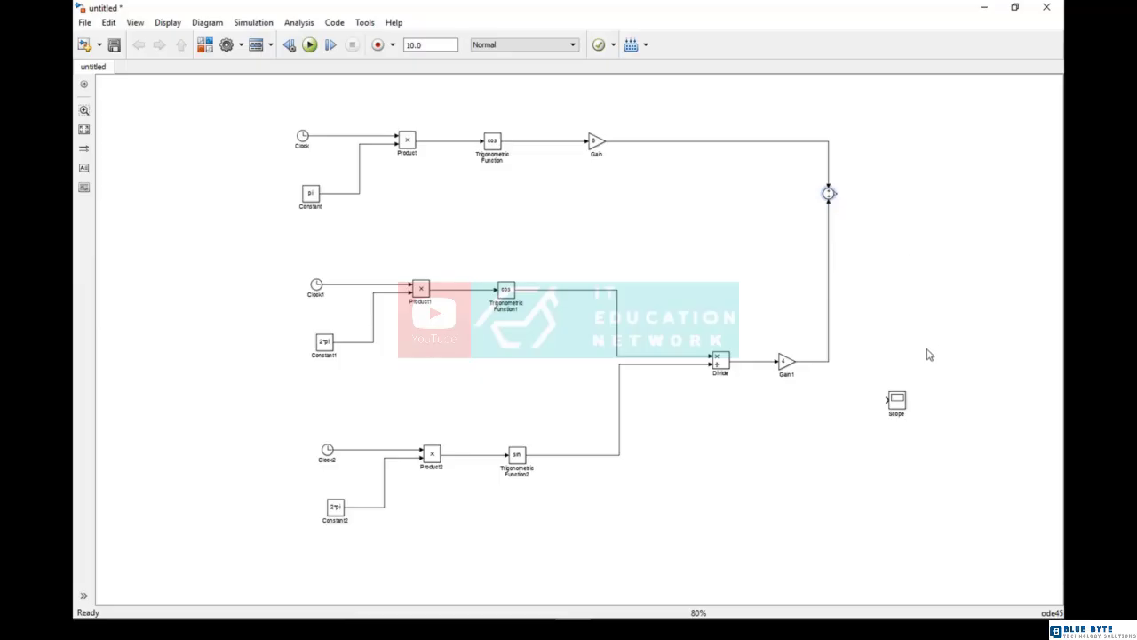
left_click_drag(899, 401, 932, 199)
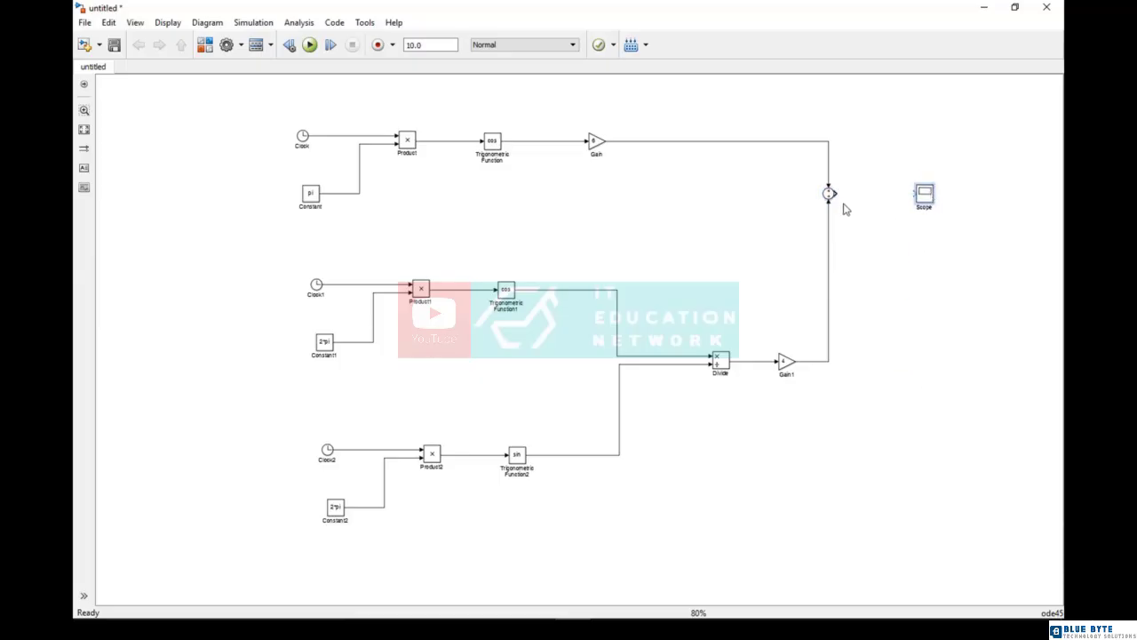
left_click_drag(833, 193, 915, 193)
Run the simulation and examine the Scope's plot maximized with autoscaled axes
left_click(83, 129)
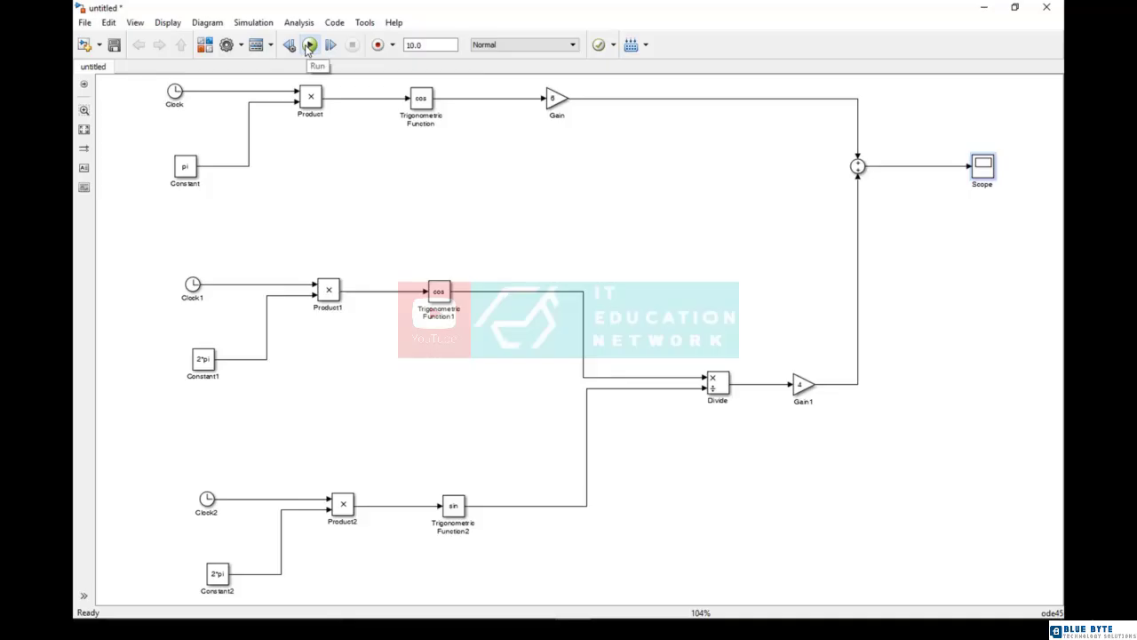
left_click(308, 47)
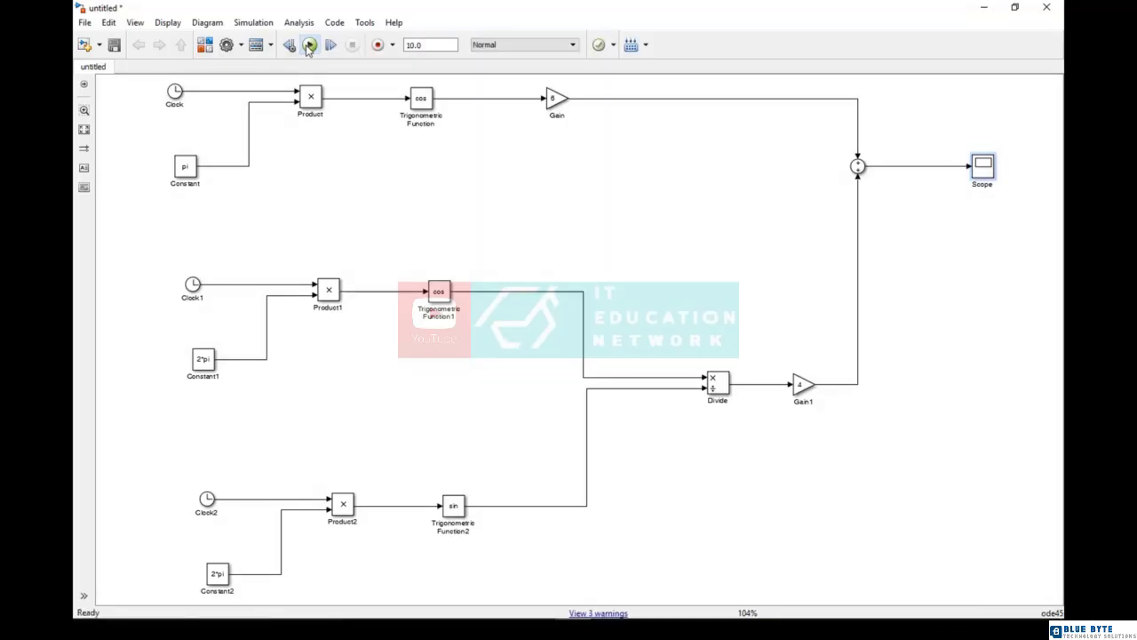
double_click(981, 176)
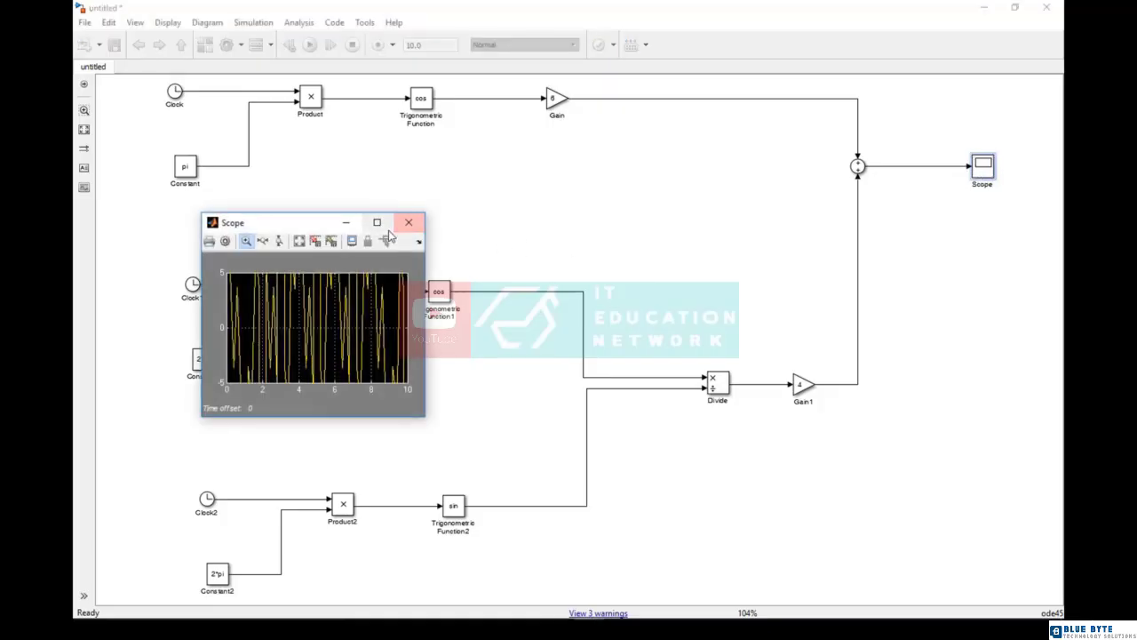
double_click(335, 219)
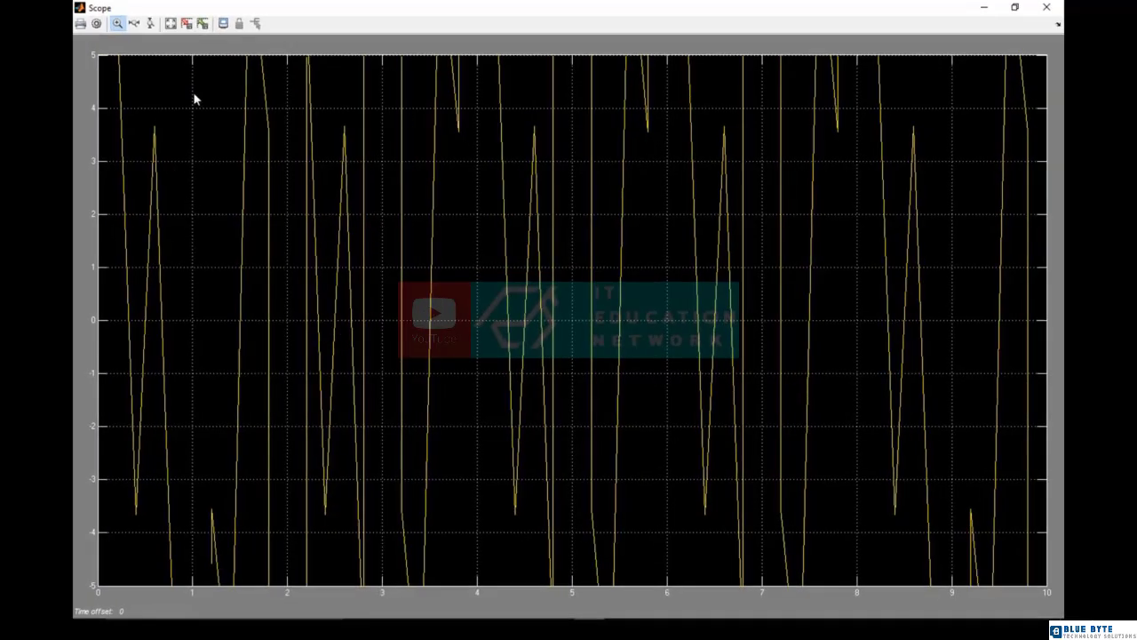
left_click(170, 24)
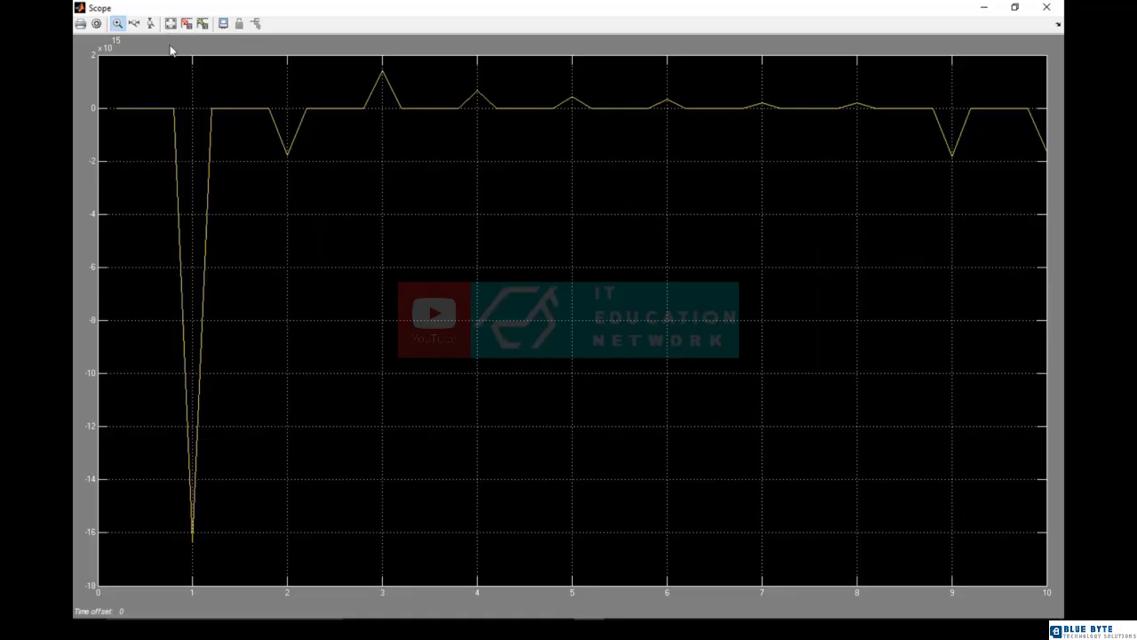
left_click(1050, 8)
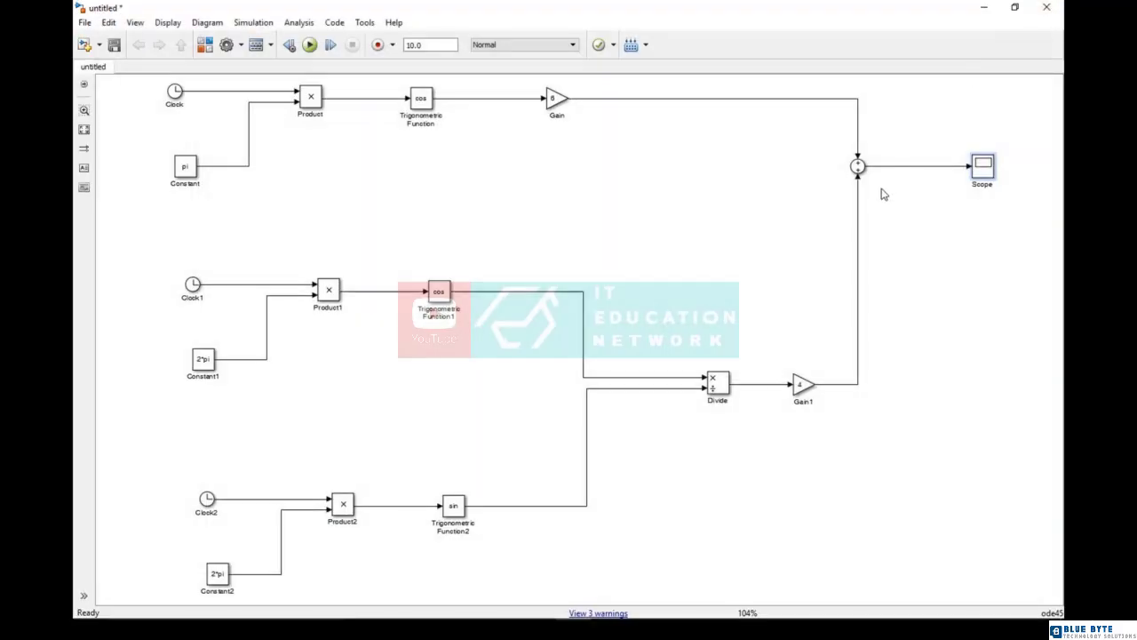
Save the model as Ex_3 in the Matlab Files folder as a Simulink .mdl model
left_click(85, 23)
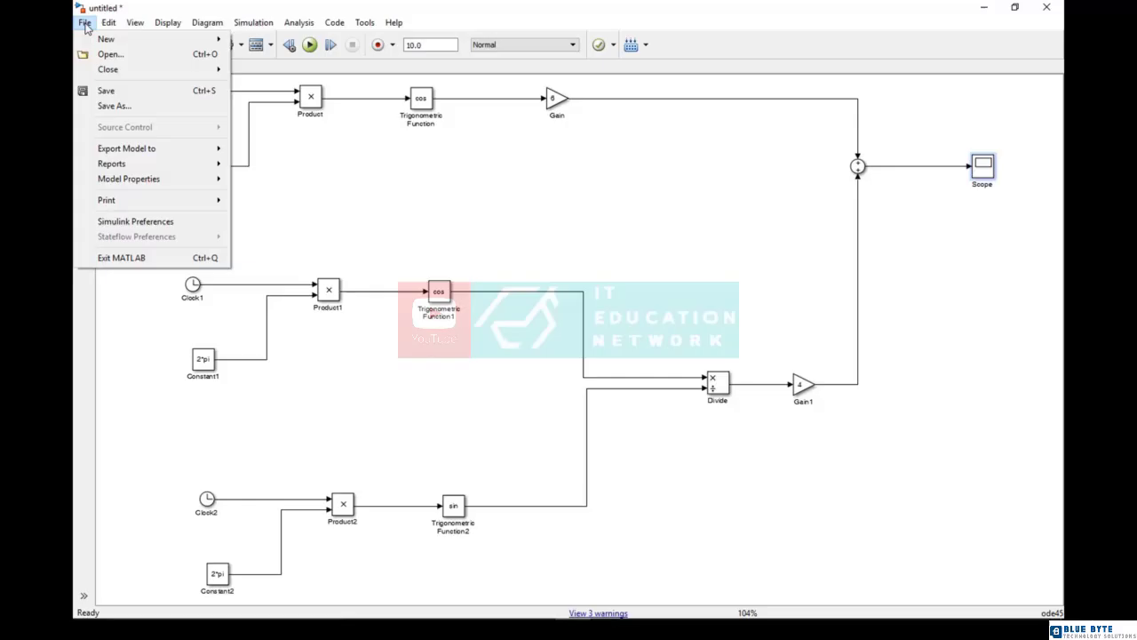
left_click(114, 106)
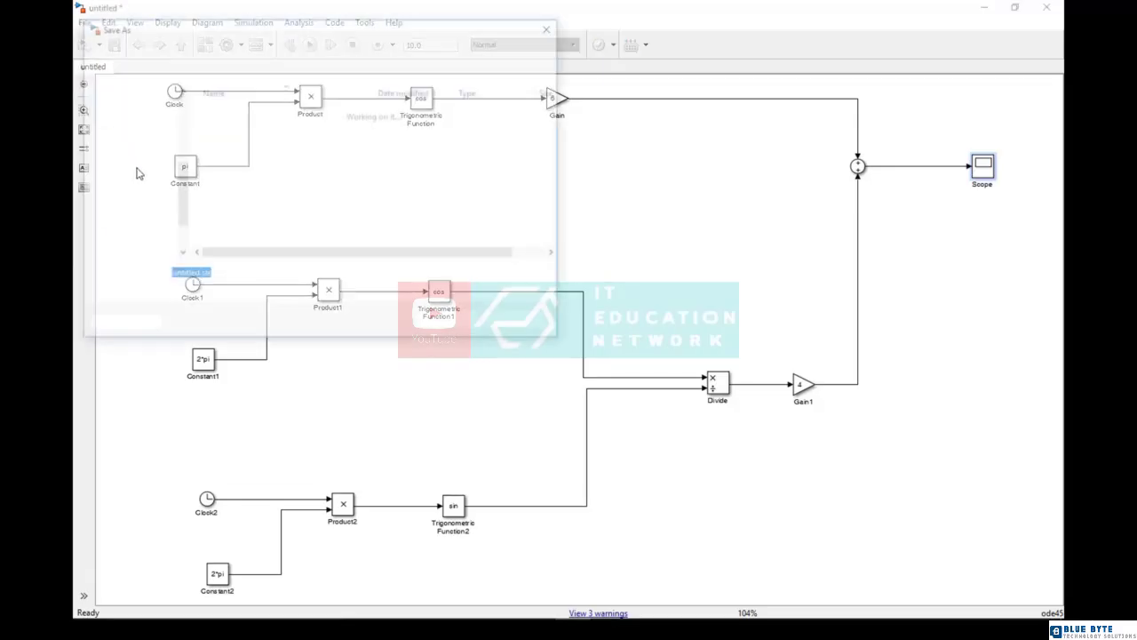
type("Ex")
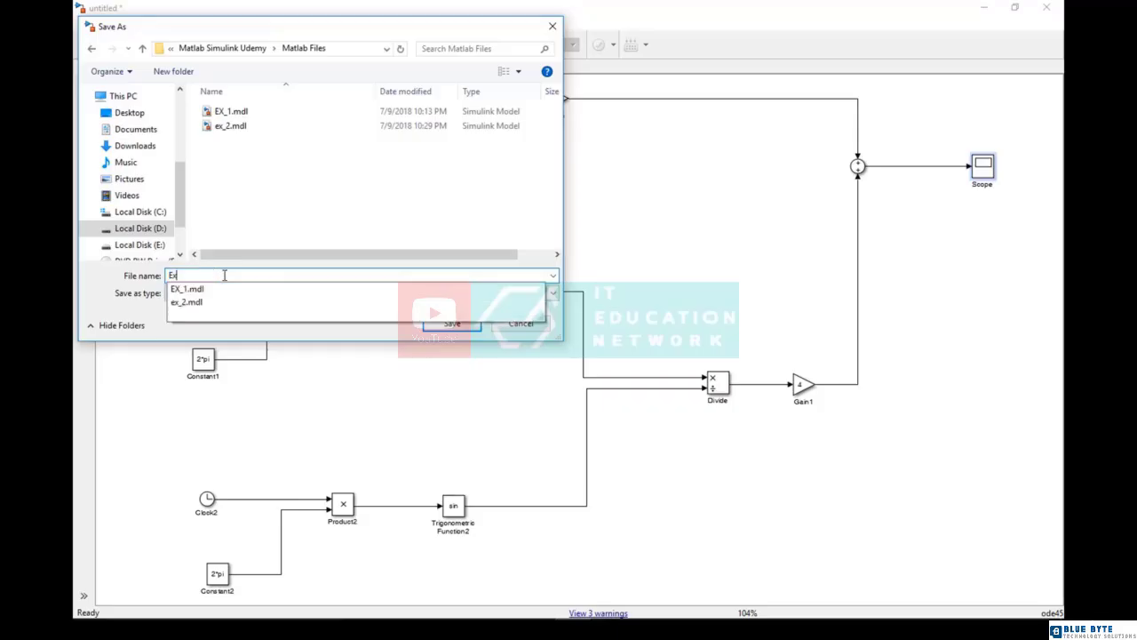
type("_3")
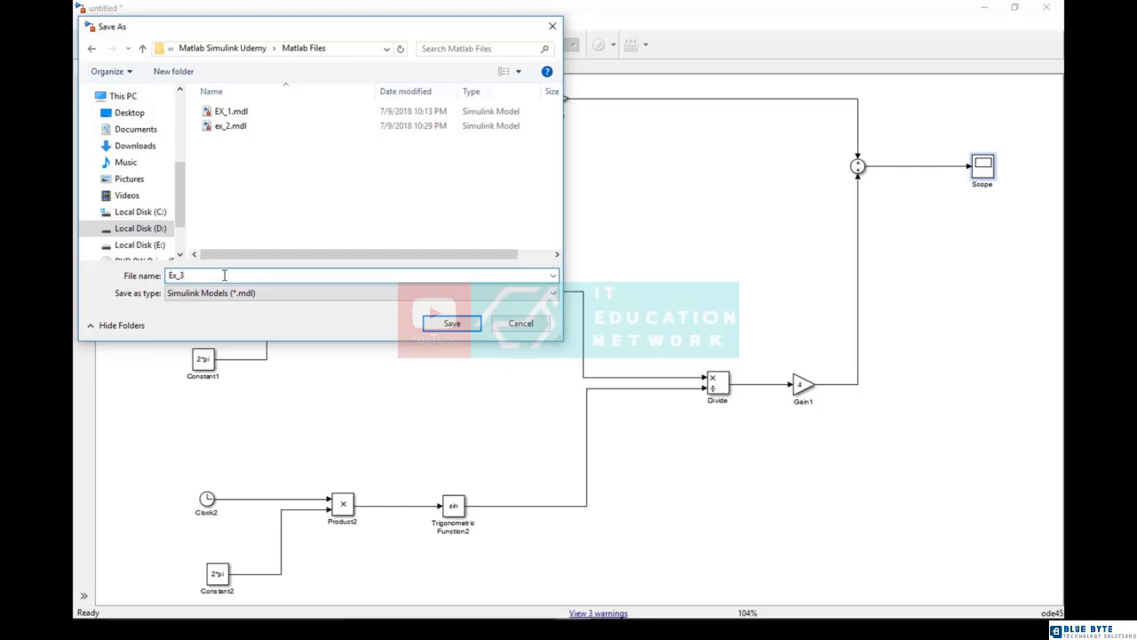
key("Return")
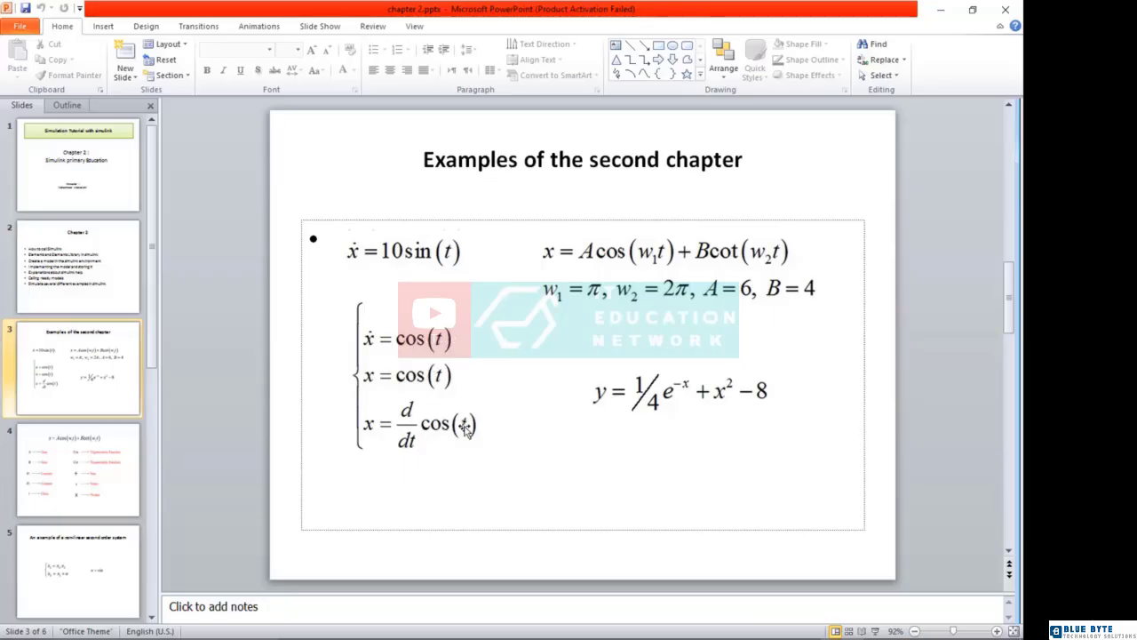
Switch from the slides to the Simulink Library Browser and create a new blank model, moving its window below the block list
left_click(939, 10)
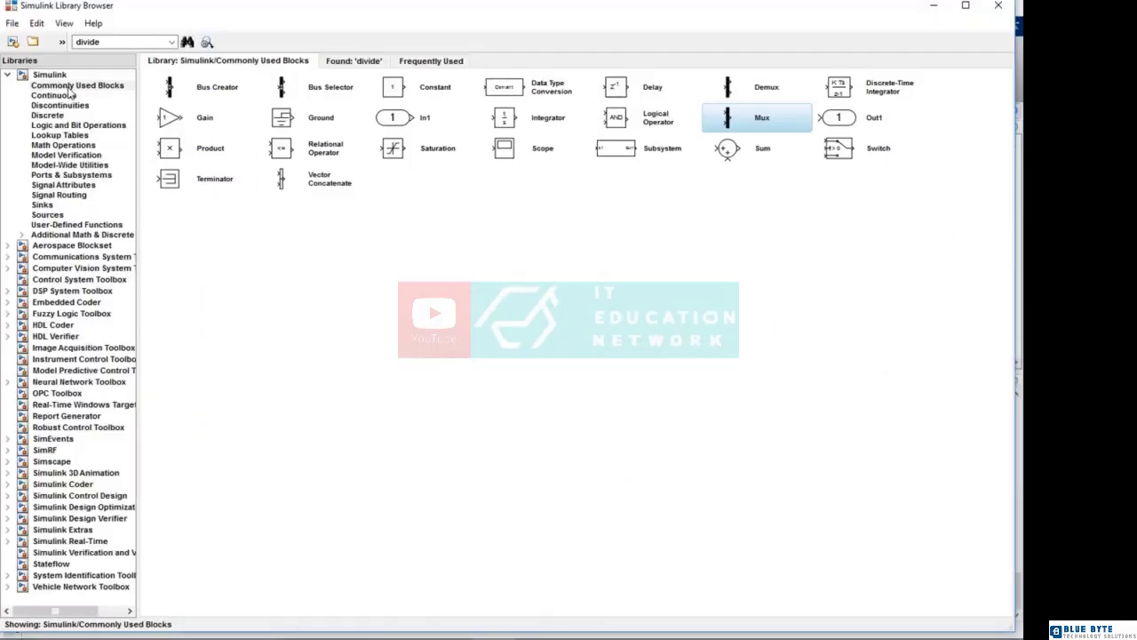
left_click(13, 42)
left_click_drag(519, 63, 857, 240)
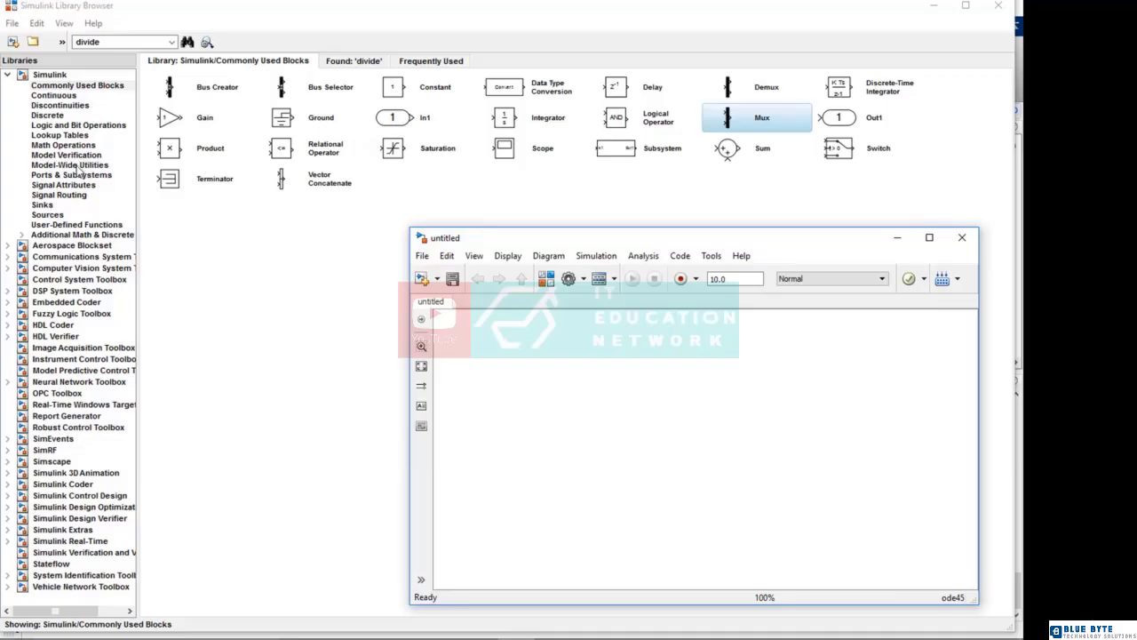
Add a Trigonometric Function block from Math Operations and a Clock block from Sources to the new untitled model
left_click(60, 145)
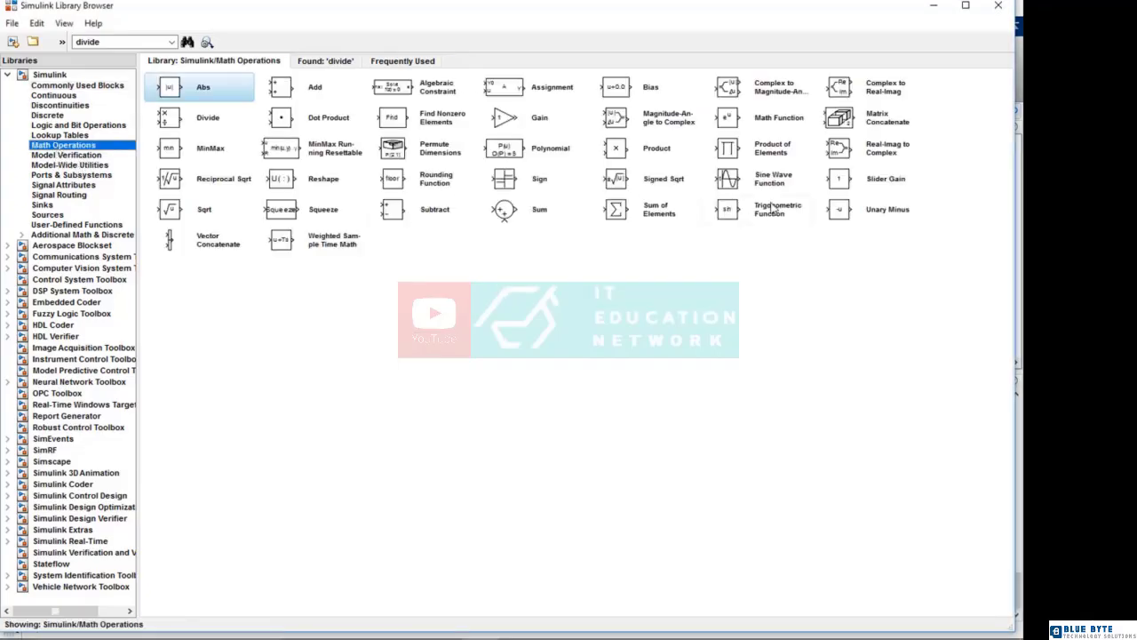
right_click(761, 221)
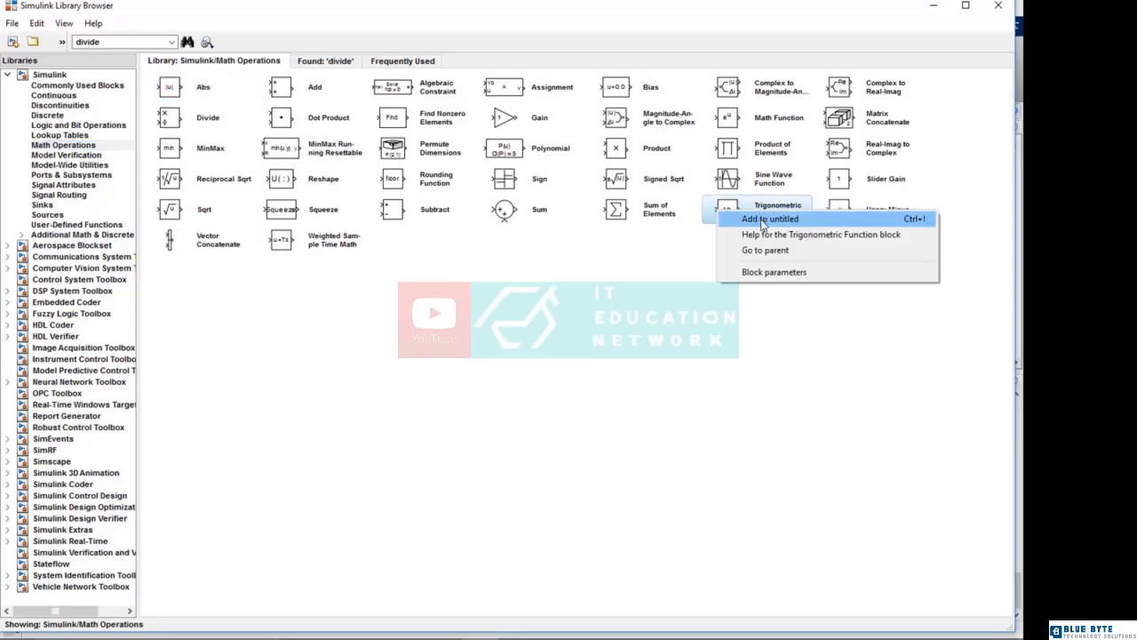
left_click(761, 219)
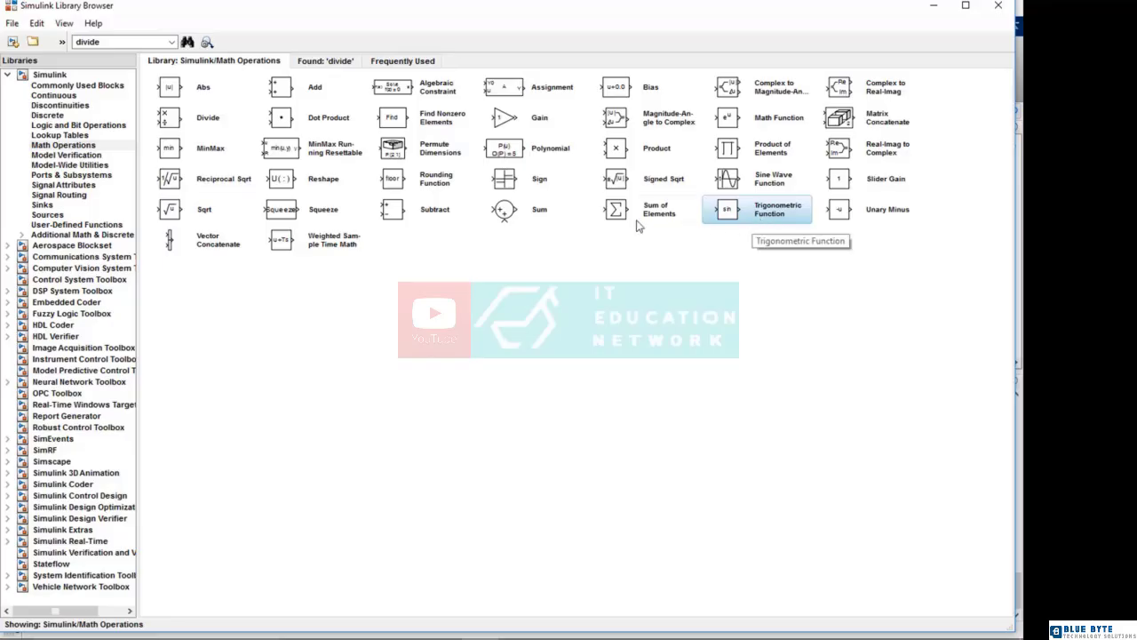
left_click(44, 216)
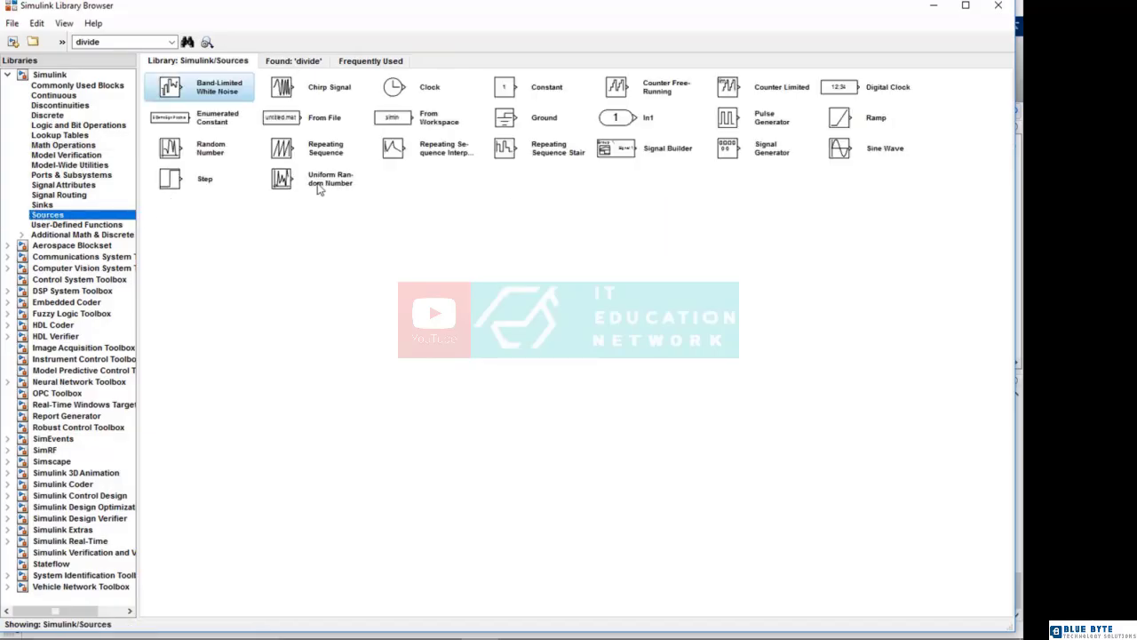
left_click(396, 92)
right_click(421, 93)
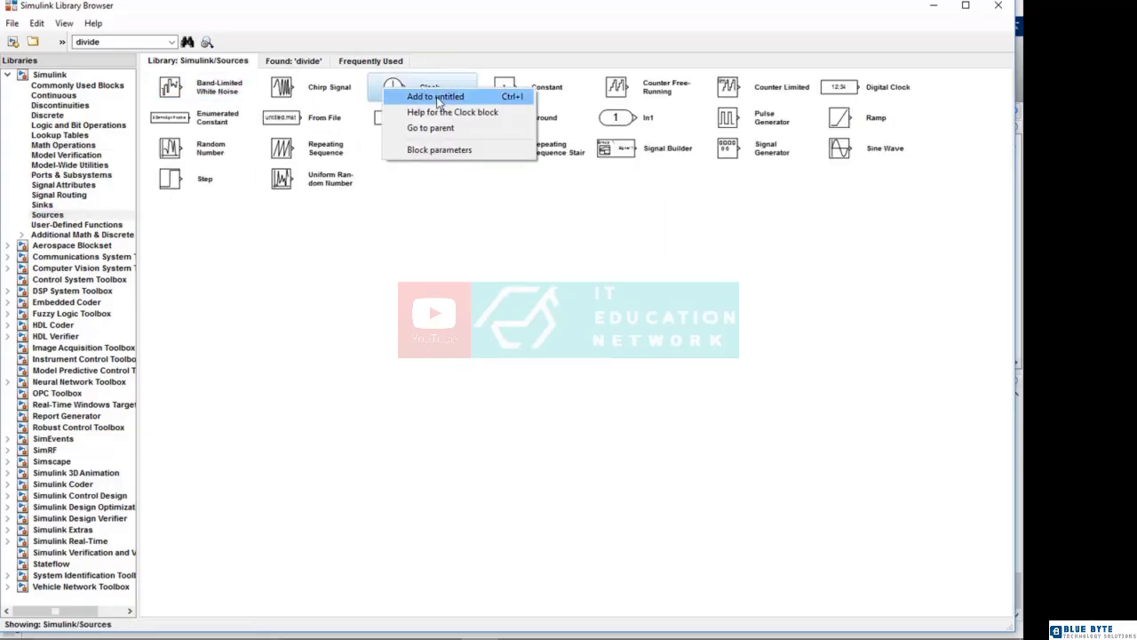
left_click(437, 104)
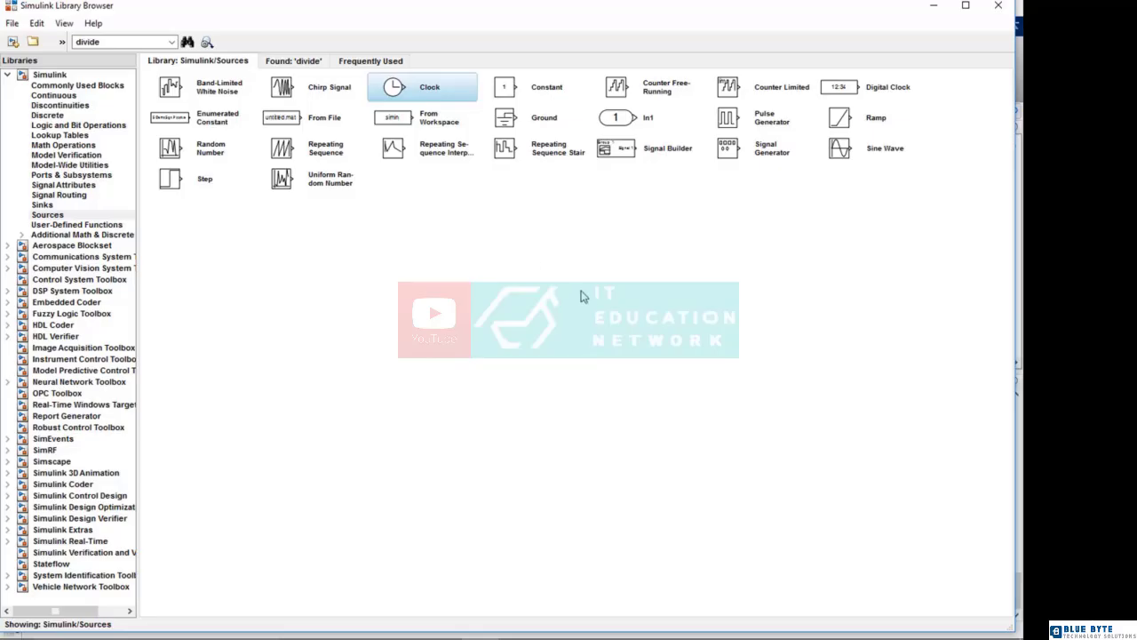
Place the Clock block to the left of the Trigonometric Function block and shift the Trigonometric Function block closer to it
left_click(481, 626)
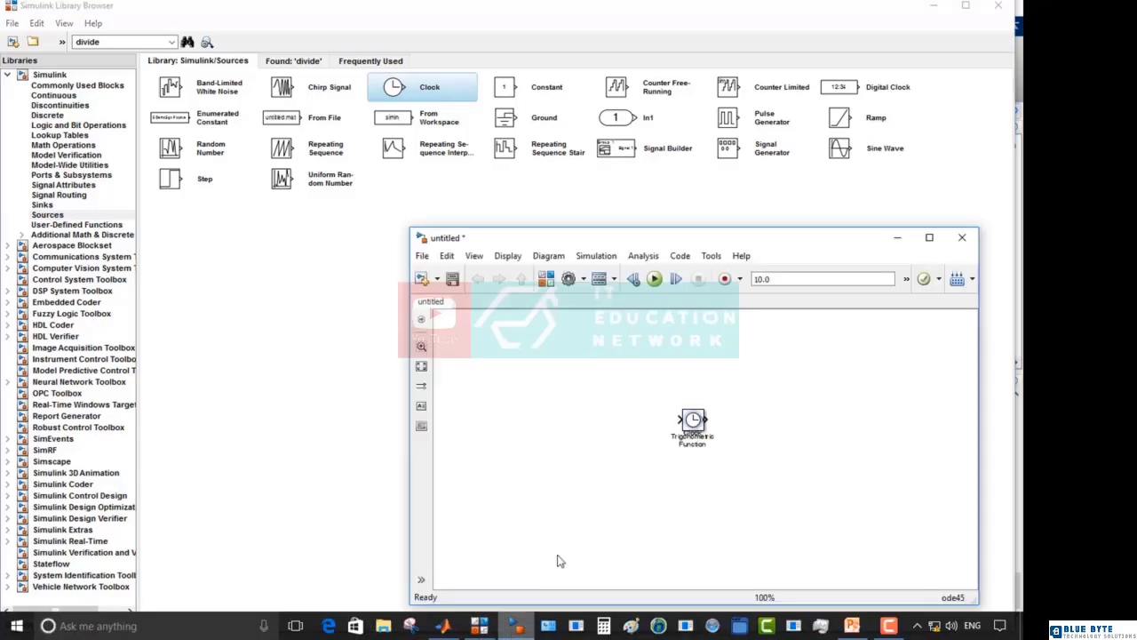
left_click_drag(694, 421, 559, 424)
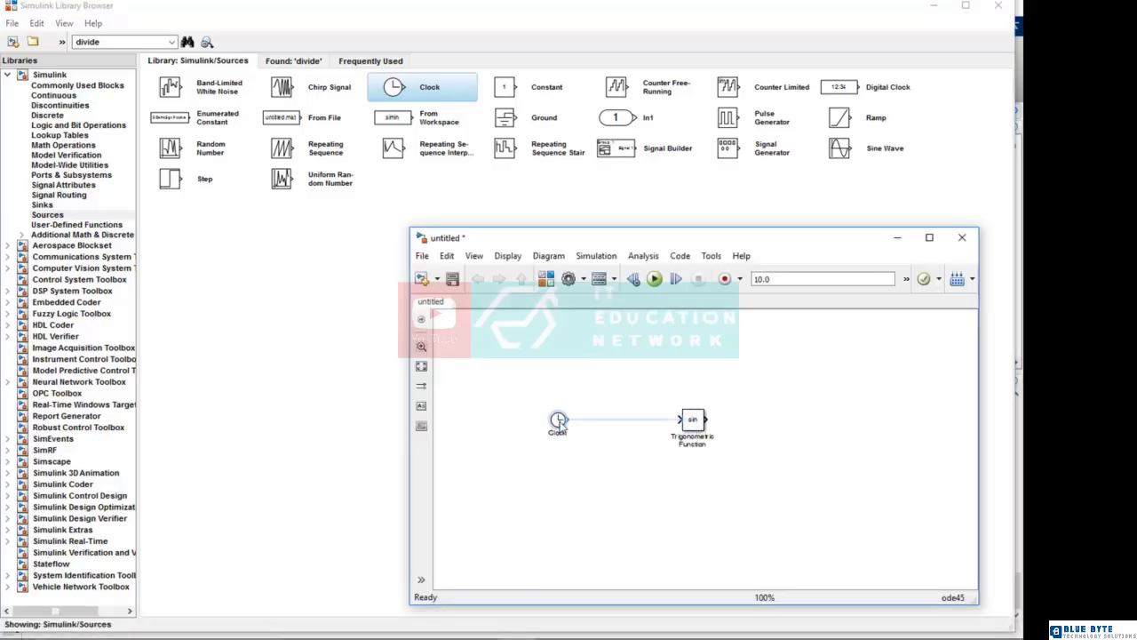
left_click_drag(691, 421, 647, 424)
left_click_drag(648, 424, 644, 425)
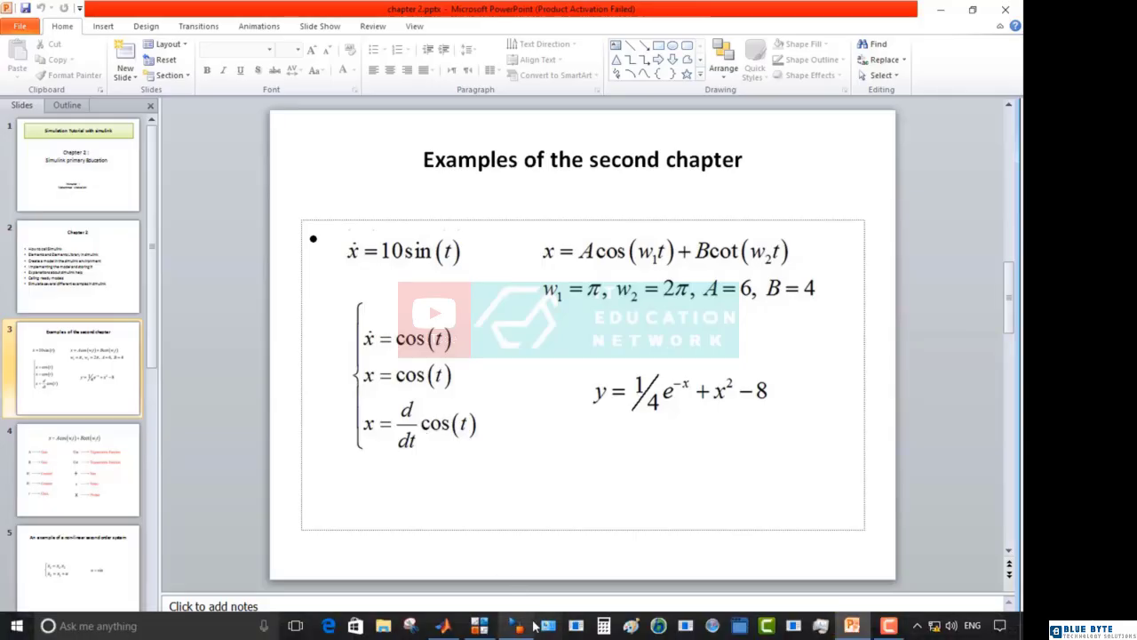
Add a Derivative block and an Integrator block from the Continuous library to the untitled model
left_click(516, 629)
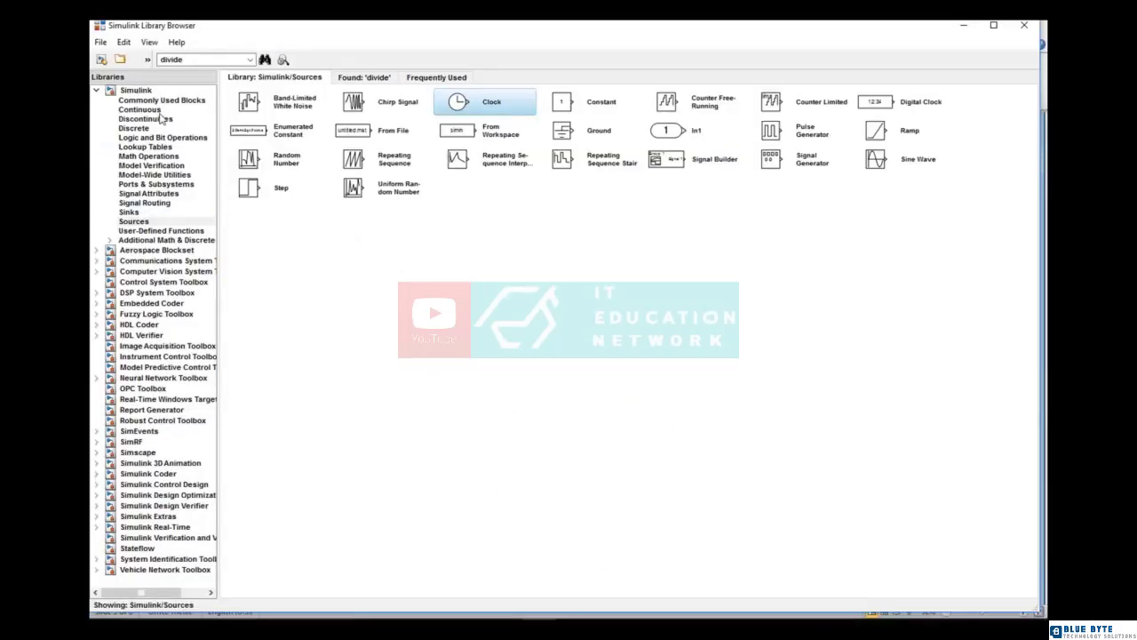
left_click(156, 110)
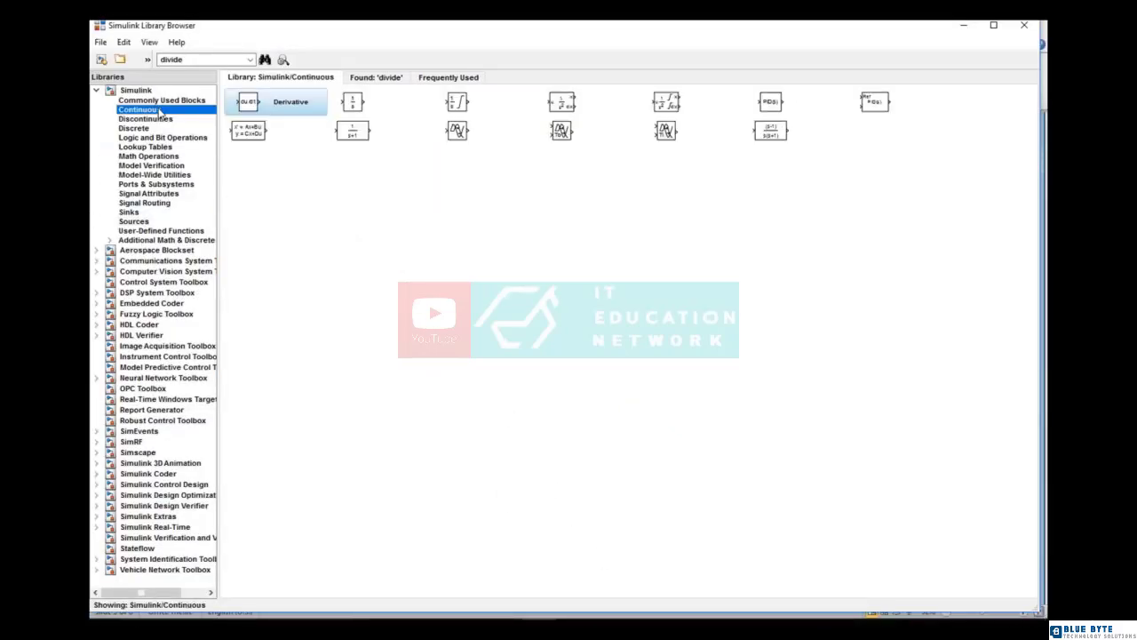
right_click(276, 104)
left_click(287, 111)
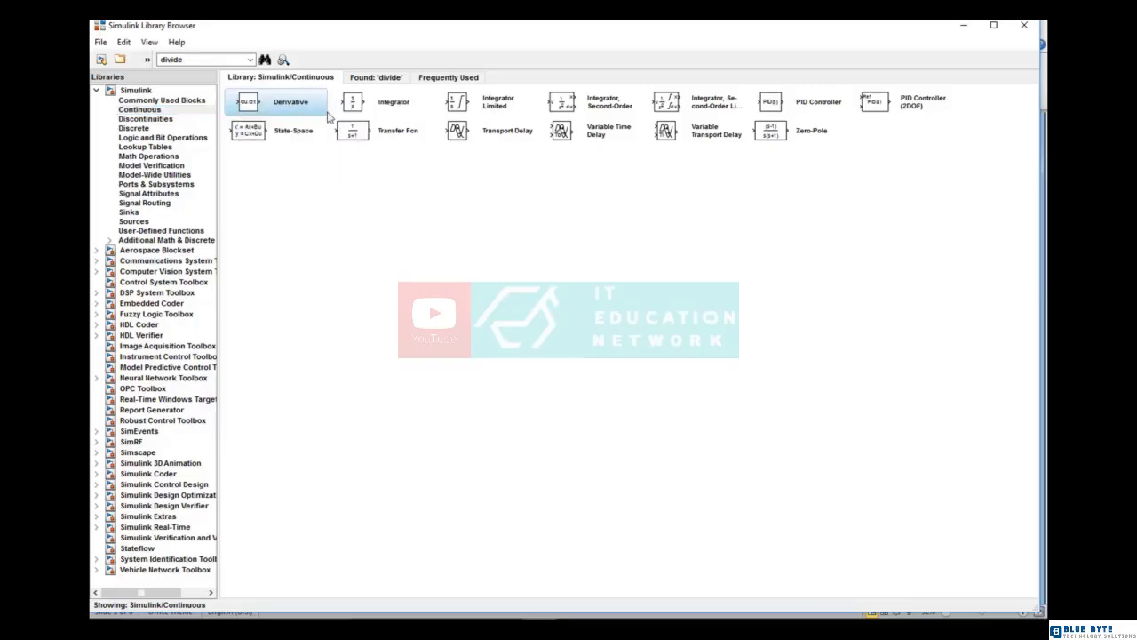
right_click(387, 107)
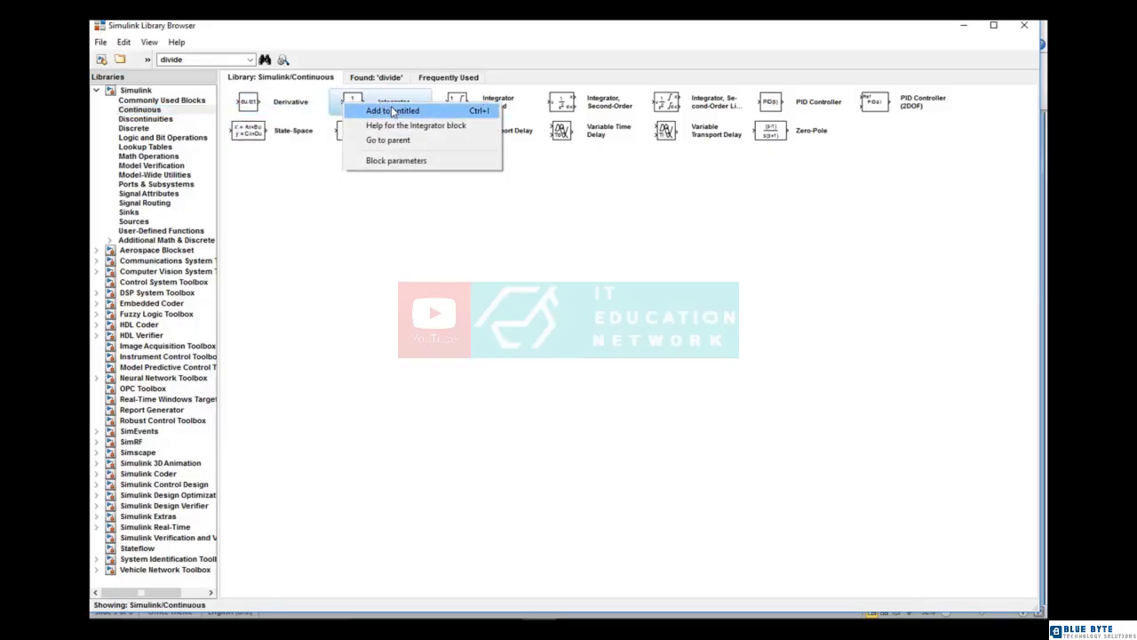
left_click(391, 111)
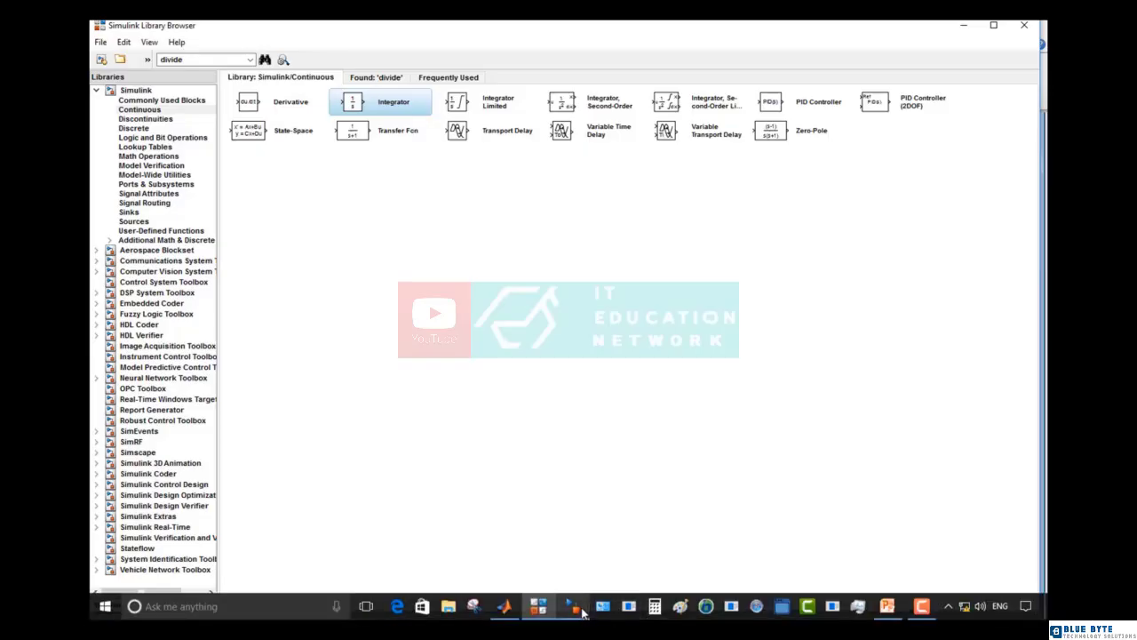
Maximize the untitled model and separate the overlapping blocks by moving the Integrator below the Derivative
left_click(576, 608)
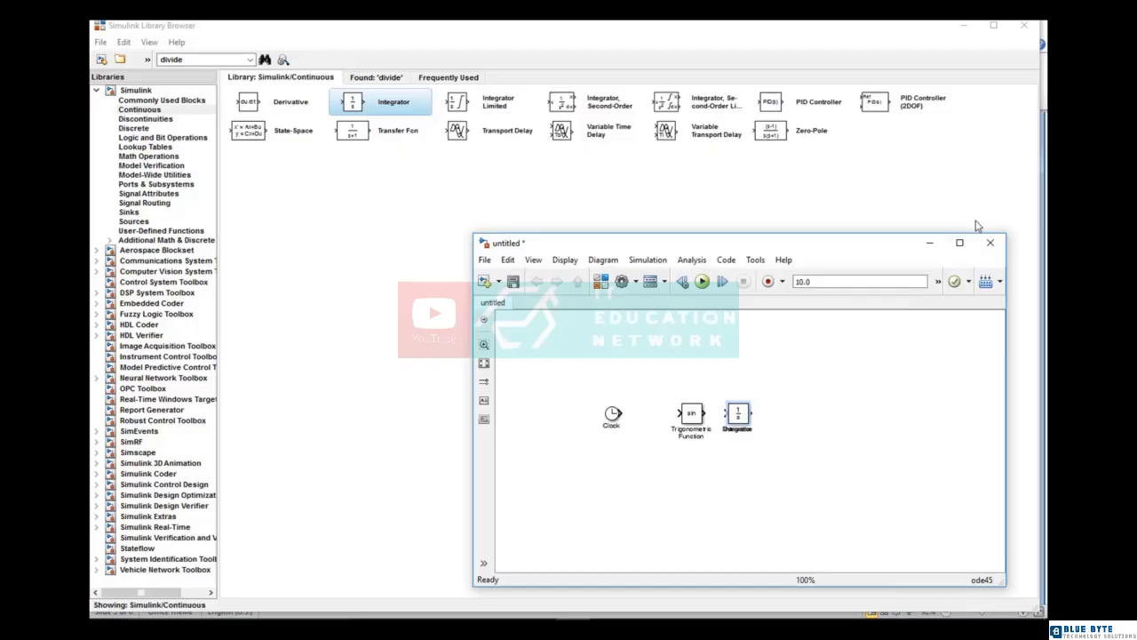
left_click(960, 243)
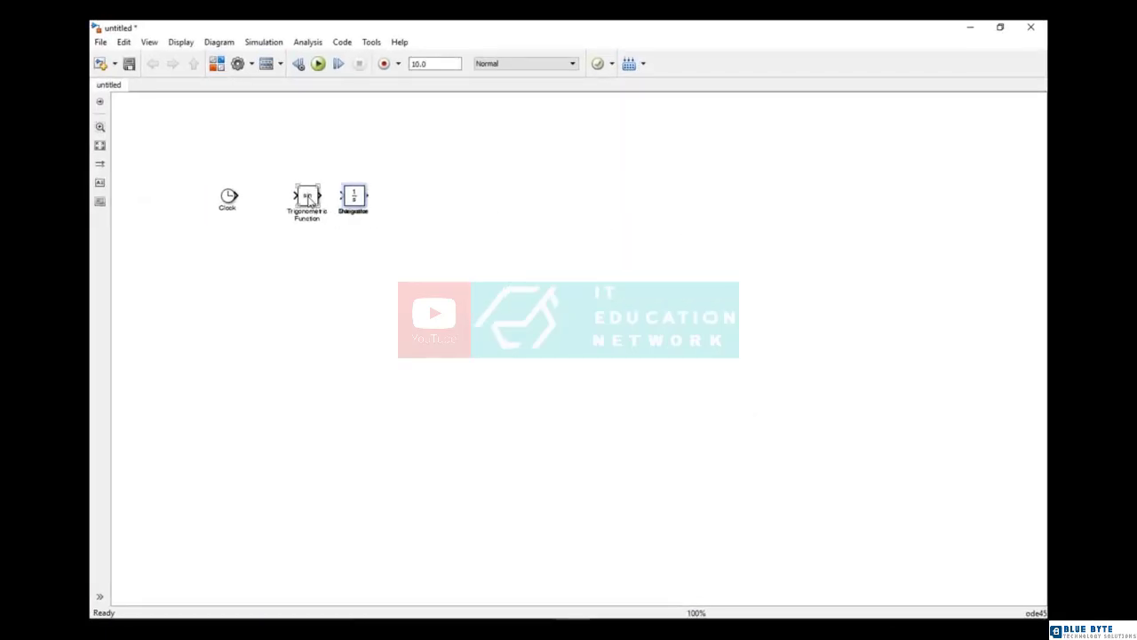
left_click_drag(309, 200, 385, 281)
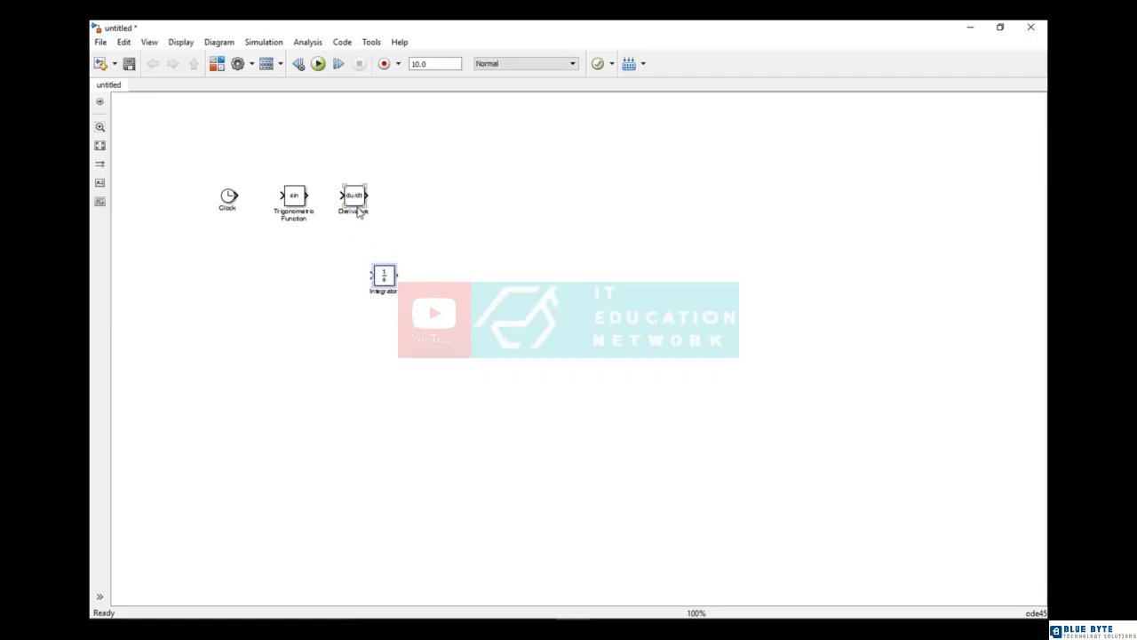
Connect the Clock output to the input of the Trigonometric Function block
left_click_drag(237, 196, 293, 203)
left_click_drag(319, 178, 223, 229)
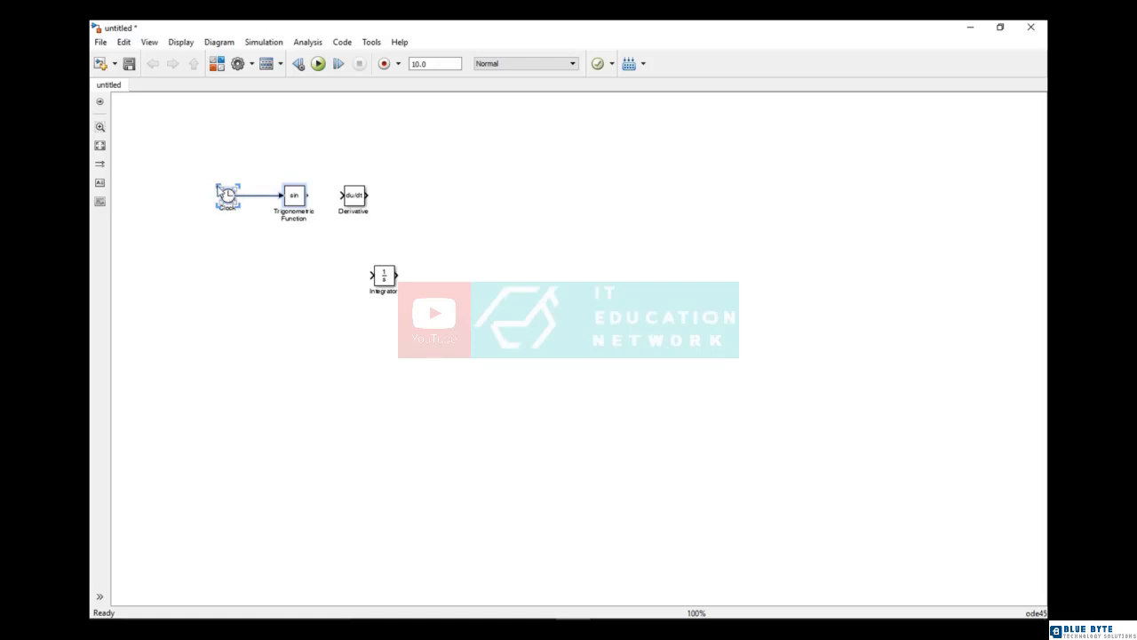
left_click(212, 192)
Set the Trigonometric Function block's function to cos
left_click(296, 199)
double_click(299, 202)
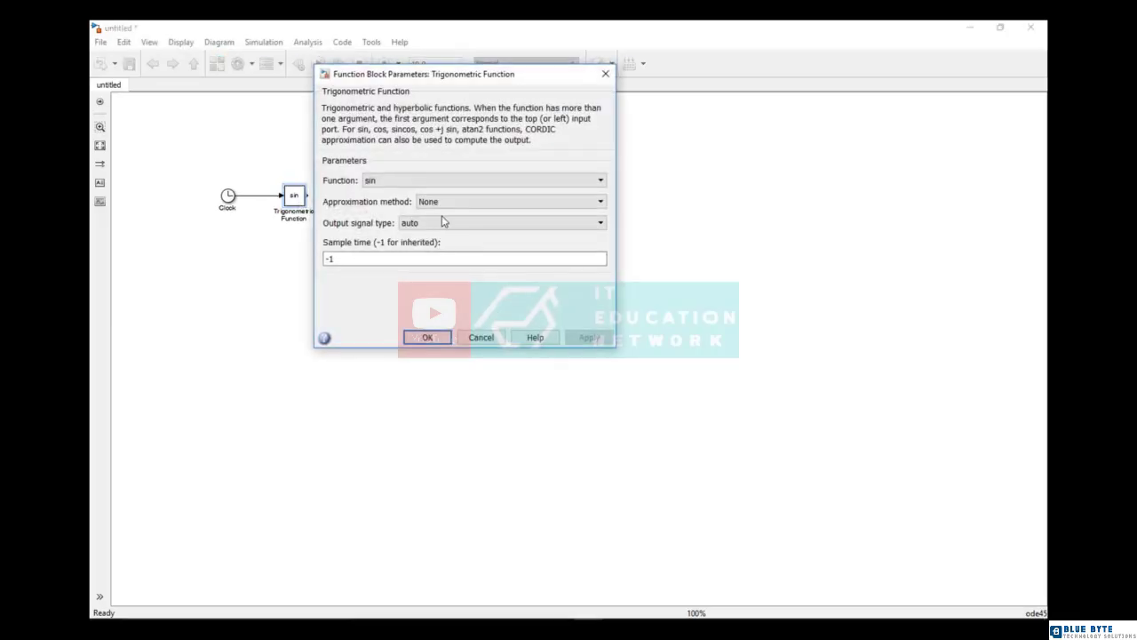
left_click(447, 181)
left_click(414, 204)
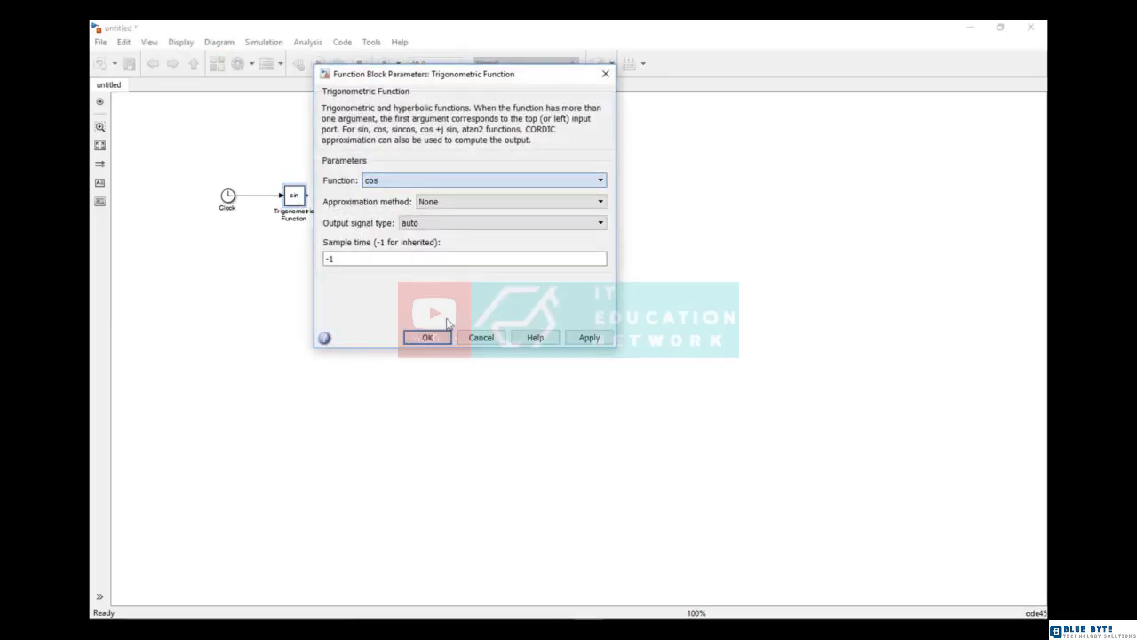
left_click(434, 337)
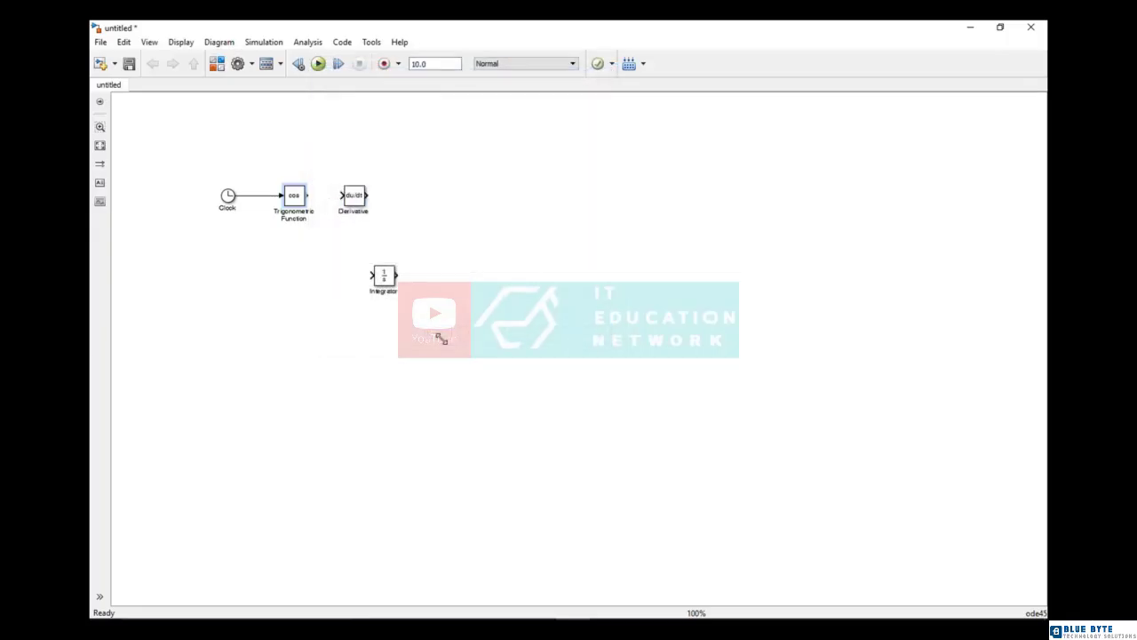
Place the Integrator above and the Derivative below the level of the Trigonometric Function block, both to its right
left_click(358, 201)
left_click_drag(358, 201, 367, 351)
left_click_drag(384, 276, 378, 133)
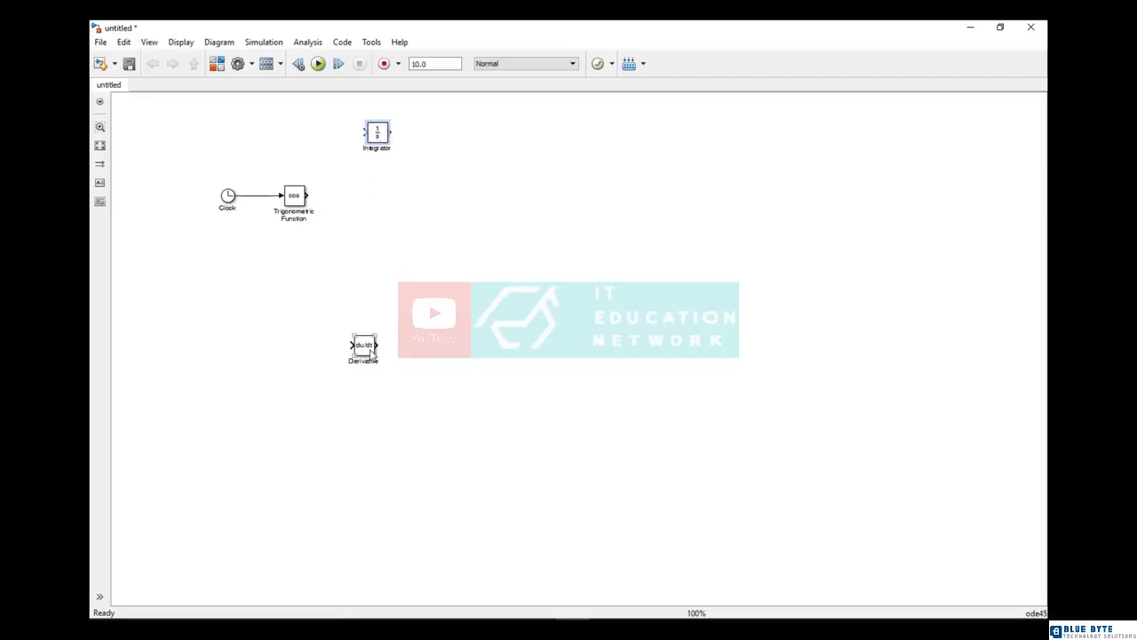
left_click_drag(372, 353, 393, 302)
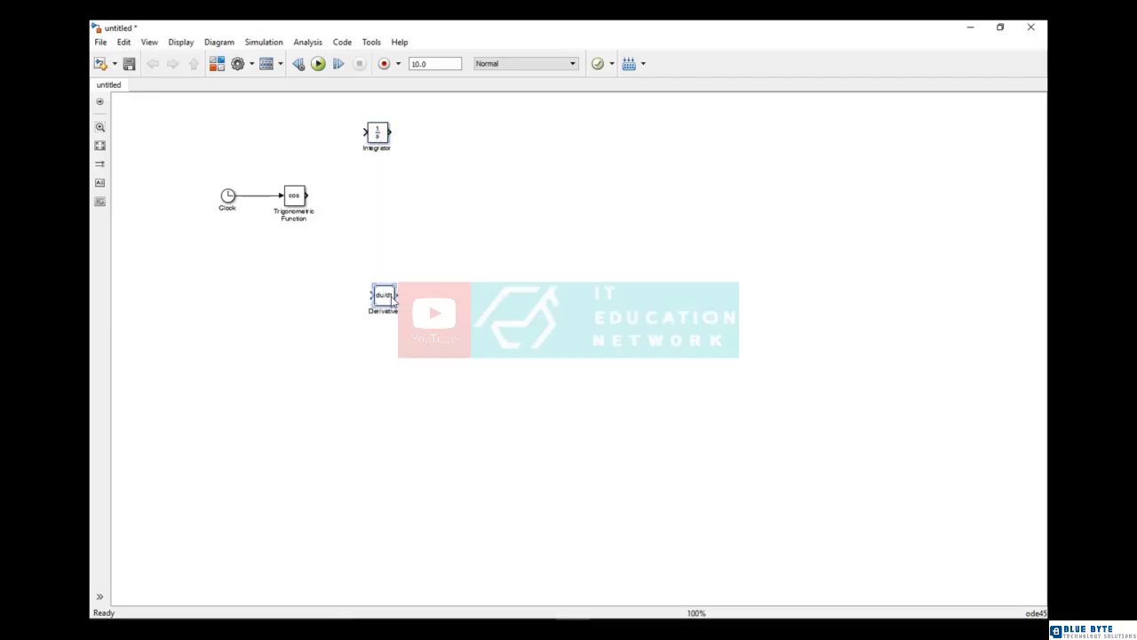
Add a Scope block from the Sinks library and place it far right, level with the Trigonometric Function block
key("alt+Tab")
left_click(134, 213)
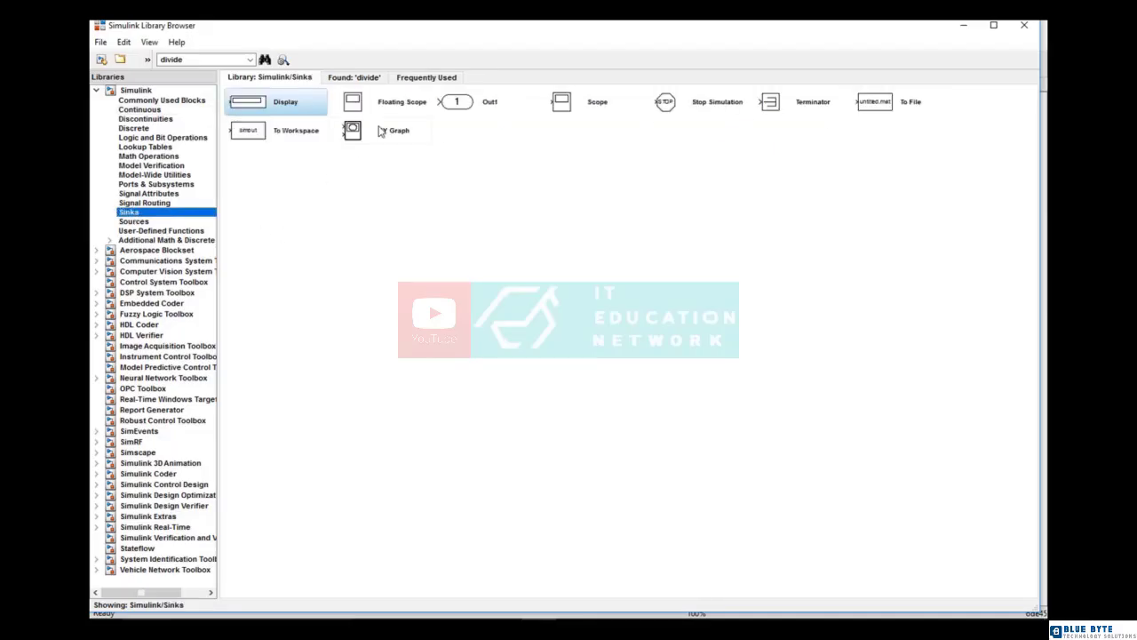
right_click(560, 104)
left_click(586, 111)
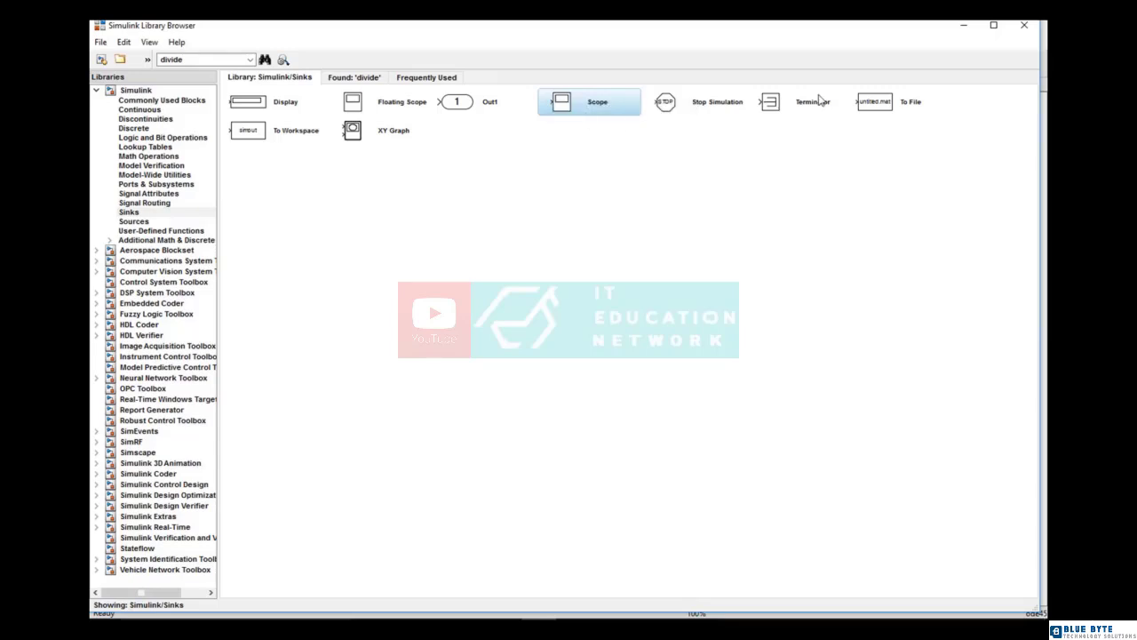
left_click(964, 25)
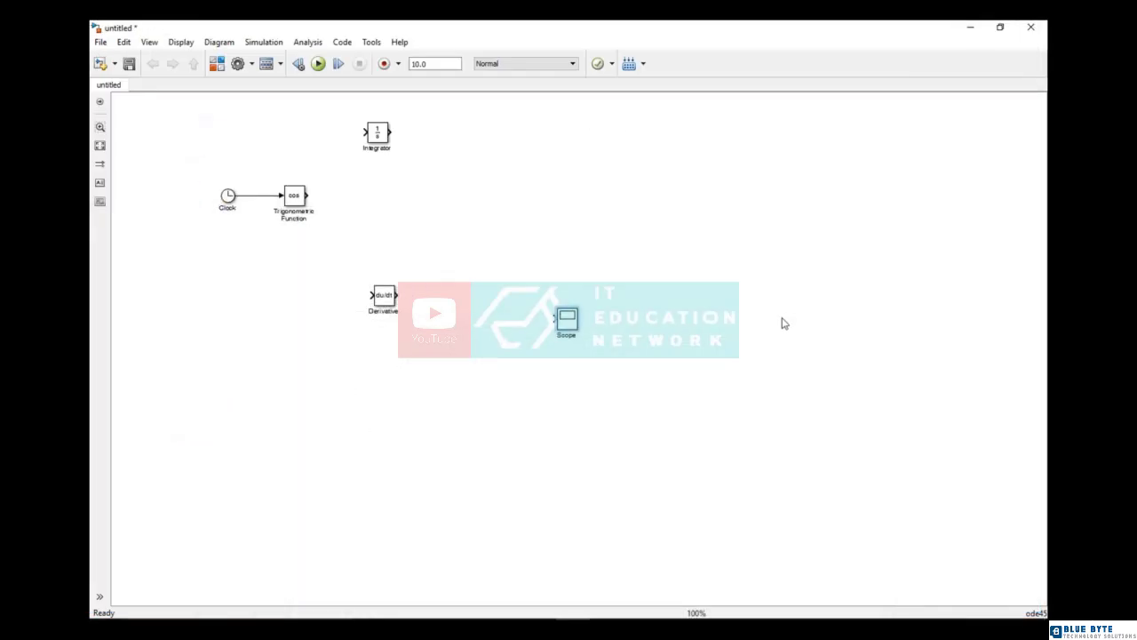
left_click_drag(573, 321, 619, 201)
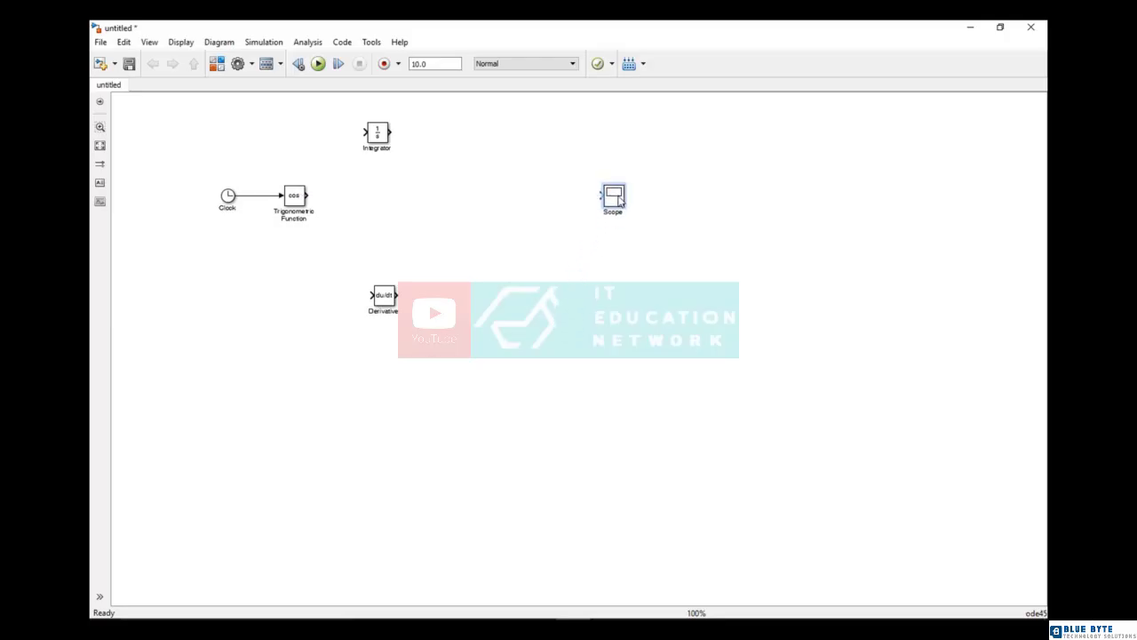
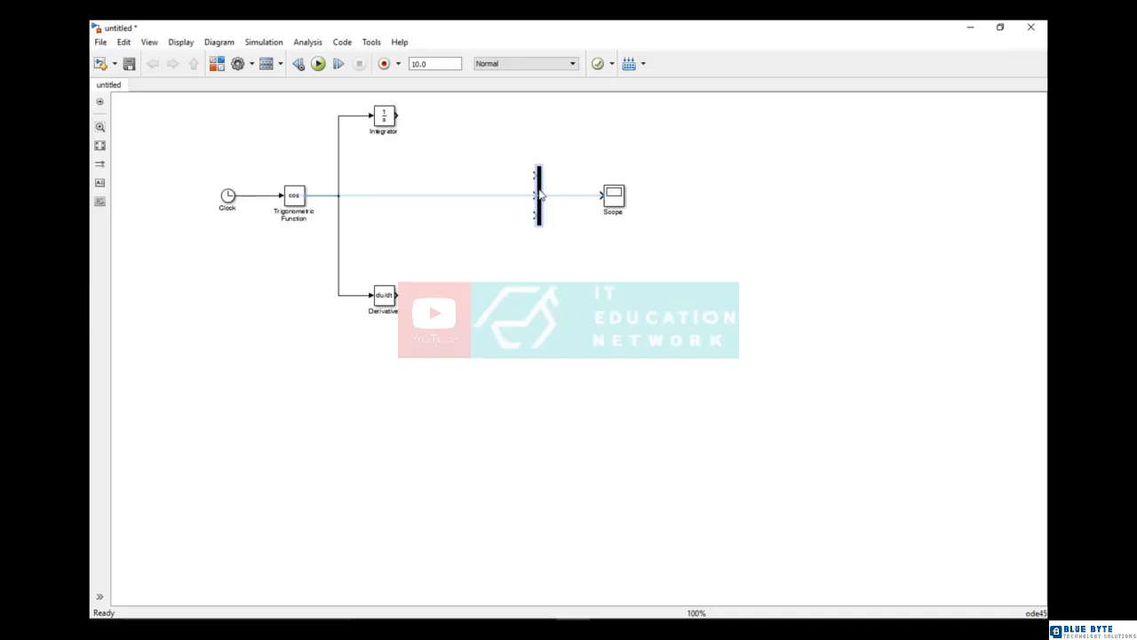
Delete the direct cosine-to-Scope line and make room for wiring by stretching the Mux taller and shifting the branch lines right
key("Delete")
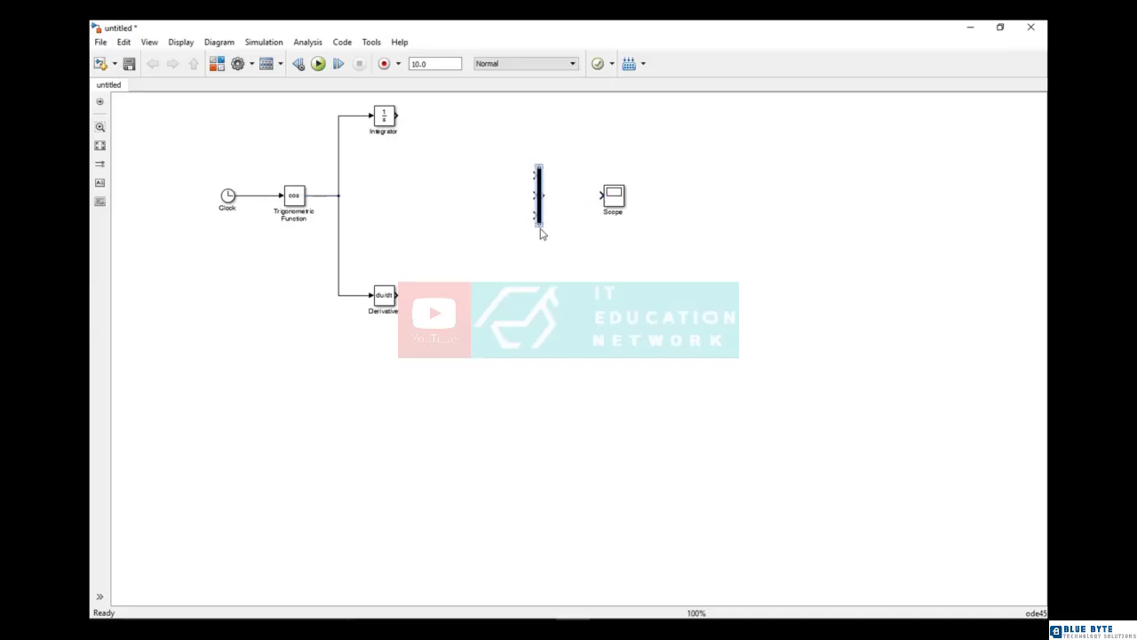
mouse_move(540, 228)
left_mouse_down()
mouse_move(554, 262)
mouse_move(540, 218)
left_mouse_up()
left_click_drag(339, 199, 359, 195)
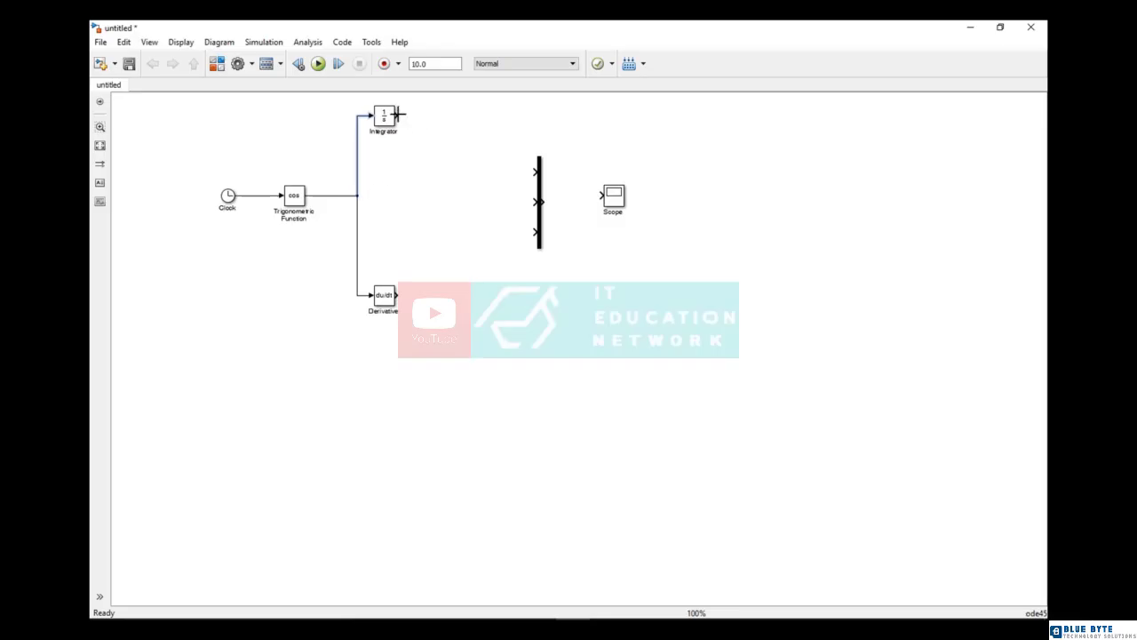
Wire the Integrator, the cosine branch and the Derivative to the first, second and third Mux inputs with straightened routing
left_click_drag(398, 115, 357, 192)
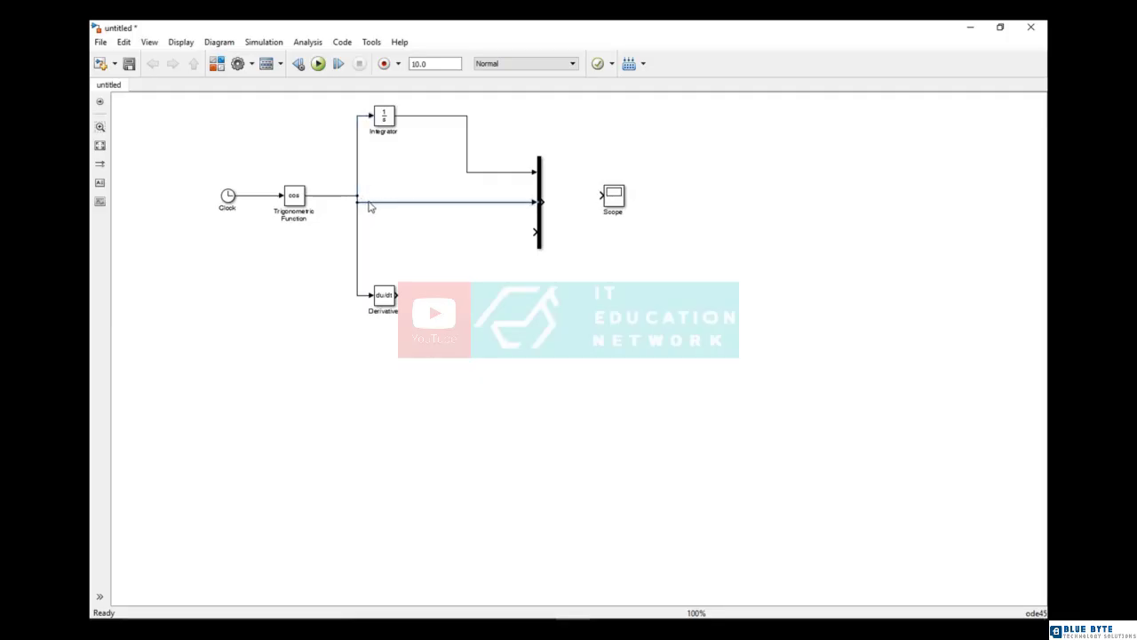
left_click_drag(371, 203, 371, 197)
left_click_drag(536, 232, 396, 295)
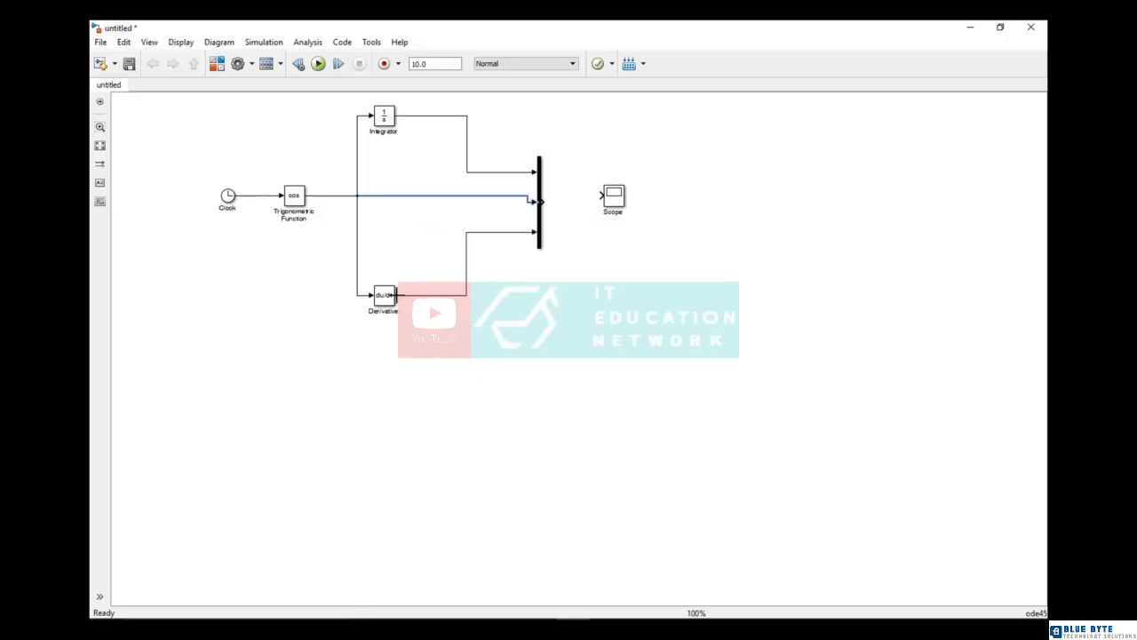
Connect the Mux output to the Scope and align the Mux so the middle and output lines run straight
left_click_drag(542, 201, 603, 195)
left_click(623, 205)
left_click_drag(541, 213, 540, 206)
left_click_drag(538, 211, 542, 205)
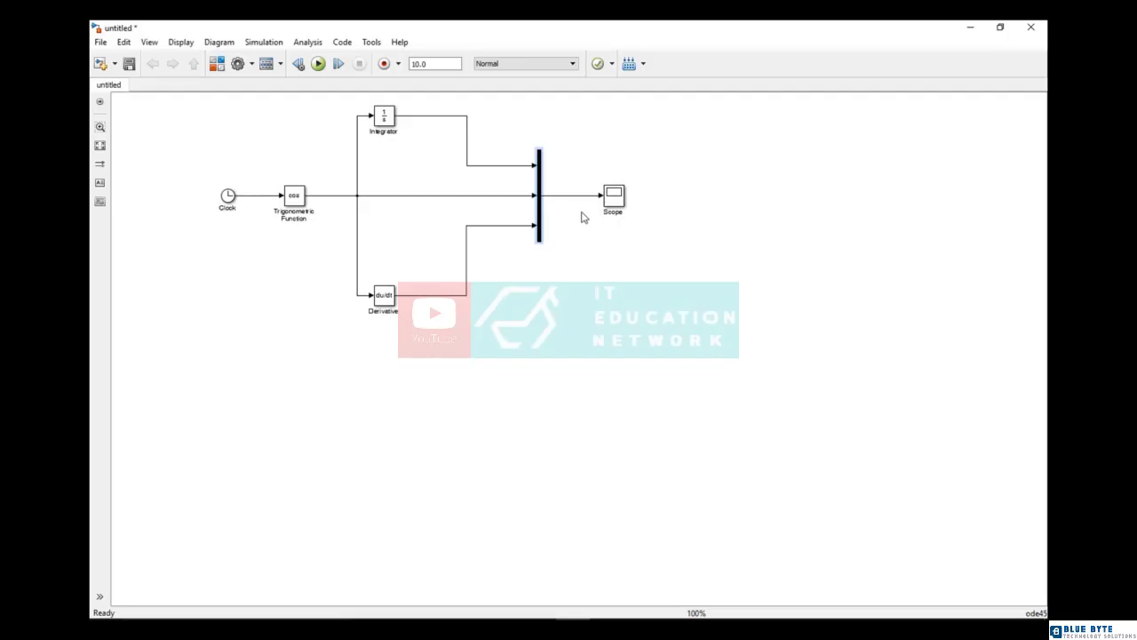
Run the 10-second simulation and examine the three signals in the enlarged, autoscaled Scope plot
left_click(99, 145)
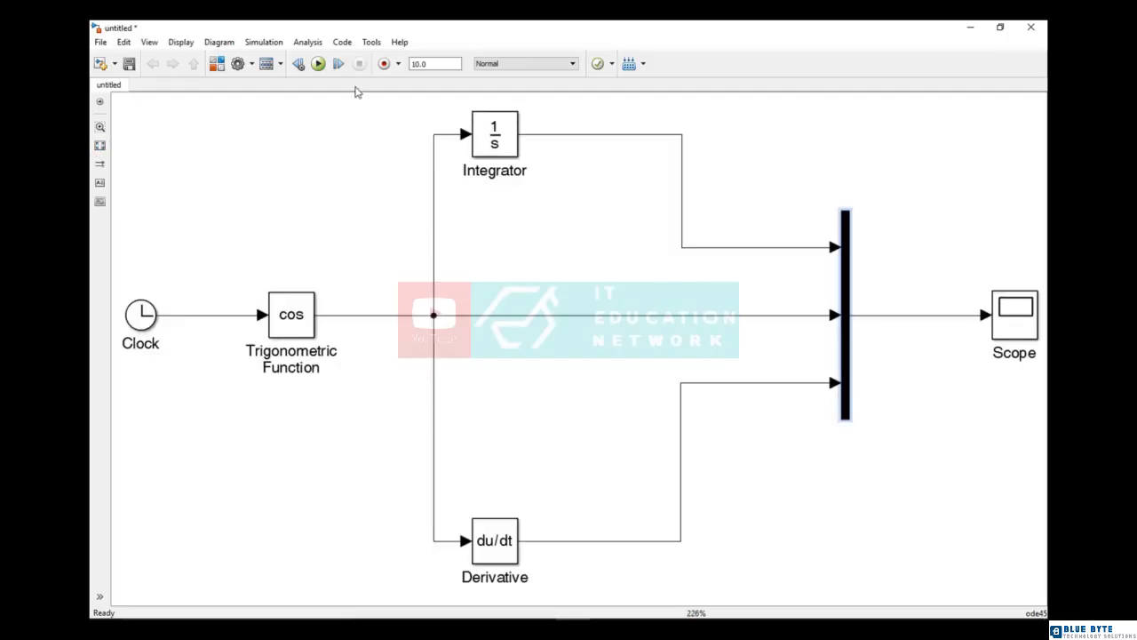
left_click(318, 64)
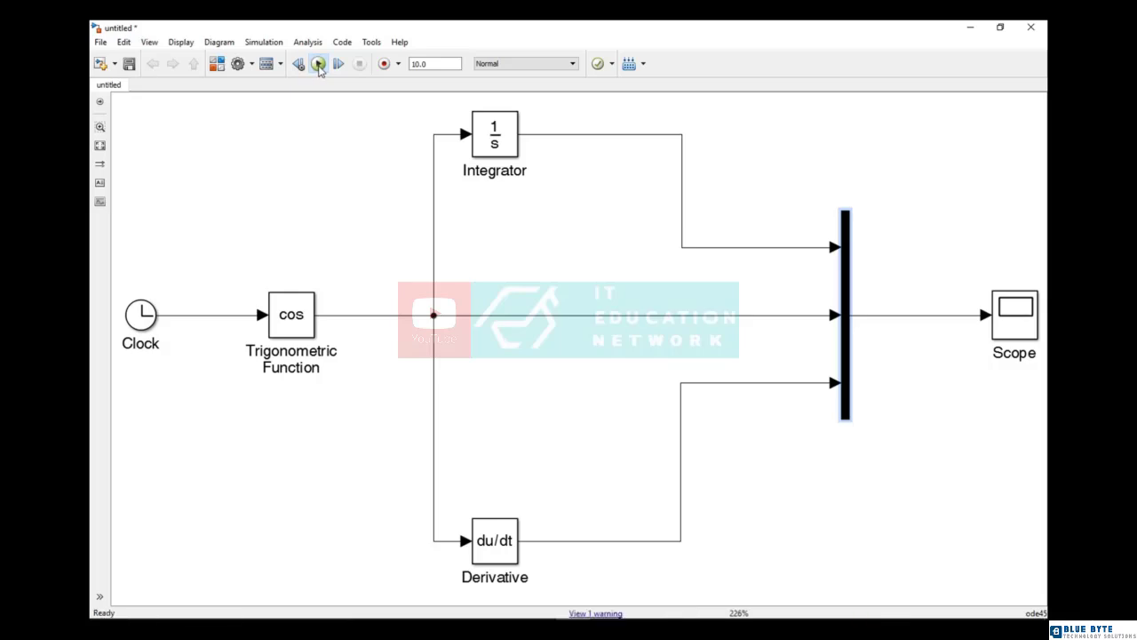
double_click(1008, 328)
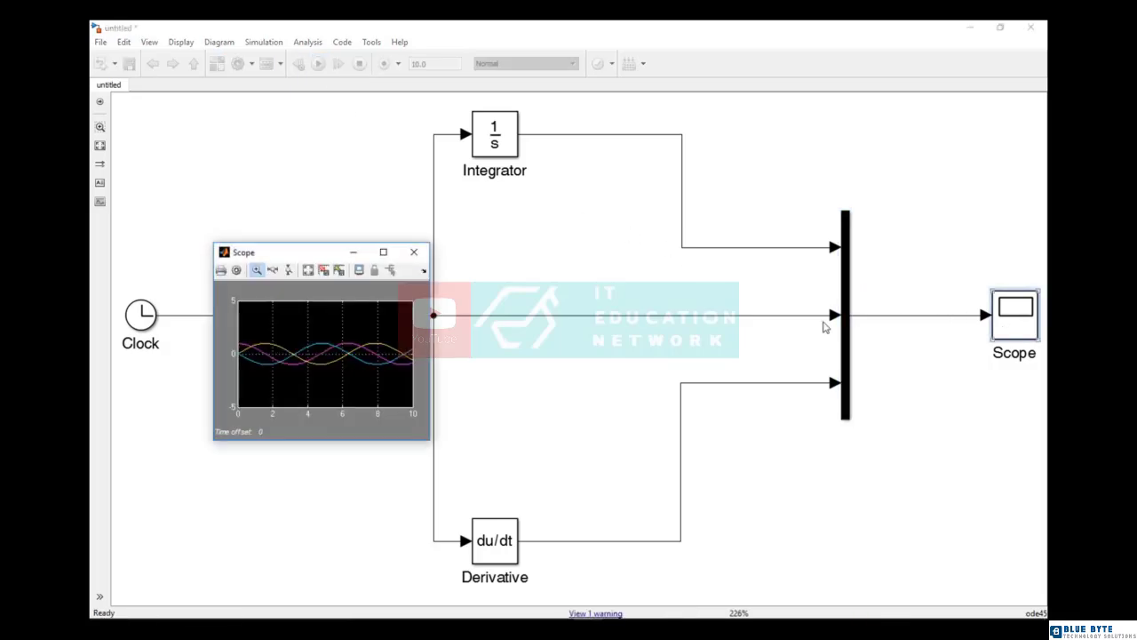
left_click(382, 254)
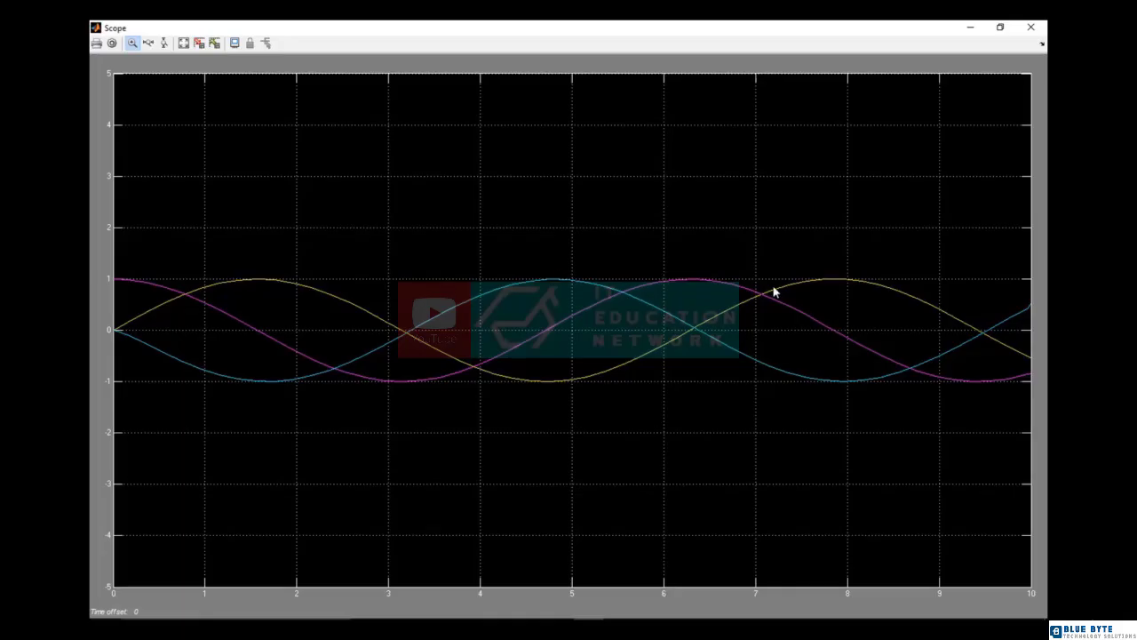
left_click(185, 45)
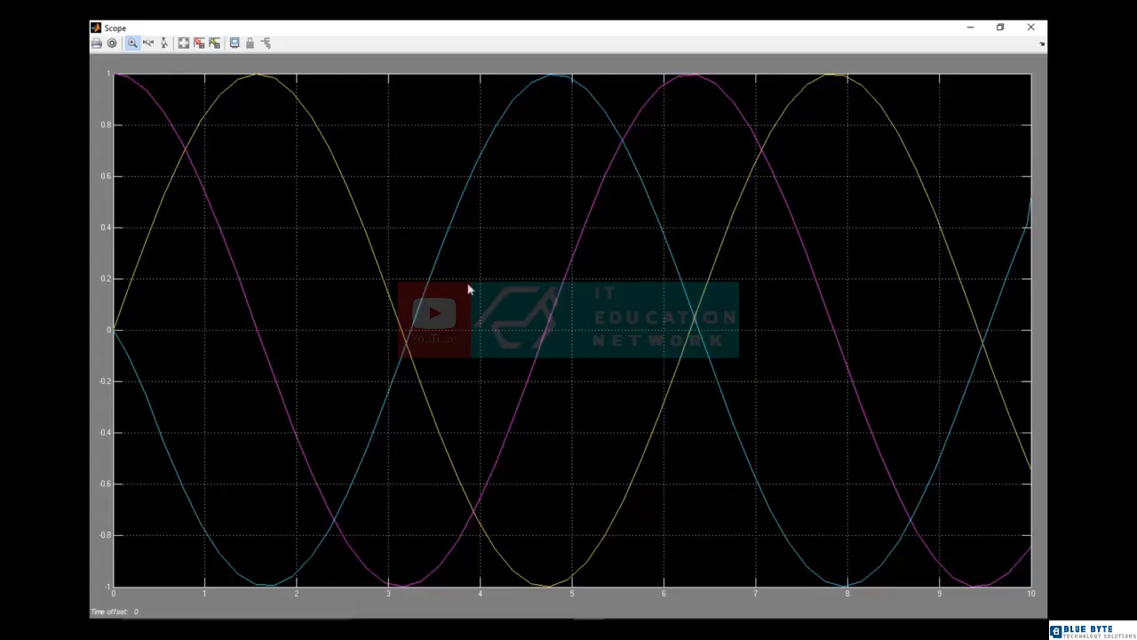
left_click(1030, 28)
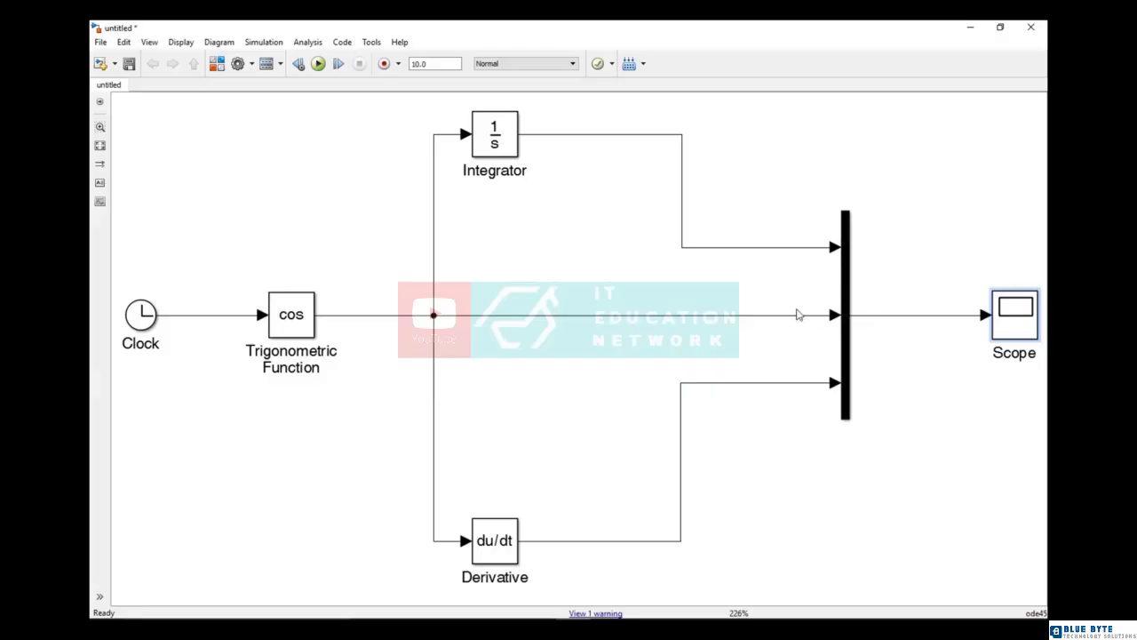
Copy the Scope block and place the duplicate above the original, to the right of the Mux
right_click(1005, 326)
left_click(857, 80)
right_click(964, 162)
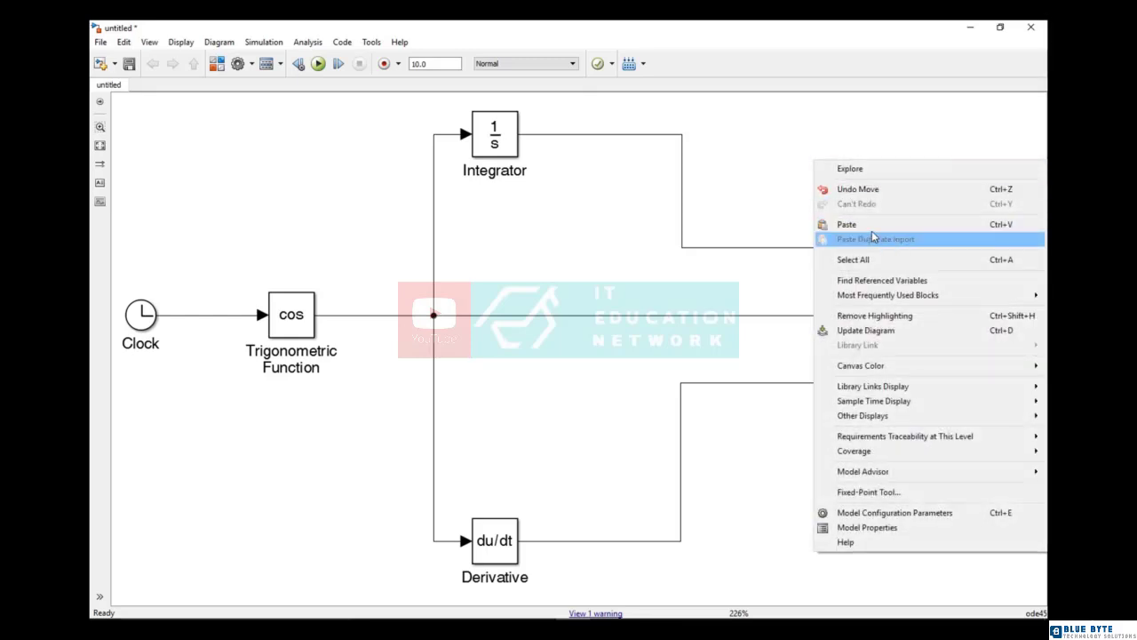
left_click(874, 225)
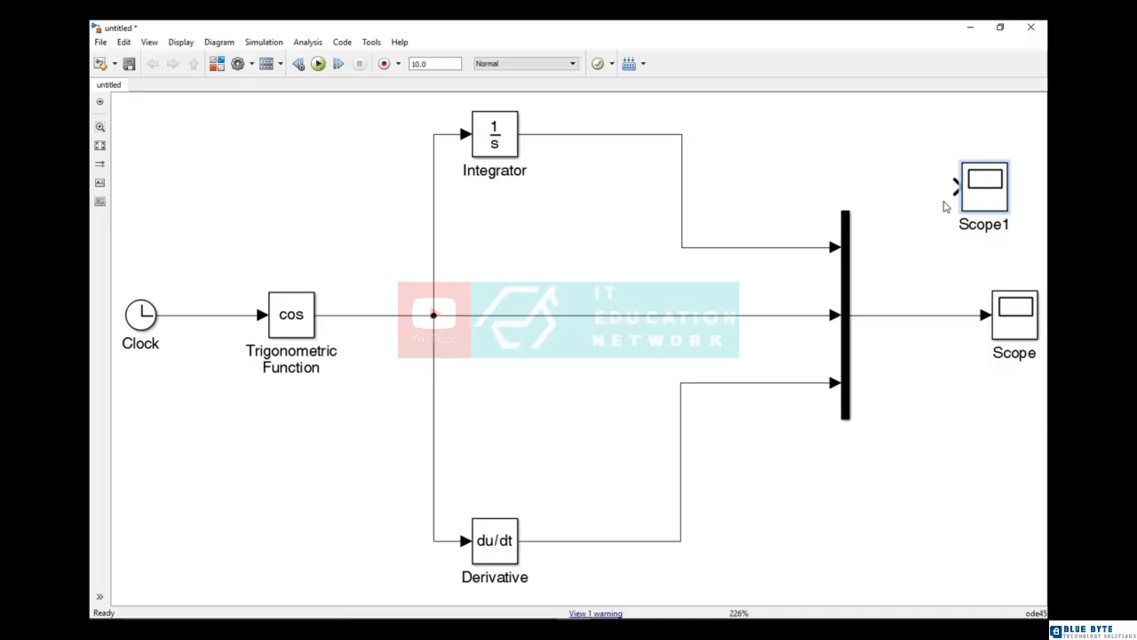
left_click_drag(992, 189, 992, 166)
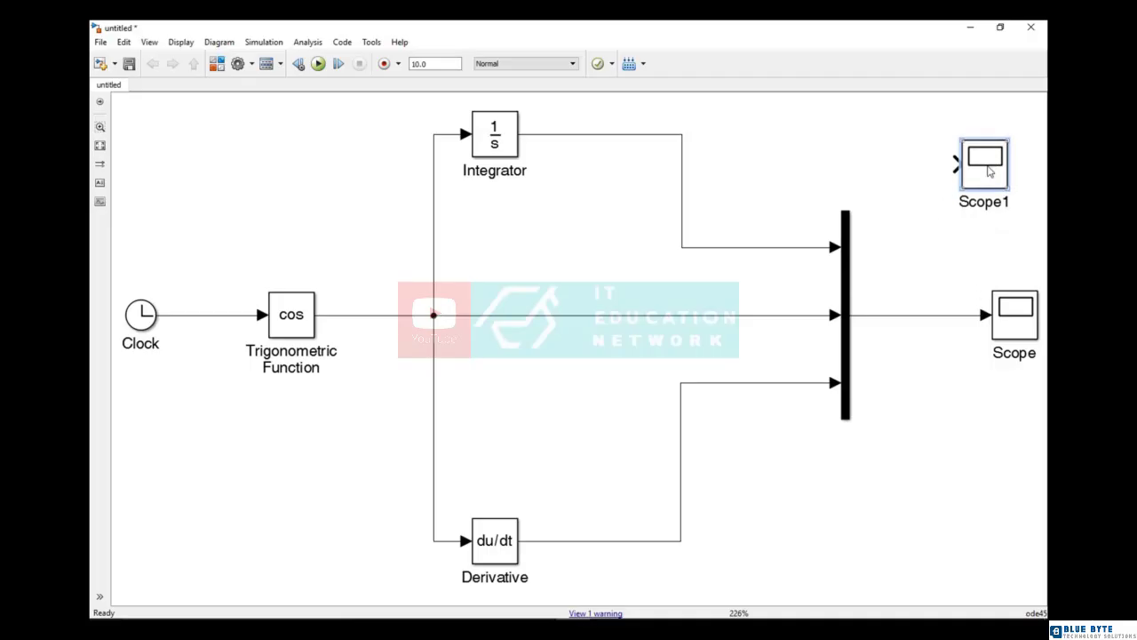
Set the duplicate scope's number of axes to 3 and stretch its block taller to space out the inputs
double_click(990, 170)
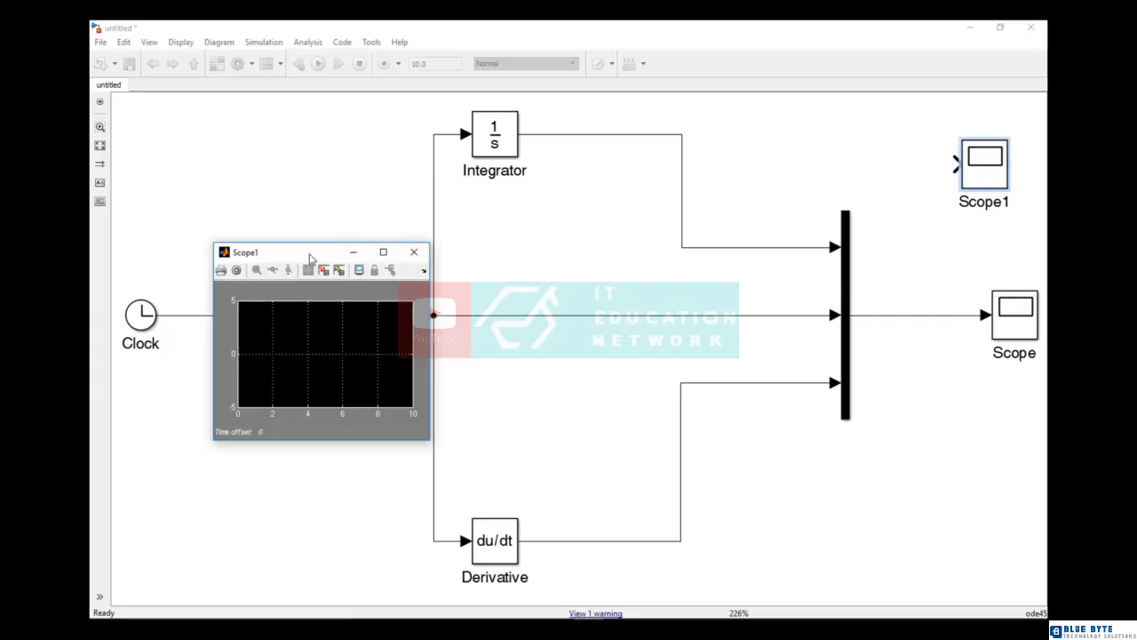
left_click_drag(313, 256, 433, 212)
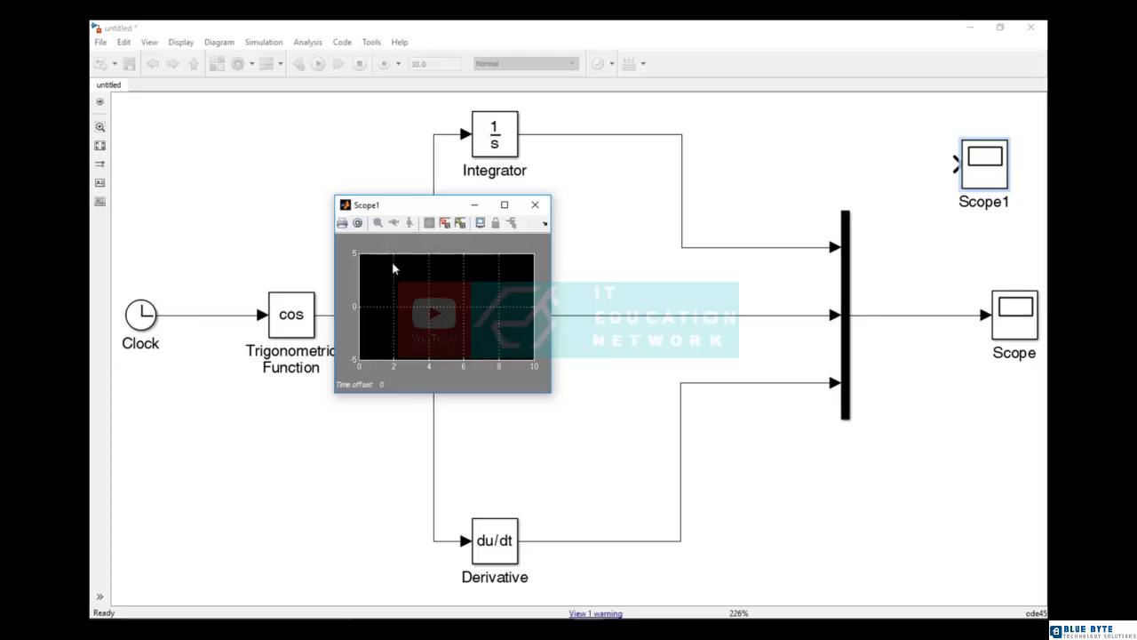
left_click(356, 224)
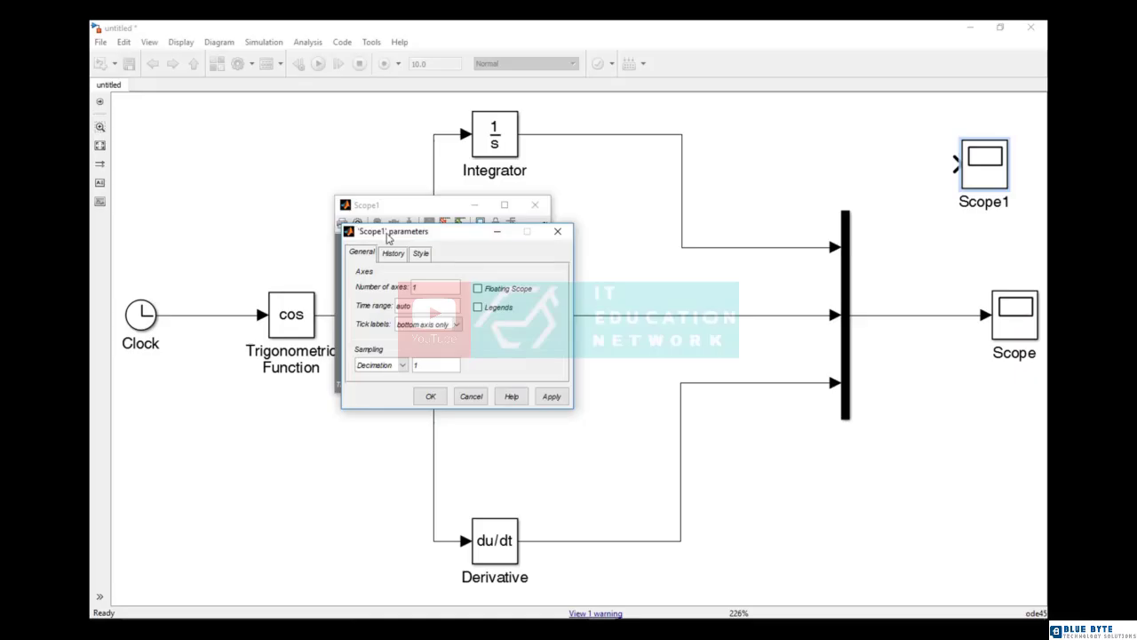
left_click_drag(386, 234, 430, 233)
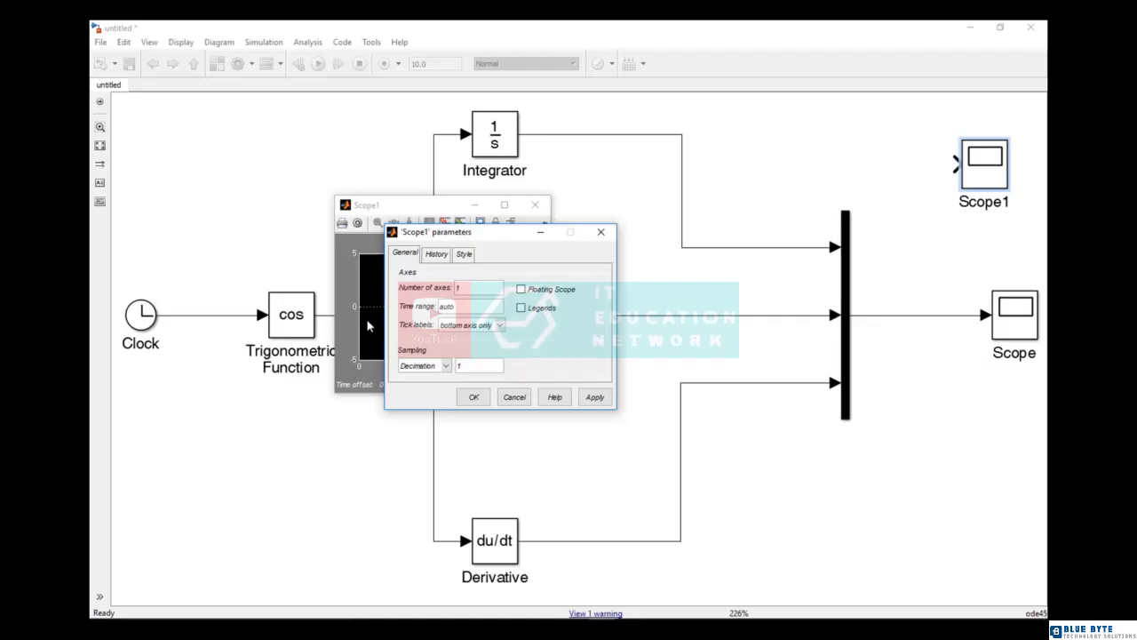
double_click(456, 288)
type("3")
left_click(475, 396)
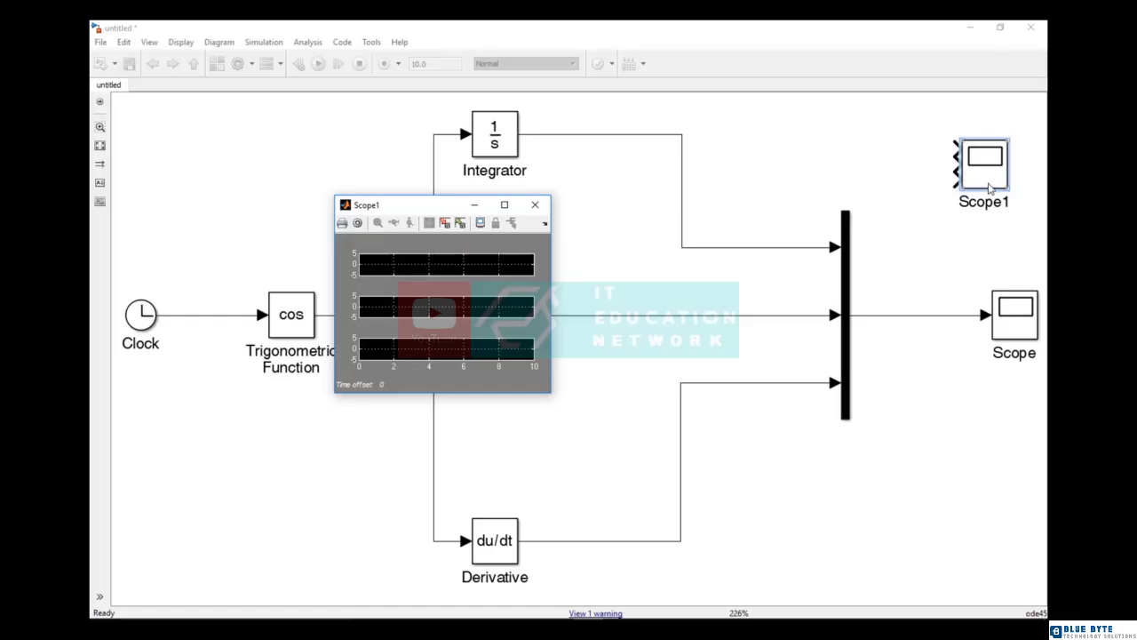
left_click(535, 206)
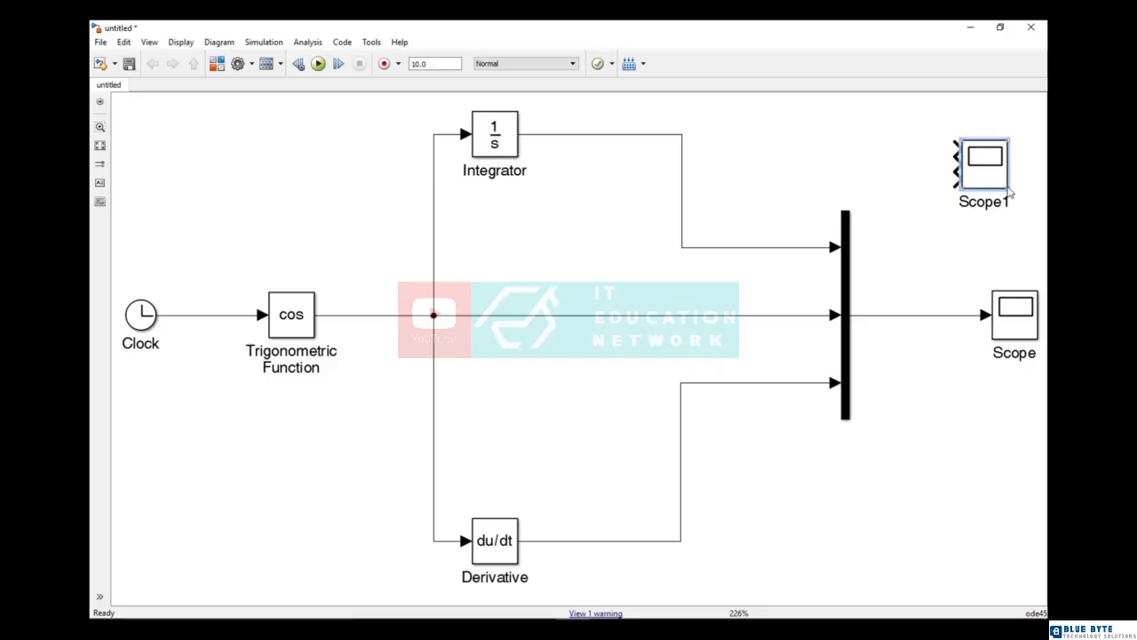
left_click_drag(1009, 190, 1011, 227)
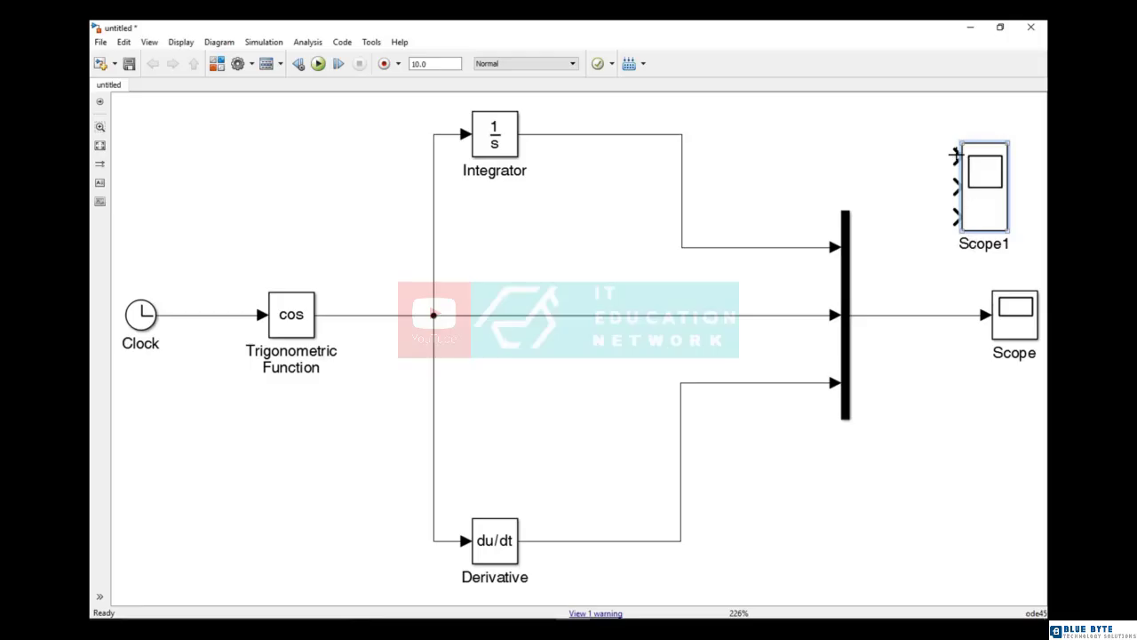
Connect the three inputs of Scope1 to the integrator, cosine and derivative signal lines that feed the mux
mouse_move(957, 156)
left_mouse_down()
mouse_move(812, 169)
mouse_move(761, 247)
left_mouse_up()
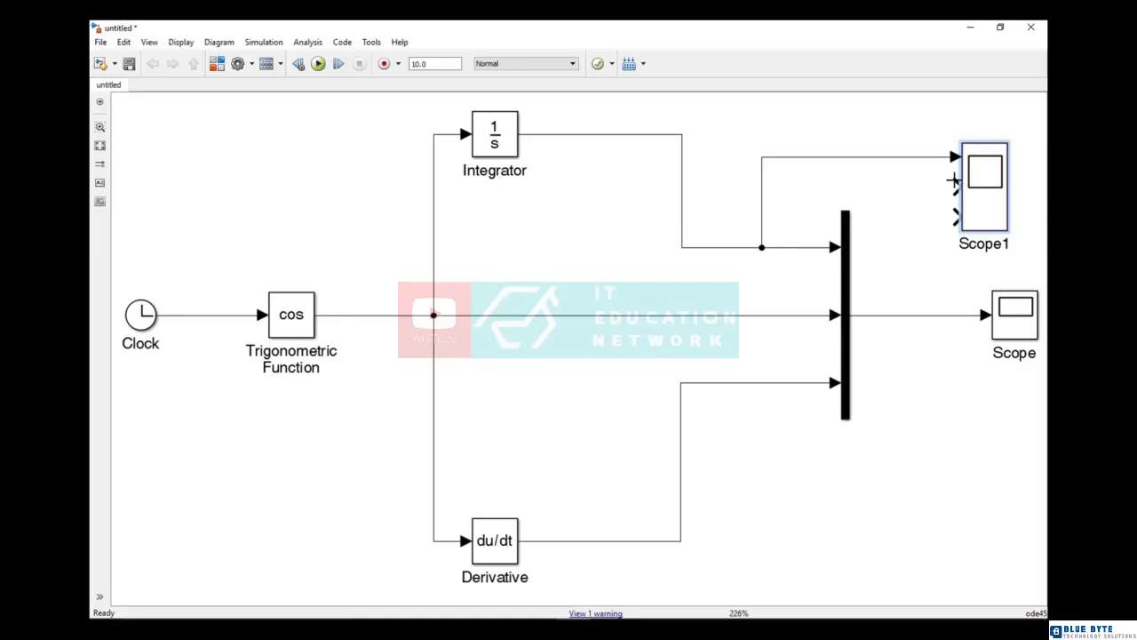
left_click_drag(953, 180, 785, 313)
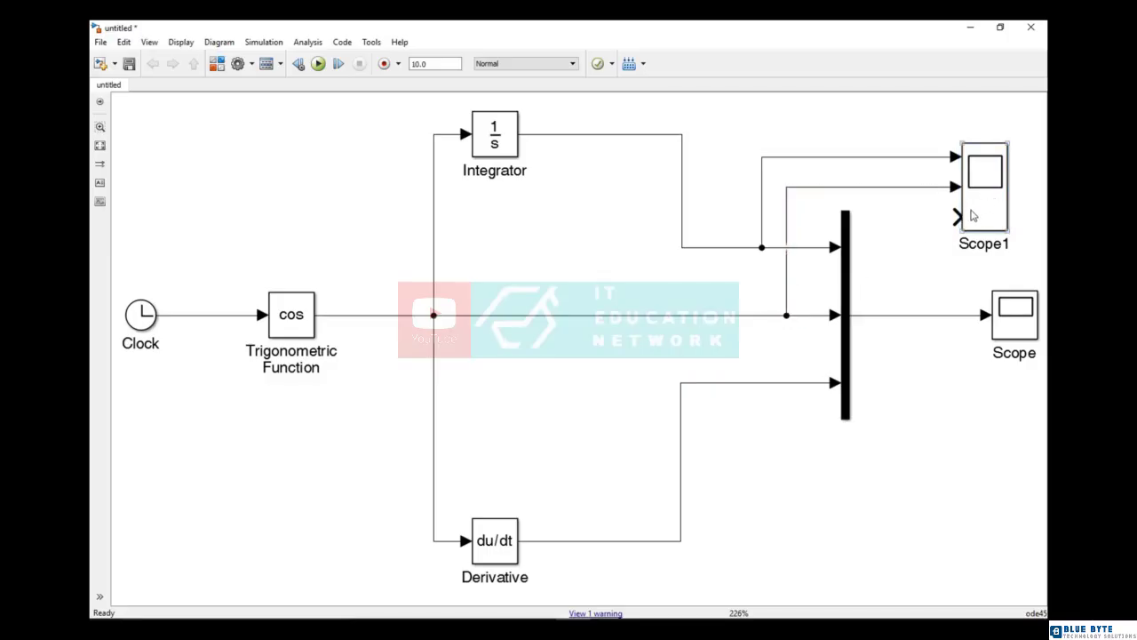
mouse_move(953, 216)
left_mouse_down()
mouse_move(817, 207)
mouse_move(808, 382)
left_mouse_up()
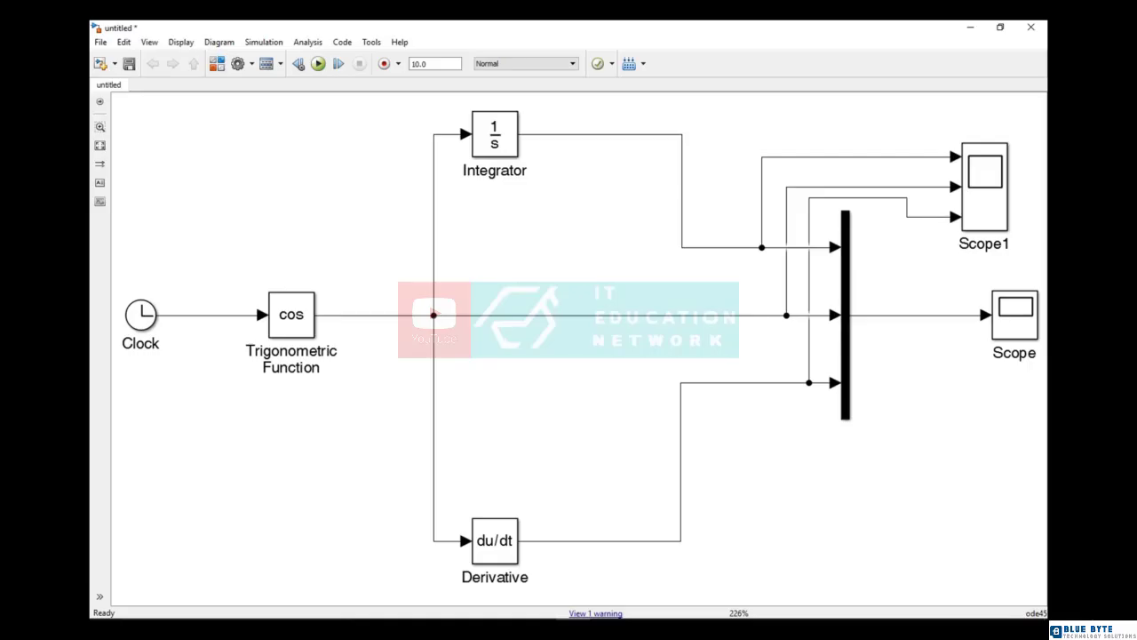
View the combined waveforms in Scope and the three separate waveforms in Scope1, closing each plot window
left_click(984, 186)
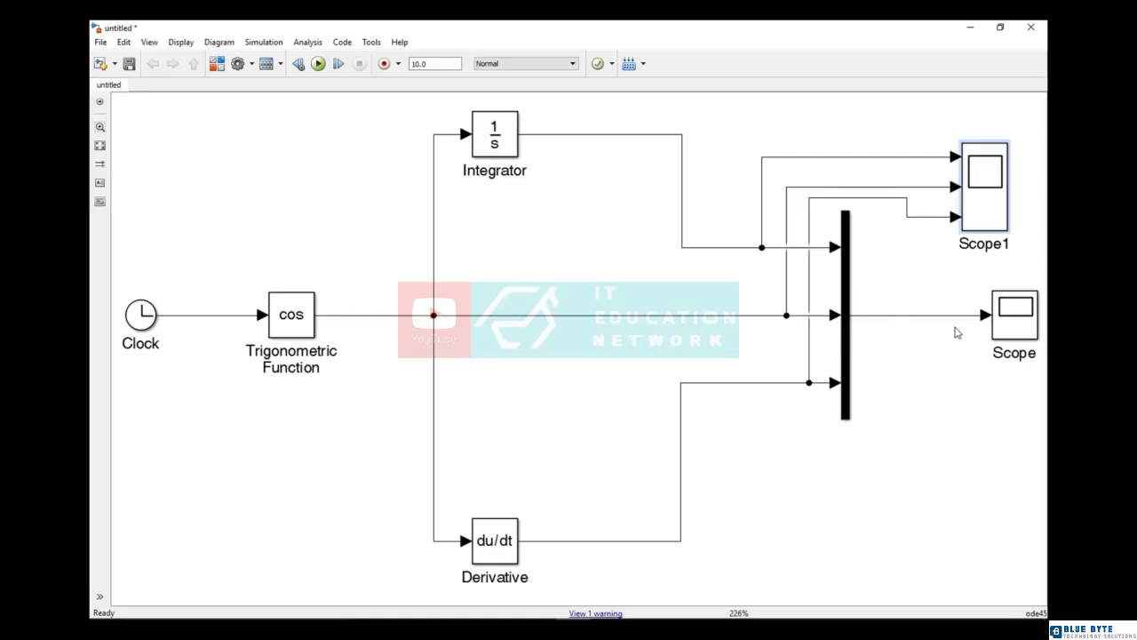
double_click(1009, 329)
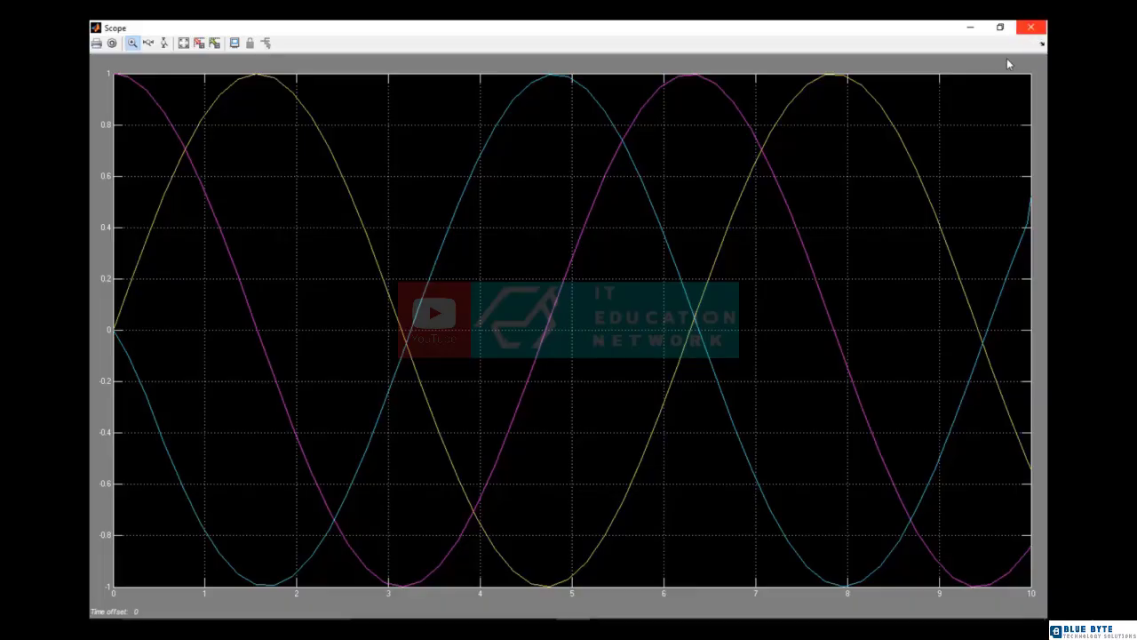
left_click(1033, 29)
left_click(978, 185)
double_click(978, 185)
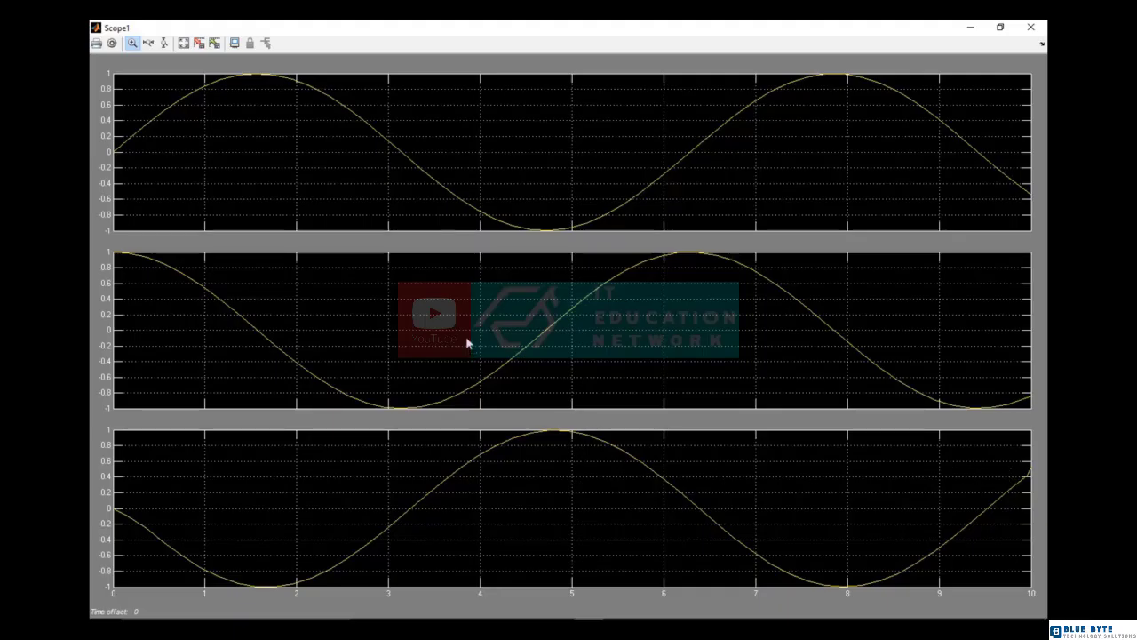
left_click(1029, 31)
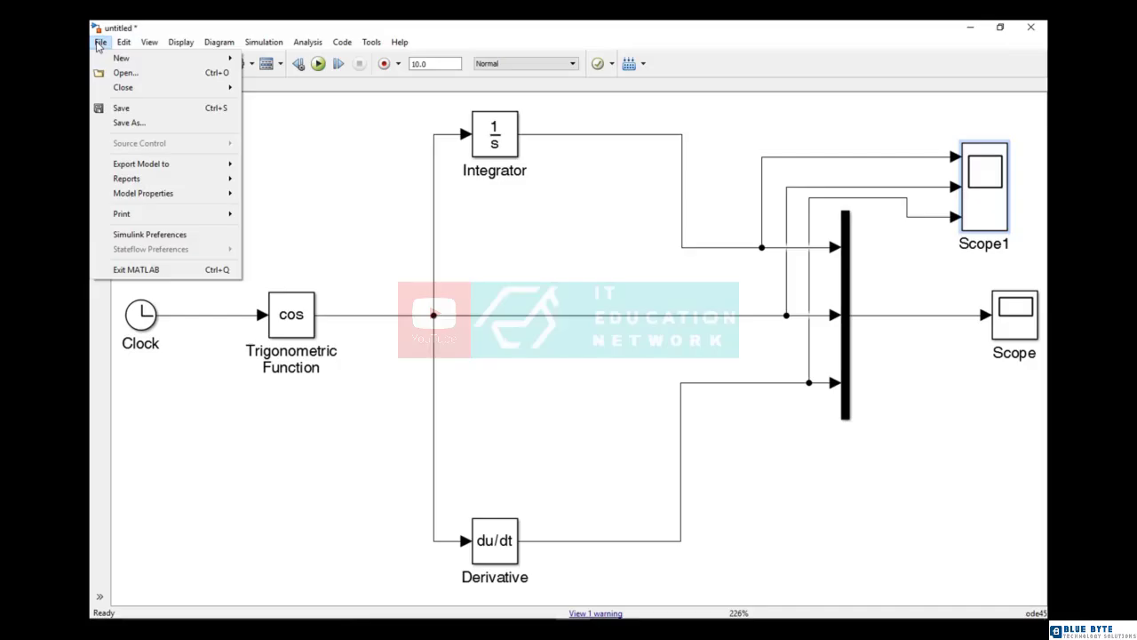
Save the model in the Matlab Files folder as EX_4.mdl, using the Simulink Models (*.mdl) file type
left_click(128, 123)
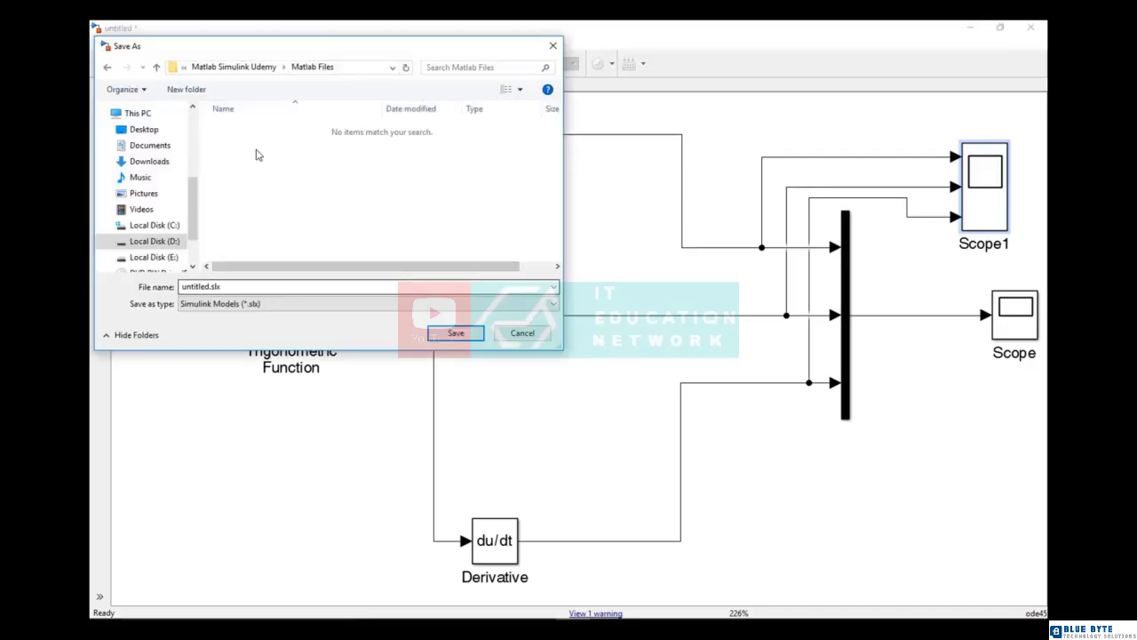
left_click(239, 284)
left_click(238, 305)
left_click(240, 318)
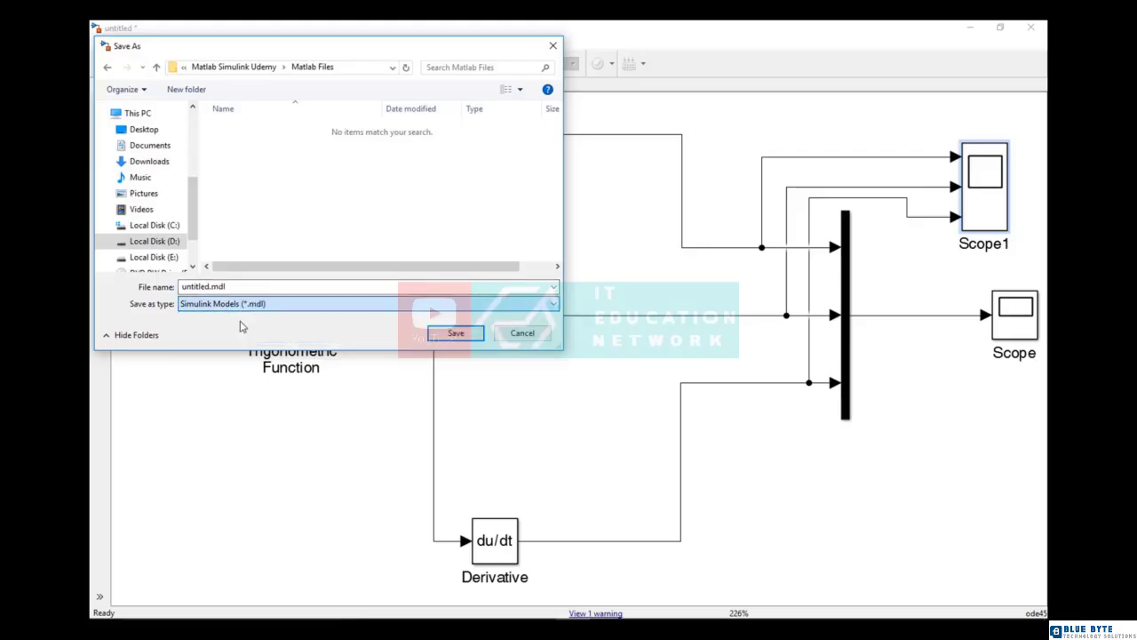
left_click(241, 128)
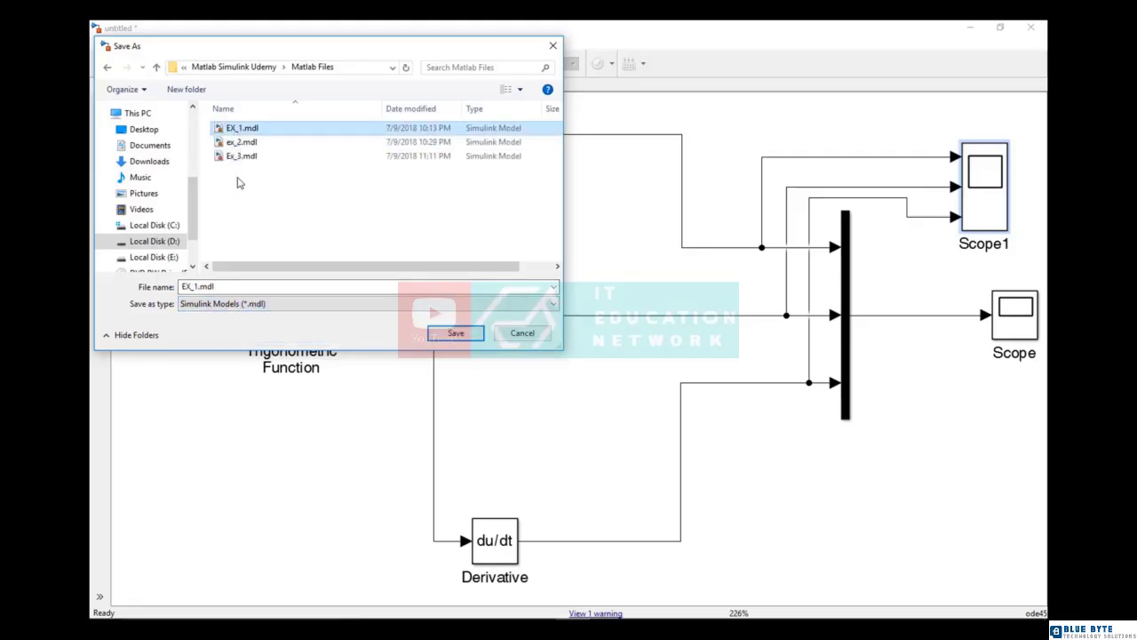
left_click(196, 287)
left_click(197, 287)
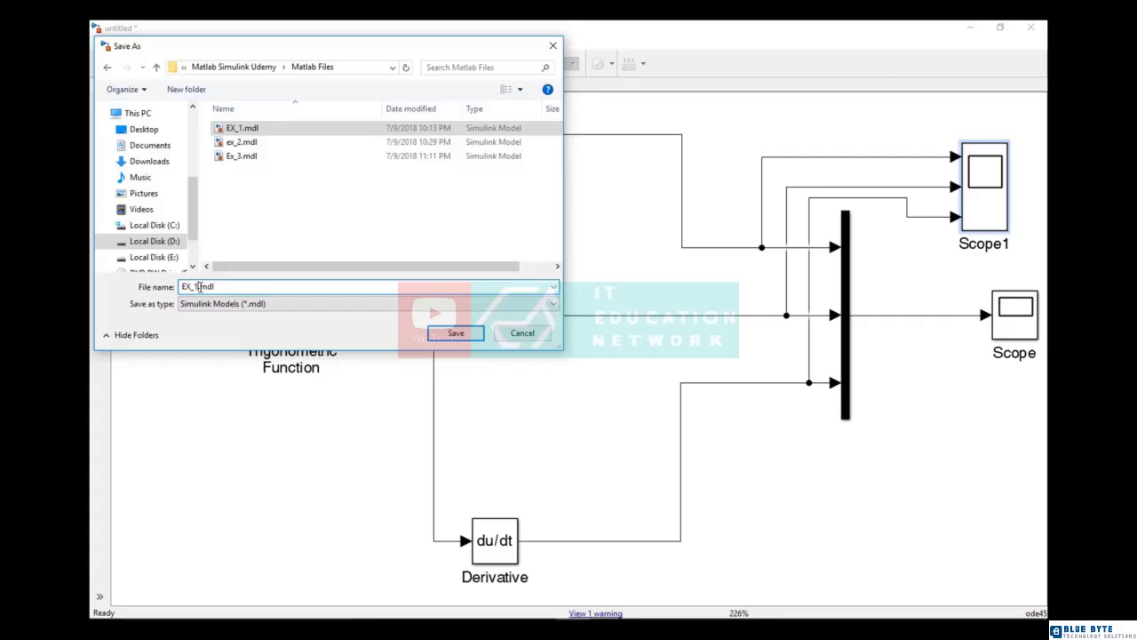
key("BackSpace")
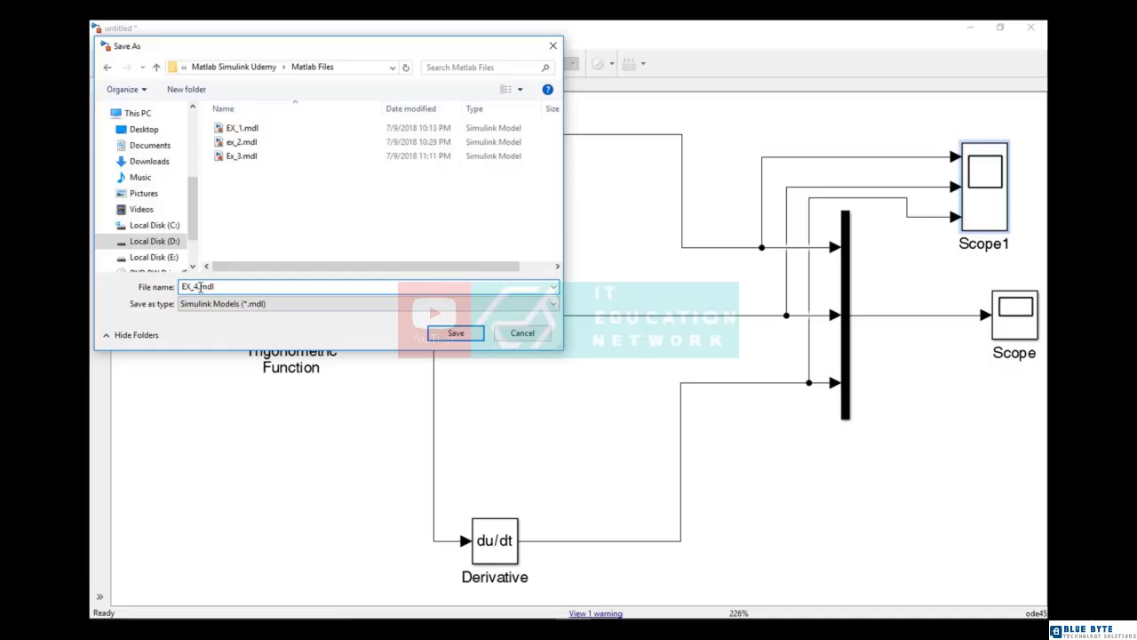
key("Return")
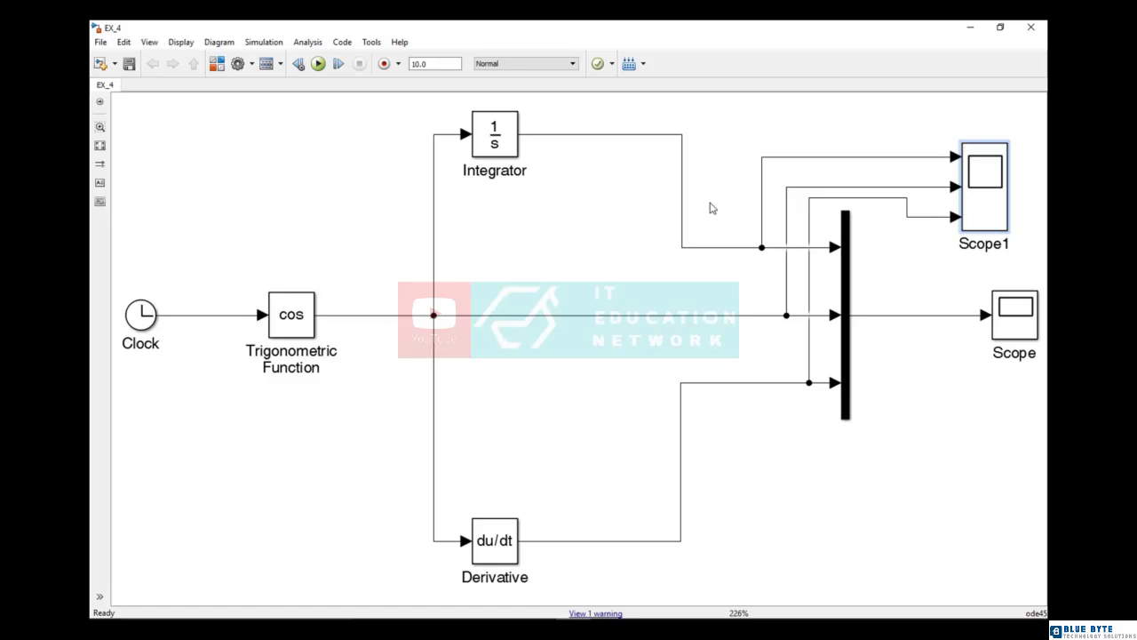
Close the EX_4 model and create a new blank model from the Simulink Library Browser
left_click(1031, 28)
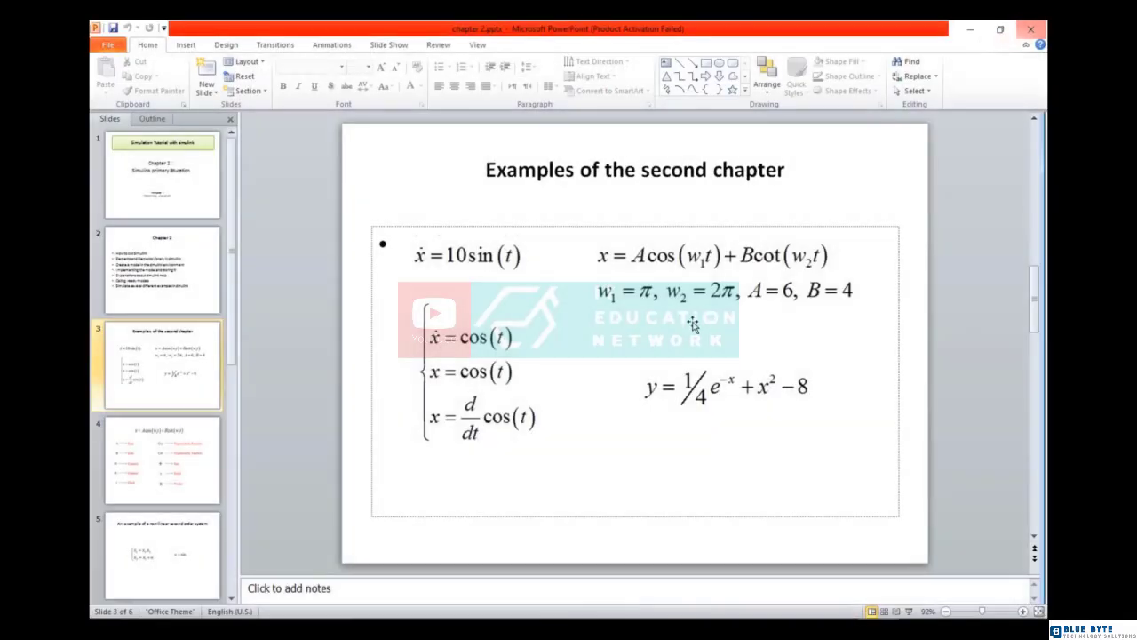
mouse_move(701, 617)
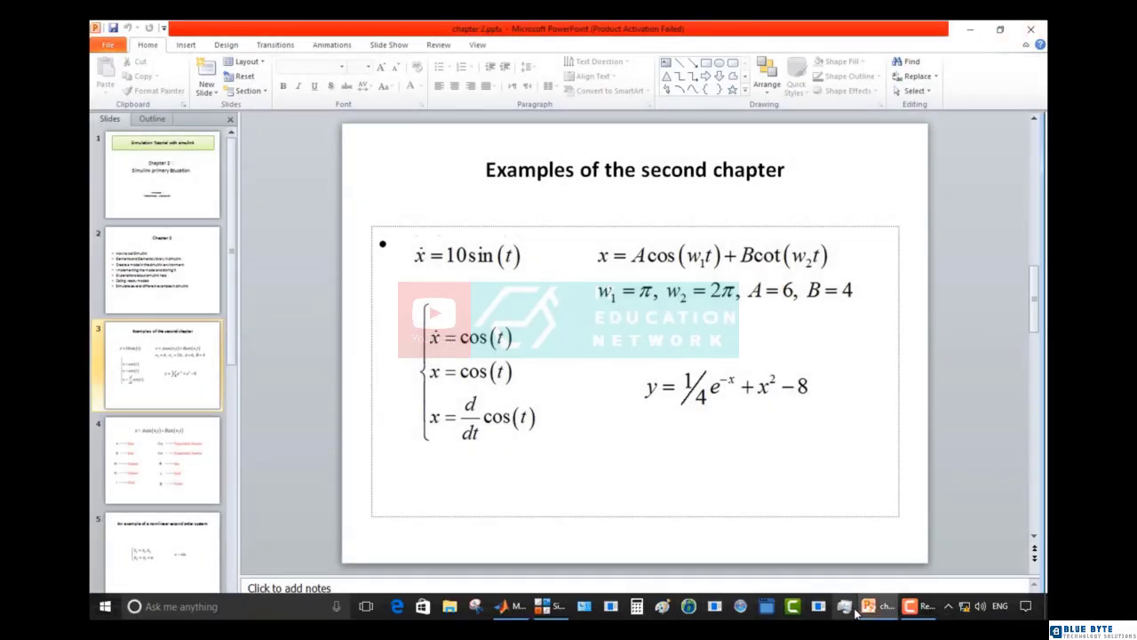
left_click(884, 611)
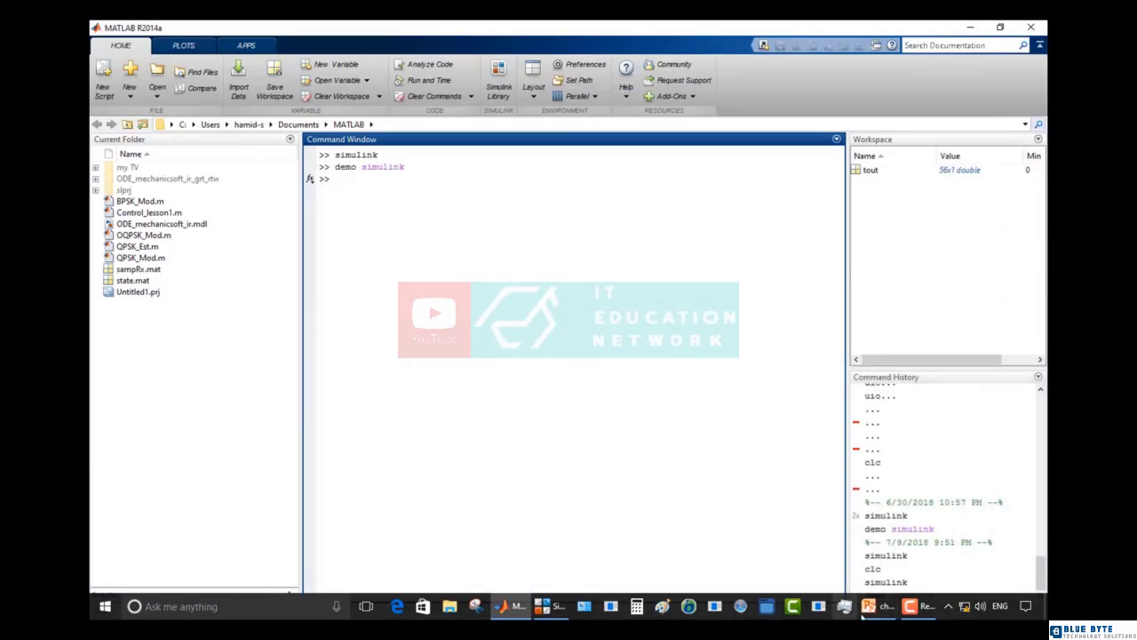
left_click(865, 613)
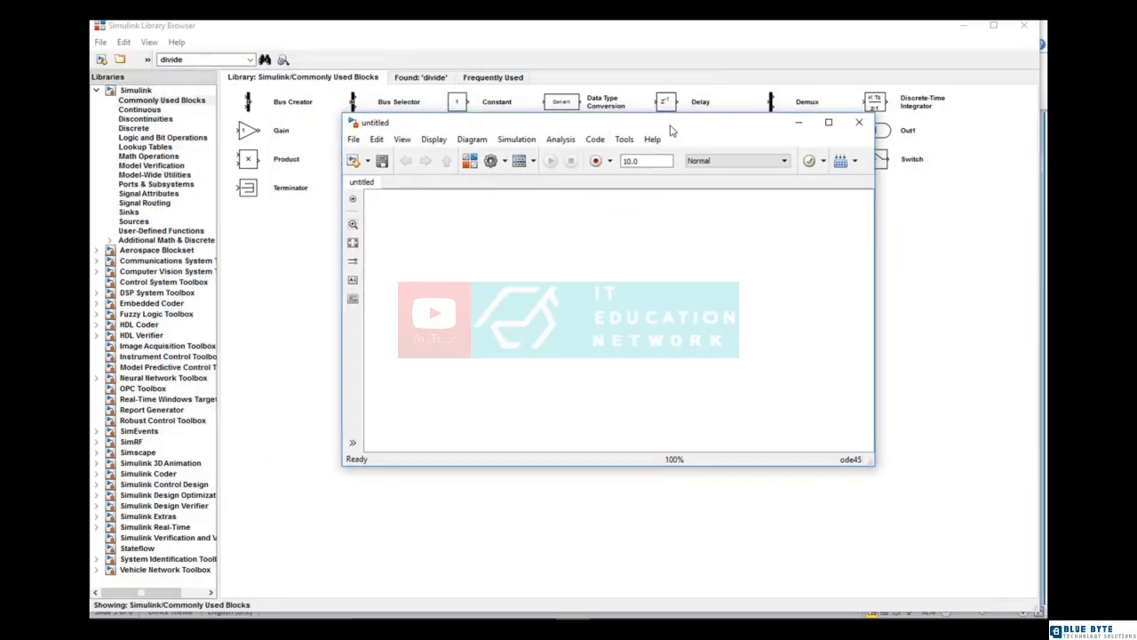
Add two Math Function blocks from the Math Operations library to the untitled model
left_click(146, 158)
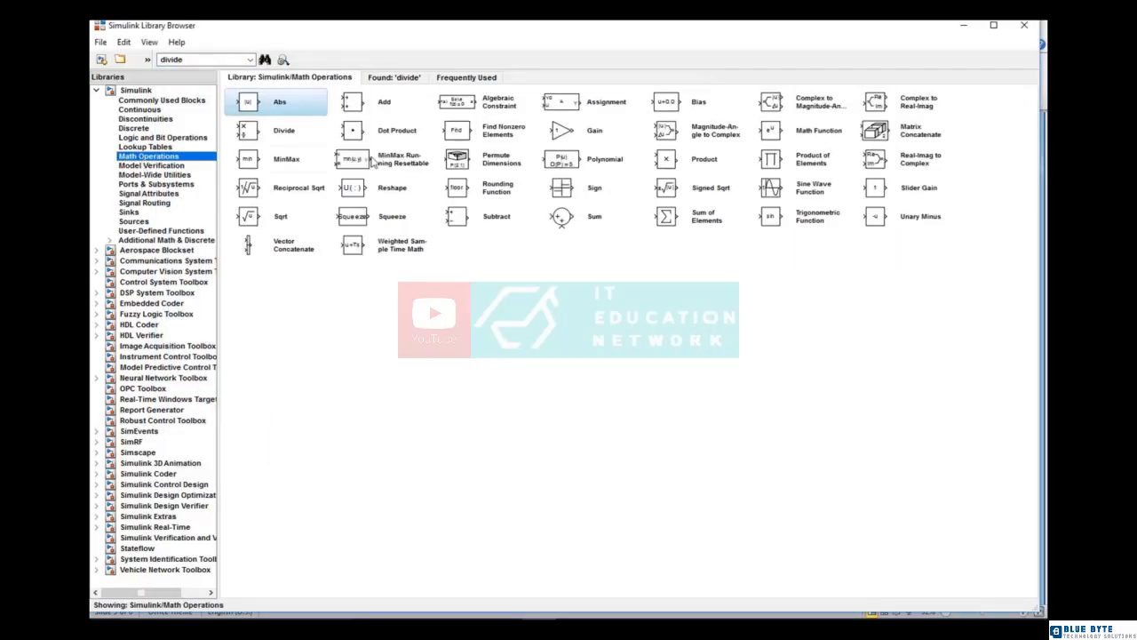
left_click(797, 135)
right_click(796, 133)
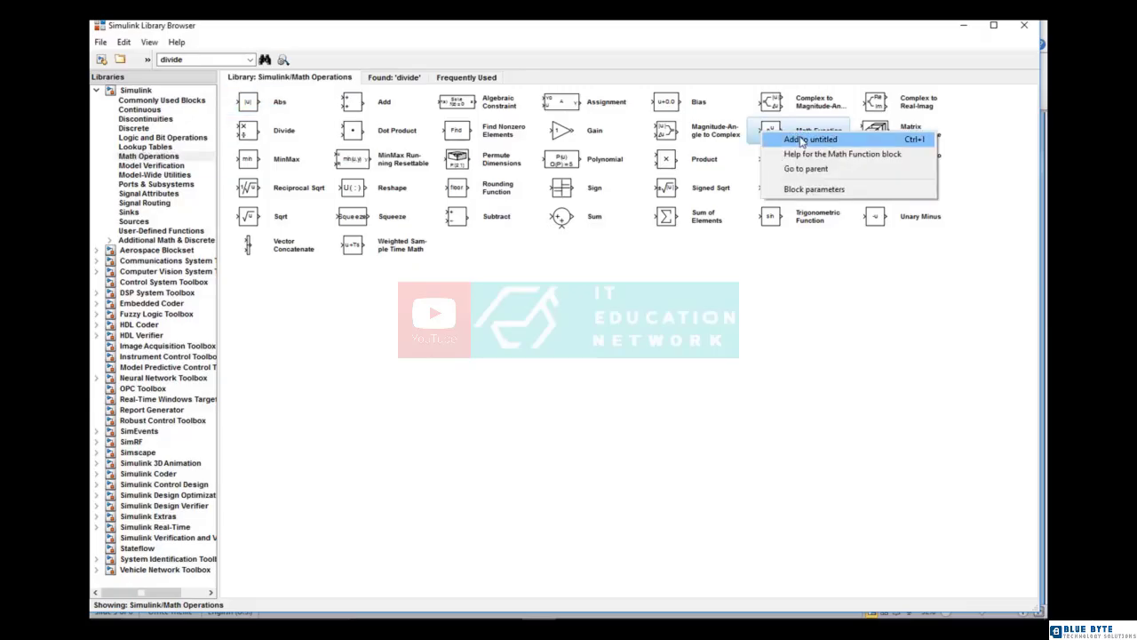
left_click(802, 140)
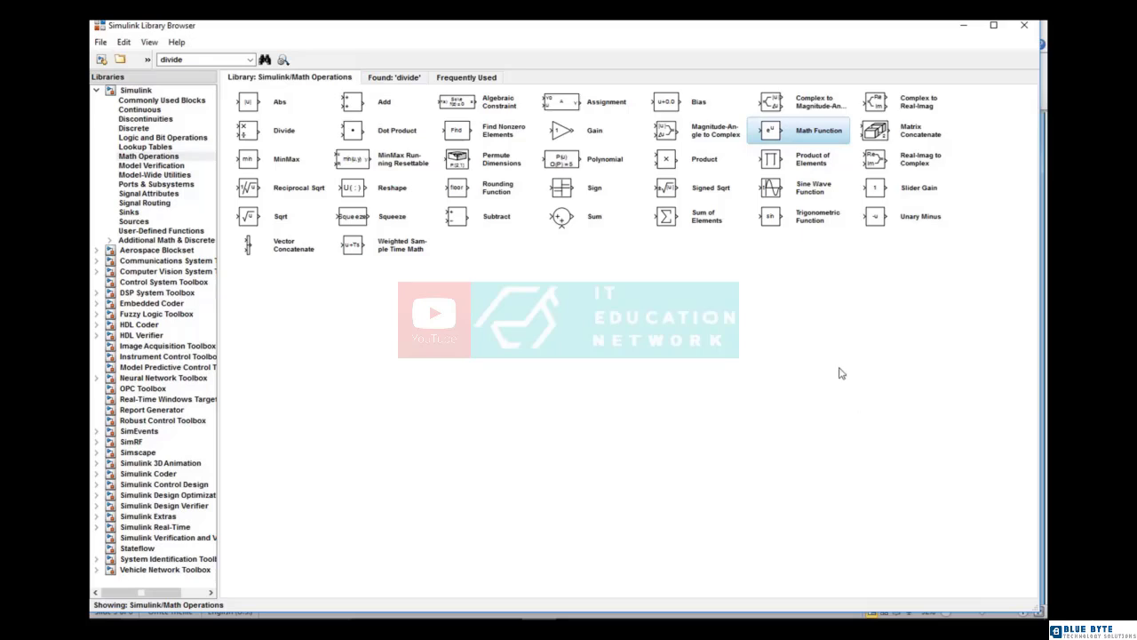
right_click(796, 138)
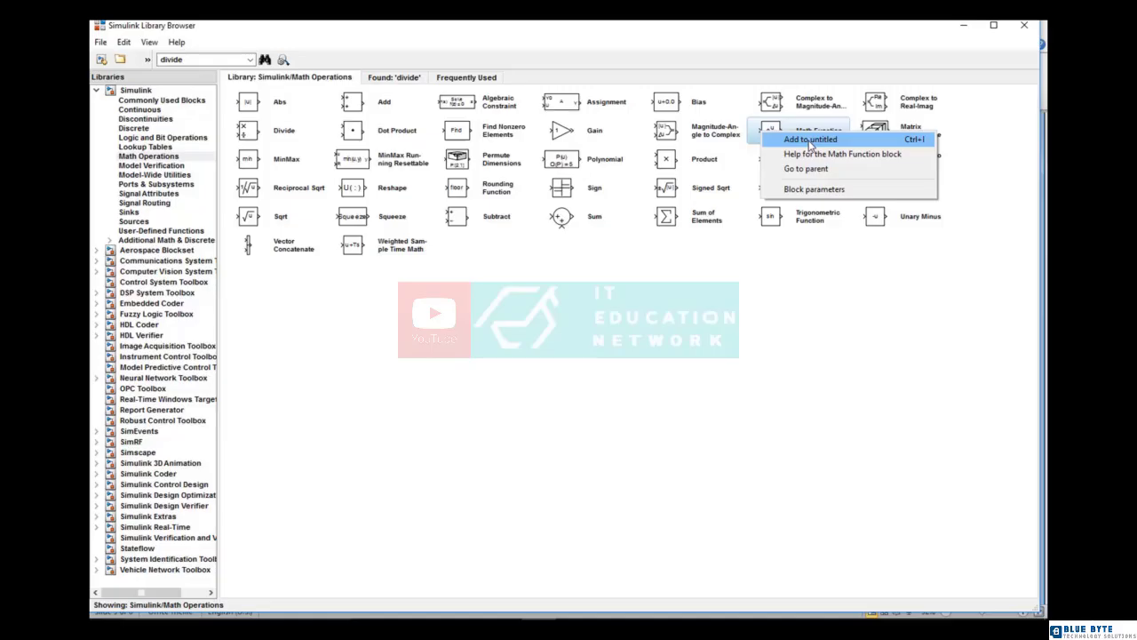
left_click(810, 140)
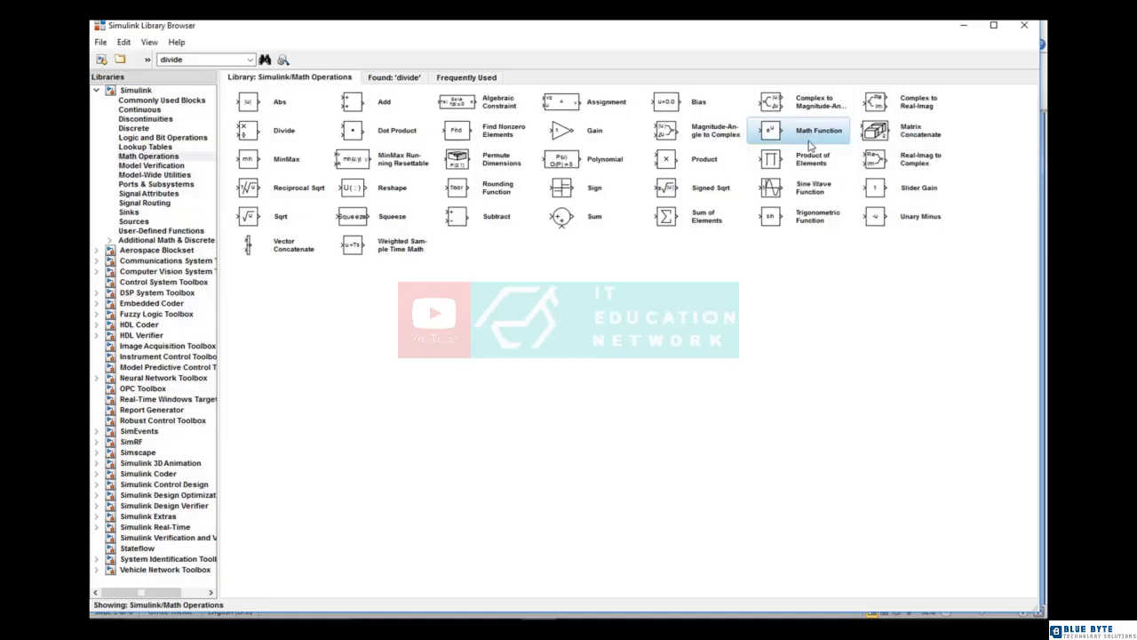
Add a Constant, a Sum and a Scope block from the Commonly Used Blocks library to the untitled model
left_click(201, 104)
right_click(472, 109)
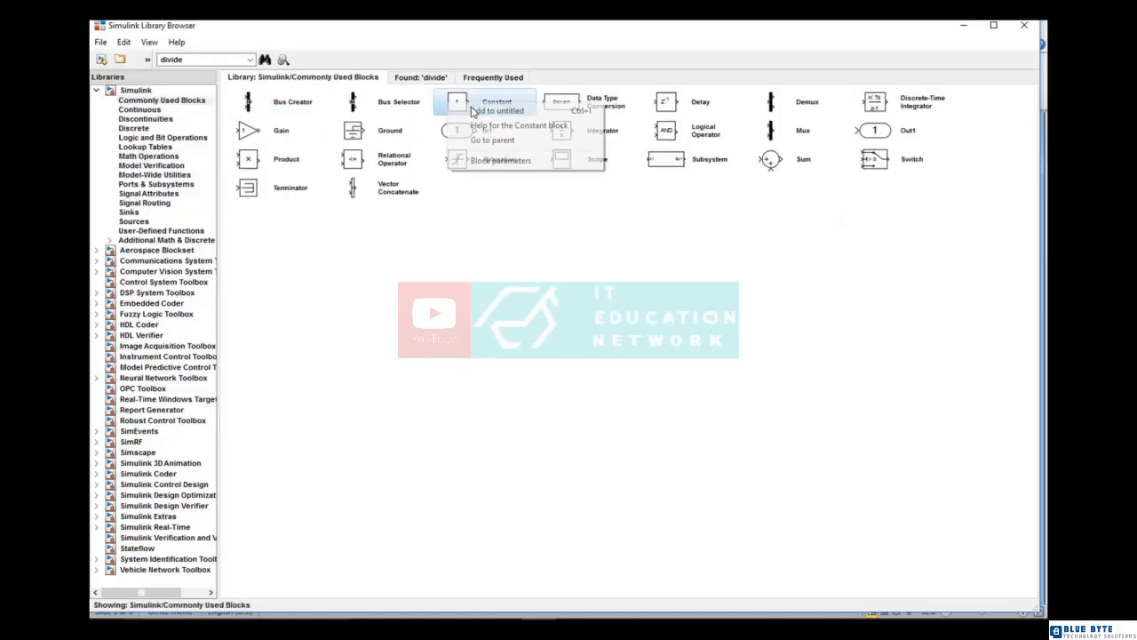
left_click(472, 110)
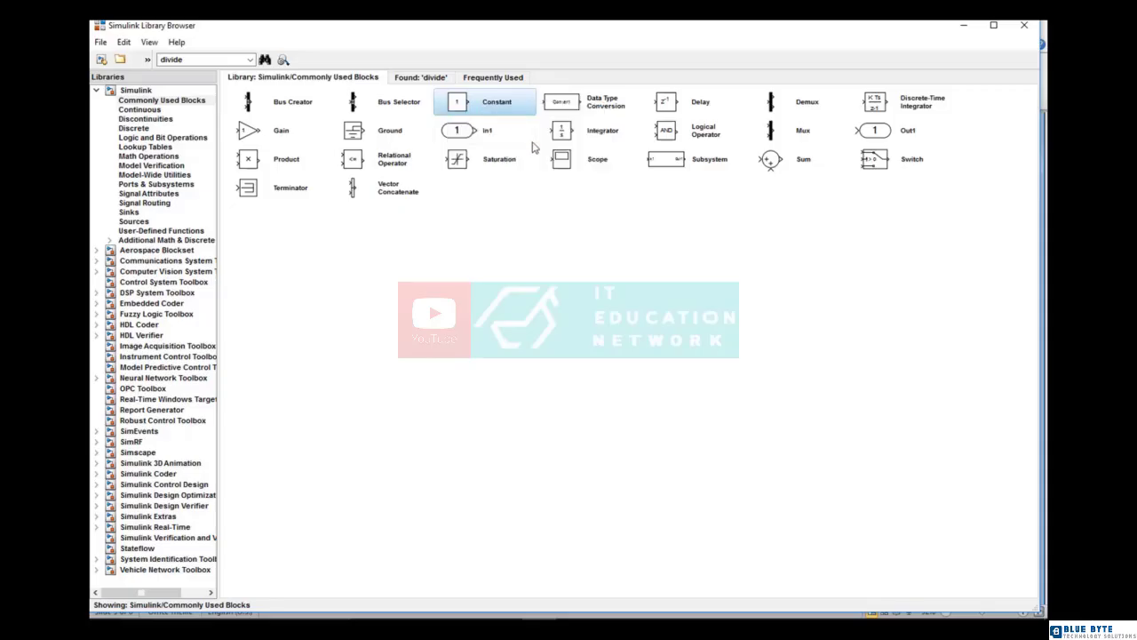
left_click(770, 169)
right_click(766, 163)
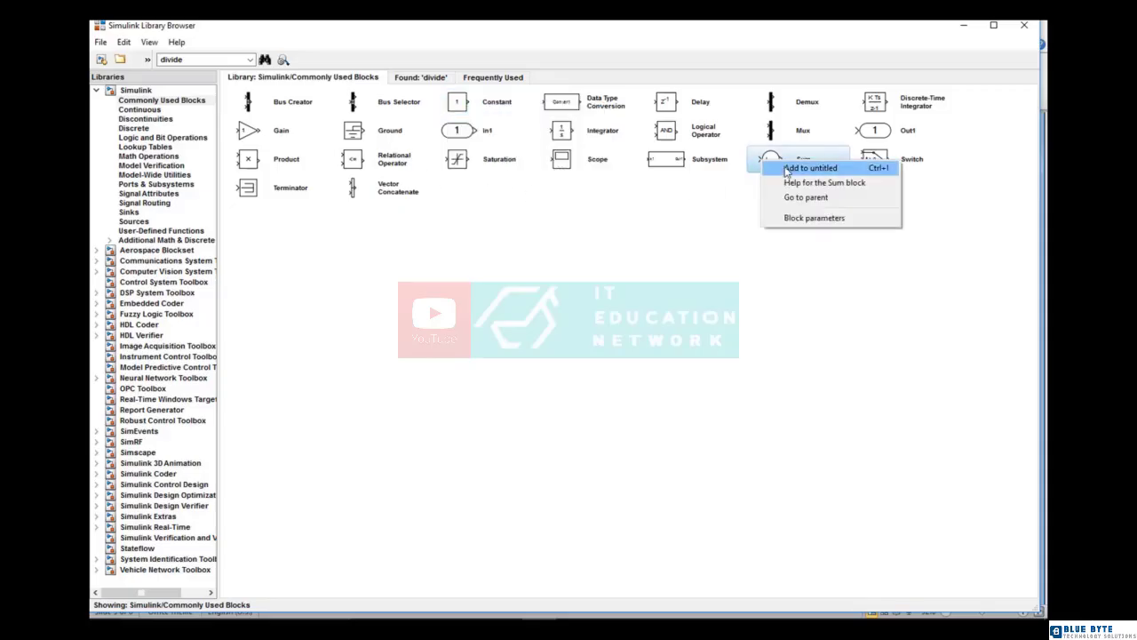
left_click(788, 170)
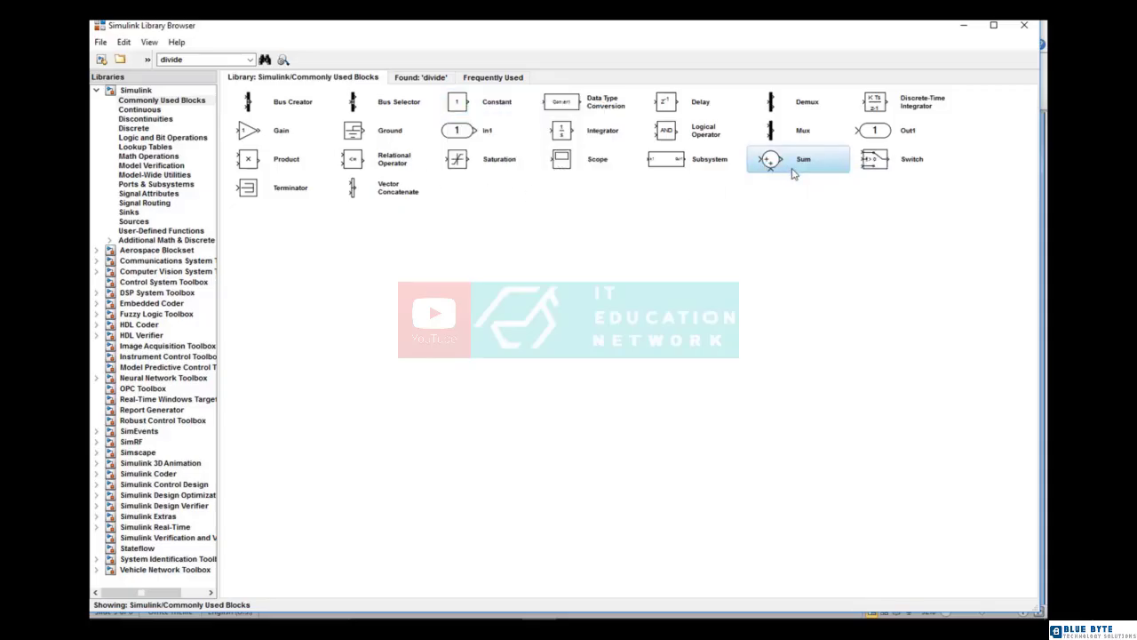
right_click(585, 167)
left_click(589, 171)
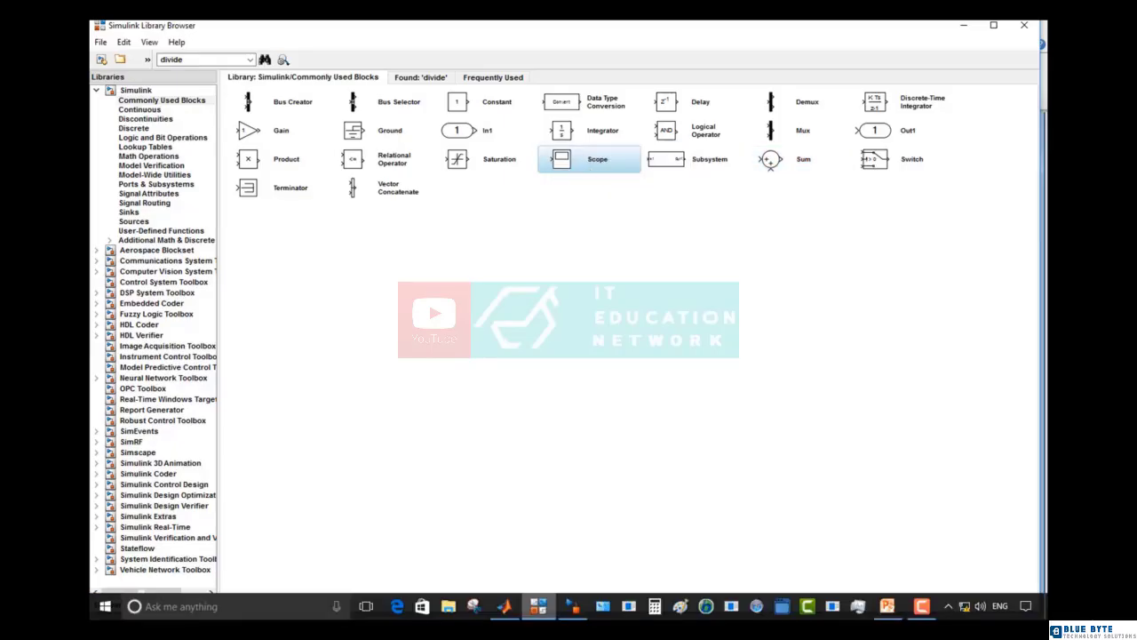
Maximize the untitled model and spread out its stacked blocks: Constant first, both Math Functions in the middle, Scope and Sum at the far end
left_click(572, 609)
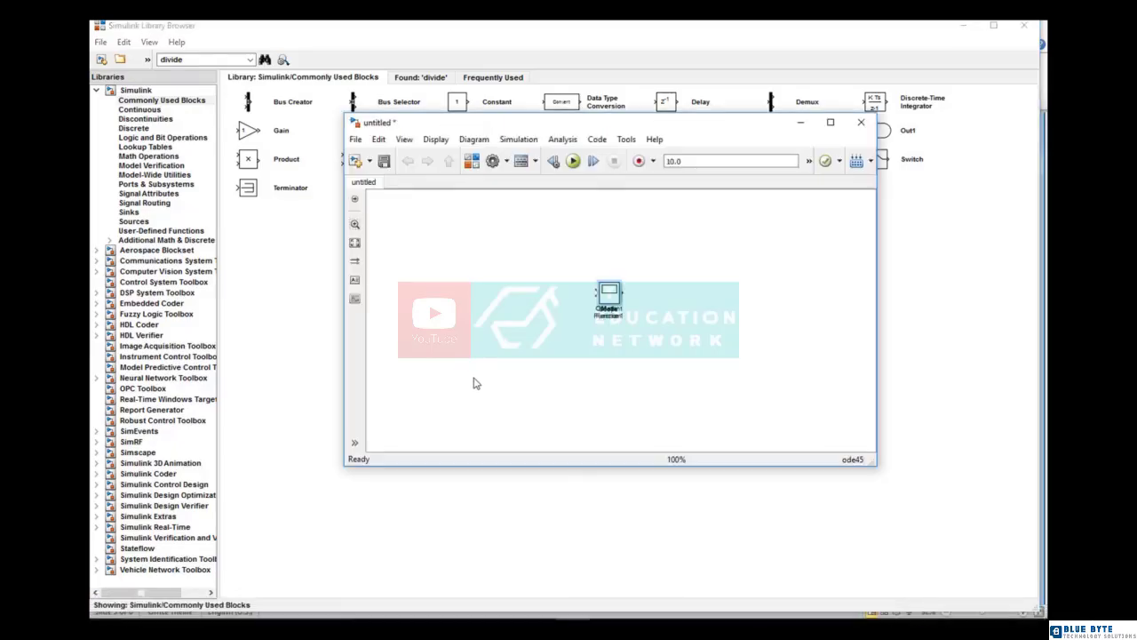
left_click(840, 127)
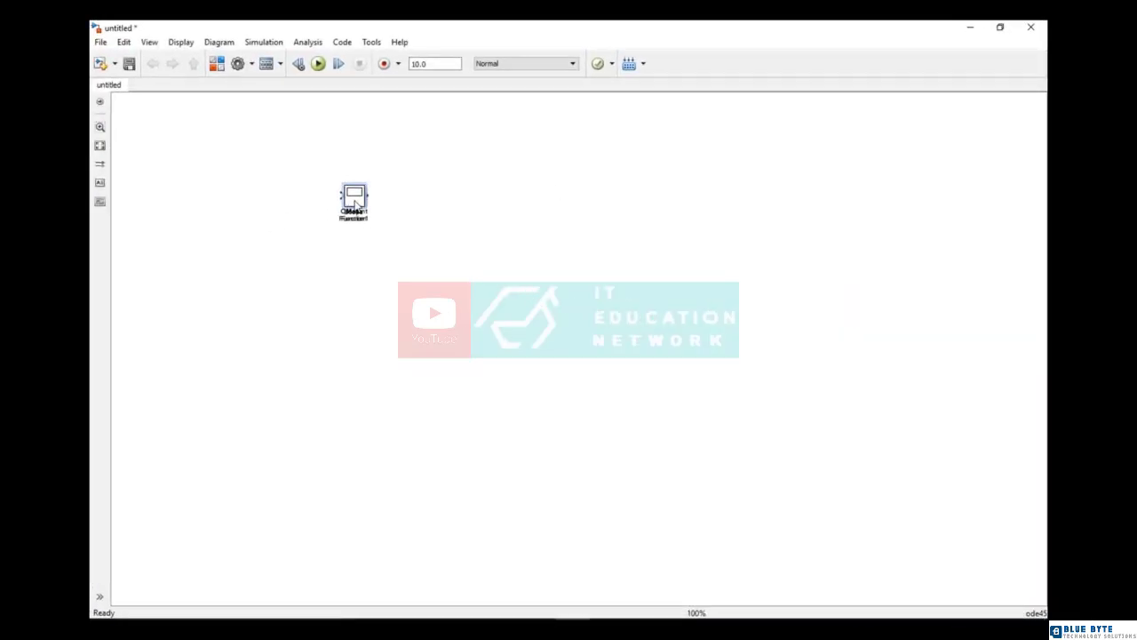
left_click_drag(355, 204, 564, 238)
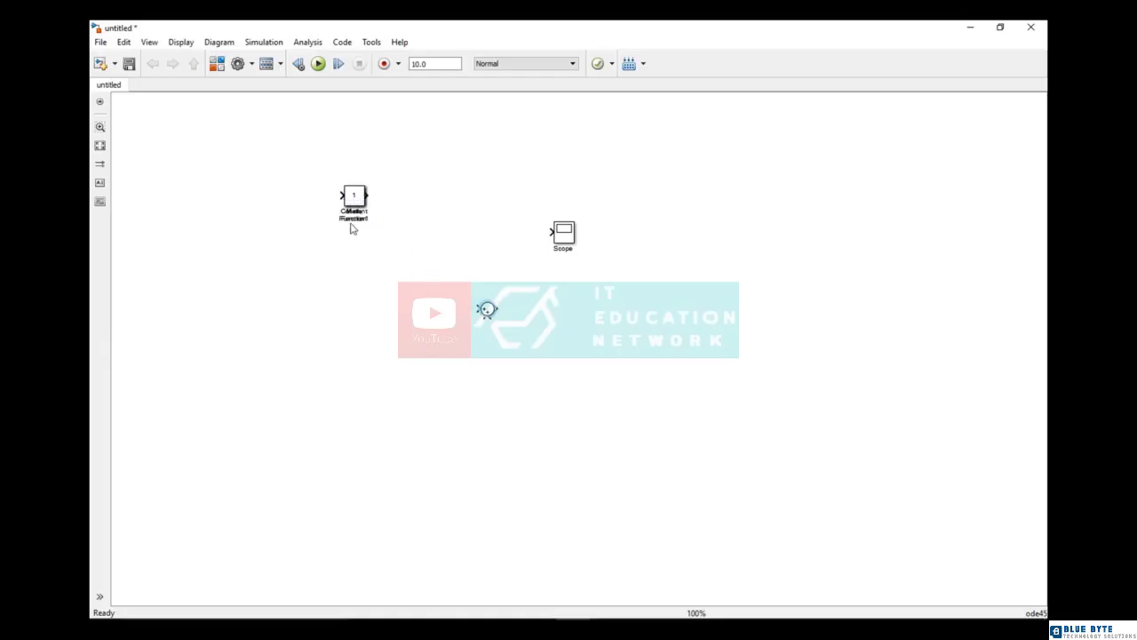
left_click_drag(352, 206, 324, 164)
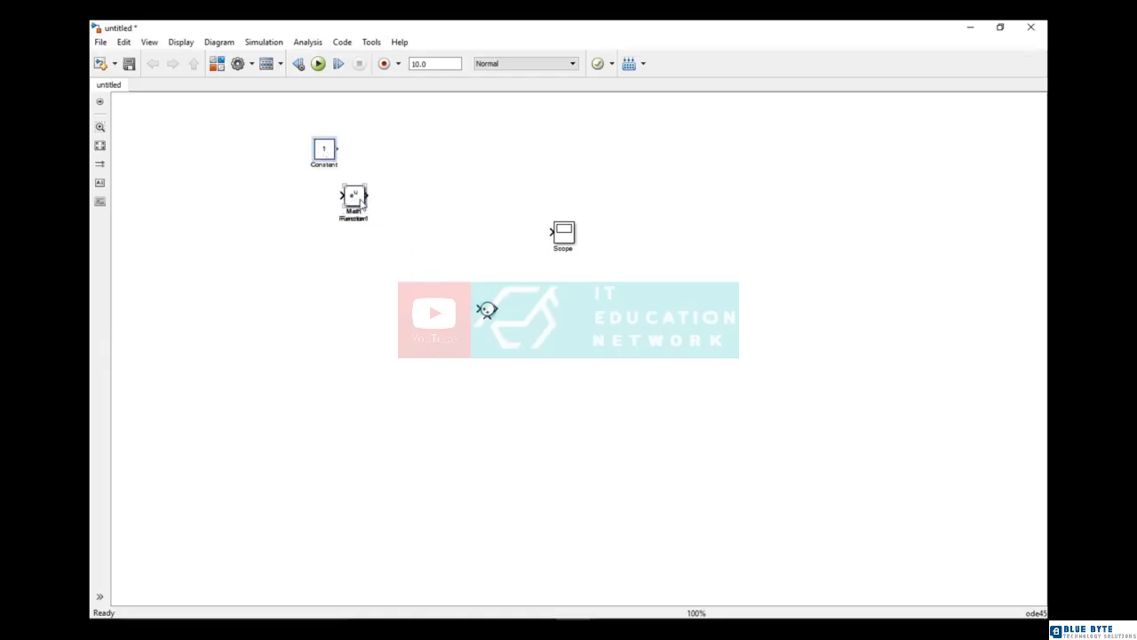
left_click_drag(360, 204, 412, 169)
left_click_drag(360, 199, 407, 231)
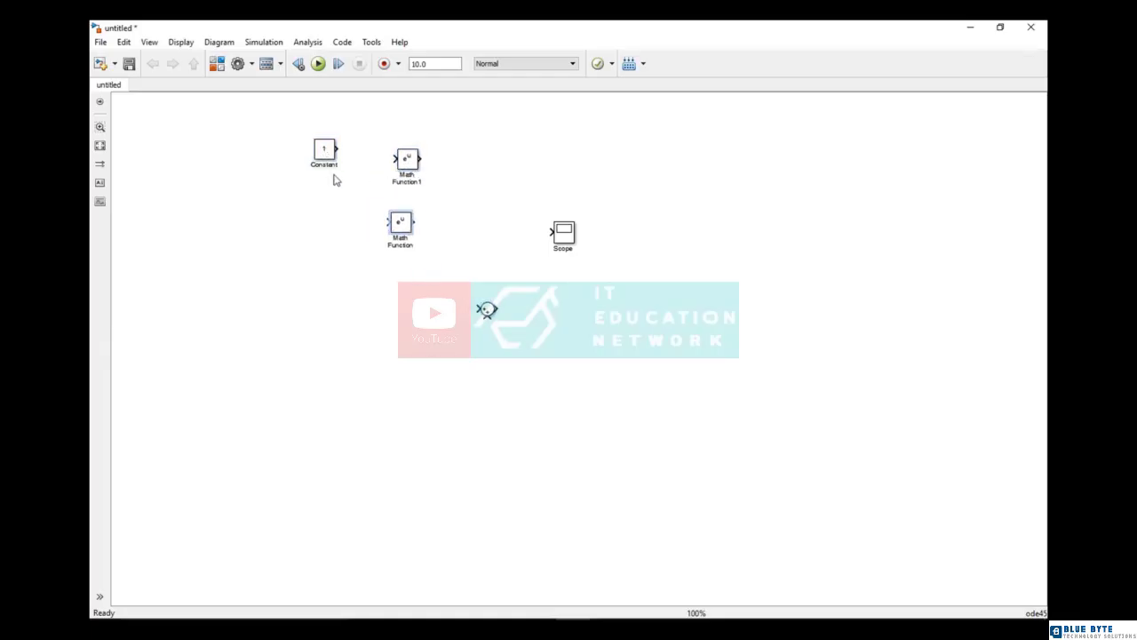
left_click_drag(325, 156, 238, 213)
left_click_drag(411, 163, 487, 236)
left_click_drag(573, 244, 710, 242)
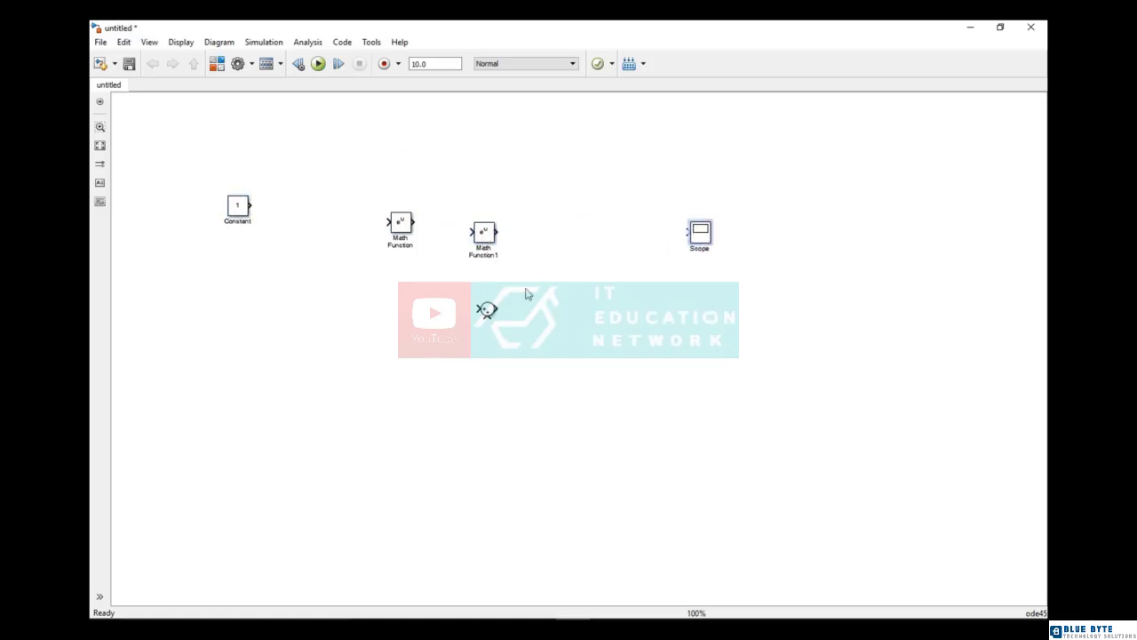
left_click_drag(489, 309, 746, 270)
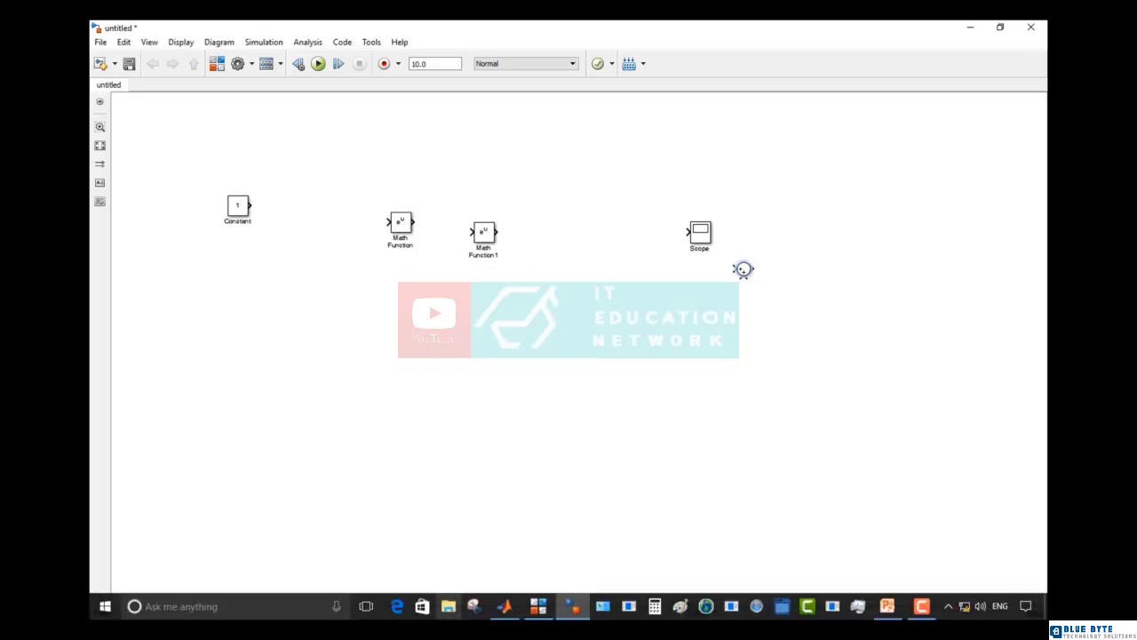
Add a Clock block from the Sources library and line it up with the first Math Function below the Constant
left_click(538, 608)
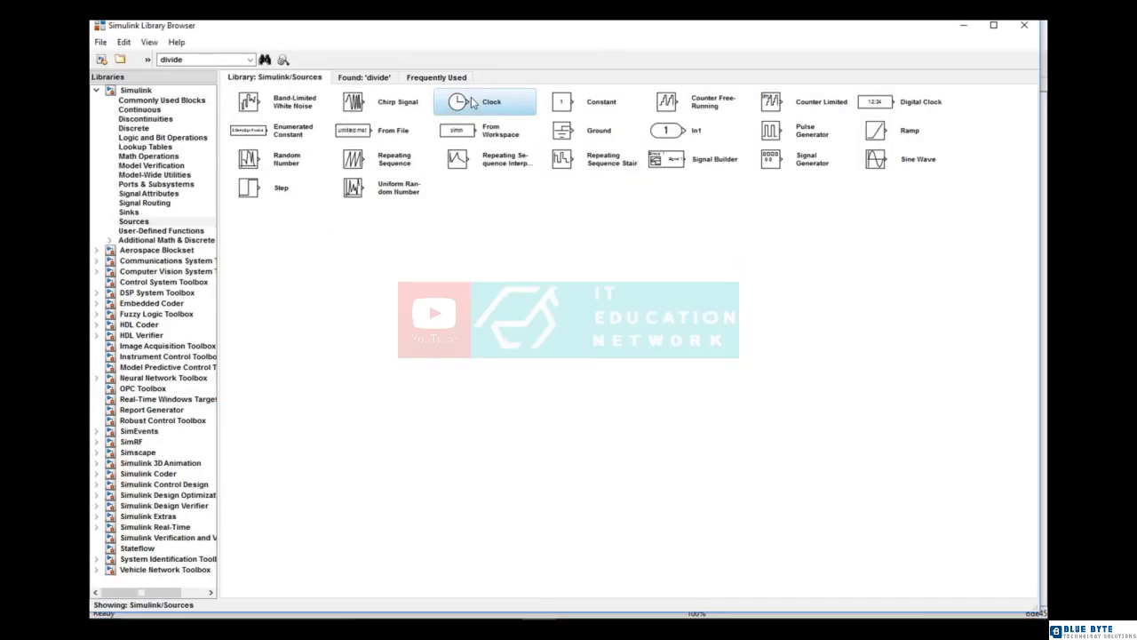
right_click(472, 103)
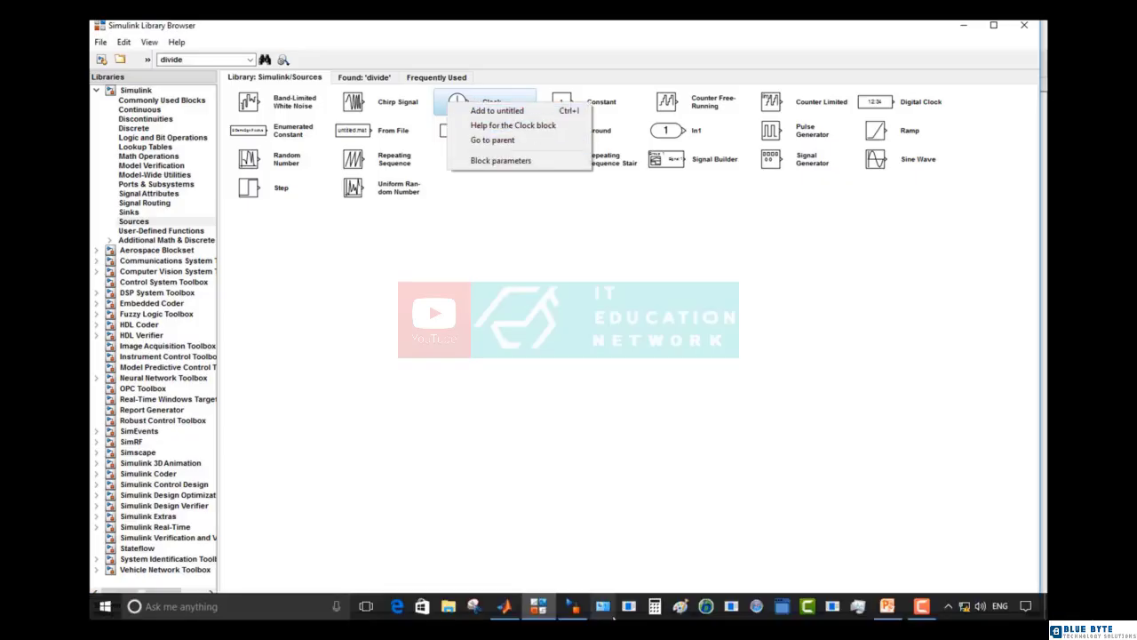
left_click(576, 610)
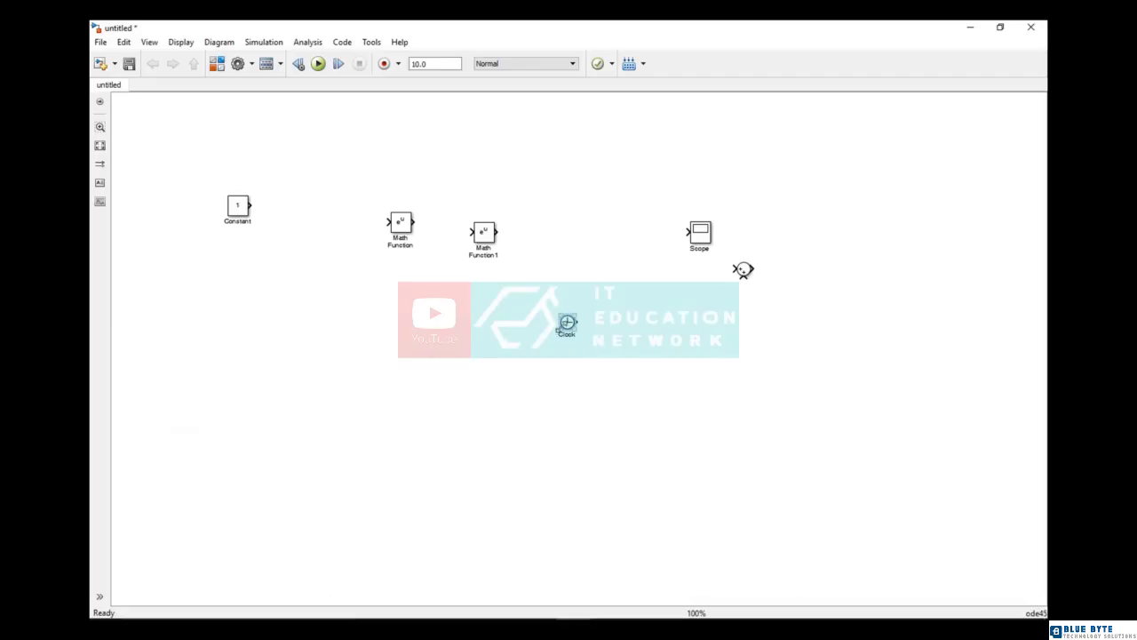
left_click_drag(570, 329, 297, 300)
left_click_drag(399, 230, 396, 304)
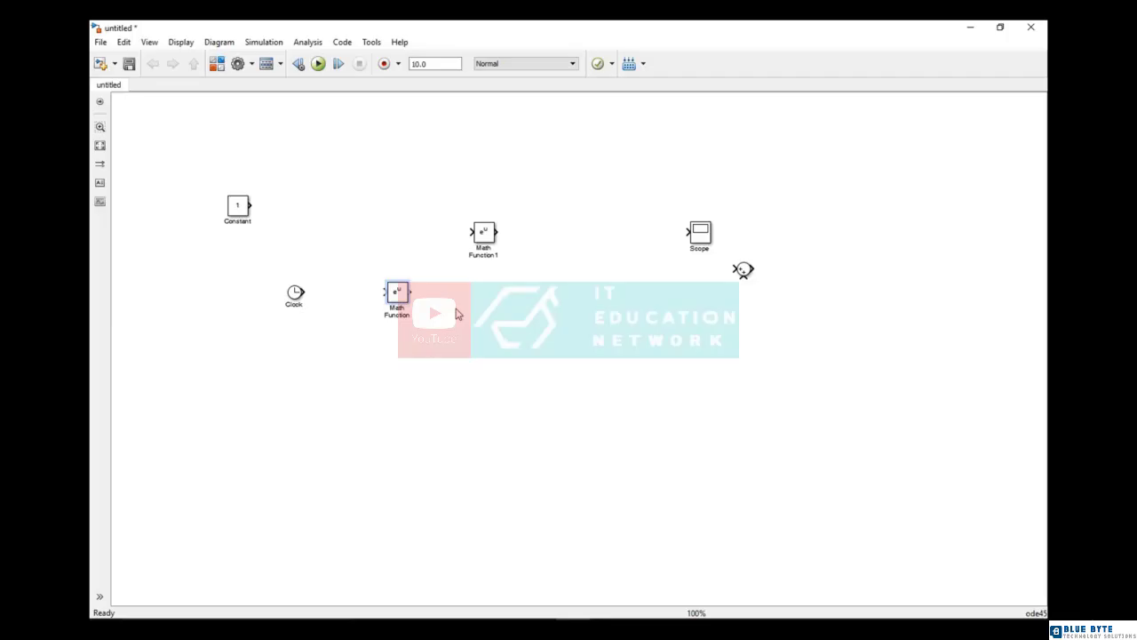
Add a Gain block from the Commonly Used Blocks library and place it between the Clock and the first Math Function
mouse_move(604, 615)
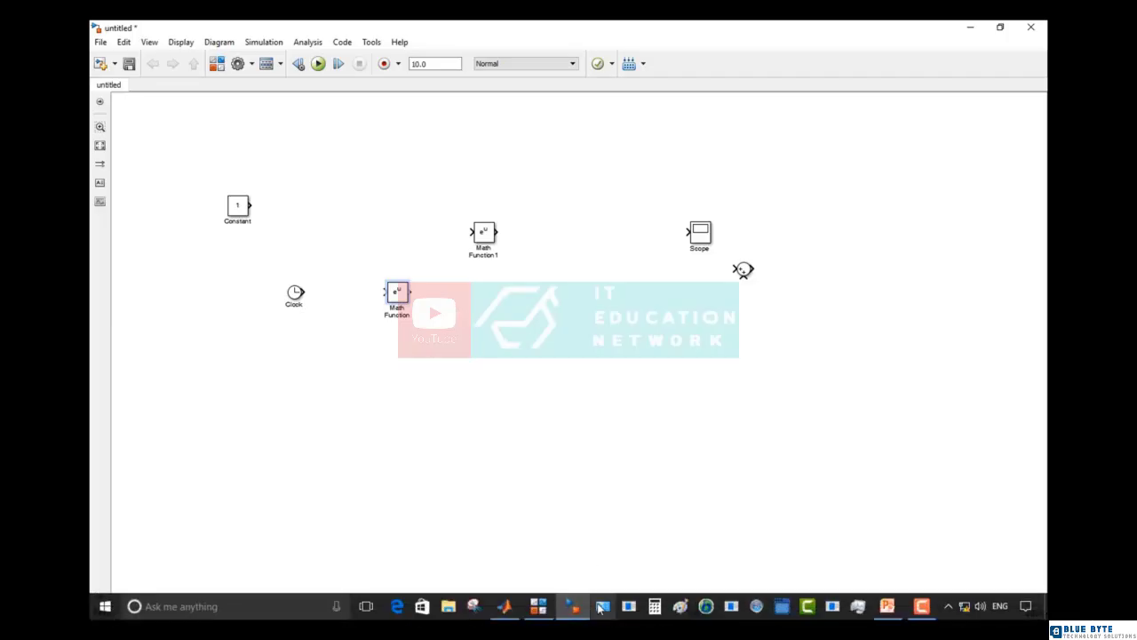
left_click(538, 608)
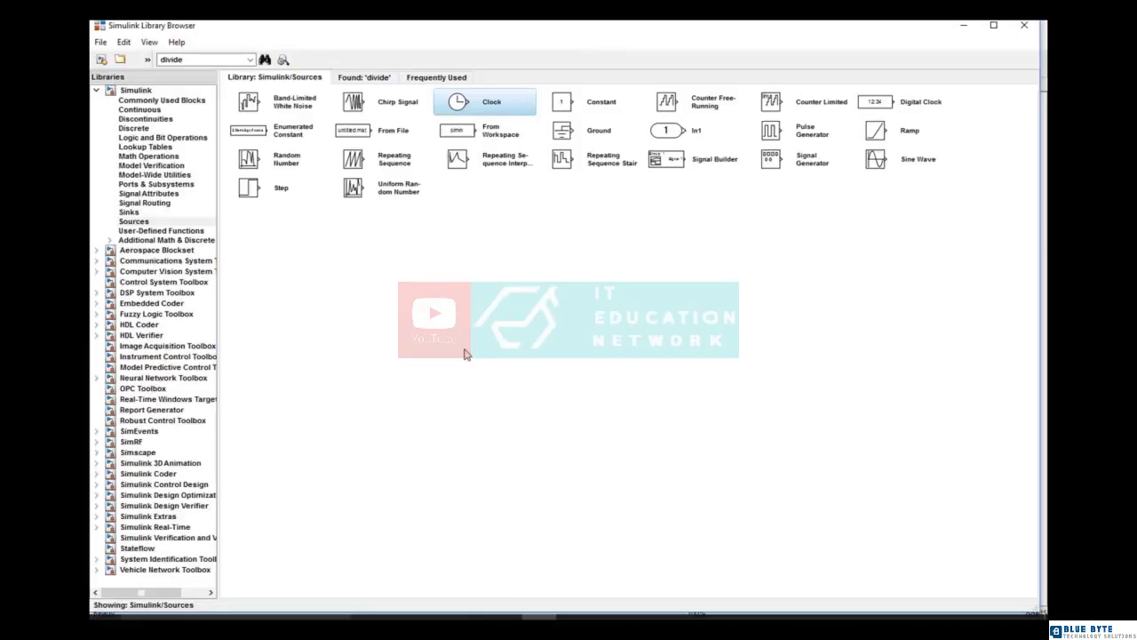
right_click(584, 107)
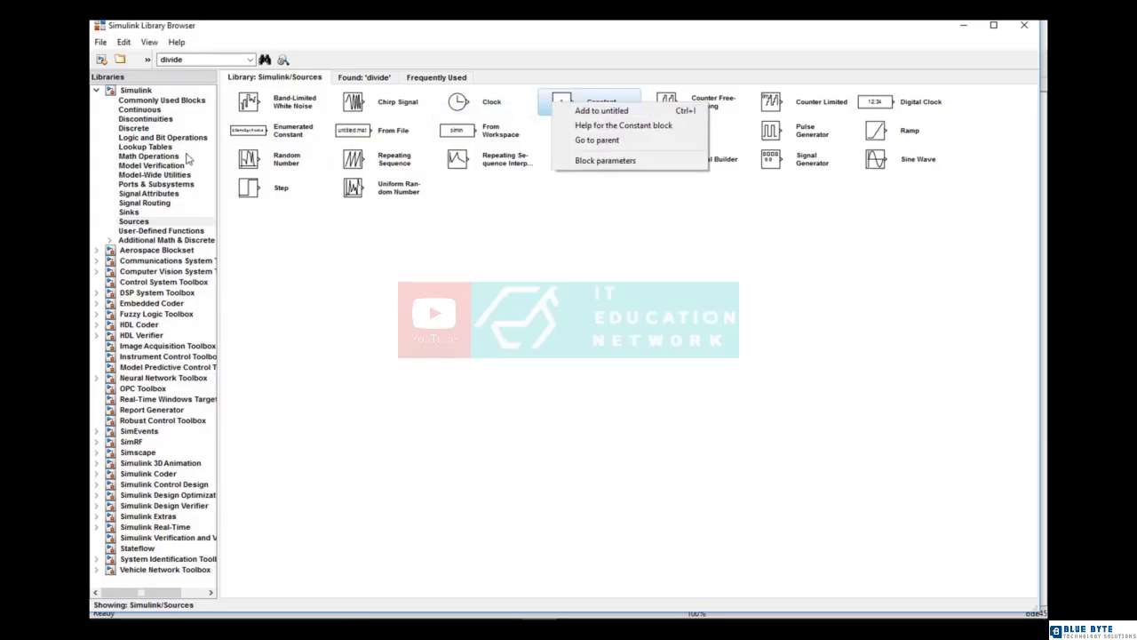
left_click(149, 157)
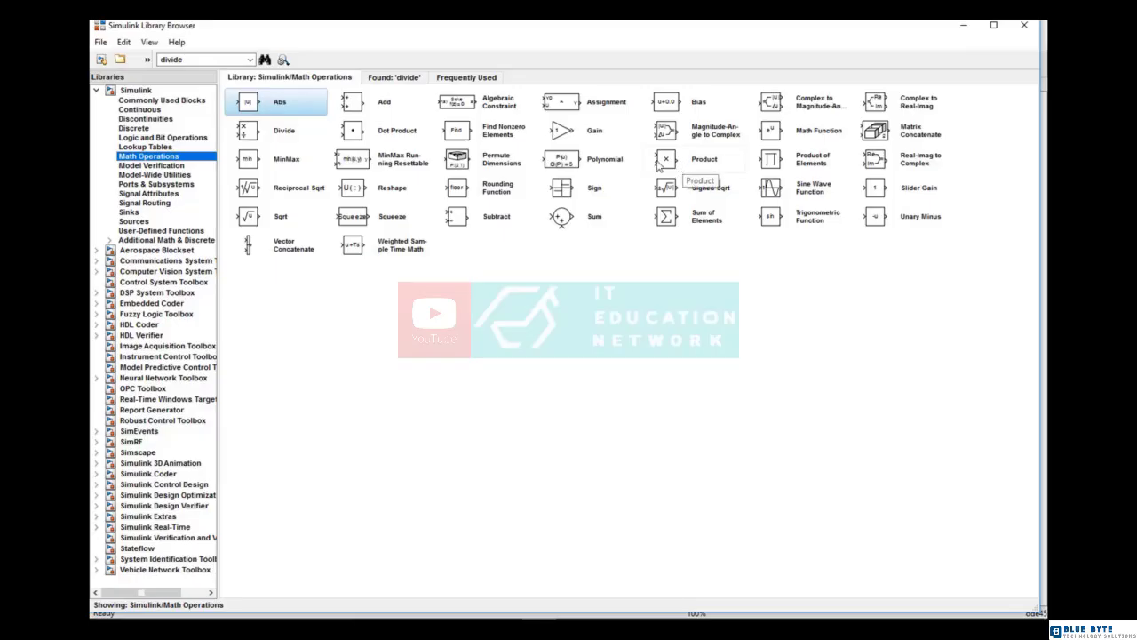
left_click(191, 110)
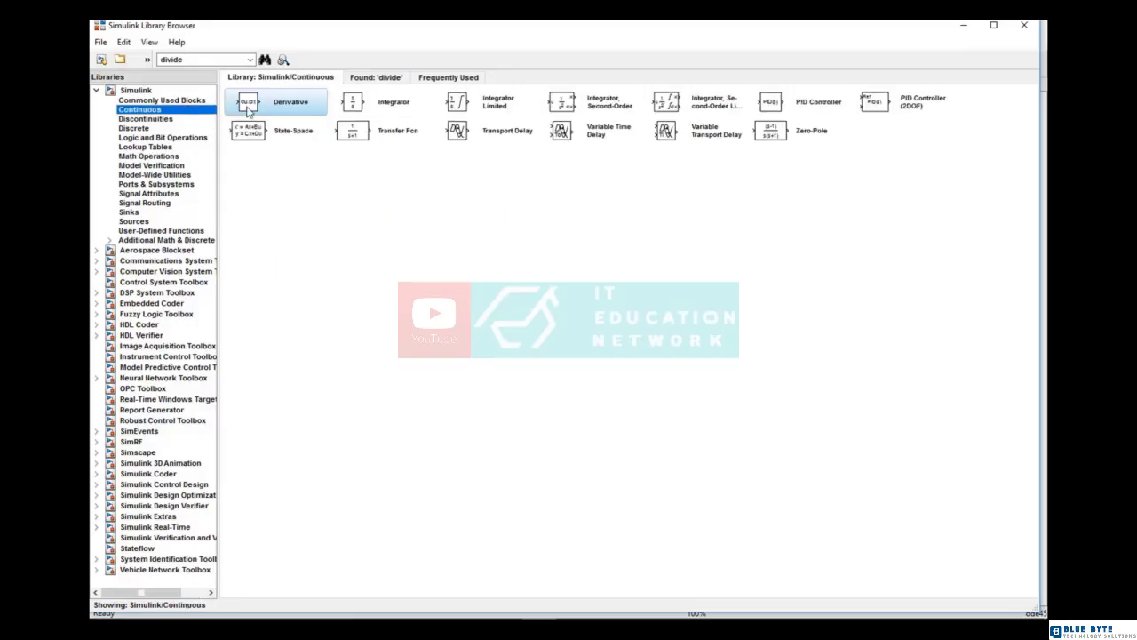
left_click(194, 102)
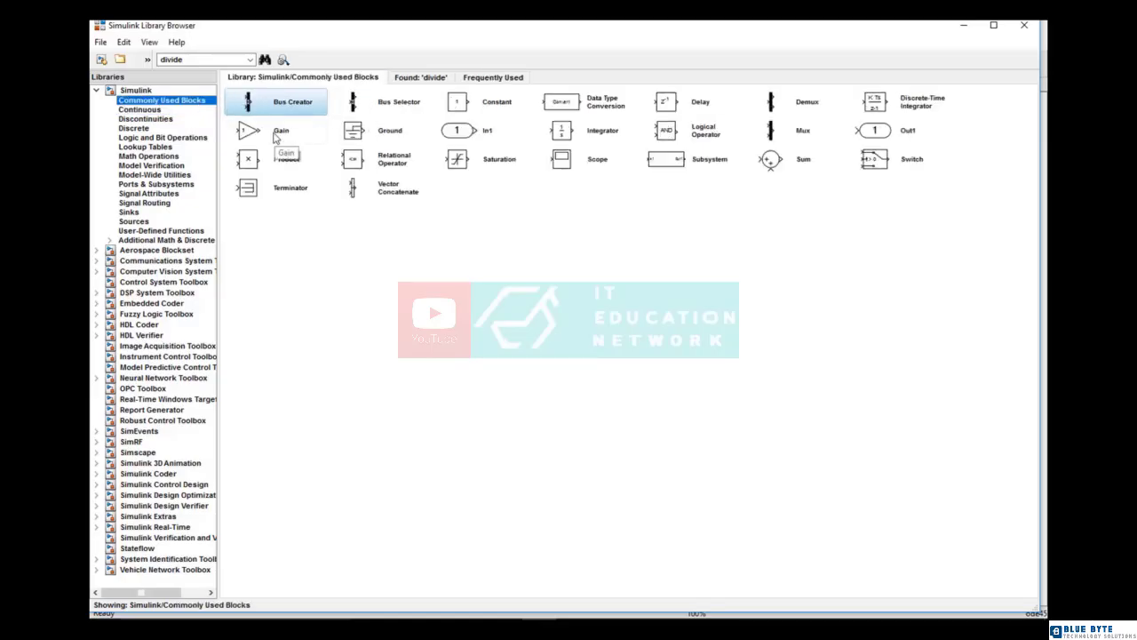
right_click(274, 134)
left_click(285, 137)
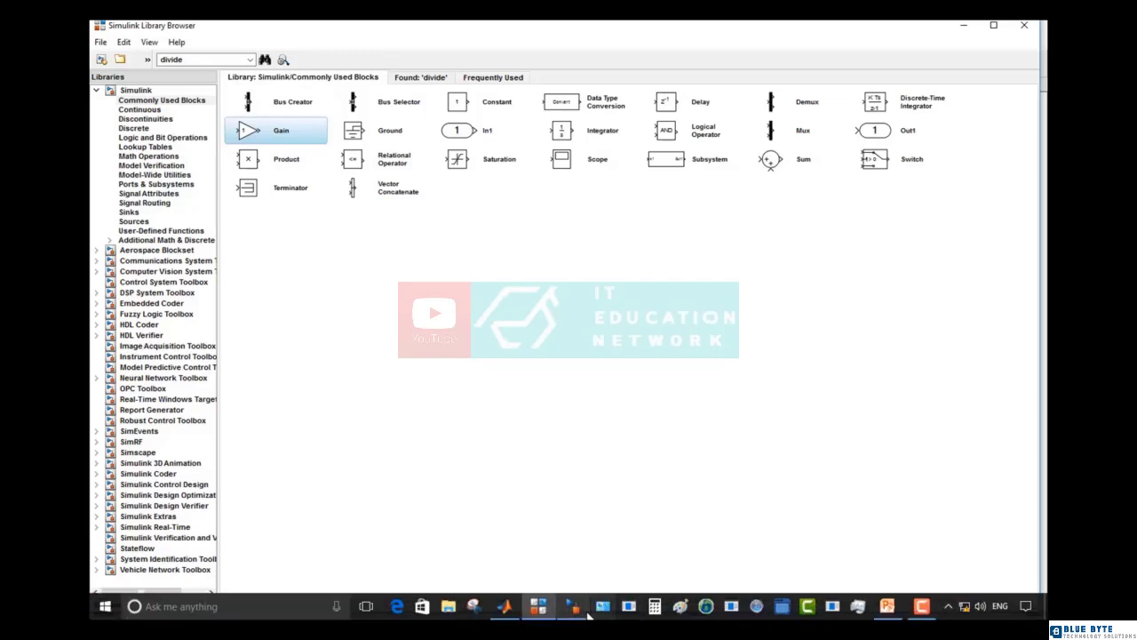
left_click(579, 611)
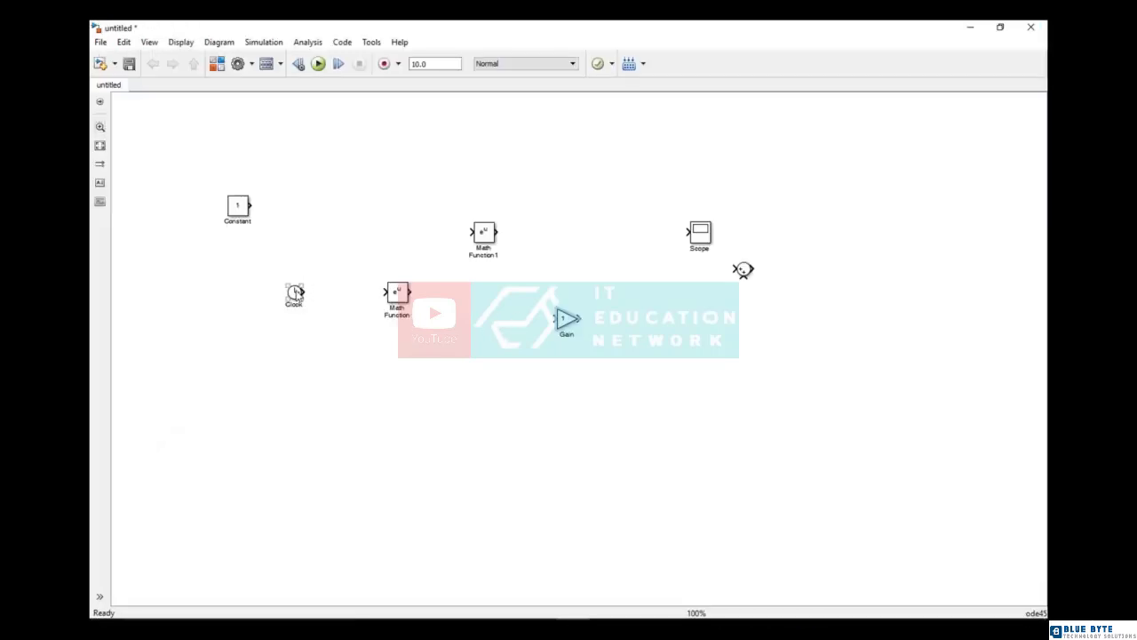
left_click_drag(296, 297, 174, 299)
left_click_drag(559, 320, 304, 300)
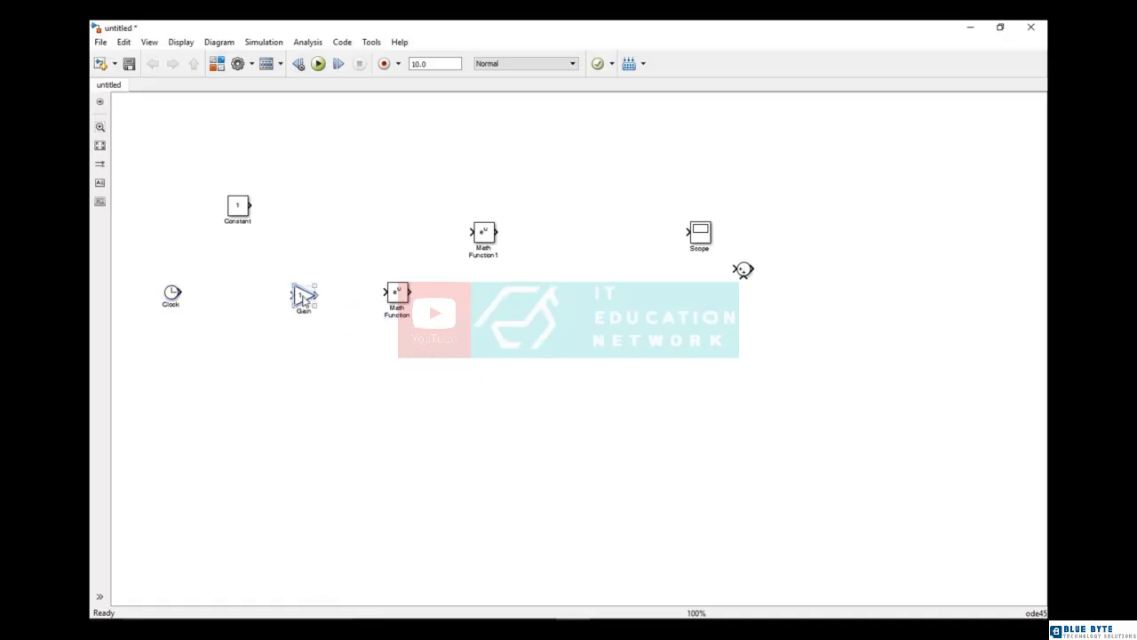
Set the gain of the Gain block to -1
double_click(303, 297)
type("-")
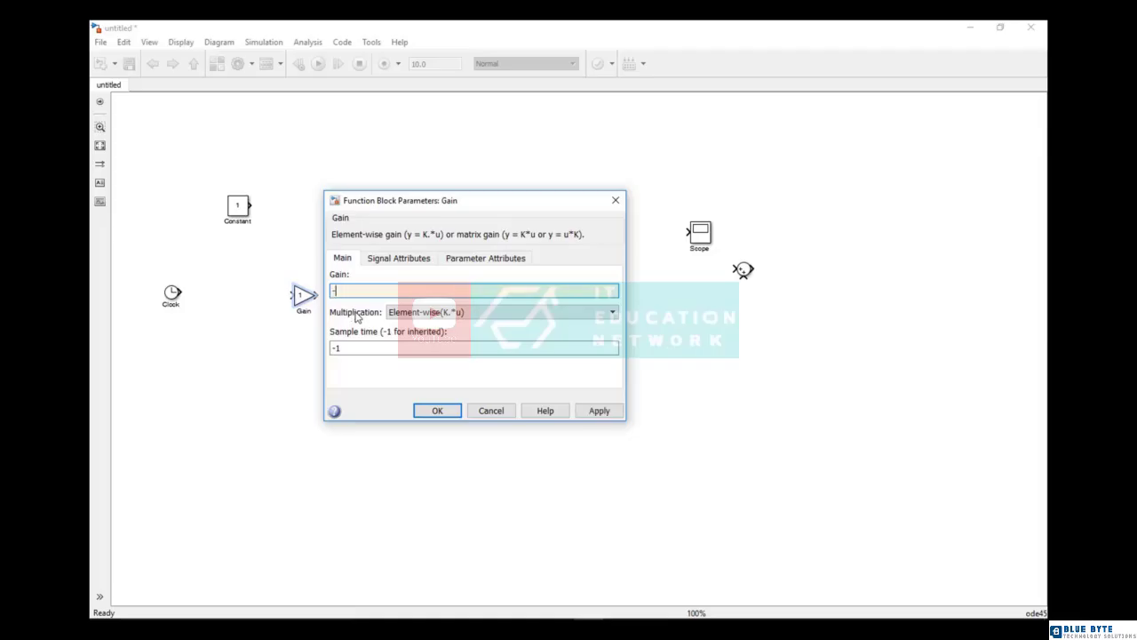
type("1")
left_click(417, 410)
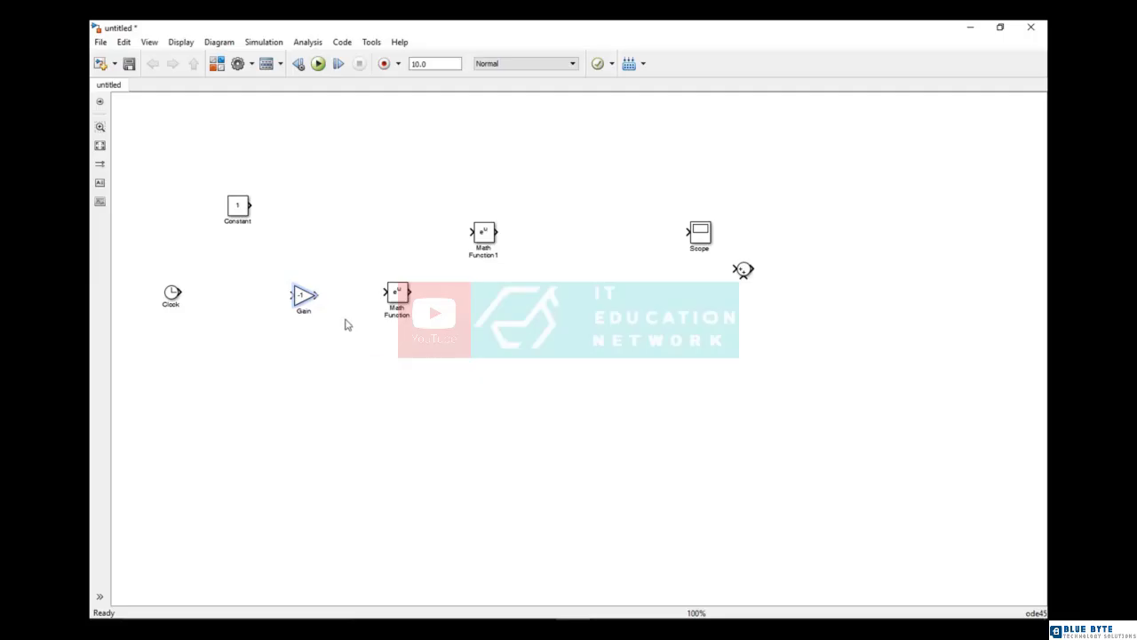
Connect the Clock to the Gain and the Gain to the first Math Function, keeping that block's function as exp
left_click_drag(318, 295, 385, 296)
left_click(401, 303)
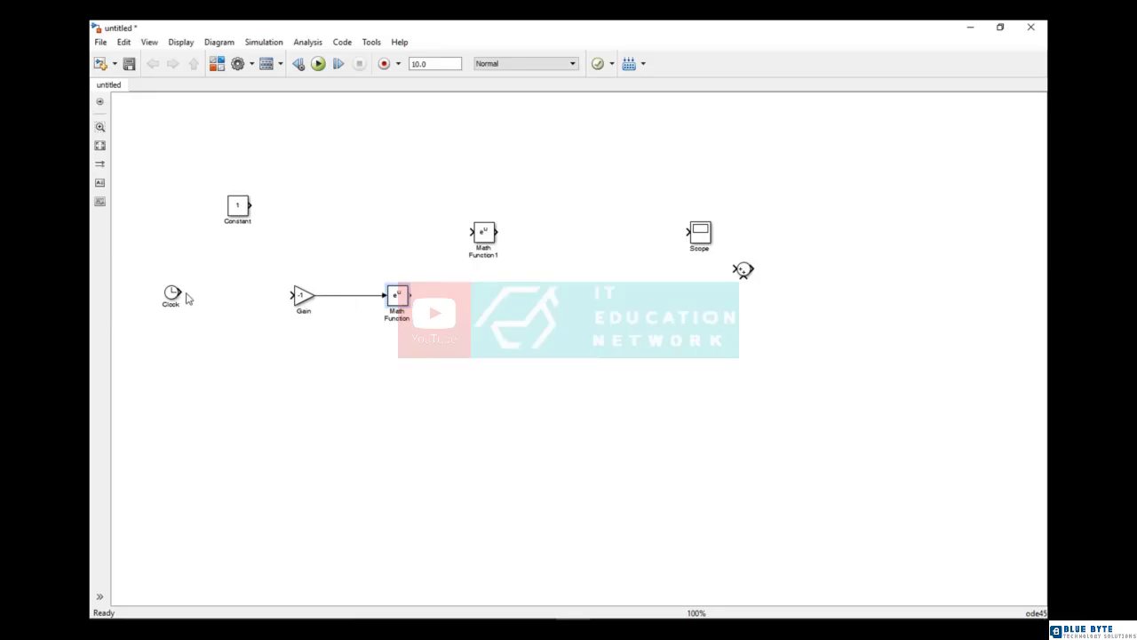
left_click_drag(180, 292, 290, 295)
double_click(398, 296)
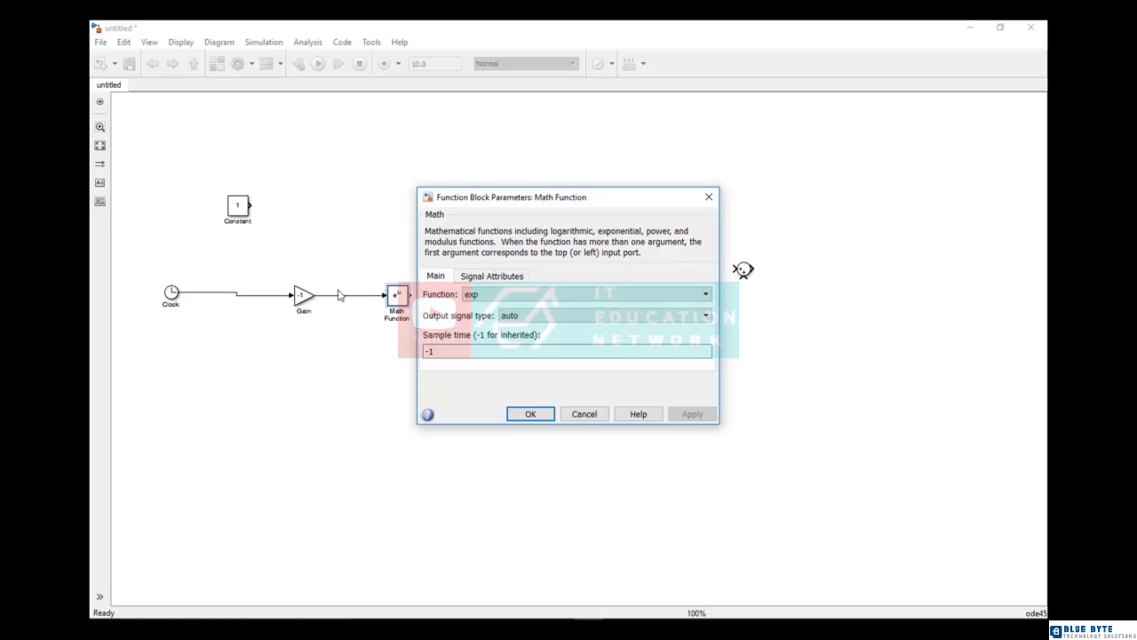
left_click(531, 414)
left_click(228, 295)
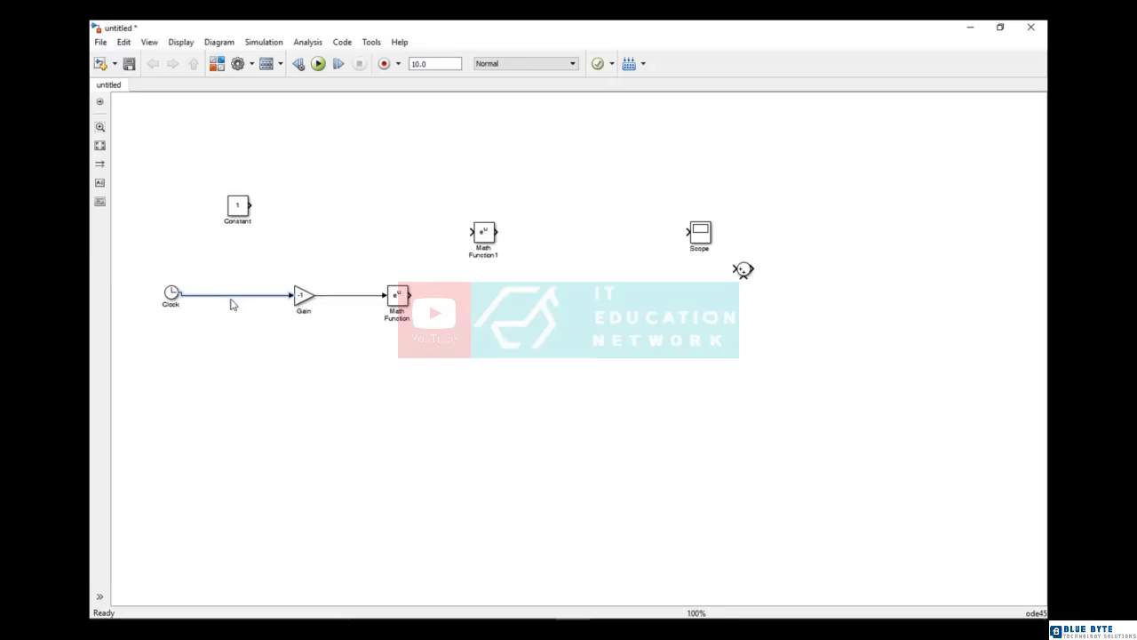
Consult the example equation in PowerPoint, move Math Function1 below the exponential block and set its function to square
mouse_move(721, 618)
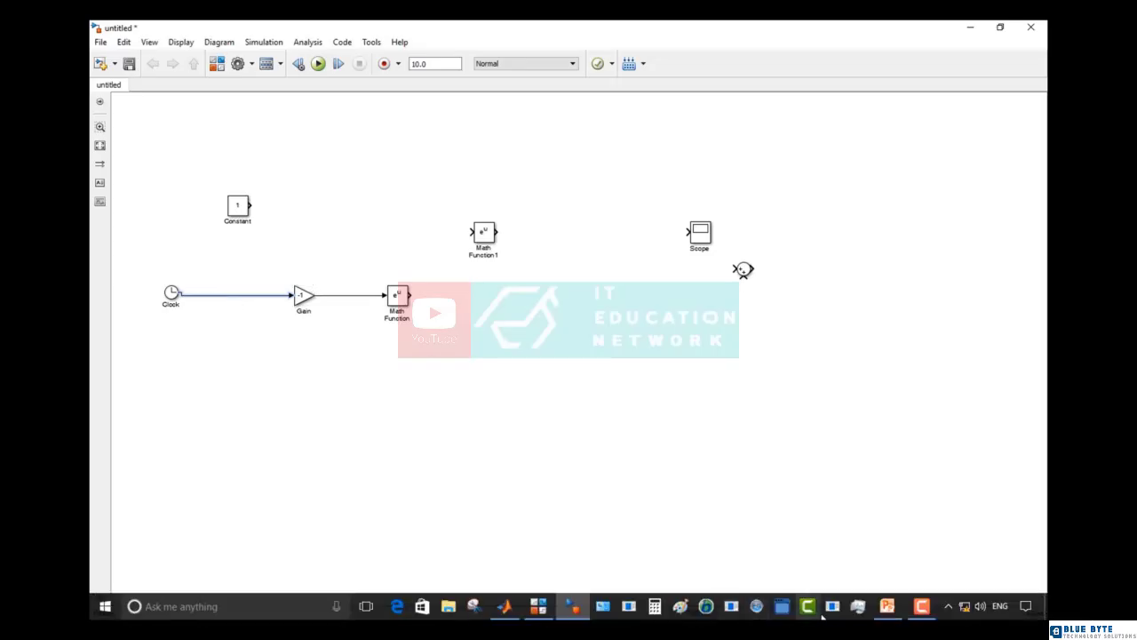
left_click(886, 606)
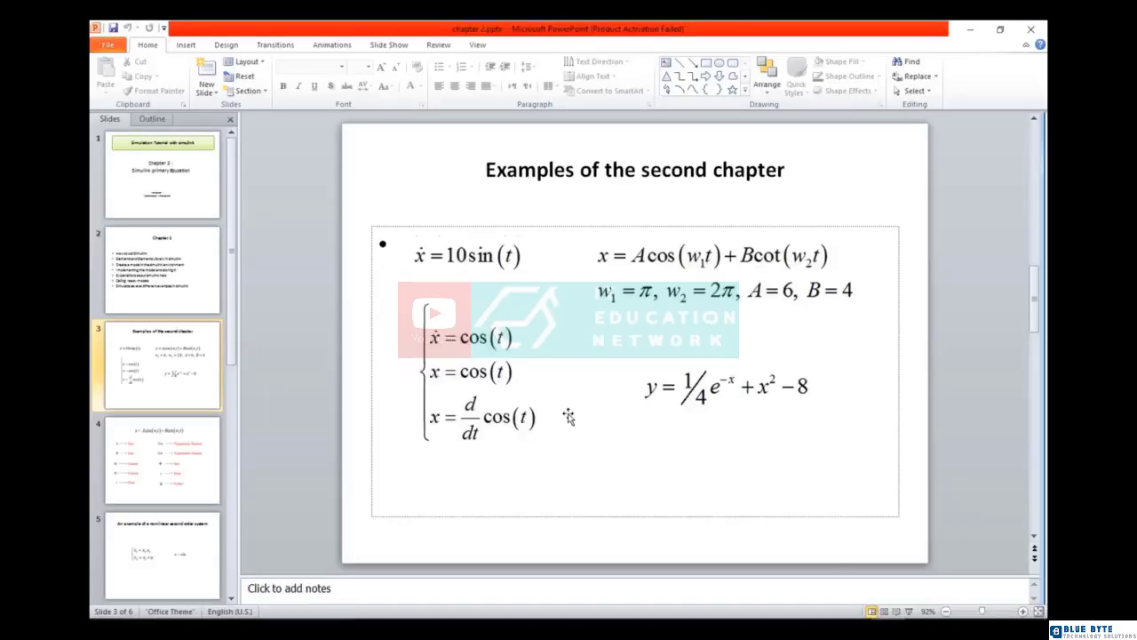
left_click(970, 28)
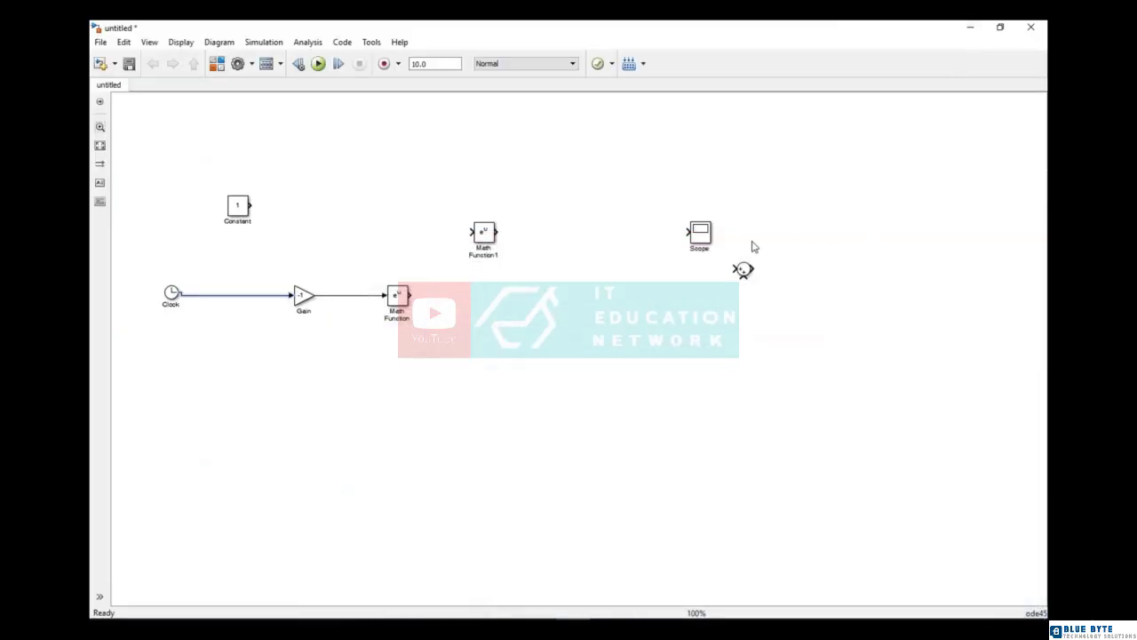
left_click(173, 297)
left_click_drag(485, 241, 409, 397)
double_click(410, 394)
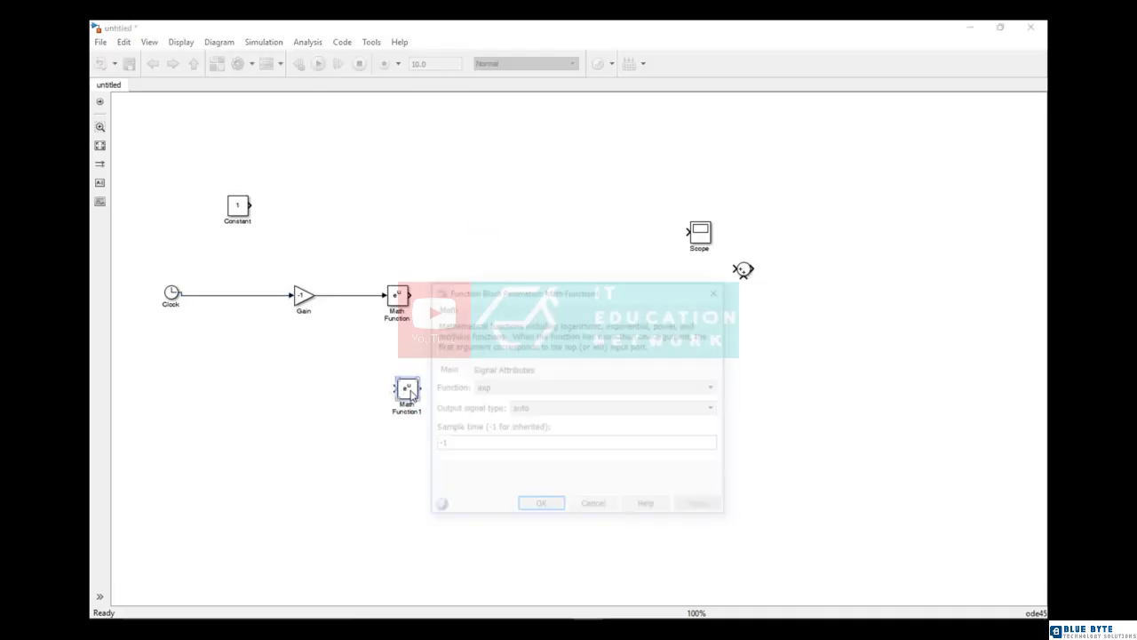
left_click(519, 388)
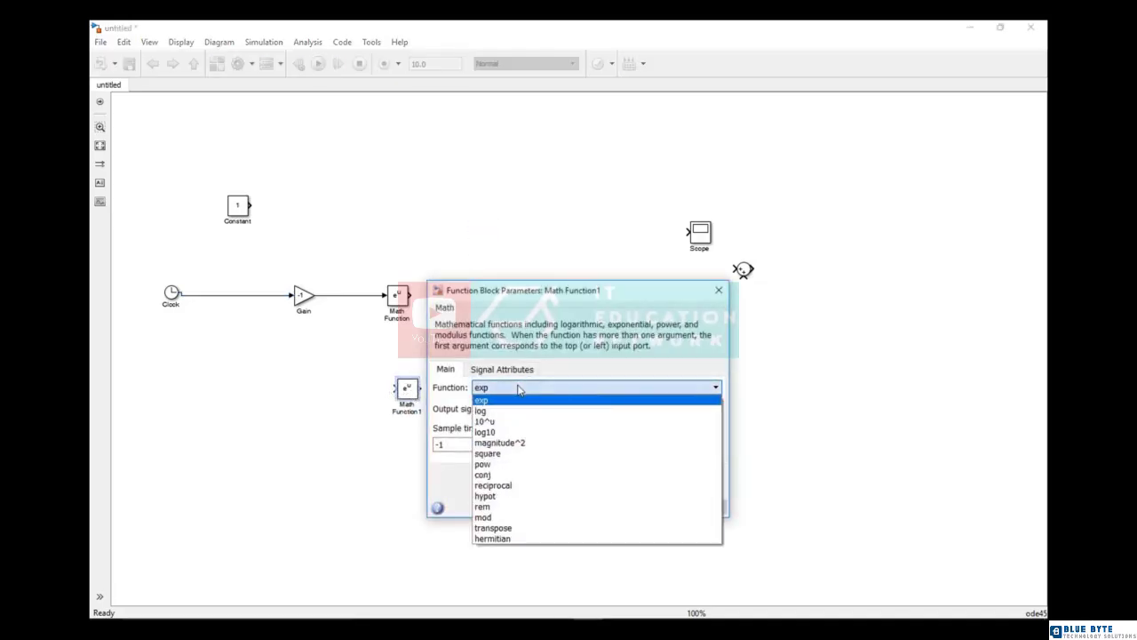
left_click(509, 454)
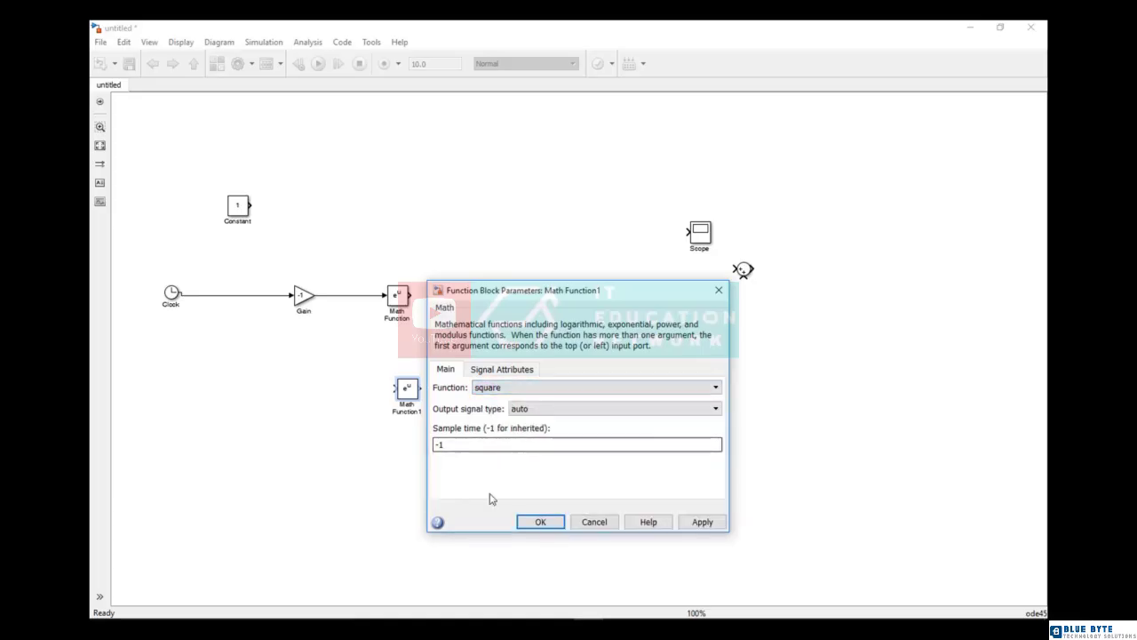
left_click(541, 524)
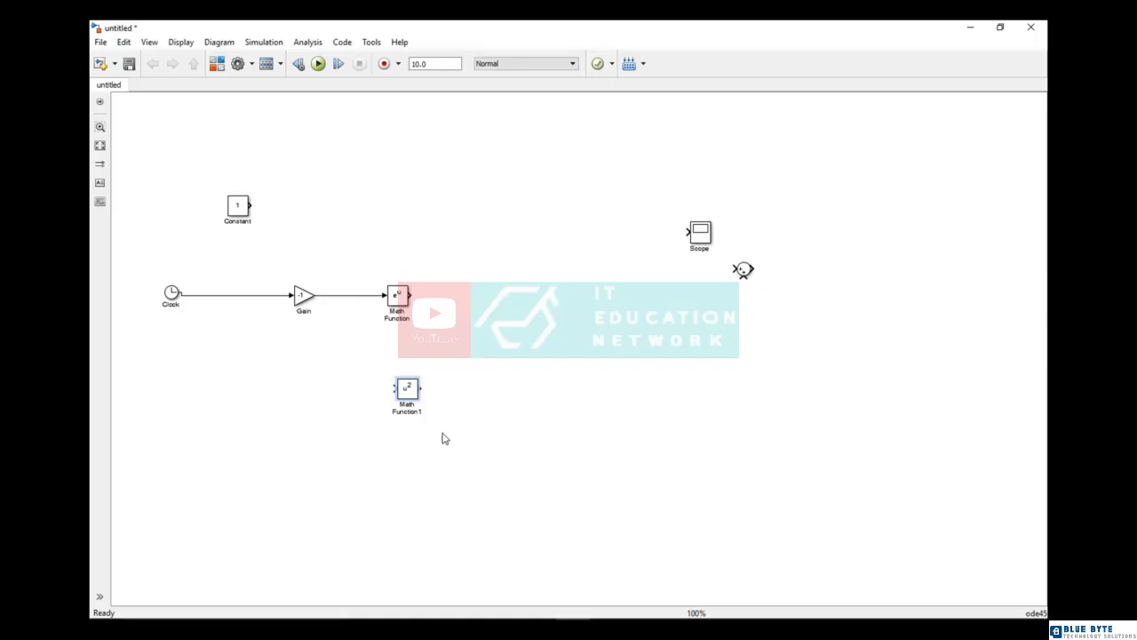
Branch the Clock's signal line to the input of the square Math Function1 block
left_click(171, 296)
mouse_move(385, 388)
left_mouse_down()
mouse_move(231, 318)
mouse_move(232, 296)
left_mouse_up()
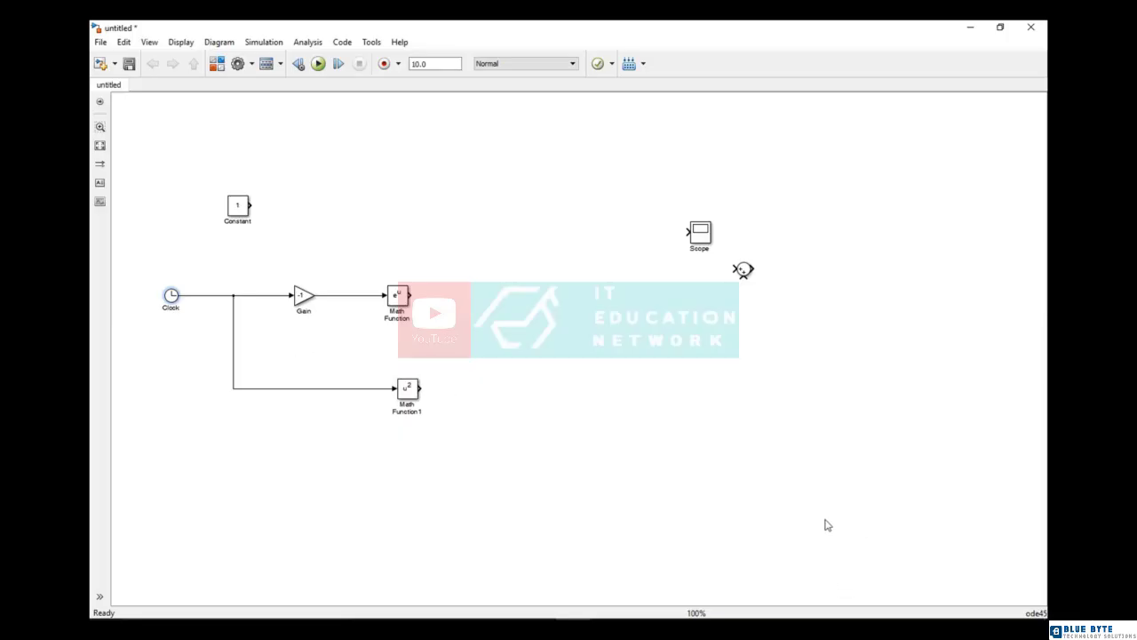
Recheck the equation in PowerPoint and paste a copy of the Gain block after the exponential Math Function
left_click(908, 606)
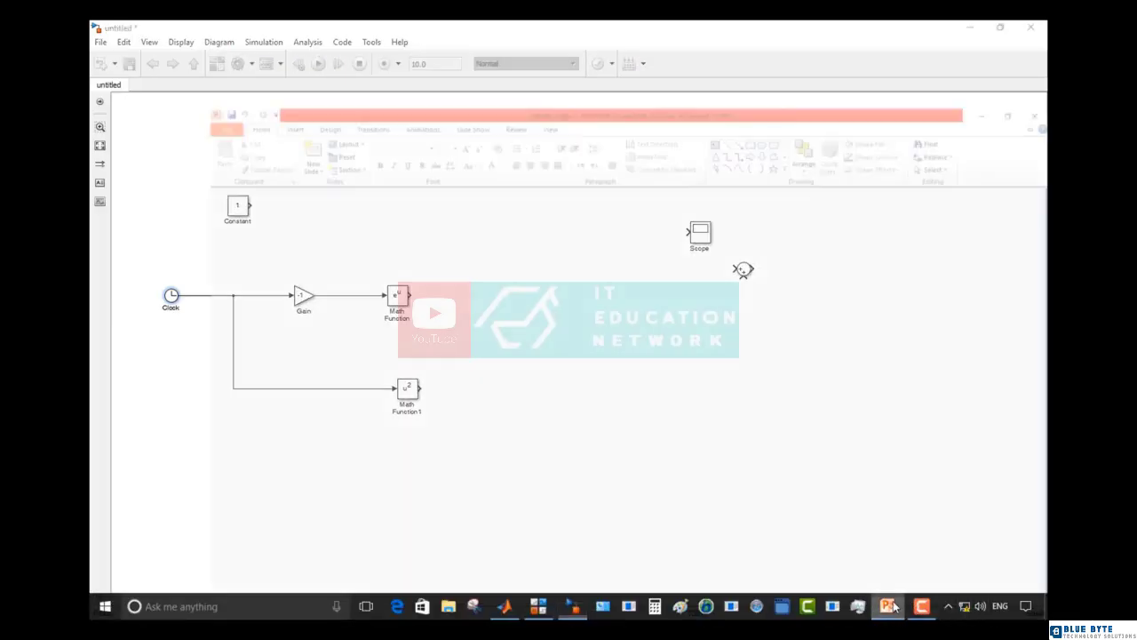
left_click(970, 29)
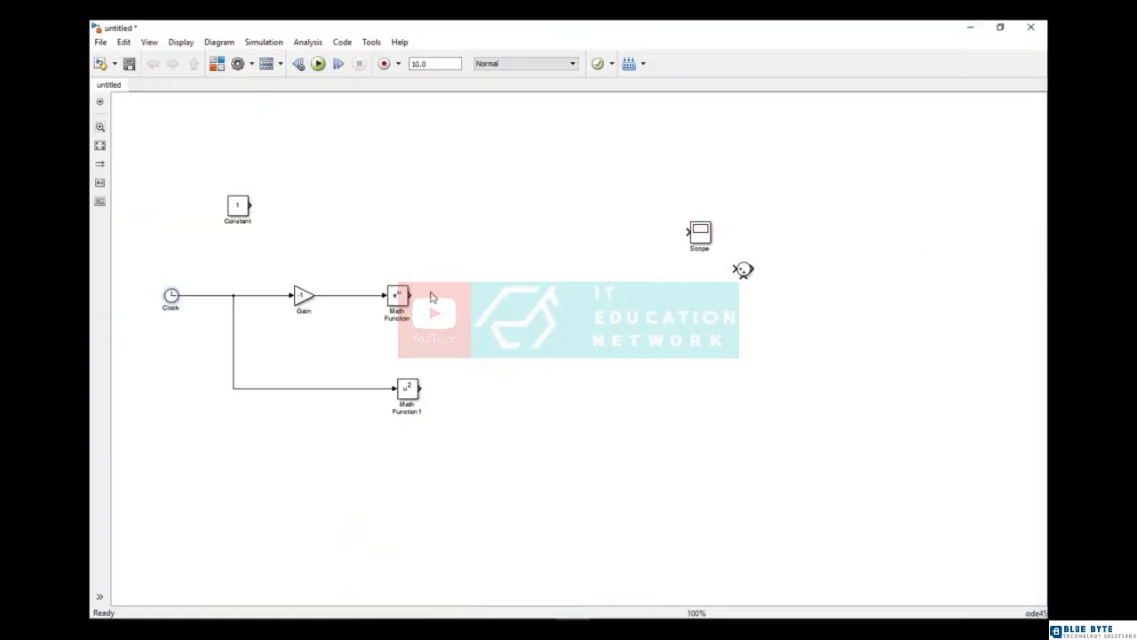
left_click(310, 301)
right_click(307, 302)
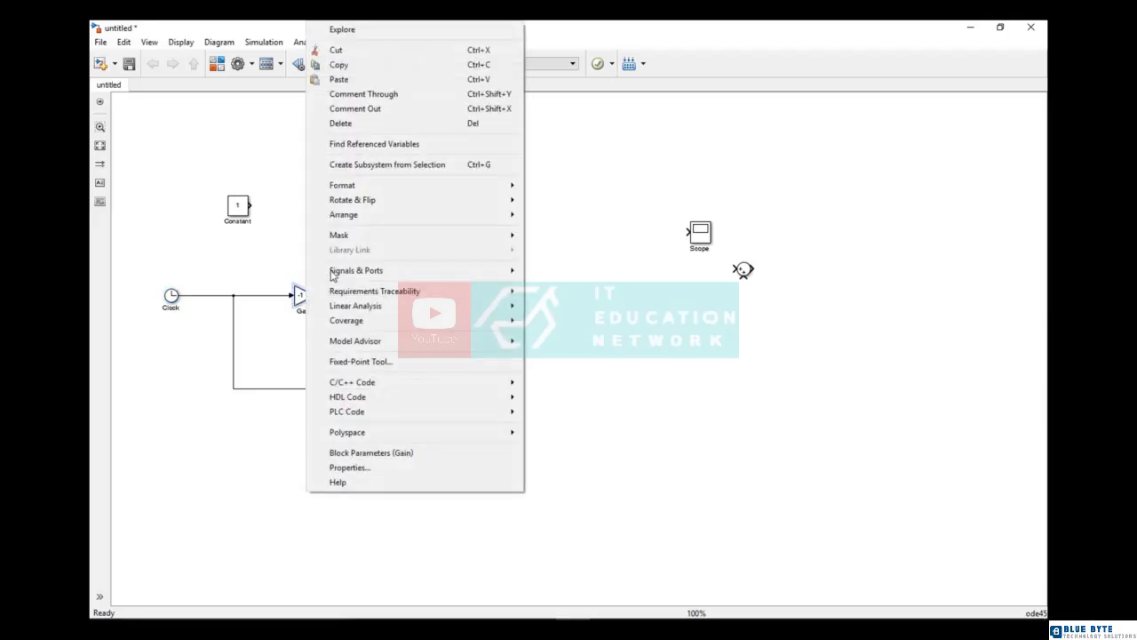
left_click(360, 71)
right_click(536, 288)
left_click(568, 82)
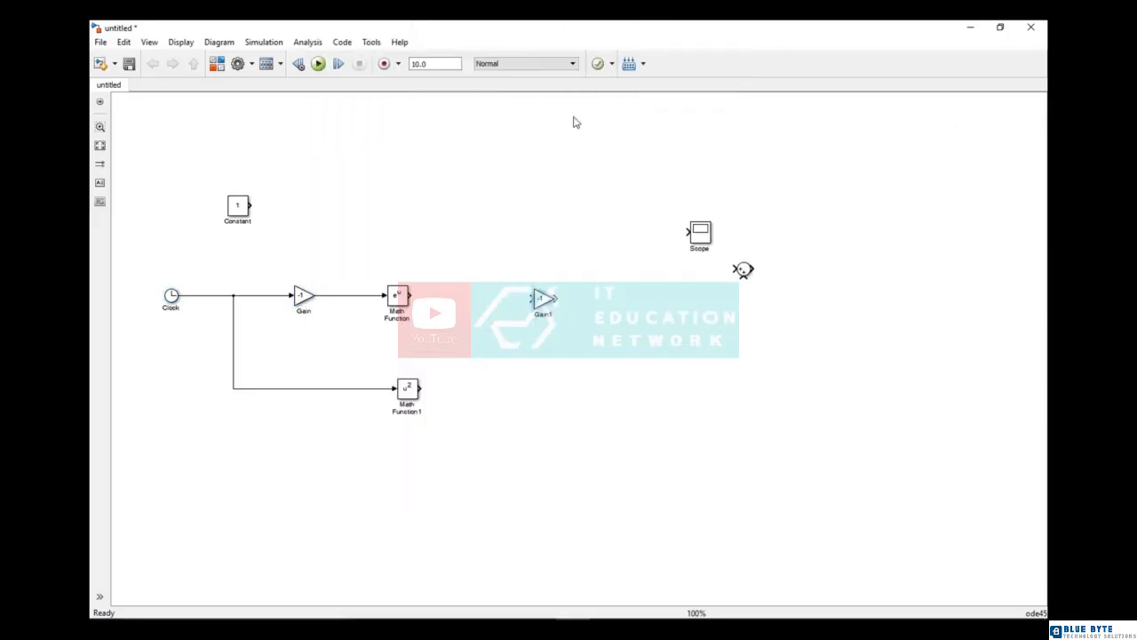
Set the gain of the copied Gain1 block to 1/4
double_click(542, 302)
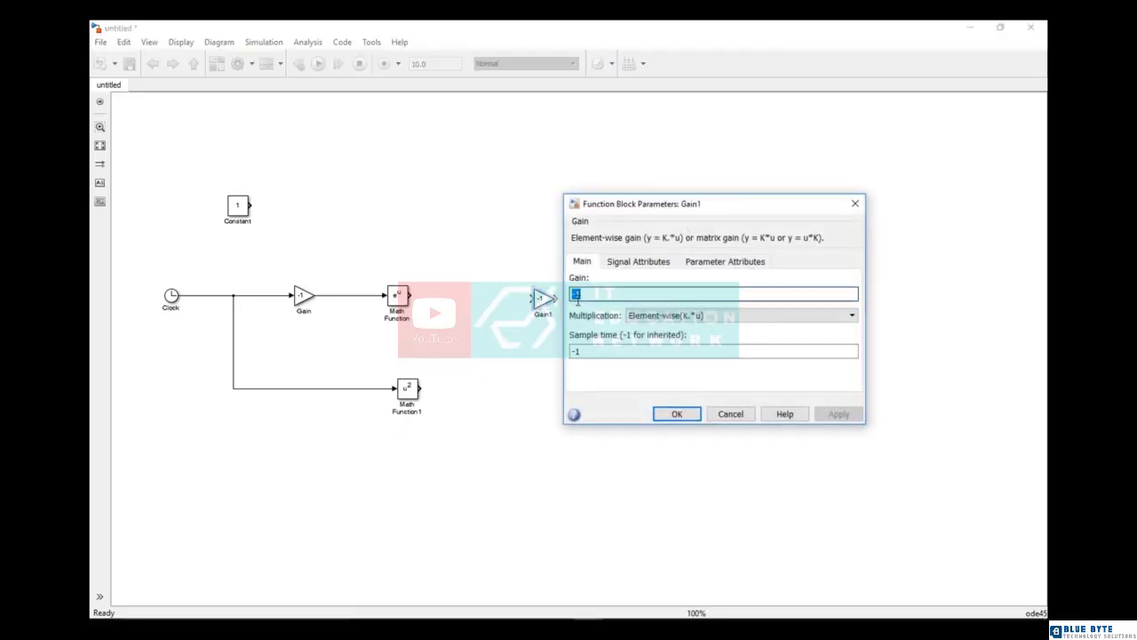
type("1")
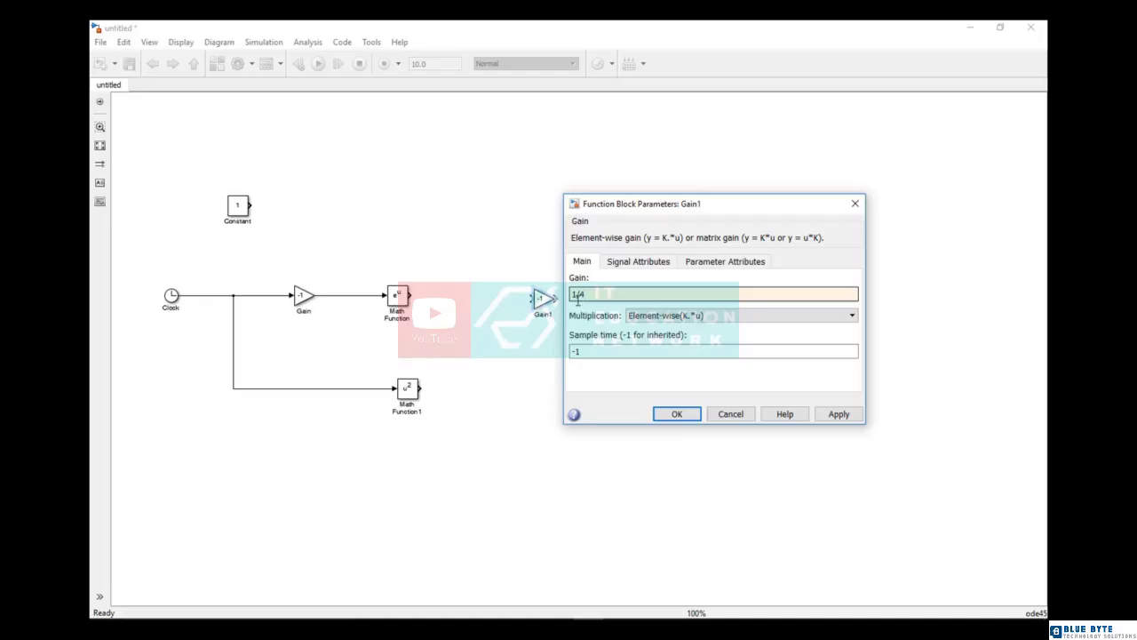
left_click(676, 415)
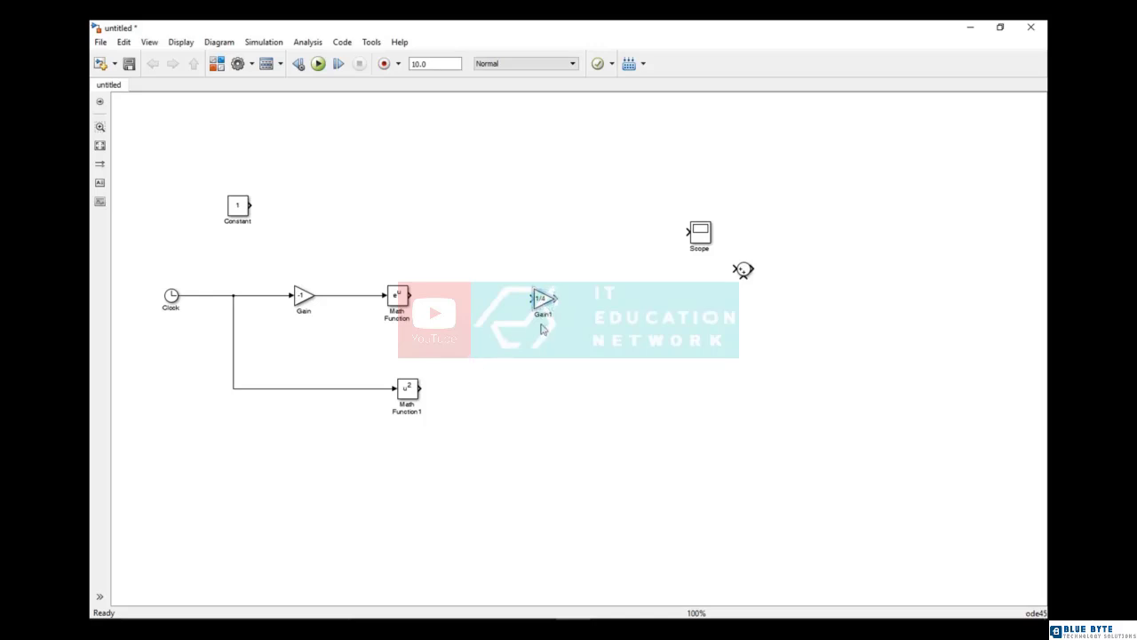
Copy the Constant block and paste the duplicate below the square Math Function1 branch
right_click(238, 206)
left_click(267, 68)
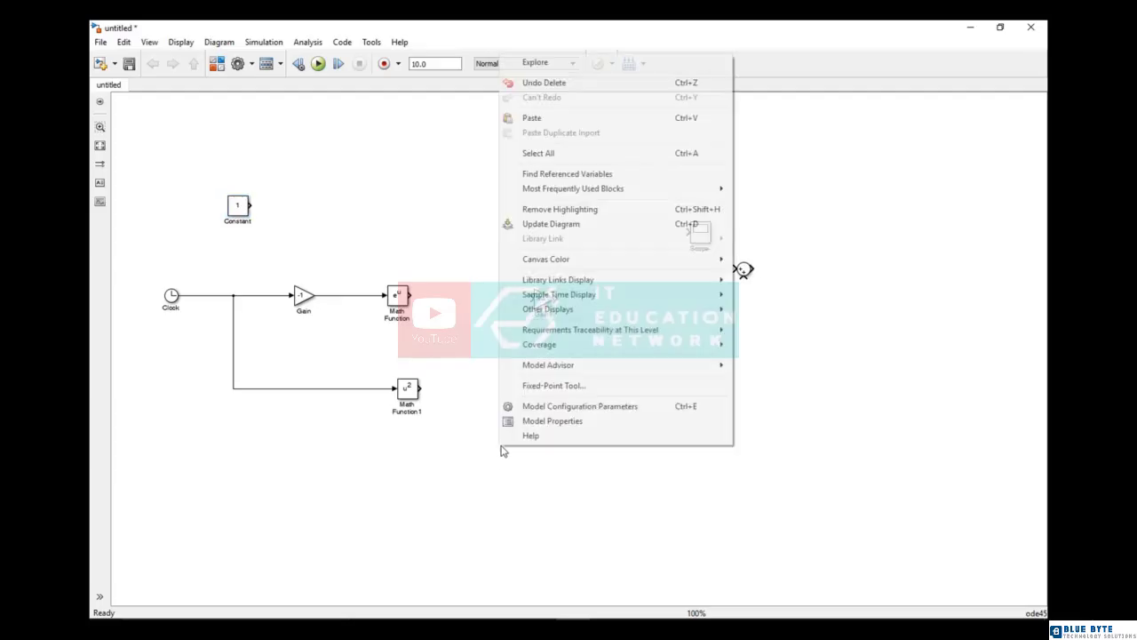
right_click(500, 444)
left_click(536, 118)
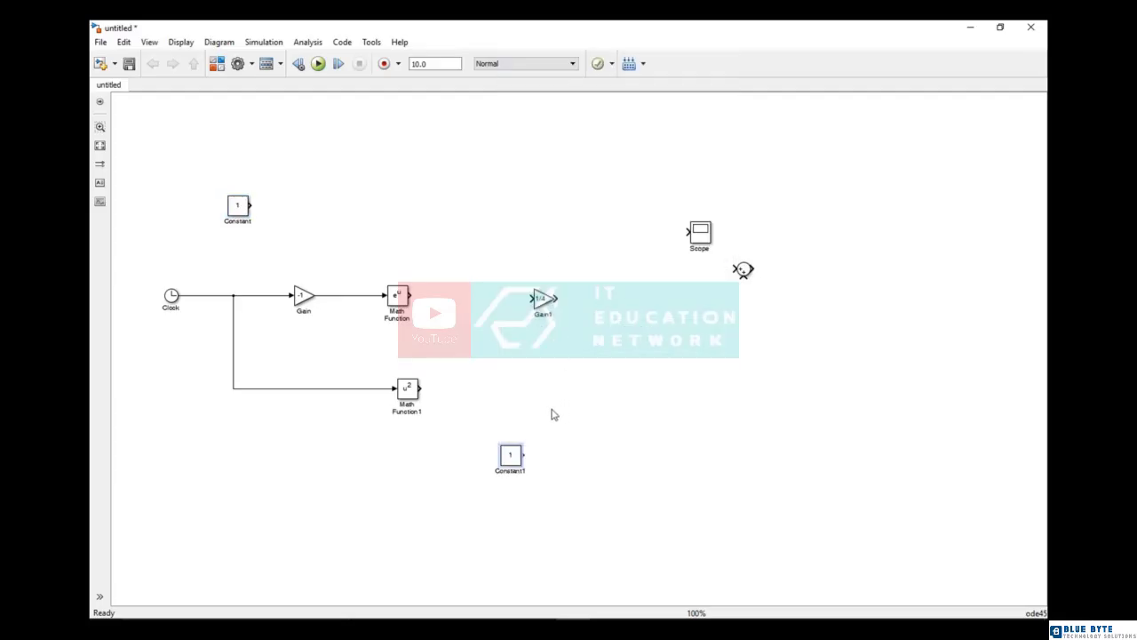
Set the Constant1 block's value to -8 and connect the exponential Math Function's output to Gain1
double_click(511, 456)
type("-8")
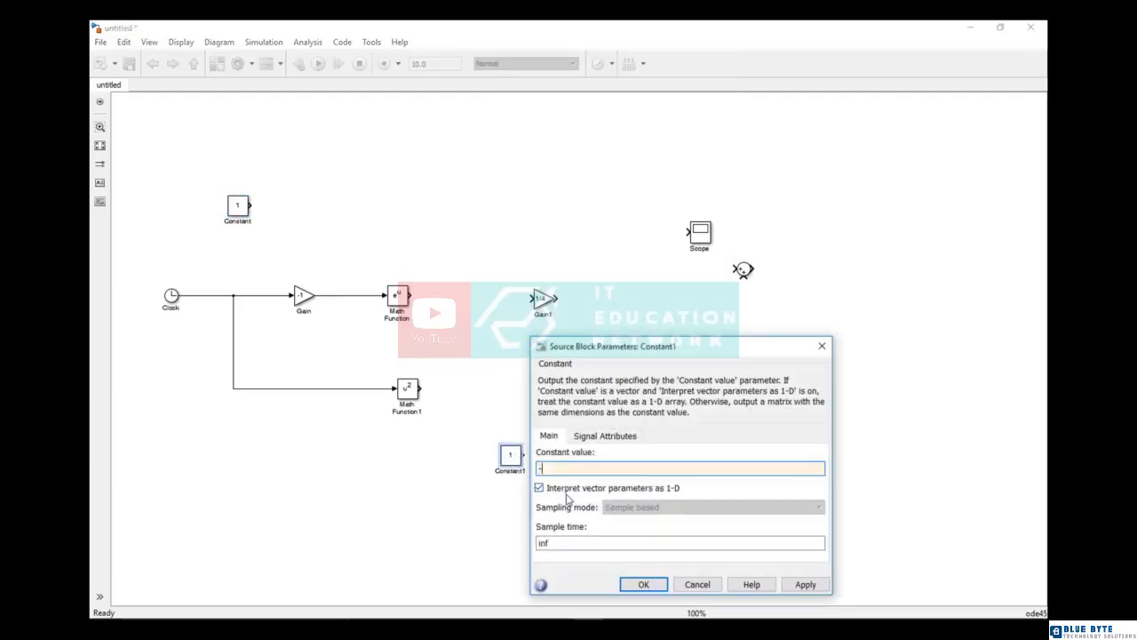
left_click(647, 584)
left_click_drag(412, 295, 535, 296)
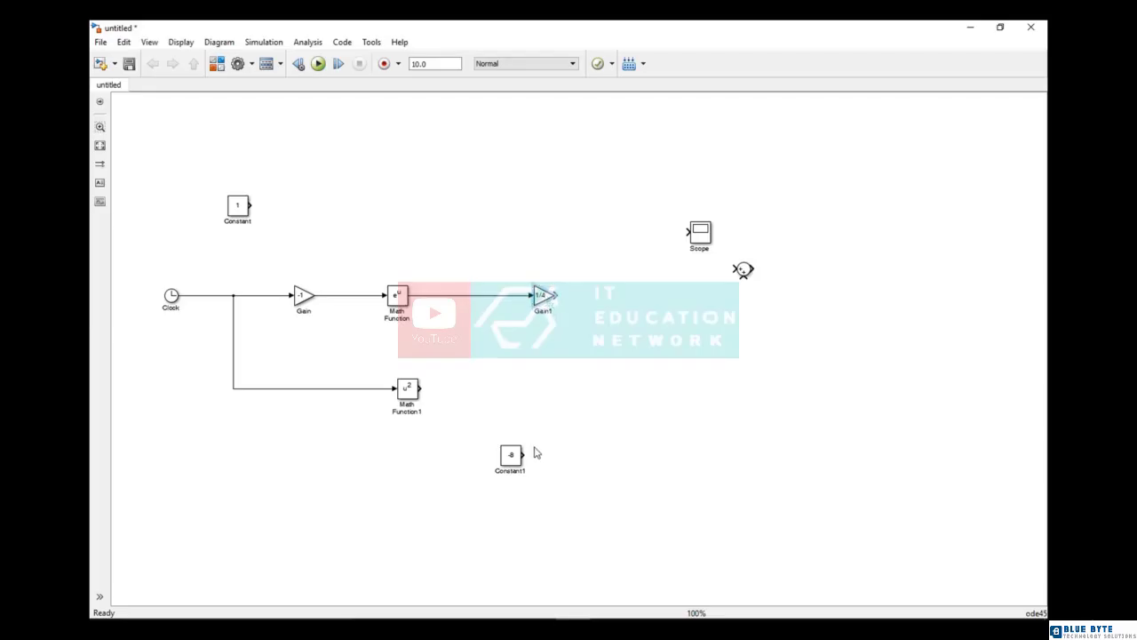
Move Constant1 directly beneath Math Function1 and reposition the Sum block between the signal branches, below Gain1's output
left_click(502, 468)
left_click_drag(504, 465, 409, 474)
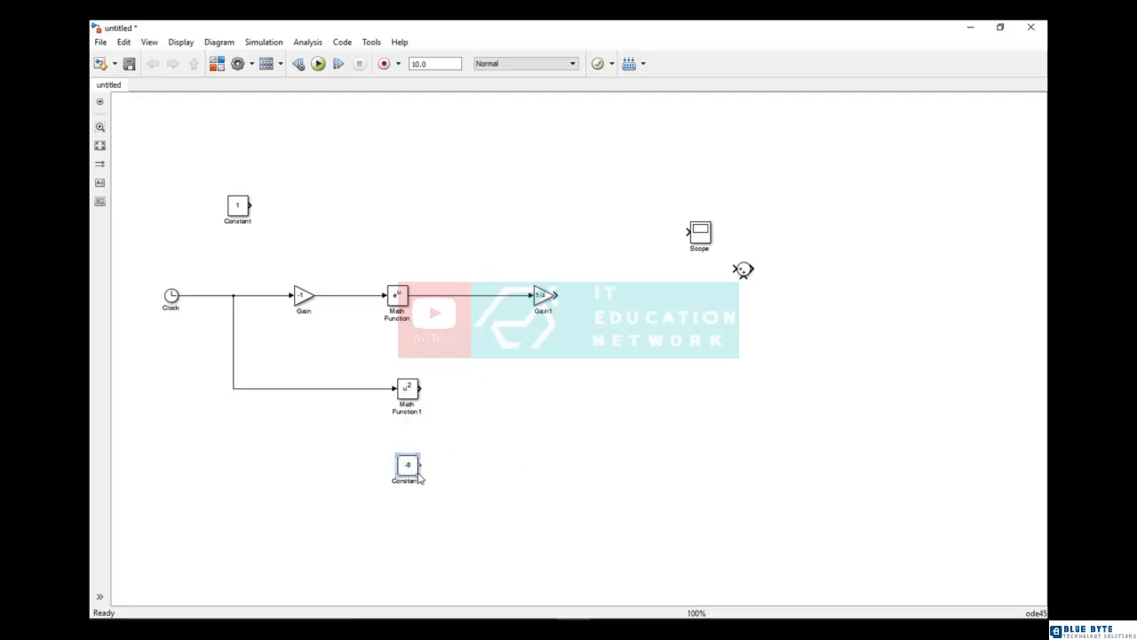
left_click(743, 271)
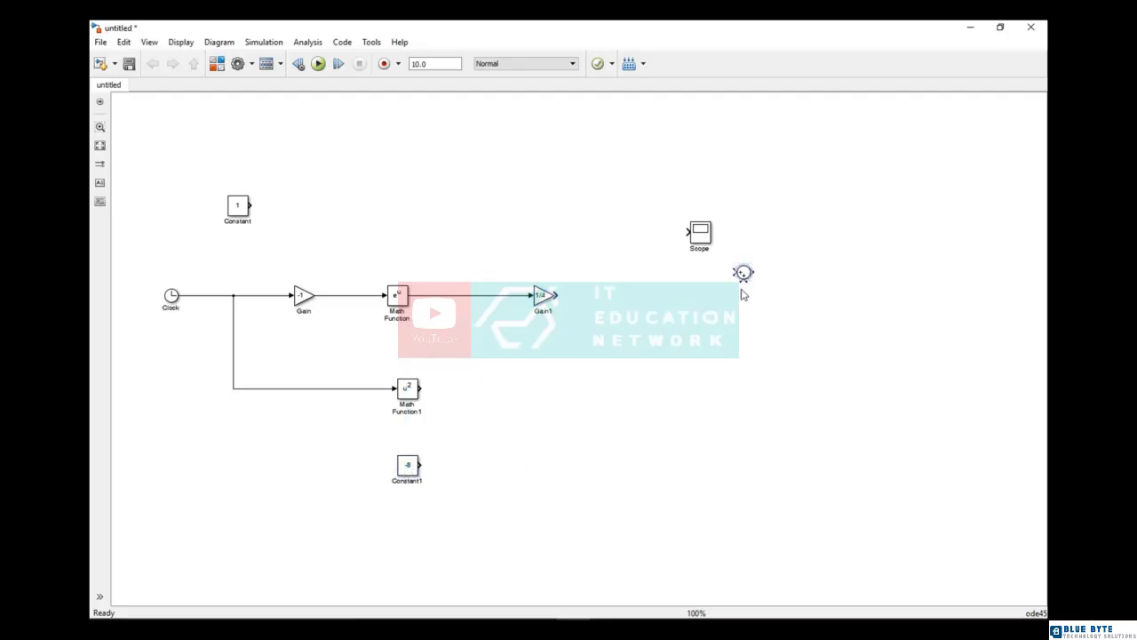
double_click(627, 352)
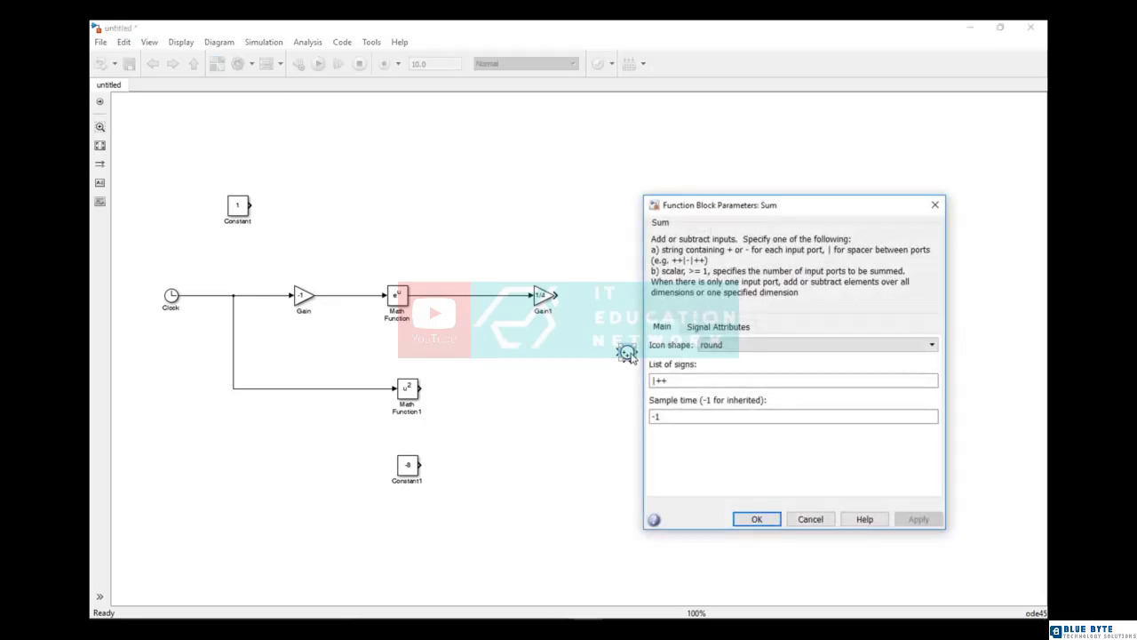
double_click(685, 380)
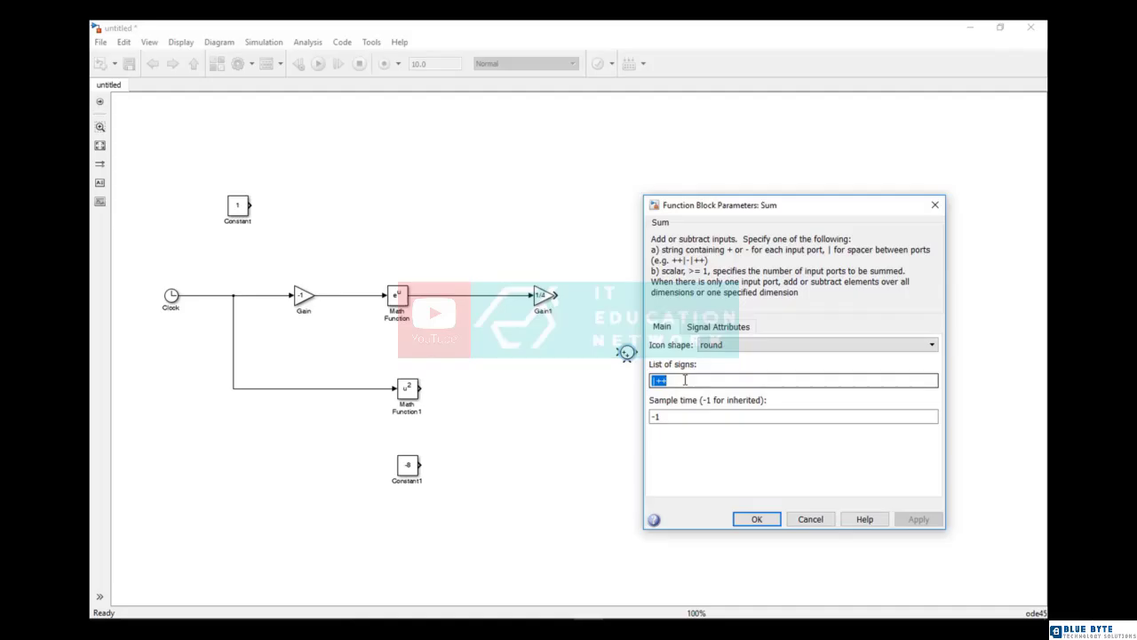
type("+")
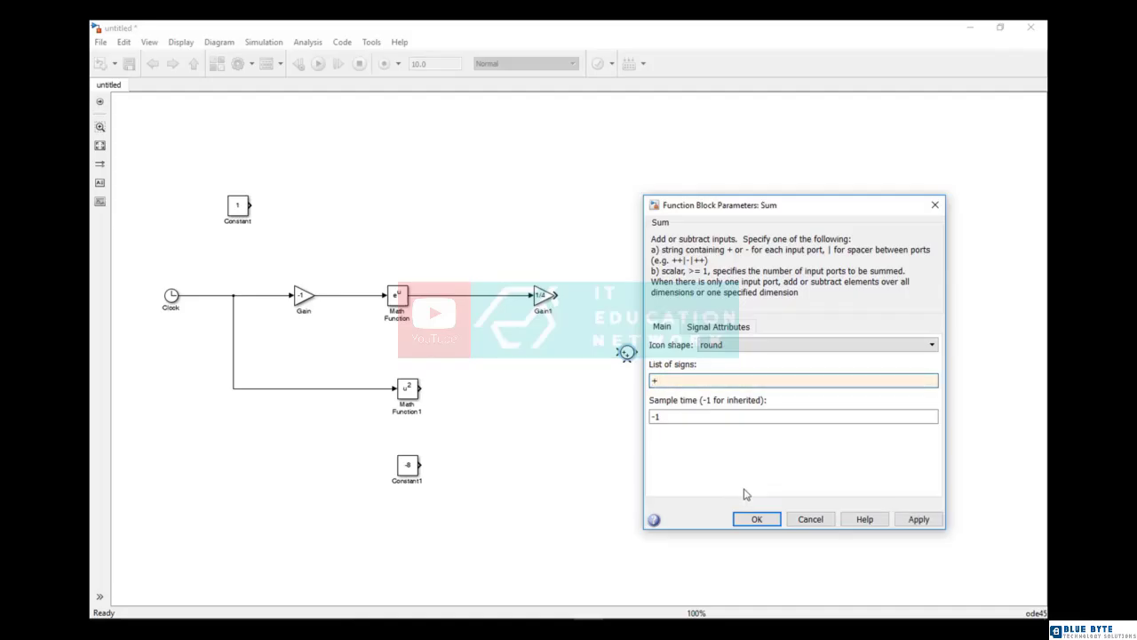
key("Escape")
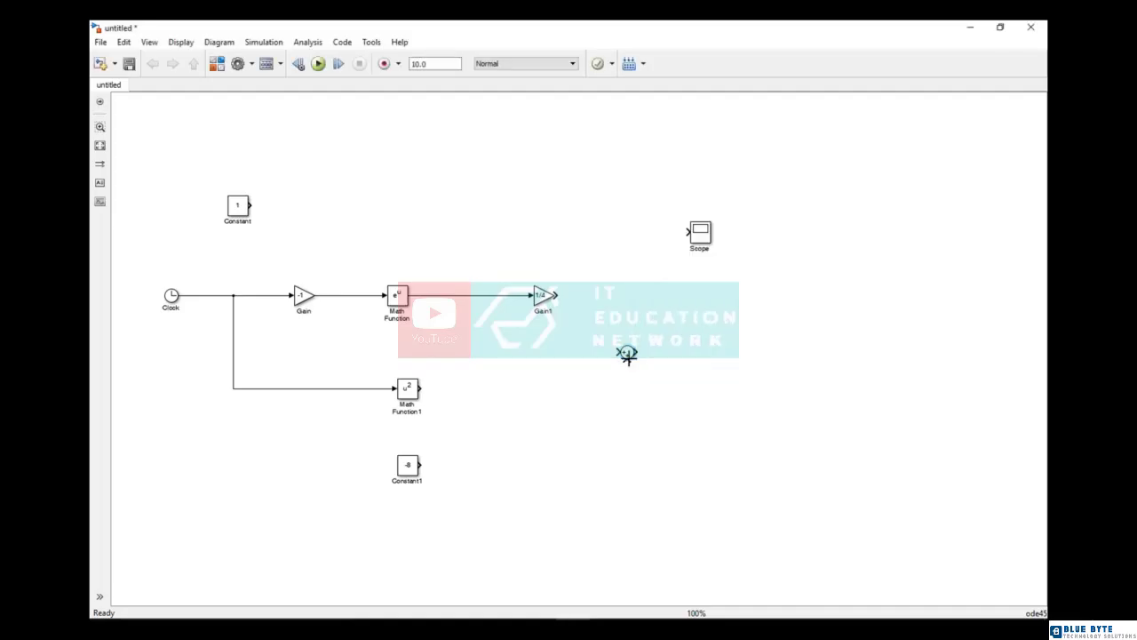
Set the Sum block's list of signs to |+++ for three added inputs
double_click(628, 354)
double_click(676, 380)
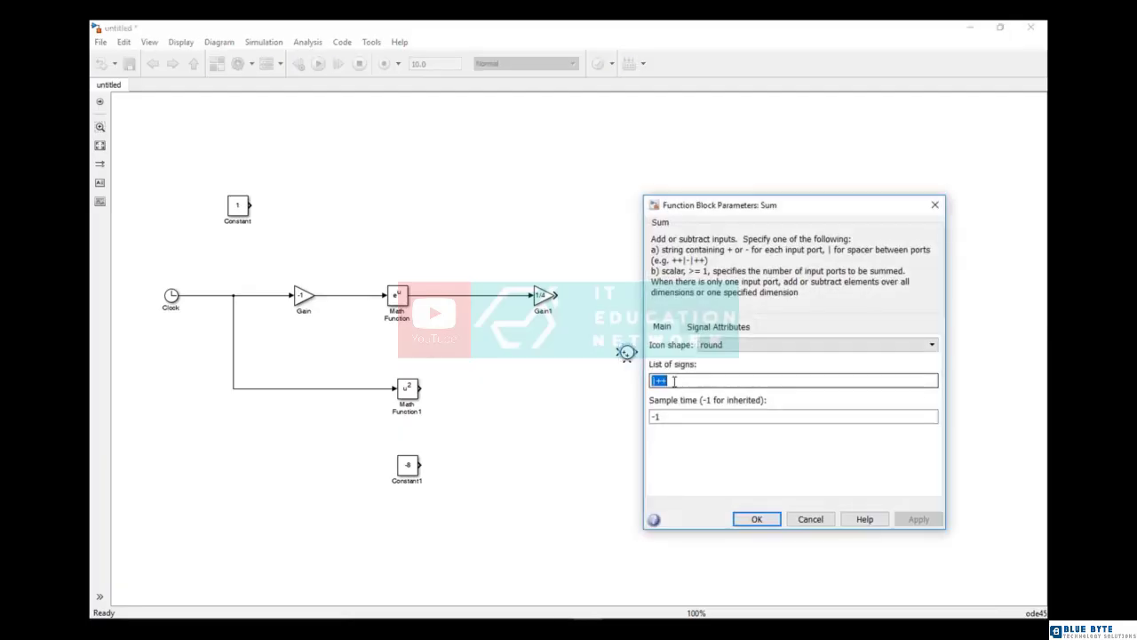
left_click_drag(663, 380, 671, 382)
type("-")
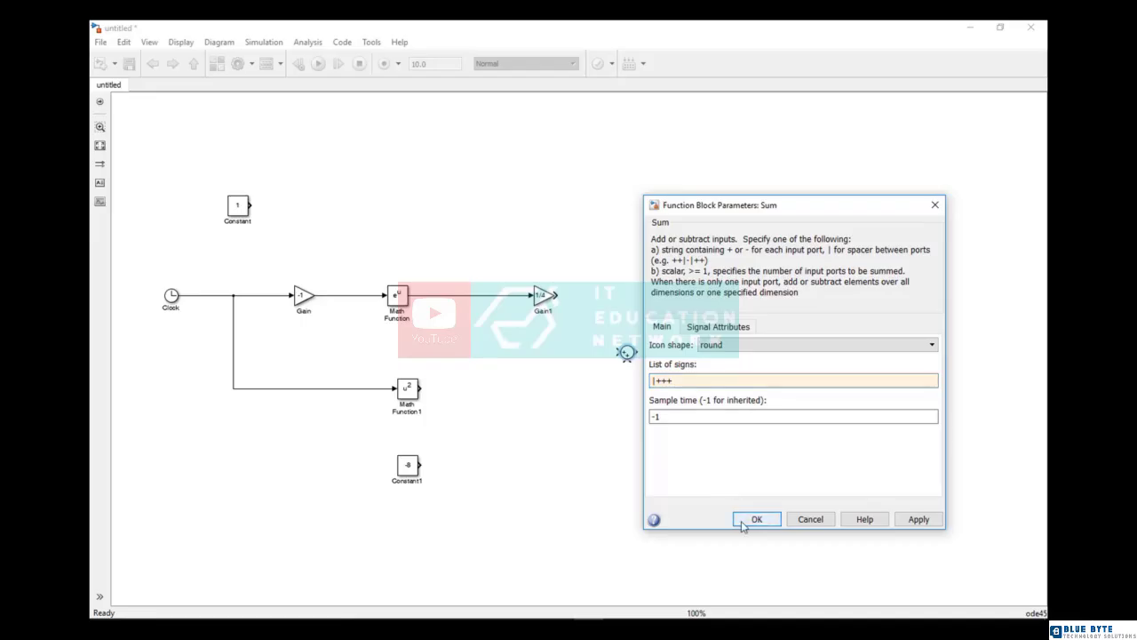
left_click(752, 520)
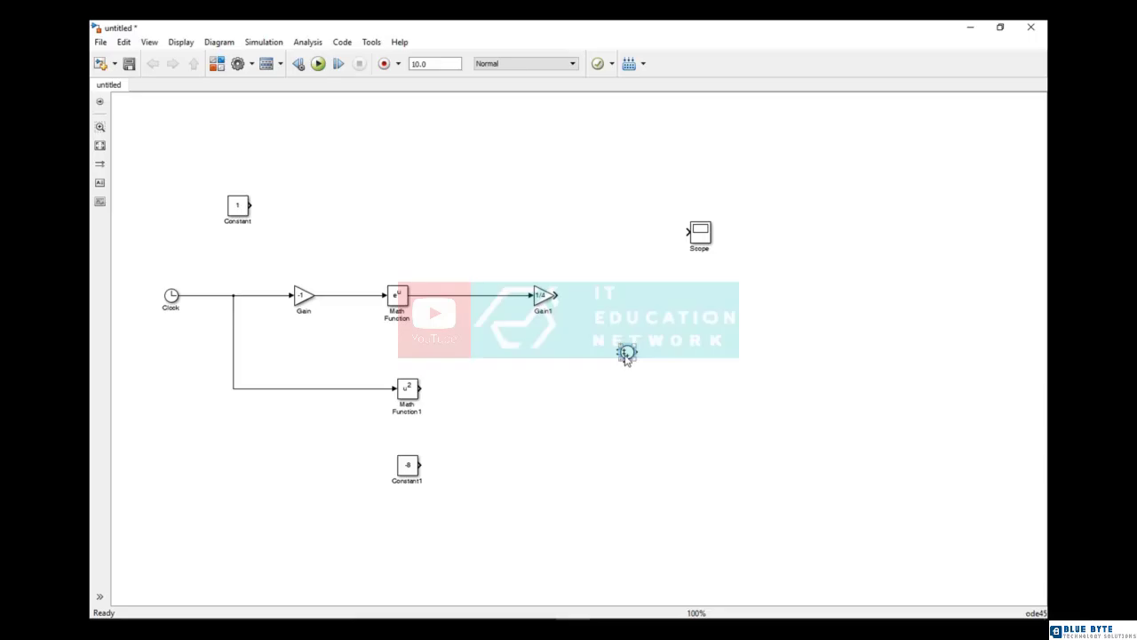
Remove the leading spacer from the Sum block's list of signs, leaving +++
double_click(626, 354)
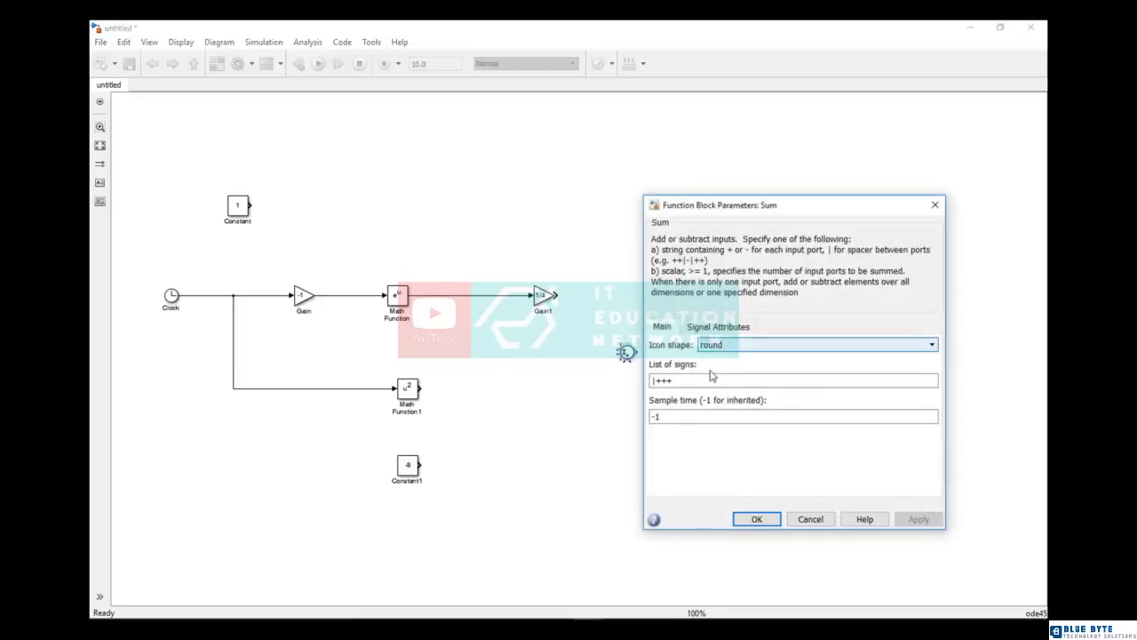
left_click(707, 379)
left_click(654, 380)
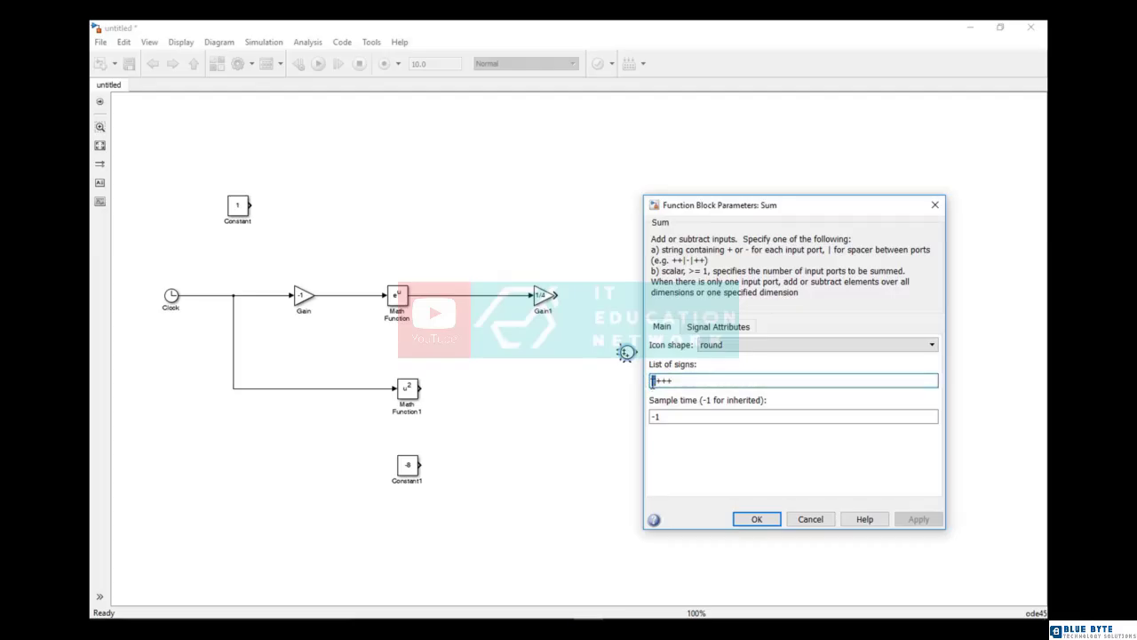
left_click(746, 520)
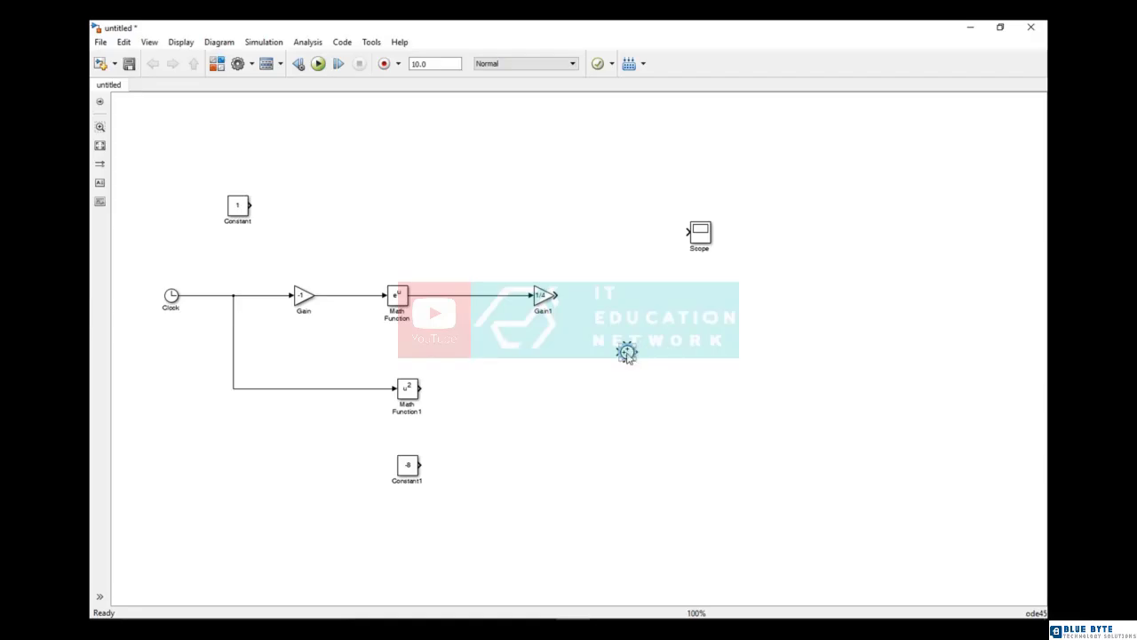
Align the Sum block with Math Function1 and connect Math Function1, Gain1 and Constant1 to its three inputs
left_click_drag(626, 353, 627, 388)
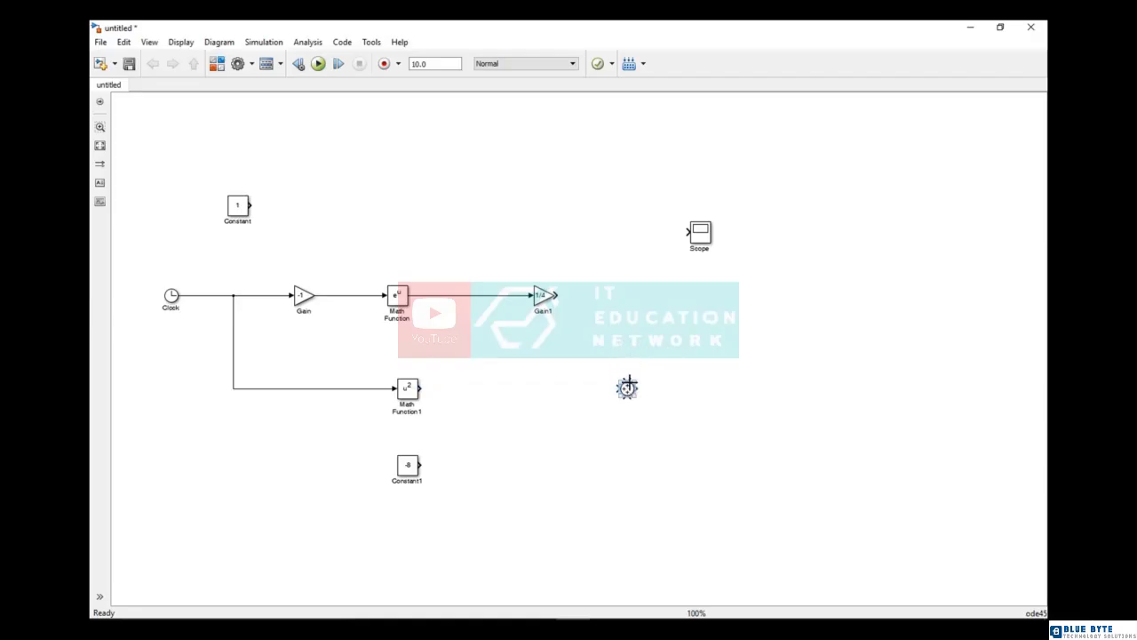
mouse_move(421, 388)
left_mouse_down()
mouse_move(622, 388)
mouse_move(601, 308)
mouse_move(551, 294)
left_mouse_up()
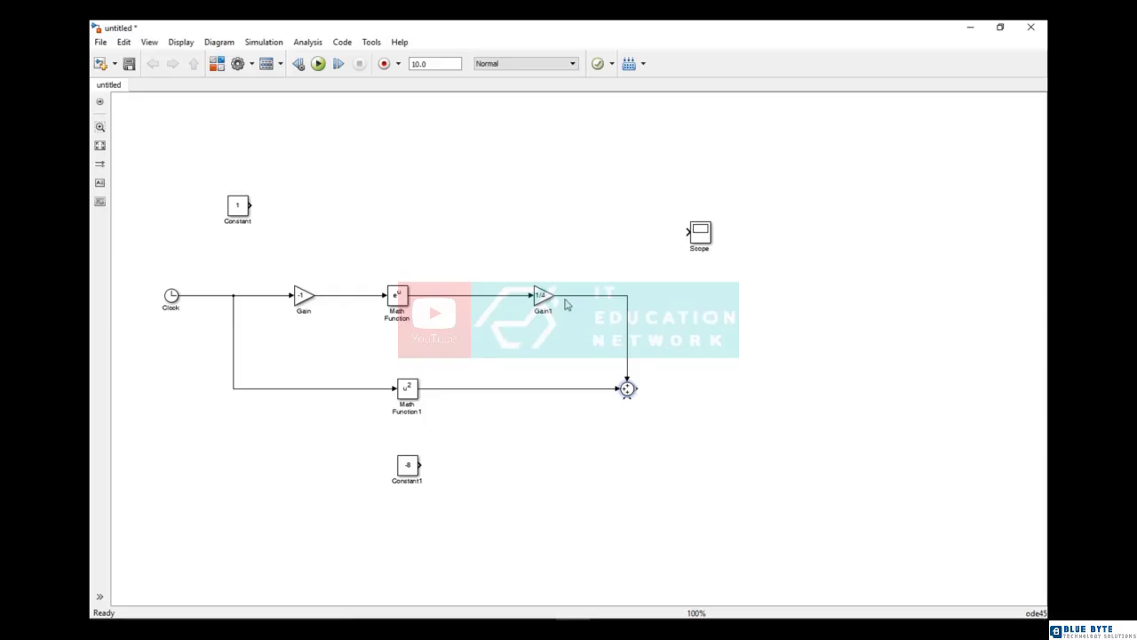
left_click_drag(628, 397, 420, 463)
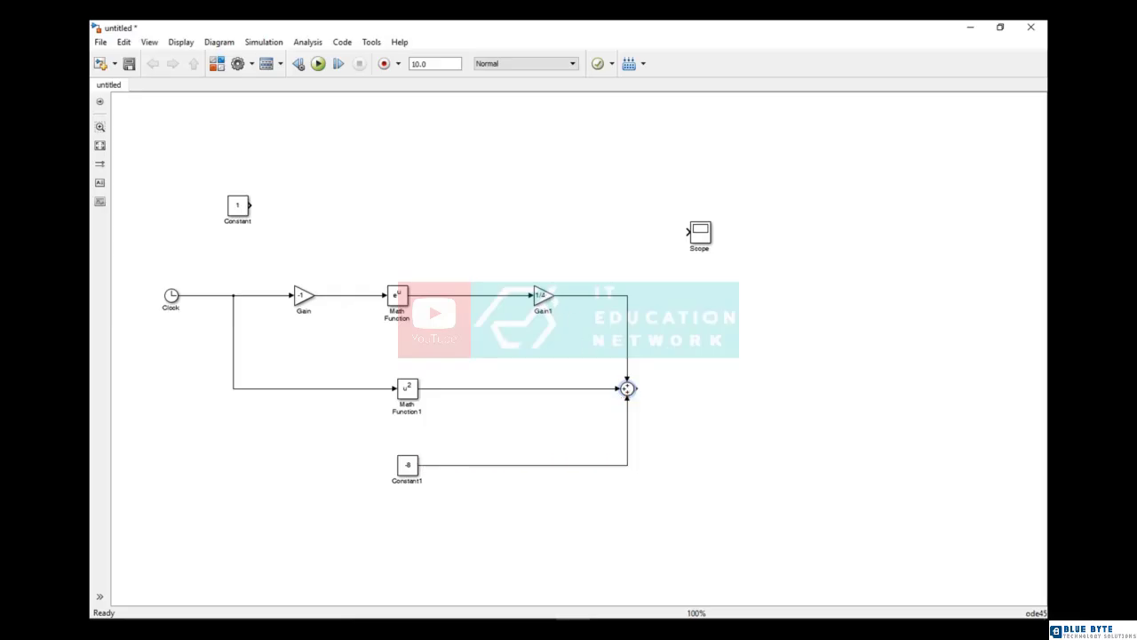
Recheck the equation in PowerPoint, return to Simulink, and place the Scope level with the Sum block, connected to its output
left_click(887, 607)
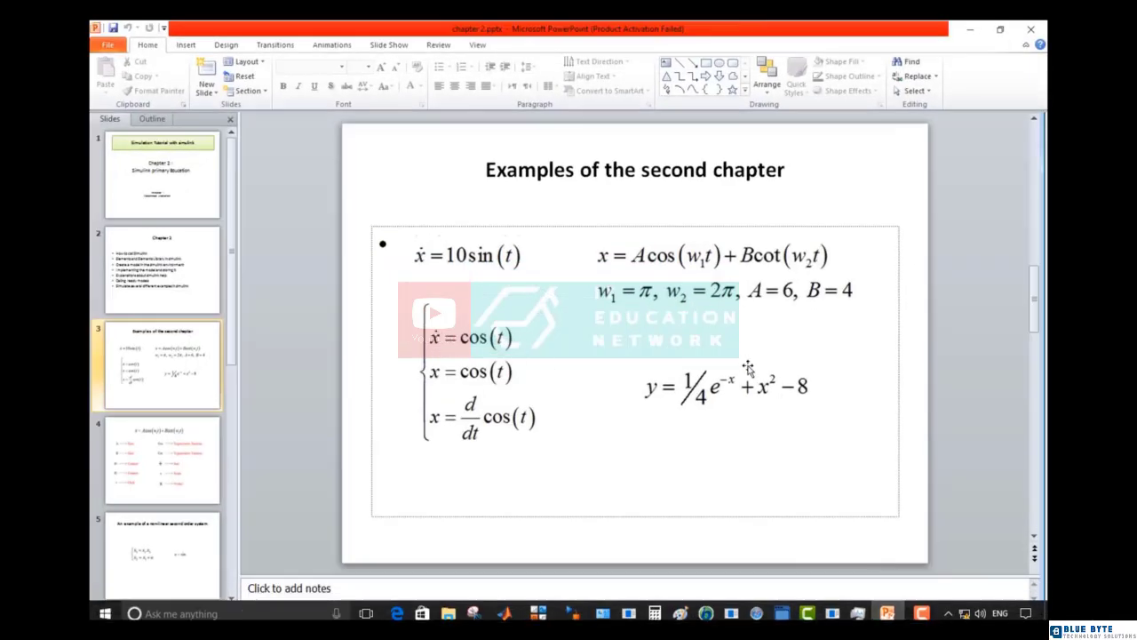
left_click(973, 31)
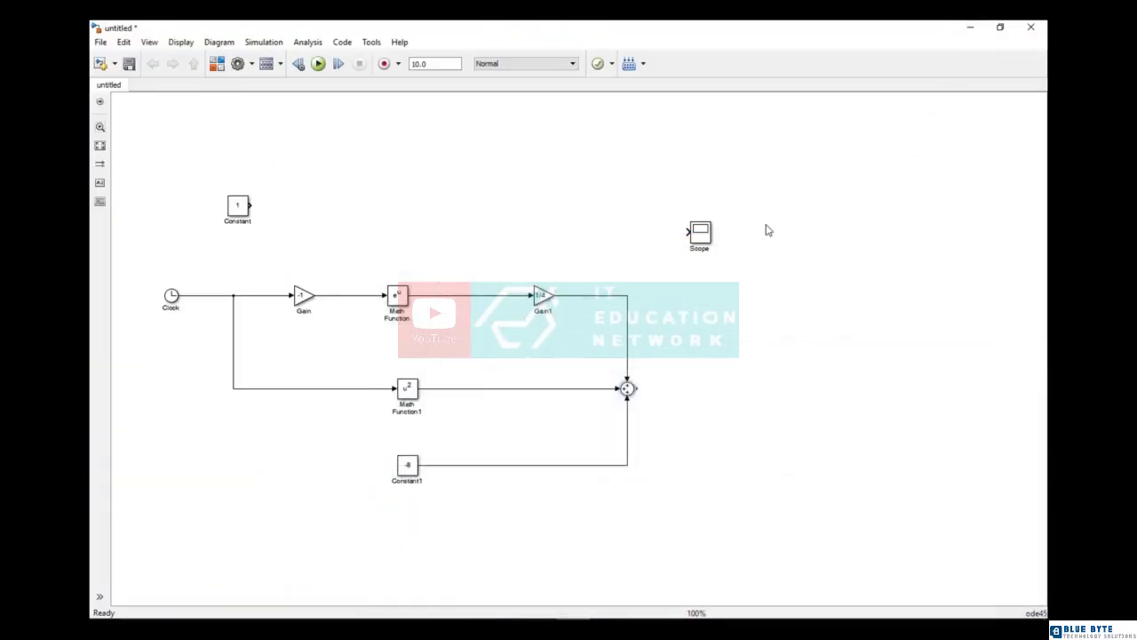
left_click_drag(707, 238, 743, 397)
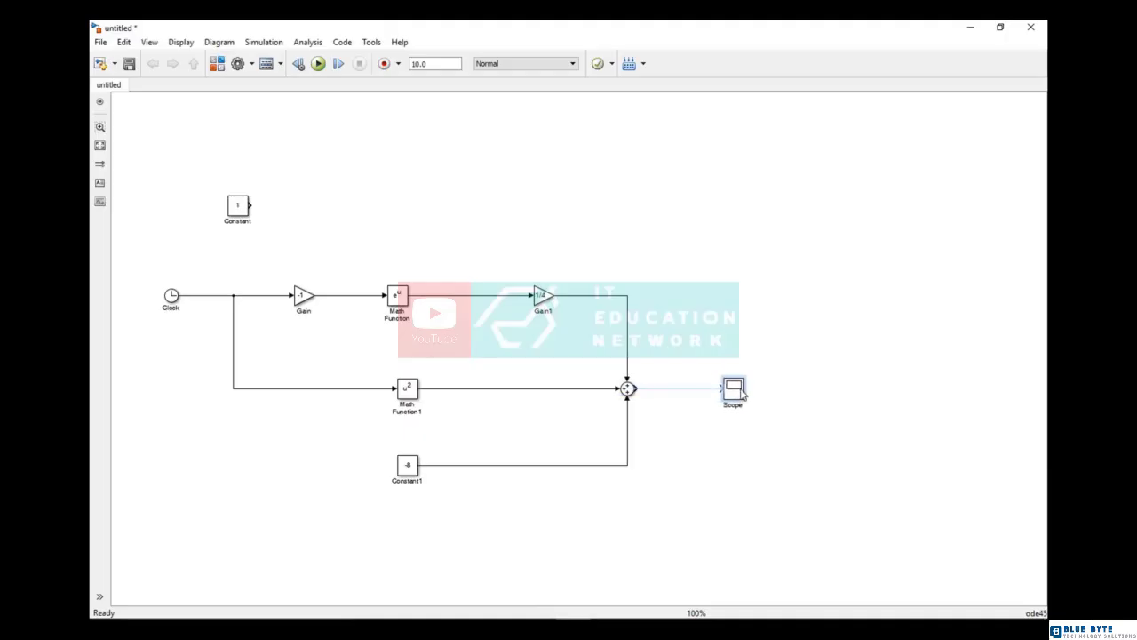
left_click_drag(632, 388, 724, 388)
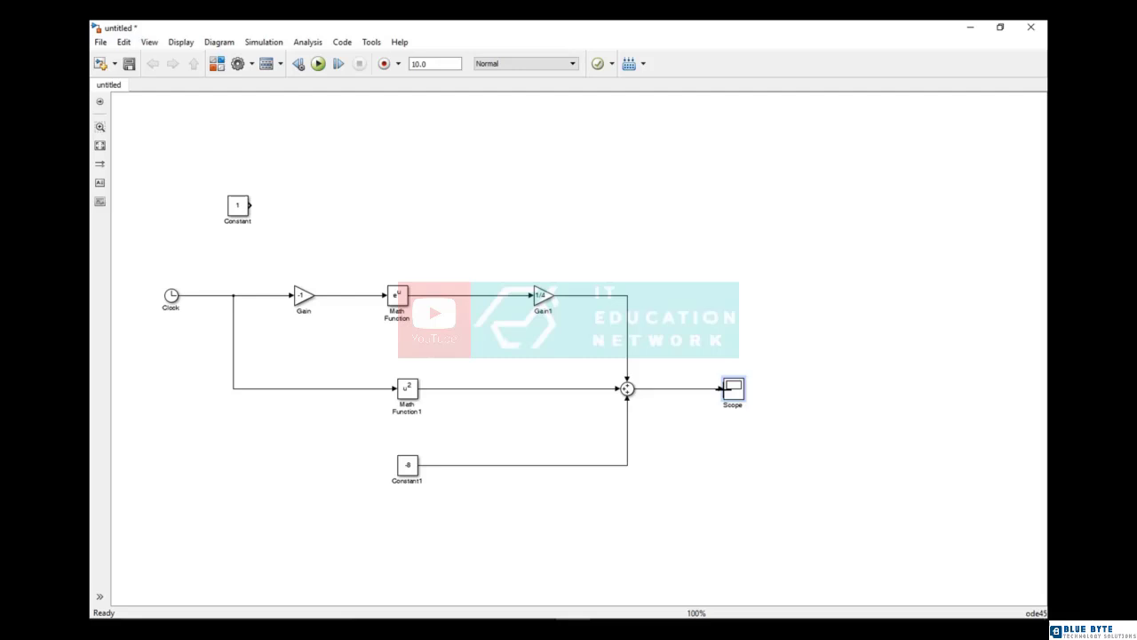
Run the simulation and examine the autoscaled result curve in the maximized Scope, closing it when done
left_click(319, 64)
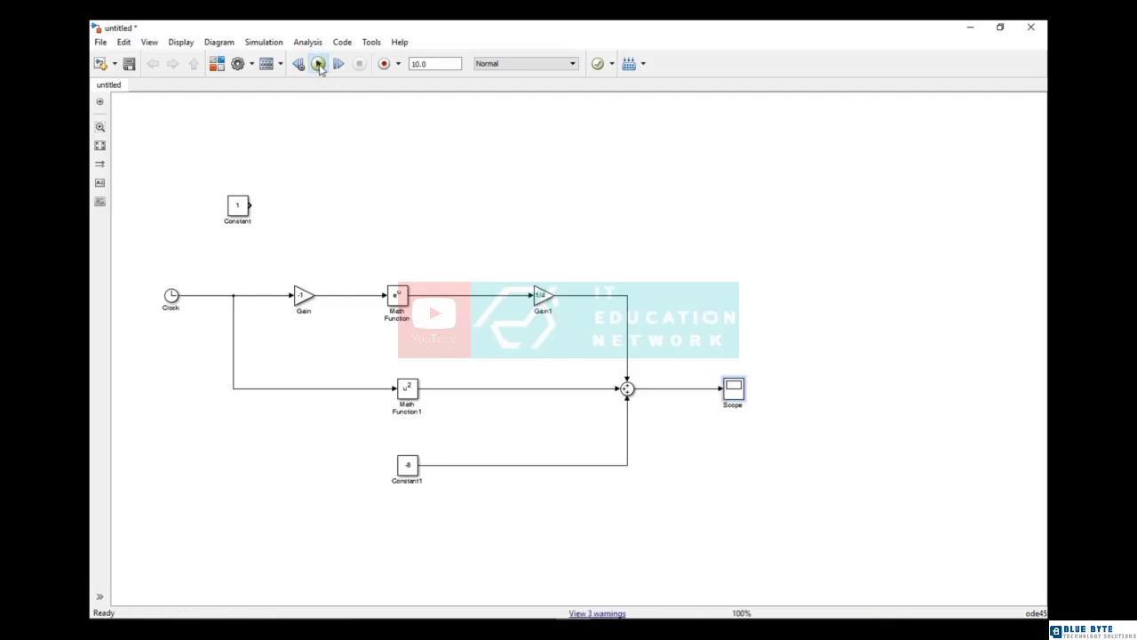
double_click(735, 395)
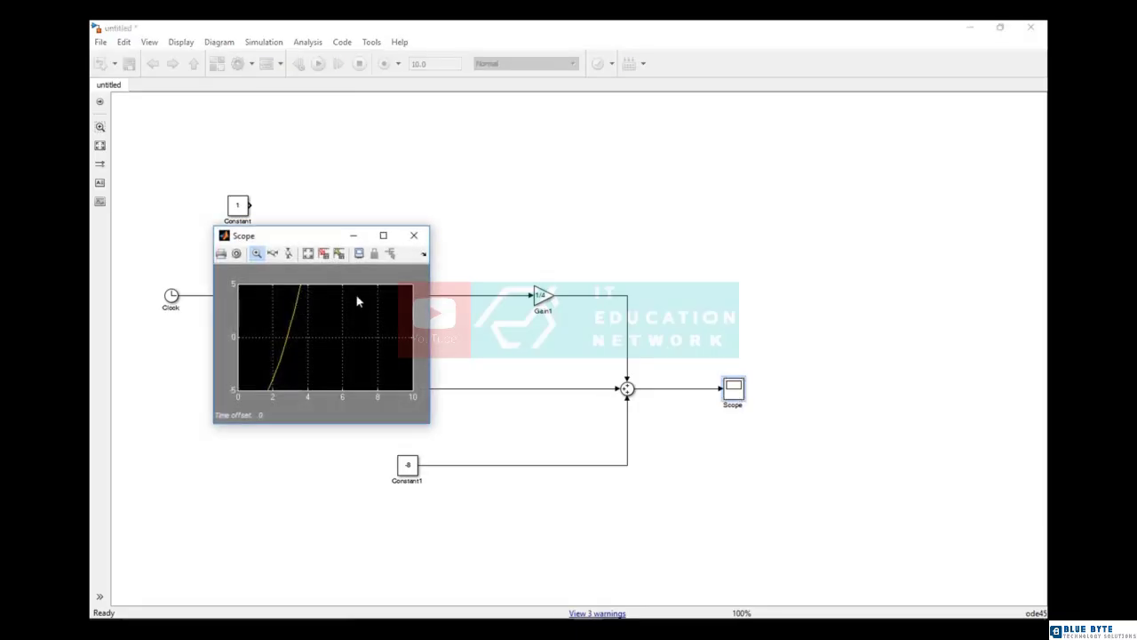
left_click(383, 234)
left_click(183, 44)
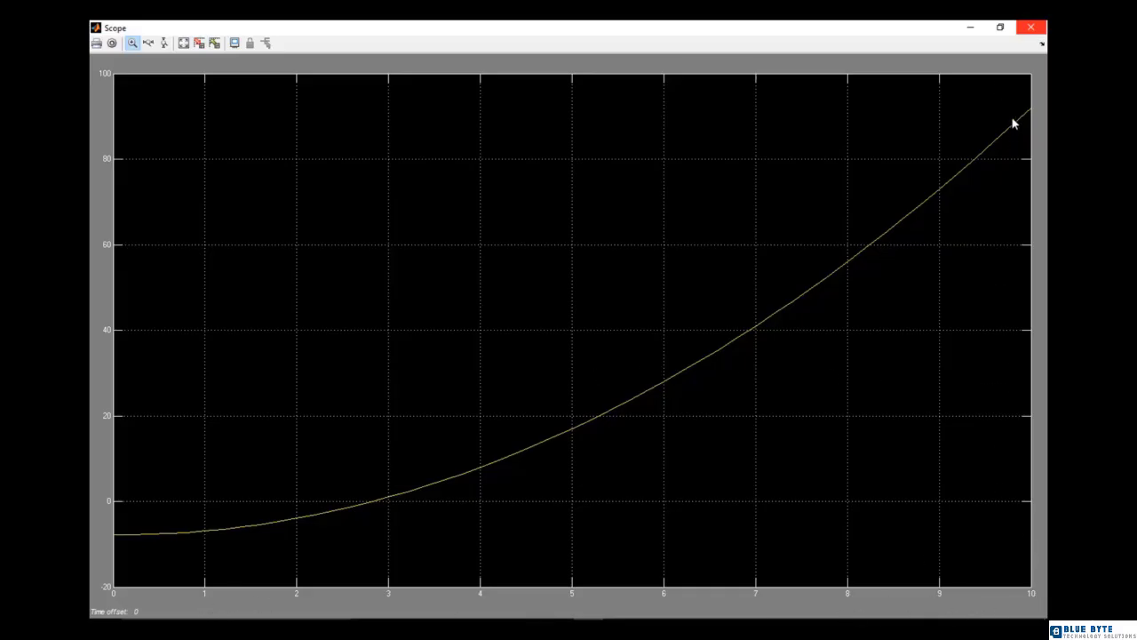
left_click(1028, 31)
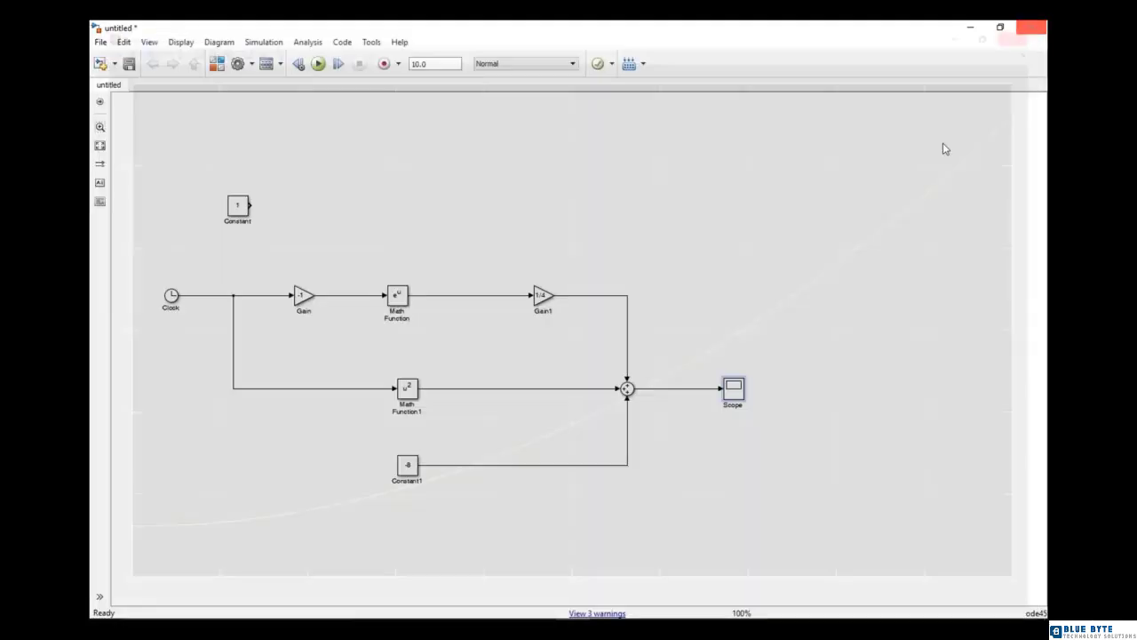
Save the model as EX_5.mdl in the Matlab Files folder, using the Simulink Models (*.mdl) file type
left_click(100, 42)
left_click(134, 122)
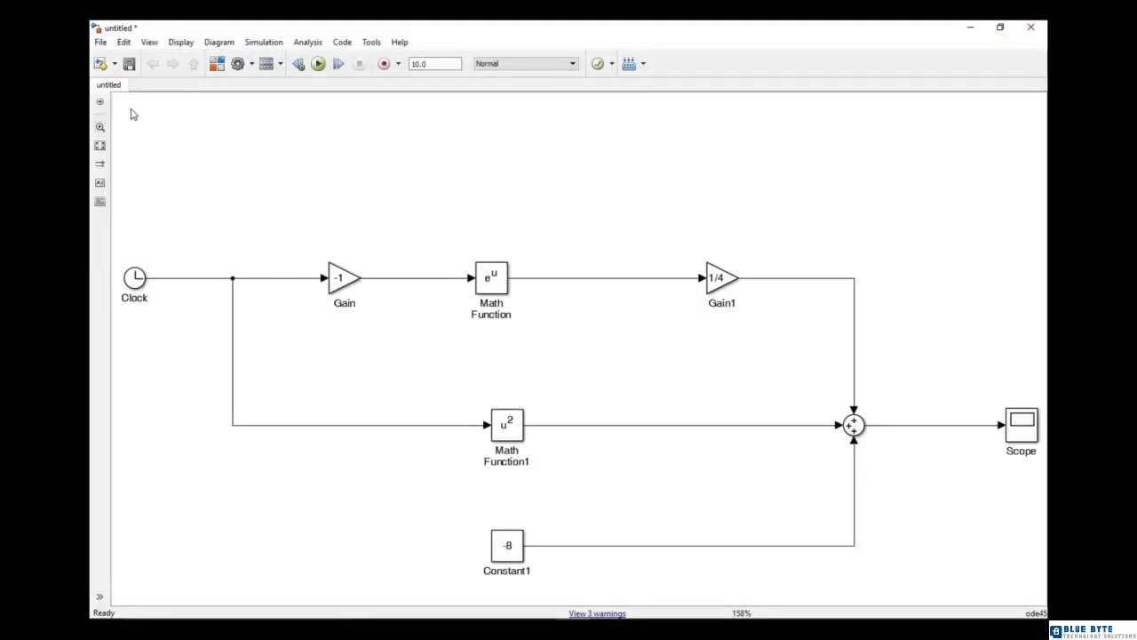
left_click(246, 303)
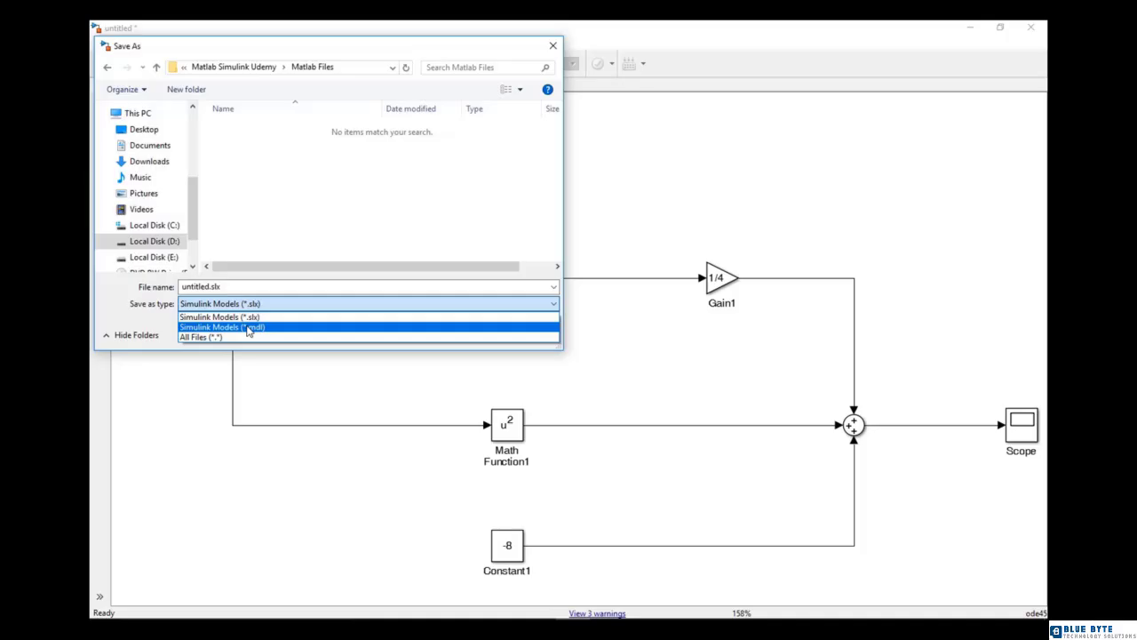
left_click(248, 327)
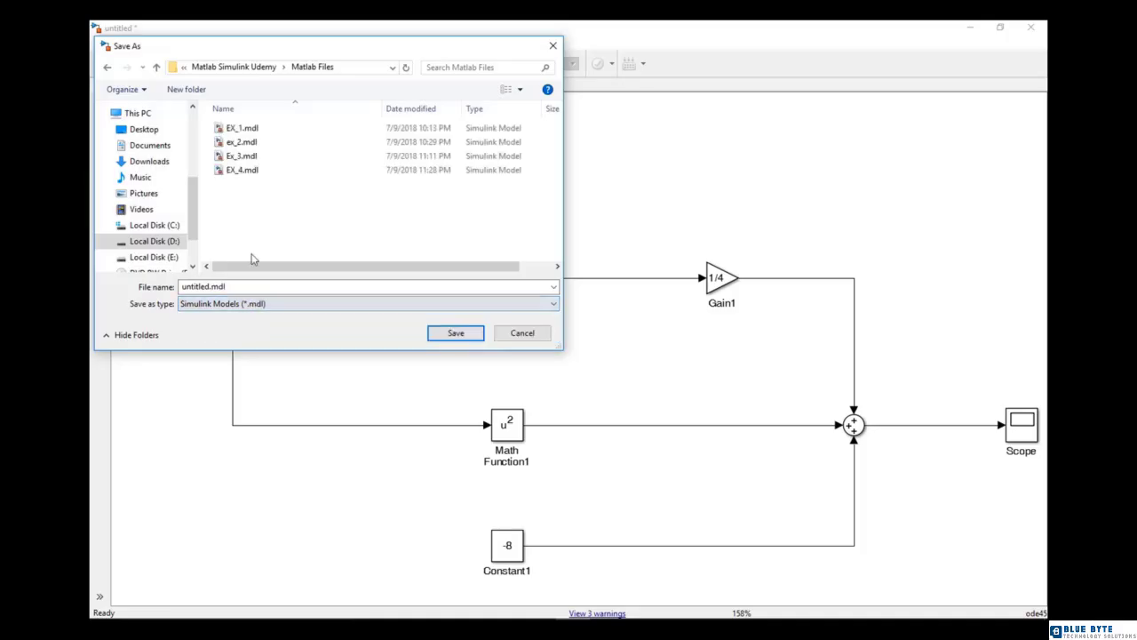
left_click(239, 128)
double_click(199, 286)
left_click(197, 286)
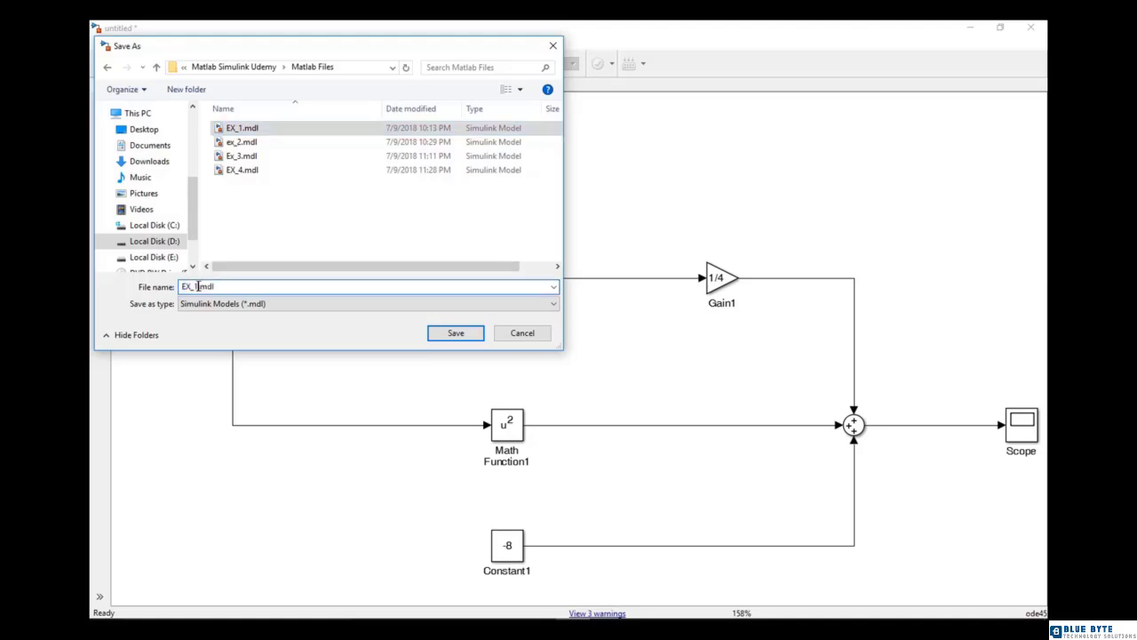
key("BackSpace")
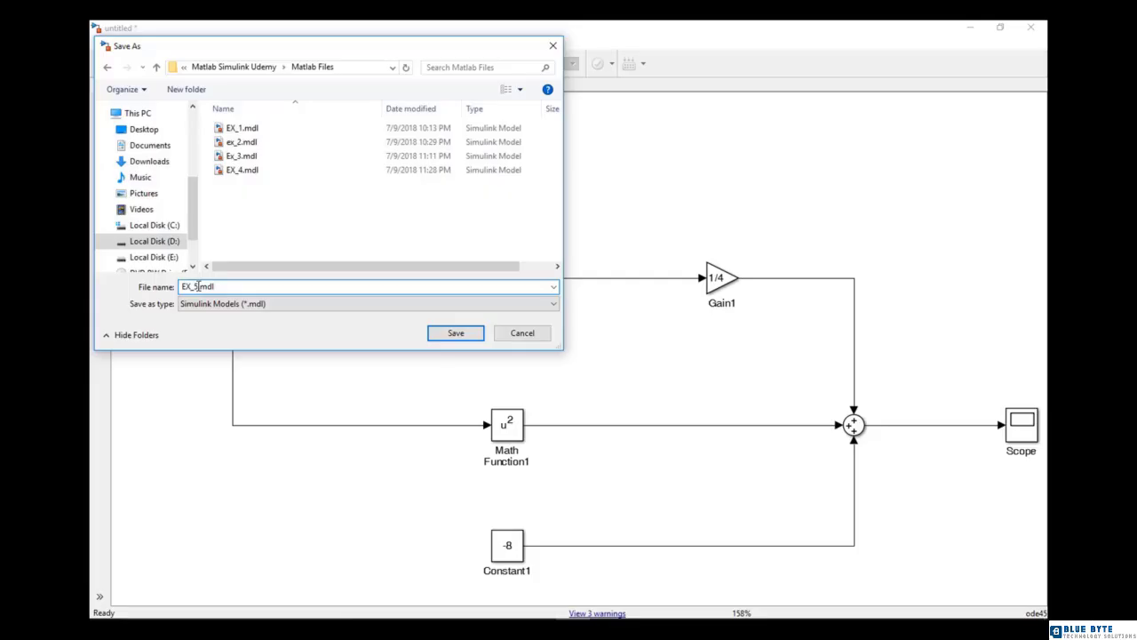
key("Return")
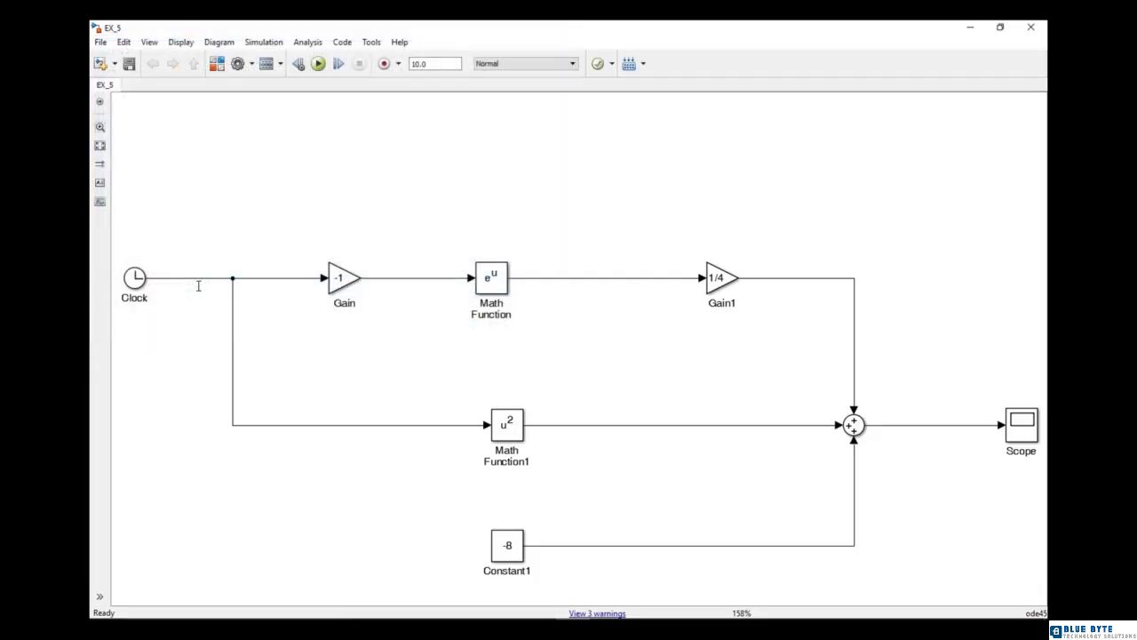
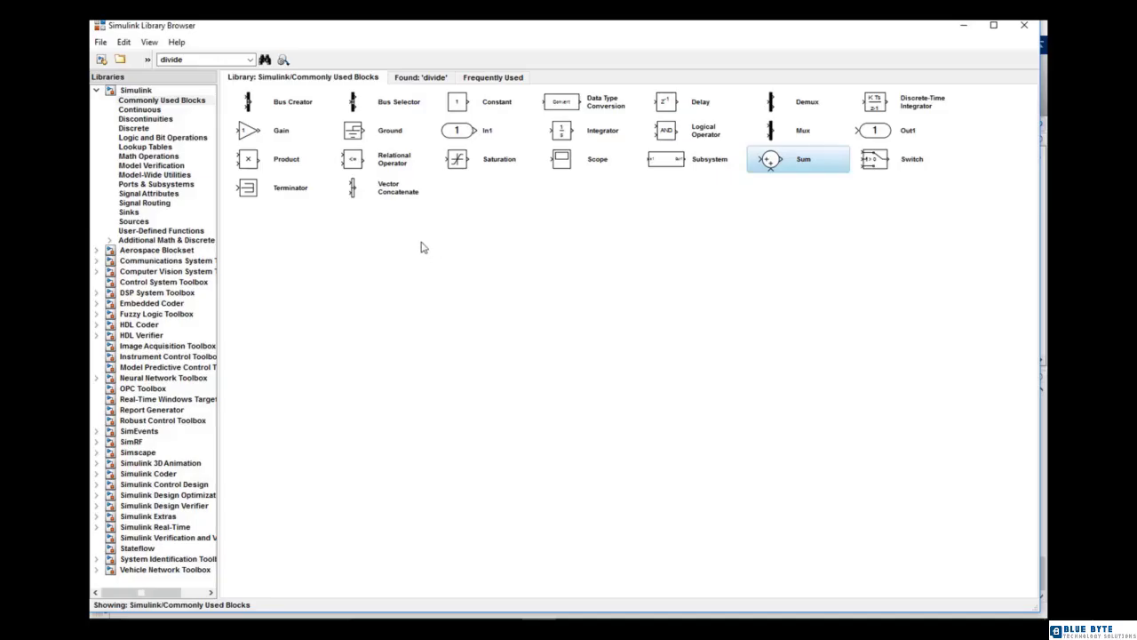
Add a Sine Wave block from the Simulink Sources library to the model
left_click(129, 212)
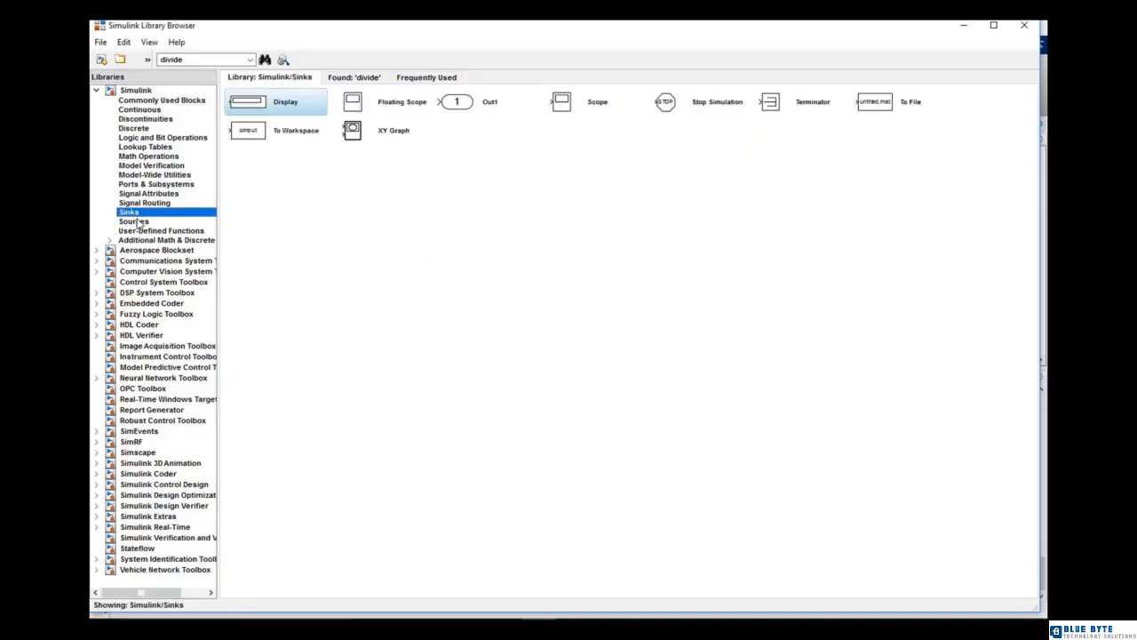
left_click(135, 222)
left_click(886, 160)
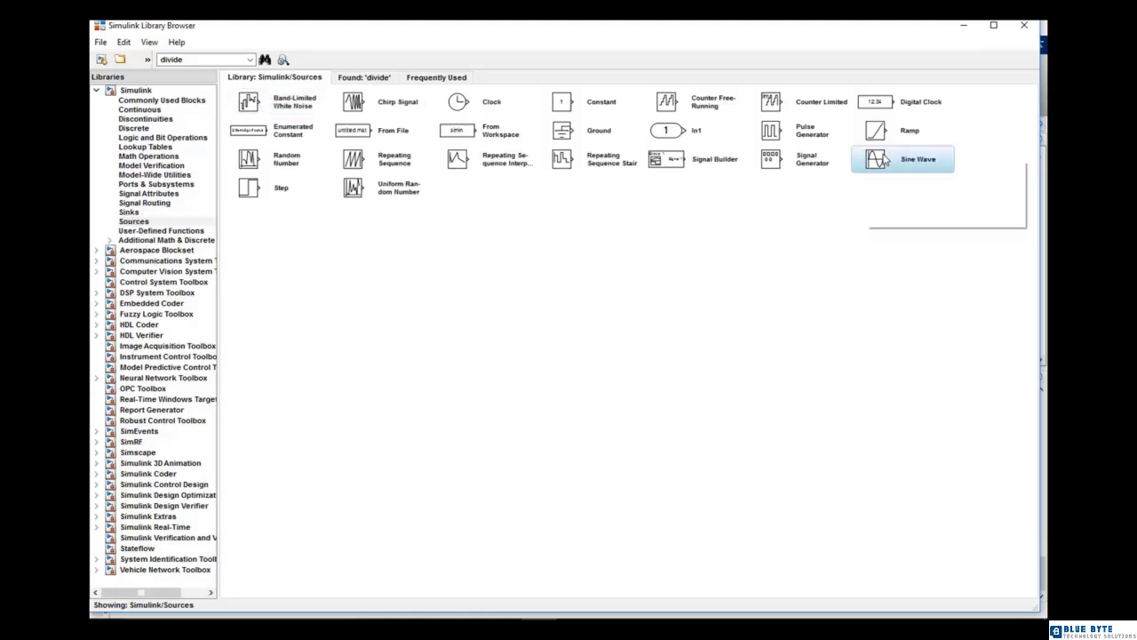
right_click(885, 160)
left_click(891, 167)
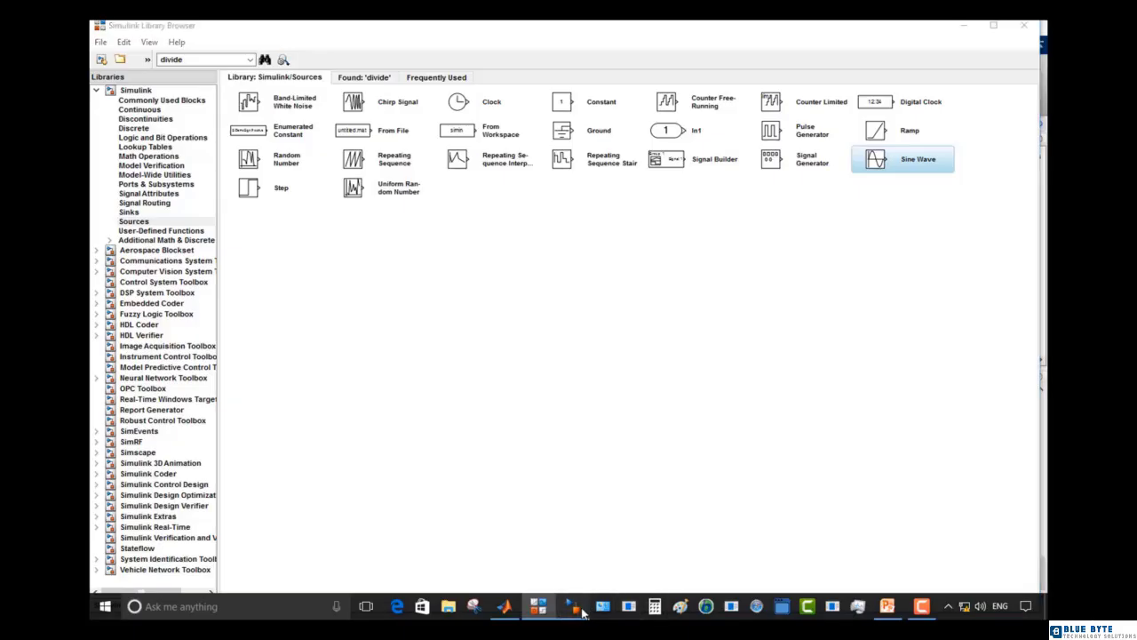
Arrange the Product block at the top, Sum to its lower right and Sine Wave at lower left, connecting Sine Wave to Sum's bottom input
left_click(578, 611)
left_click_drag(632, 305, 497, 276)
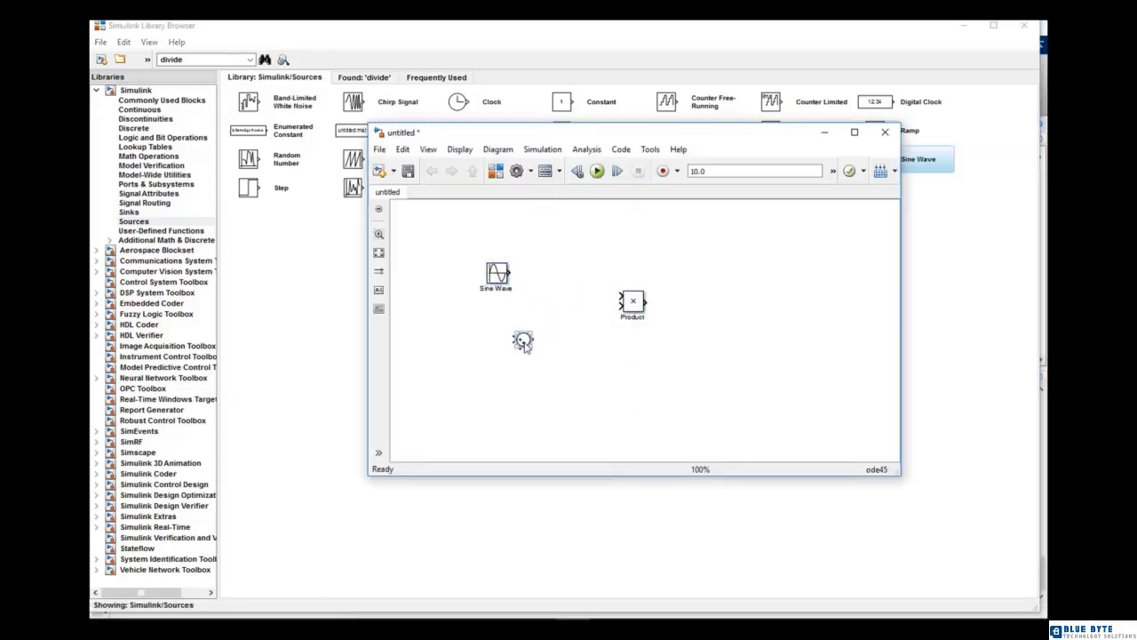
left_click(634, 304)
left_click_drag(635, 304, 576, 367)
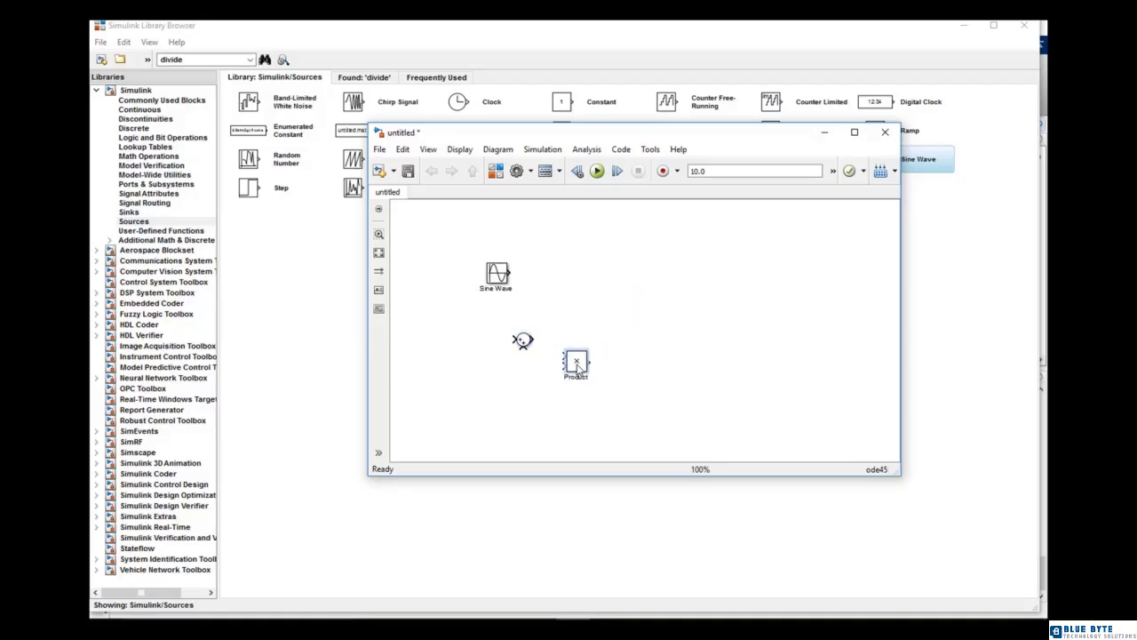
left_click_drag(526, 337, 668, 295)
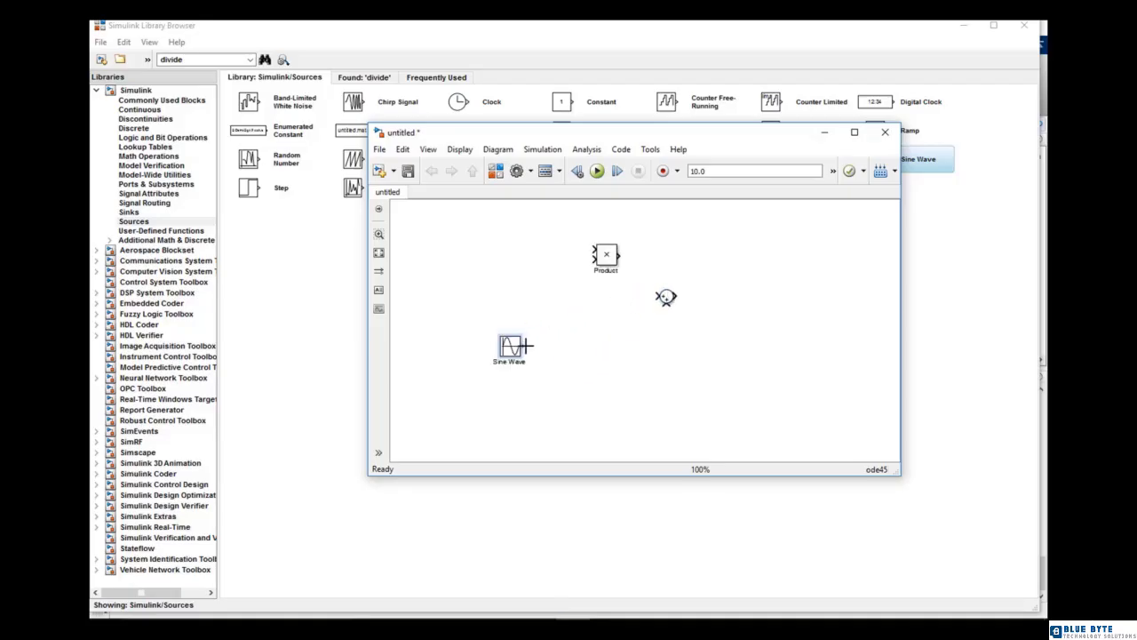
mouse_move(524, 346)
left_mouse_down()
mouse_move(678, 335)
mouse_move(666, 301)
left_mouse_up()
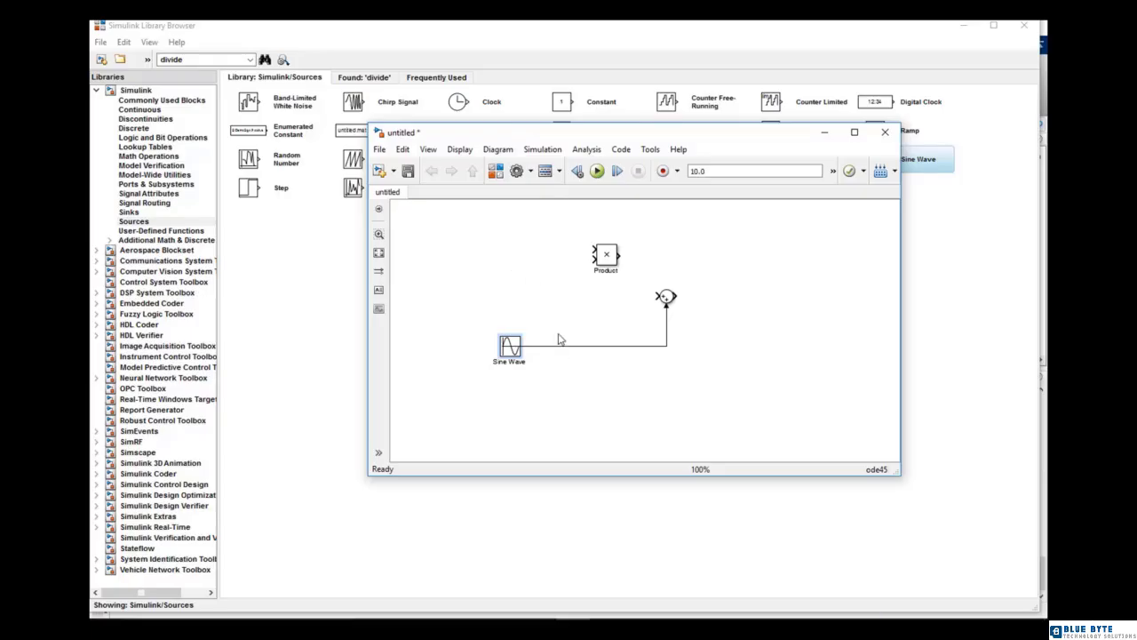
Add a Demux from Commonly Used Blocks before the Product block and connect its two outputs to the Product inputs
mouse_move(629, 616)
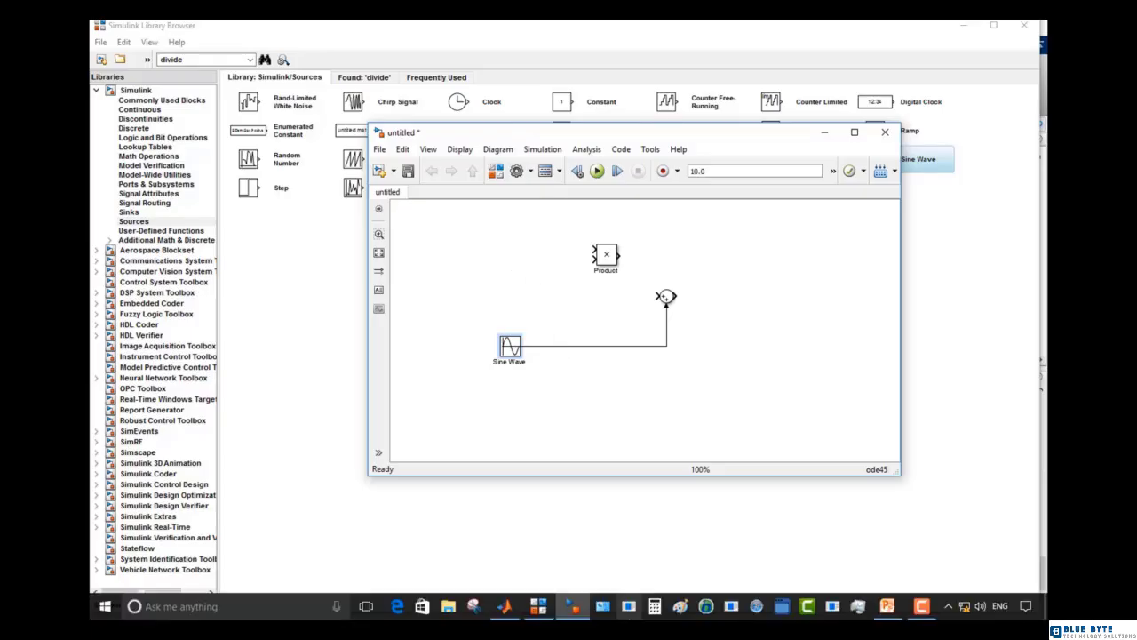
left_click(164, 99)
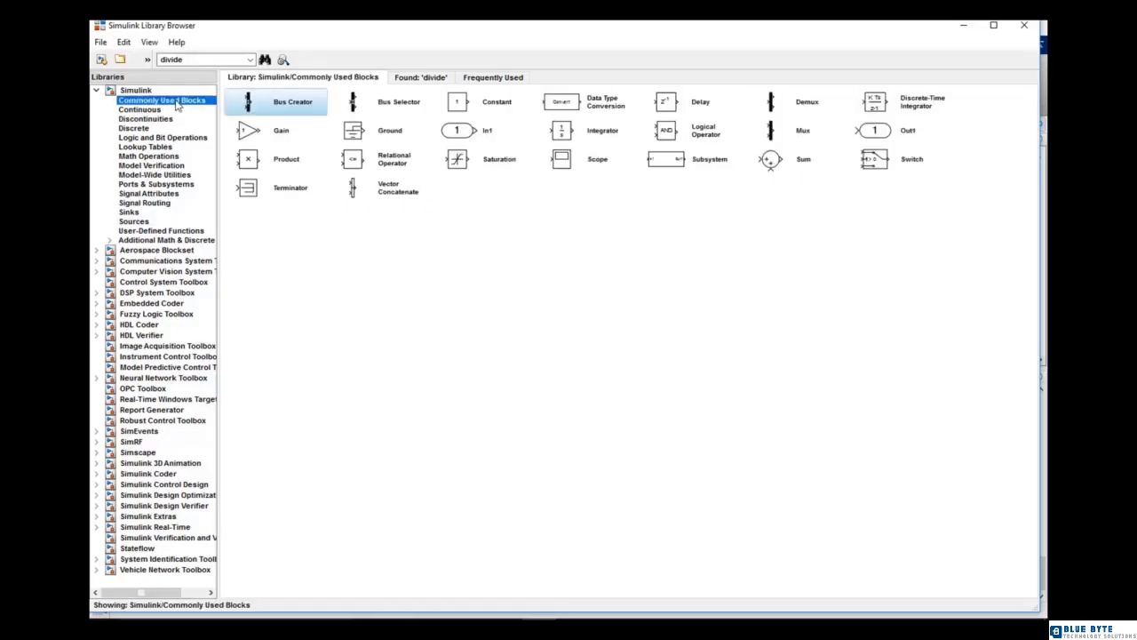
left_click(806, 108)
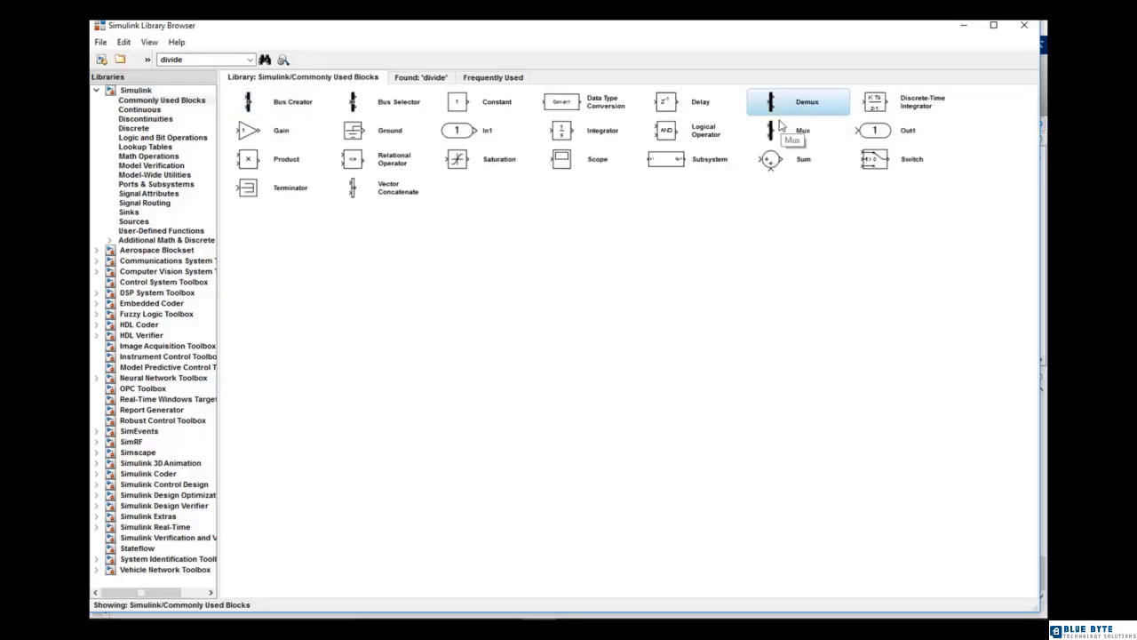
right_click(781, 105)
left_click(810, 111)
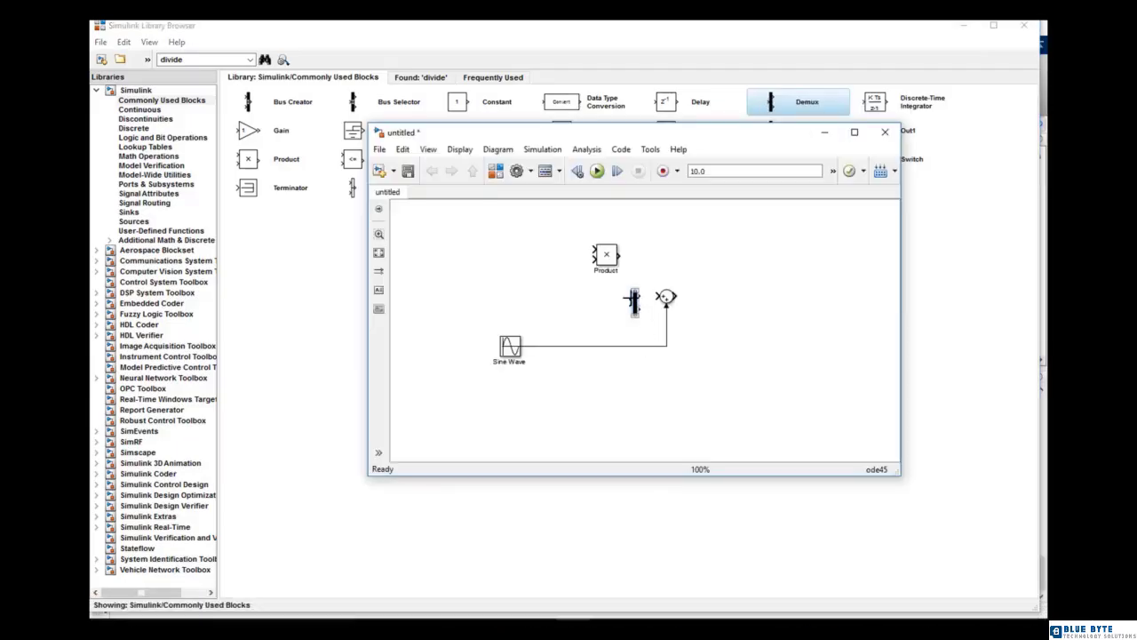
mouse_move(637, 307)
left_mouse_down()
mouse_move(533, 291)
mouse_move(513, 266)
mouse_move(593, 250)
left_mouse_up()
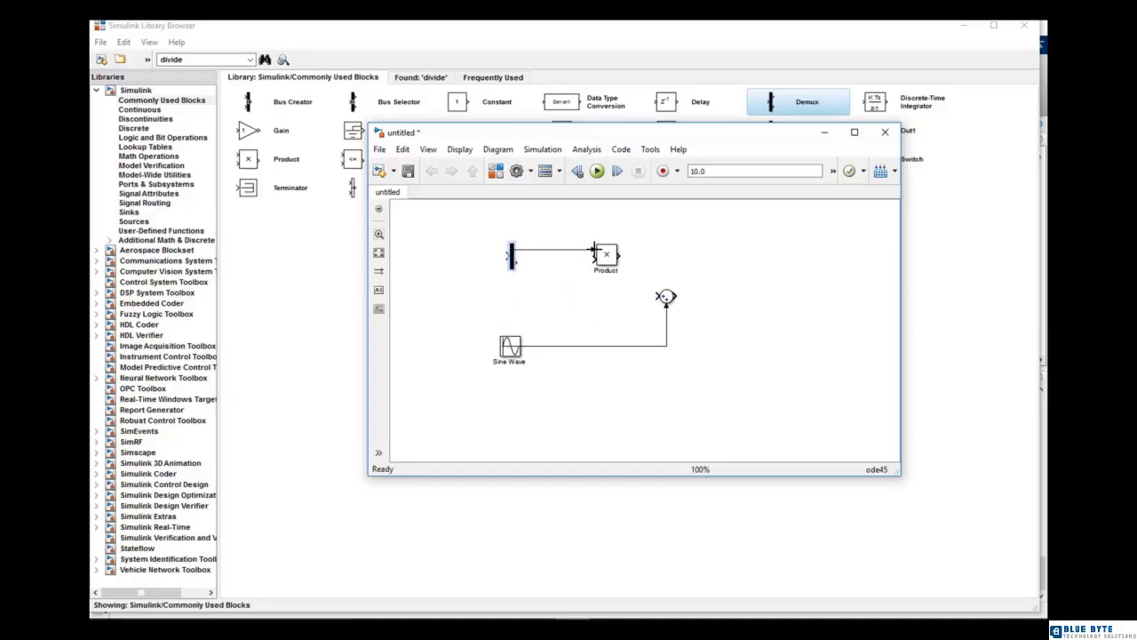
left_click_drag(515, 260, 593, 259)
Enlarge the Product block until both Demux lines run straight, and branch the upper line to the Sum block's free input
left_click_drag(681, 223, 504, 294)
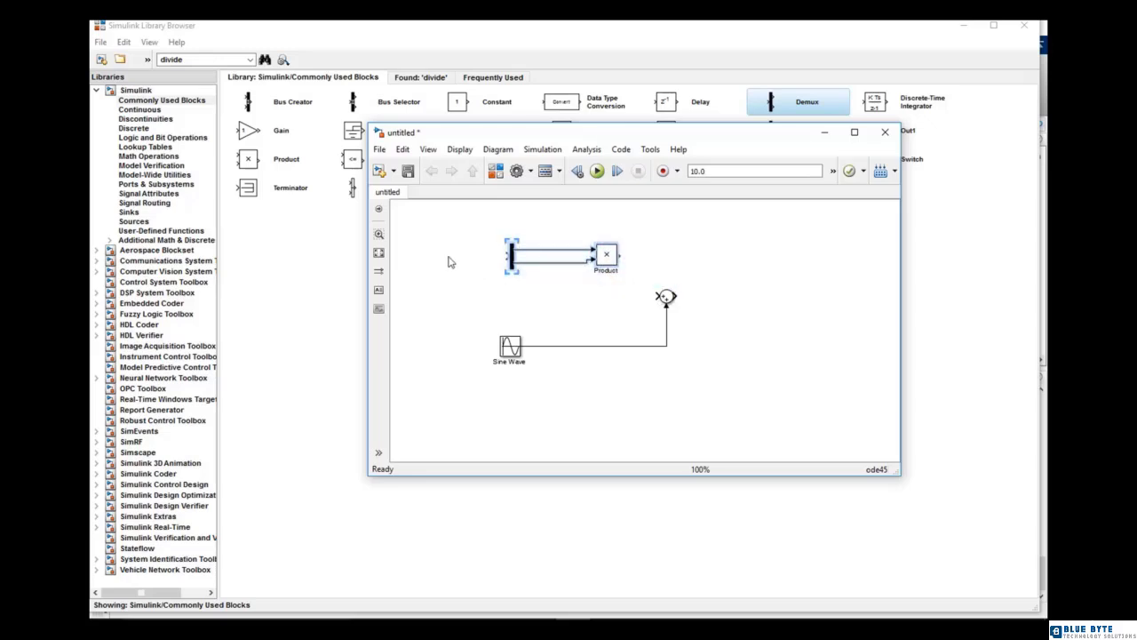
scroll(449, 262, "up", 1)
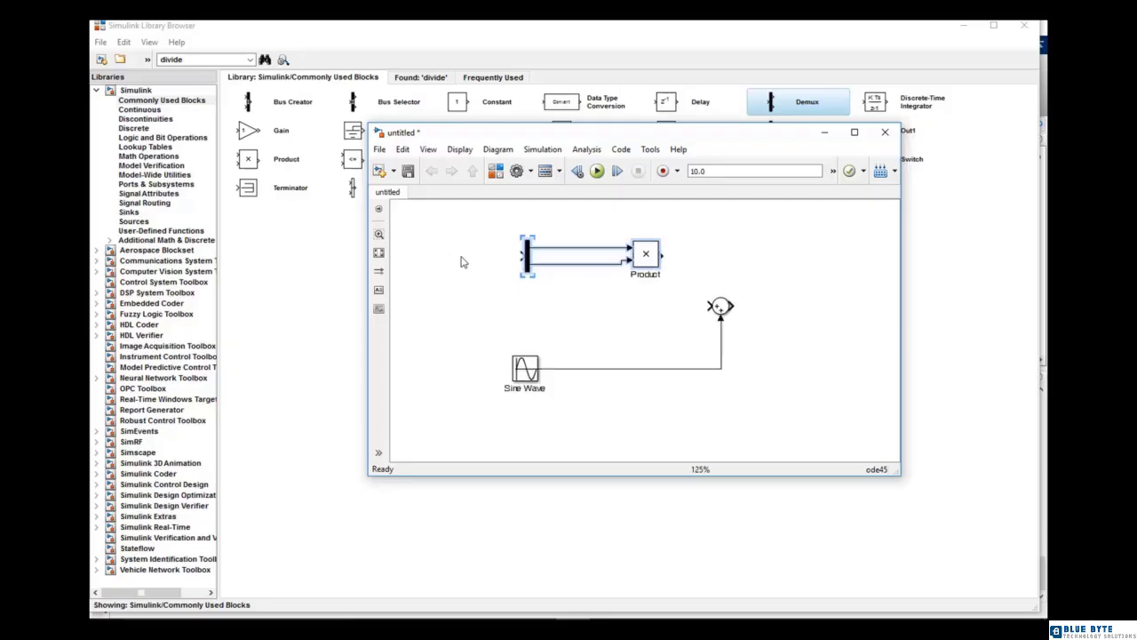
left_click(701, 253)
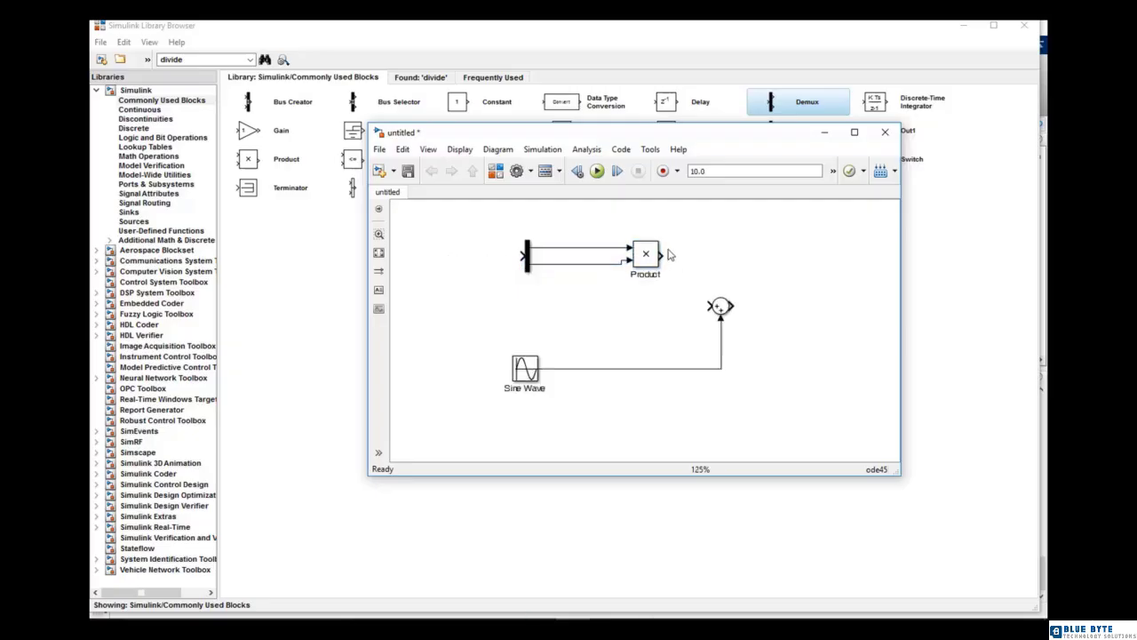
left_click_drag(684, 233, 506, 302)
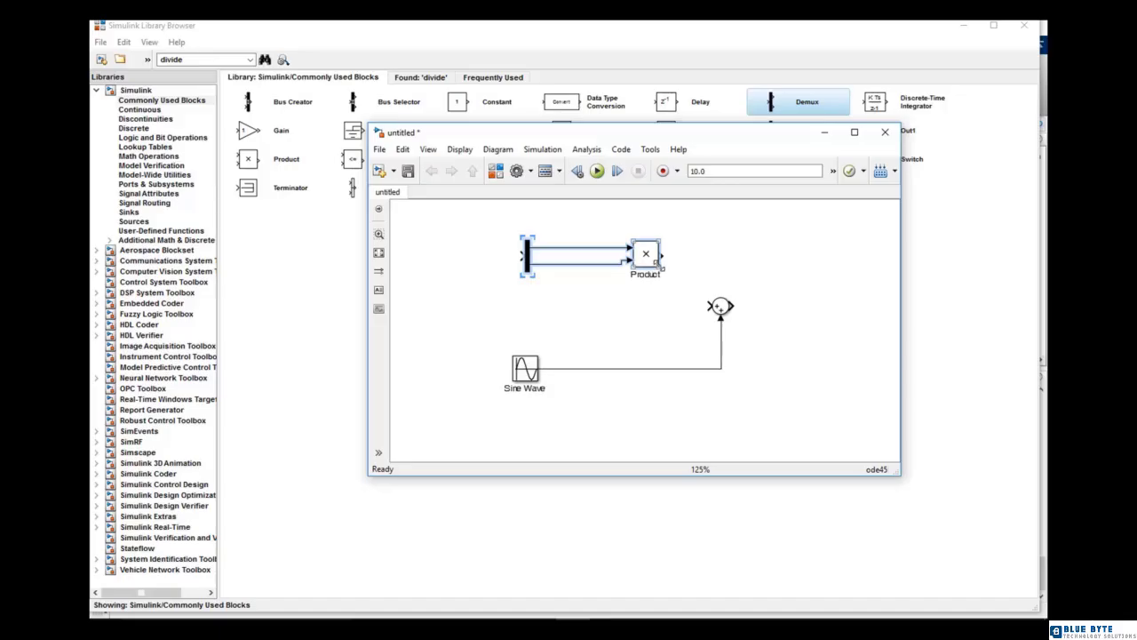
left_click_drag(660, 266, 671, 276)
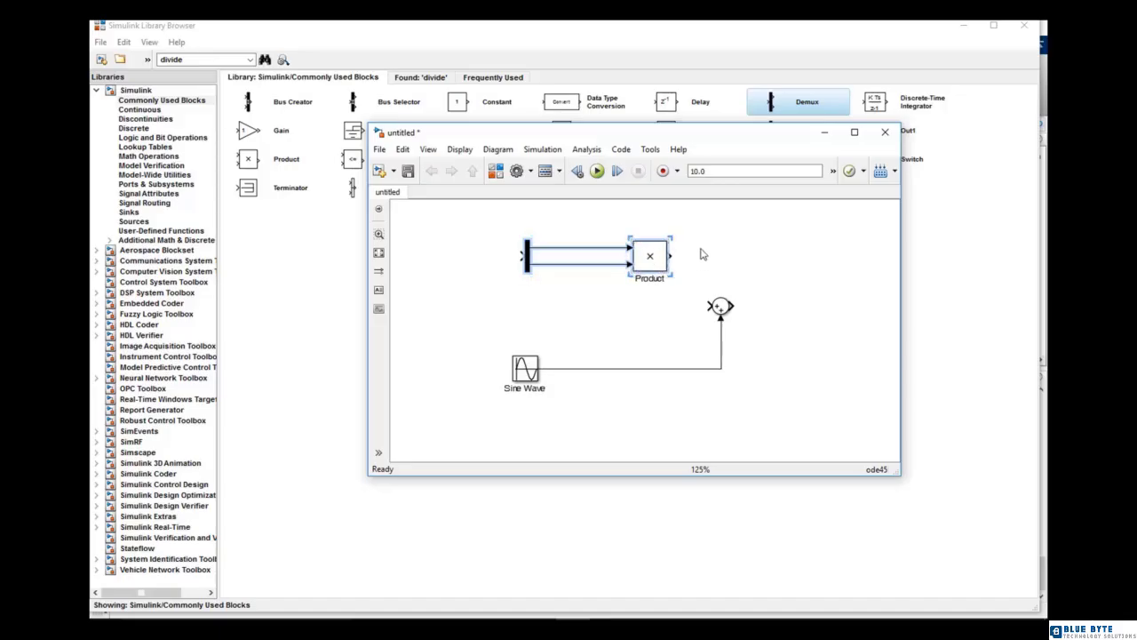
left_click(702, 255)
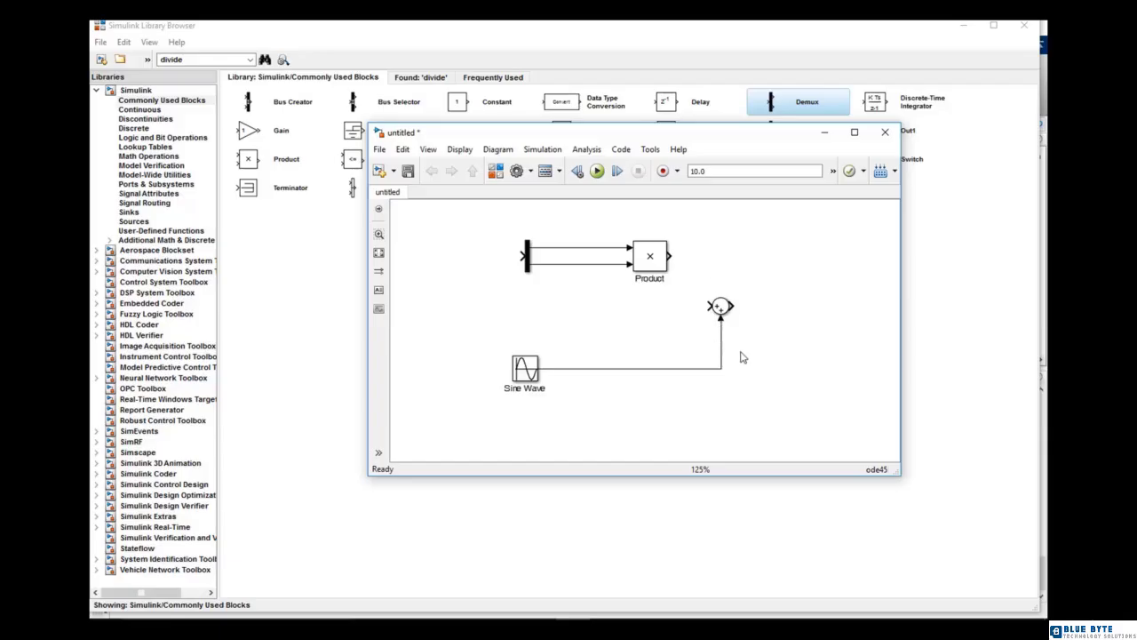
left_click_drag(711, 305, 577, 250)
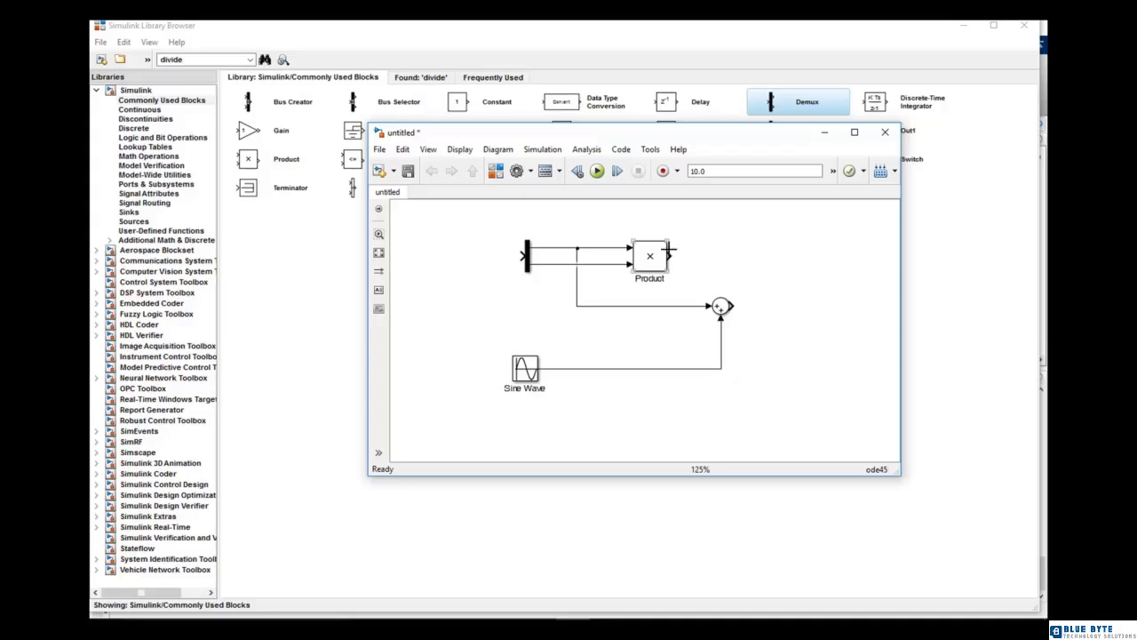
Add a Mux from Commonly Used Blocks after the Product and Sum blocks, and connect their outputs to its two inputs
left_click_drag(670, 256, 738, 256)
left_click(565, 611)
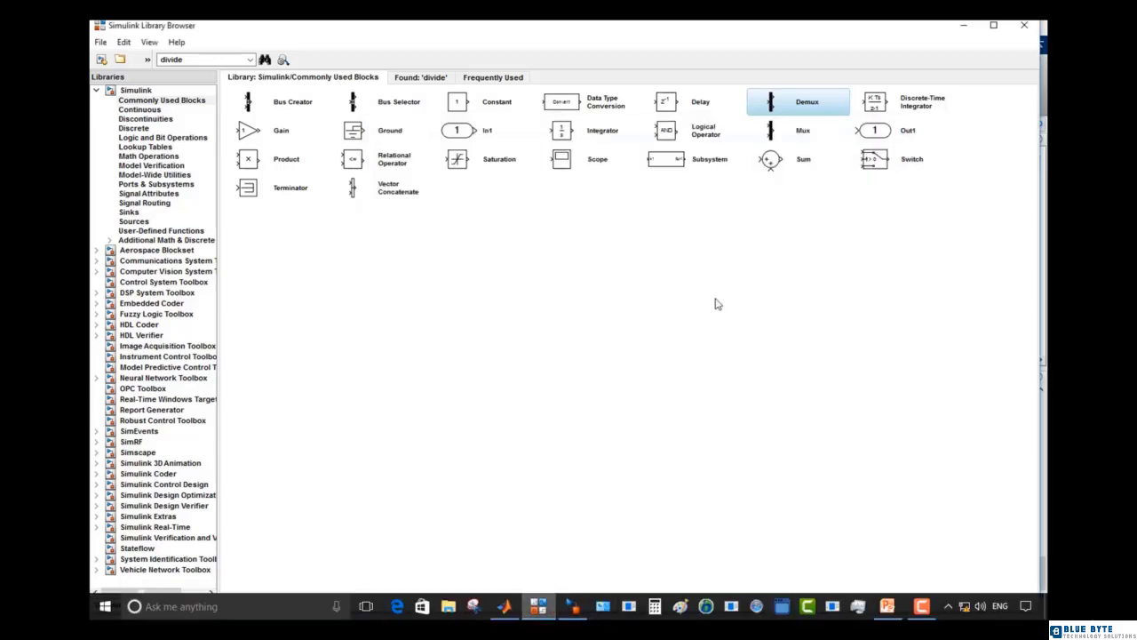
left_click(790, 133)
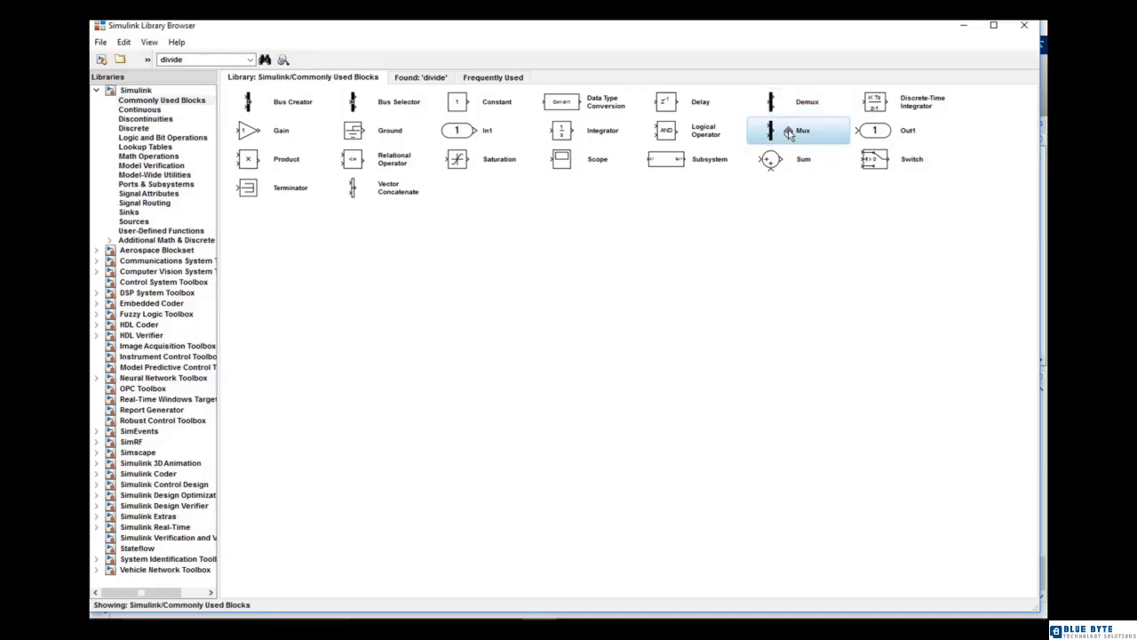
right_click(764, 131)
left_click(786, 139)
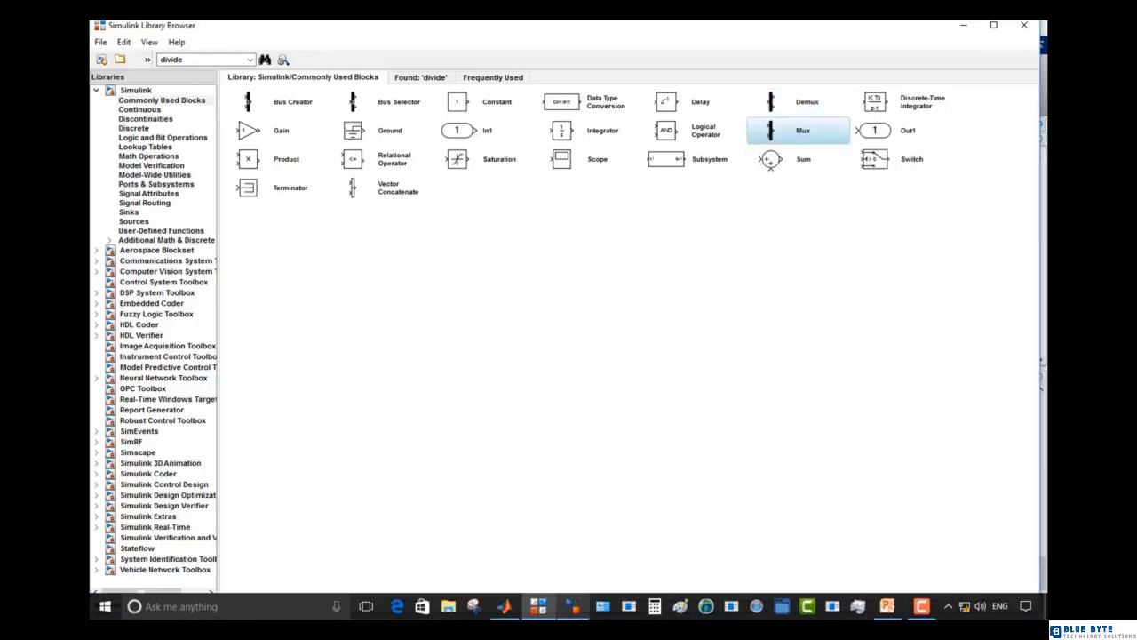
left_click(602, 606)
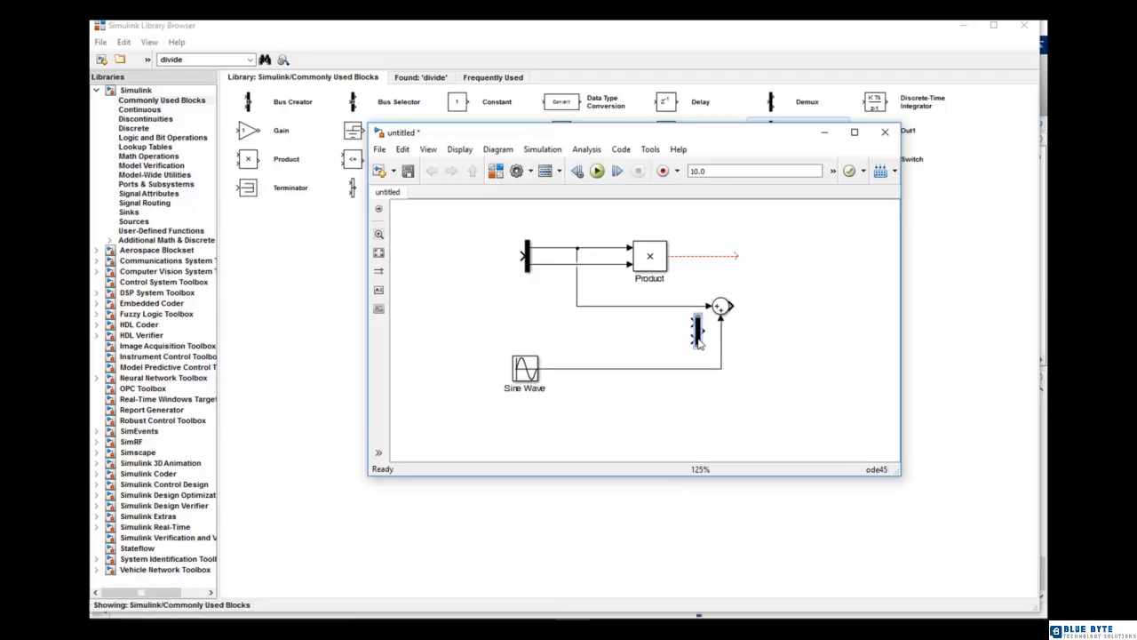
mouse_move(699, 336)
left_mouse_down()
mouse_move(764, 283)
mouse_move(566, 293)
mouse_move(773, 284)
mouse_move(742, 303)
mouse_move(760, 278)
left_mouse_up()
mouse_move(758, 268)
left_mouse_down()
mouse_move(681, 254)
mouse_move(737, 254)
mouse_move(759, 269)
left_mouse_up()
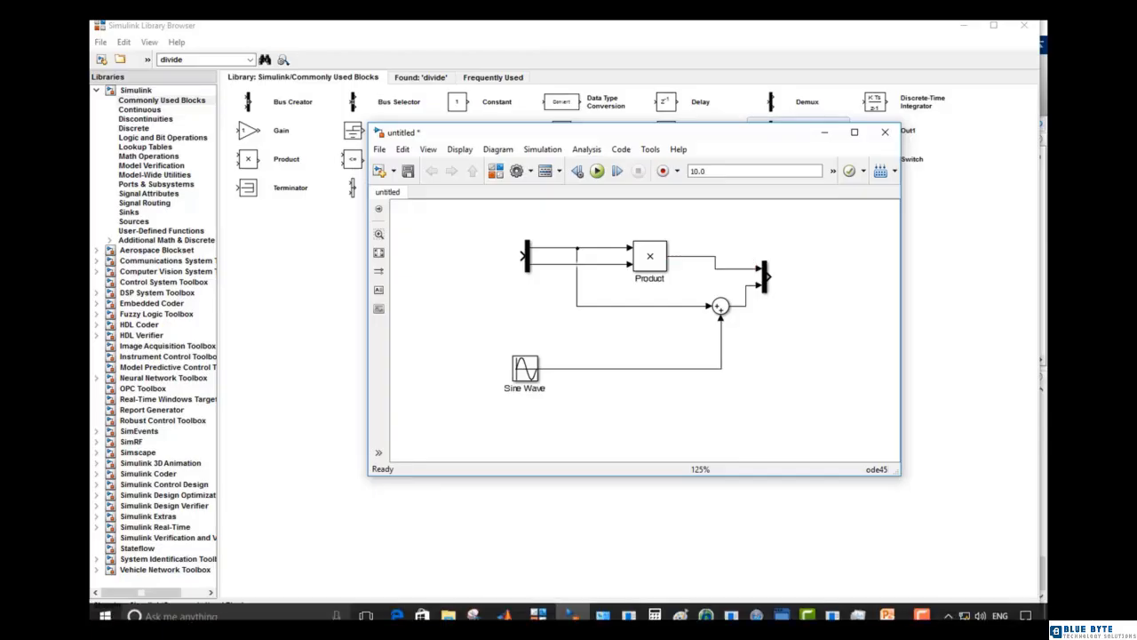
Add an Integrator from Commonly Used Blocks beyond the Mux and connect the Mux output to it
left_click(544, 607)
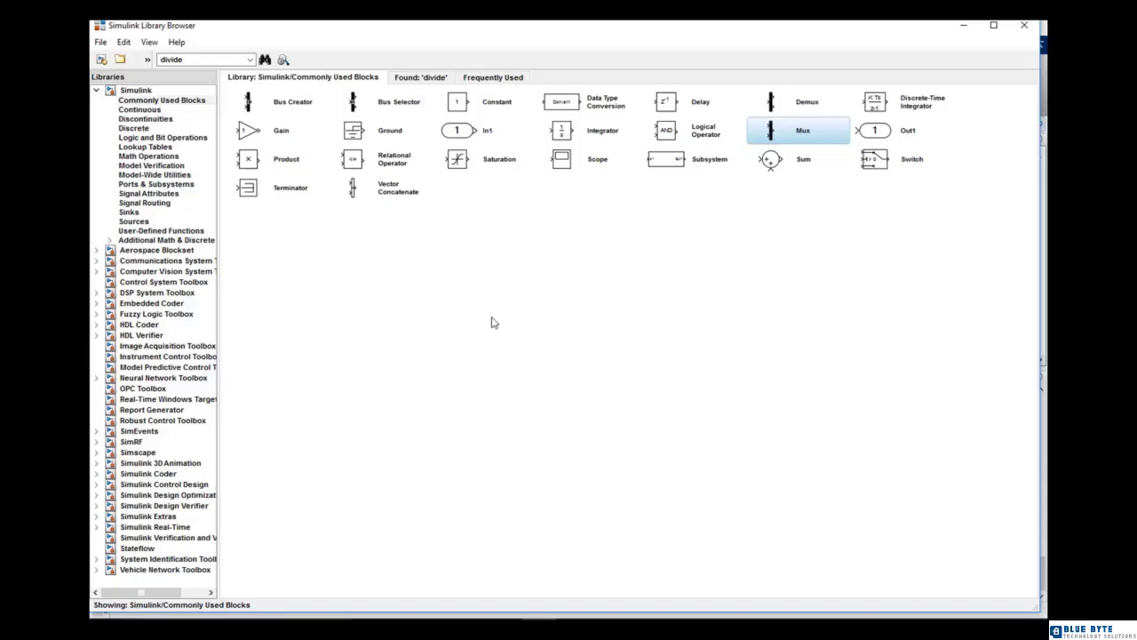
left_click(184, 103)
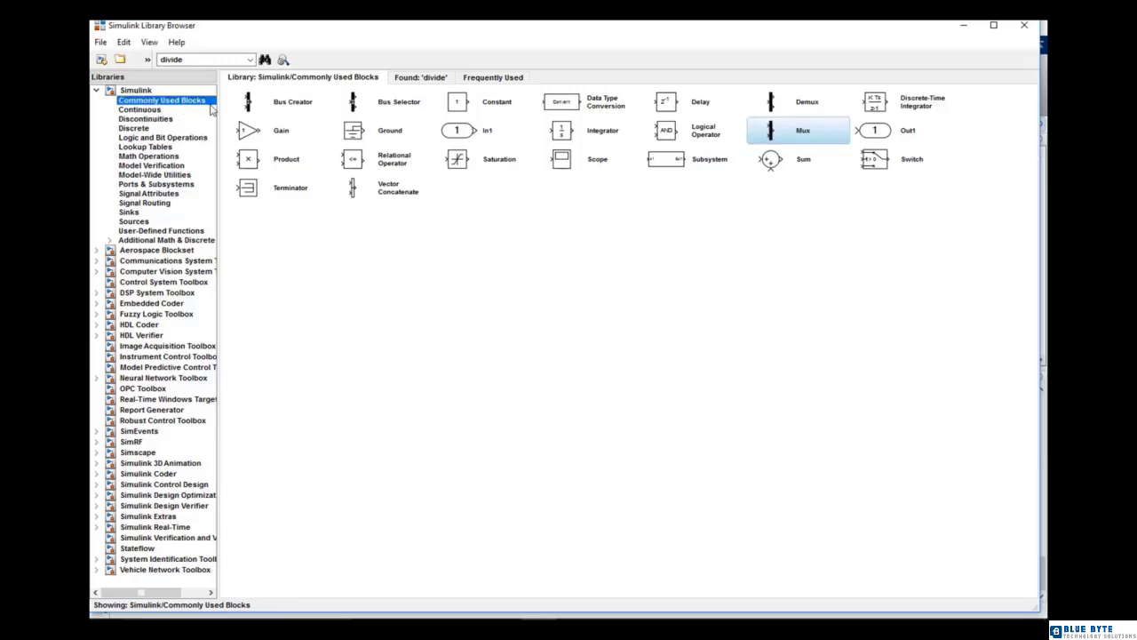
right_click(566, 137)
left_click(582, 141)
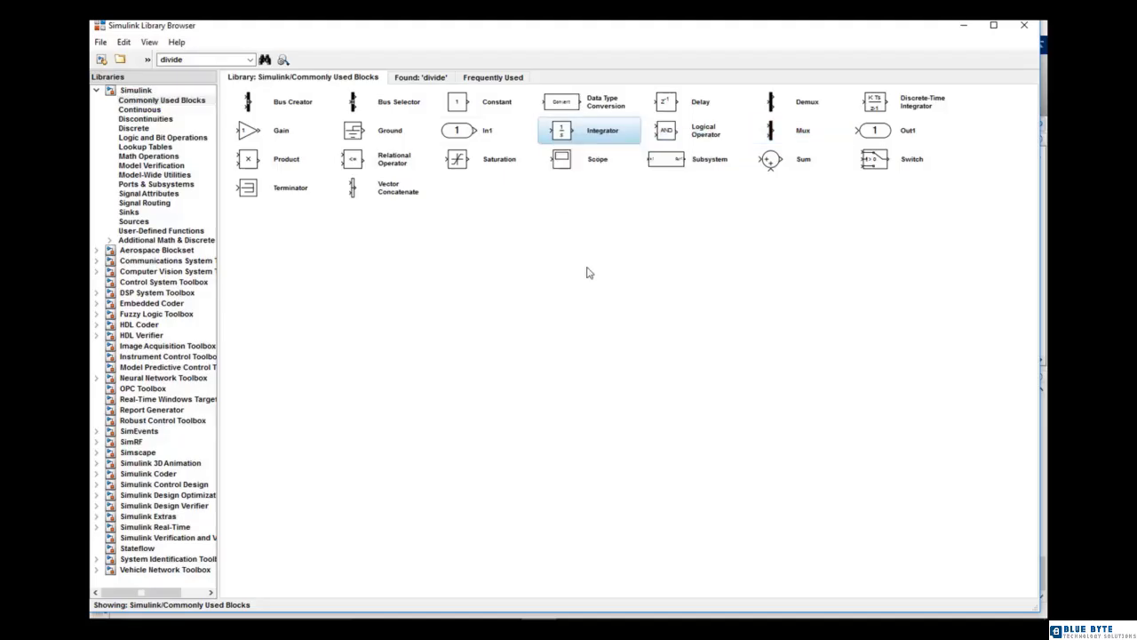
left_click(574, 607)
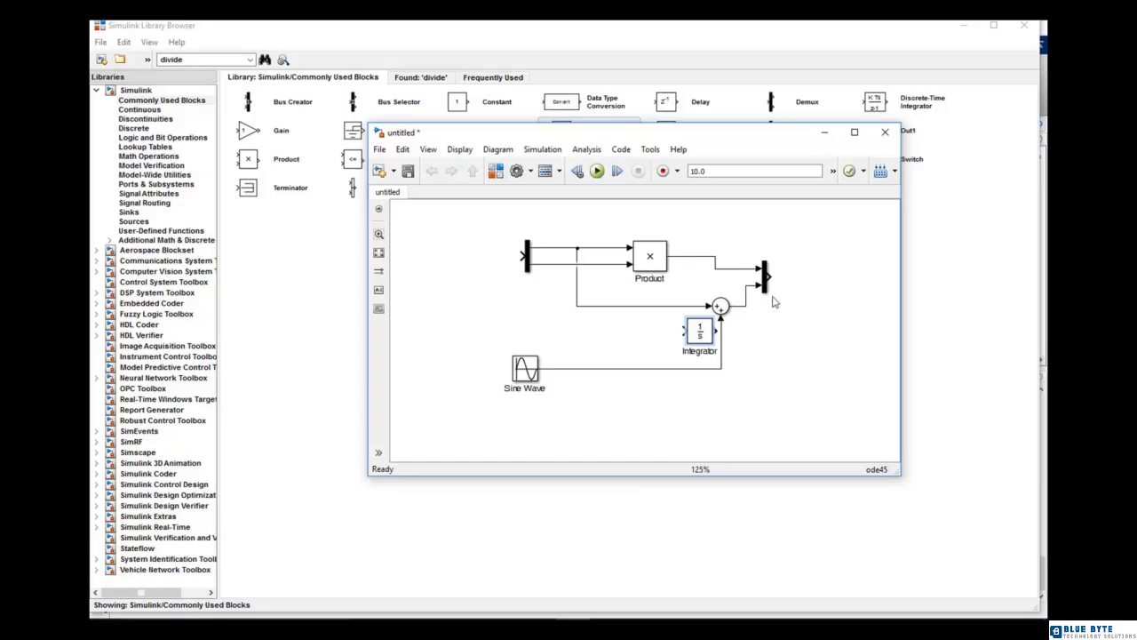
left_click_drag(701, 335, 802, 277)
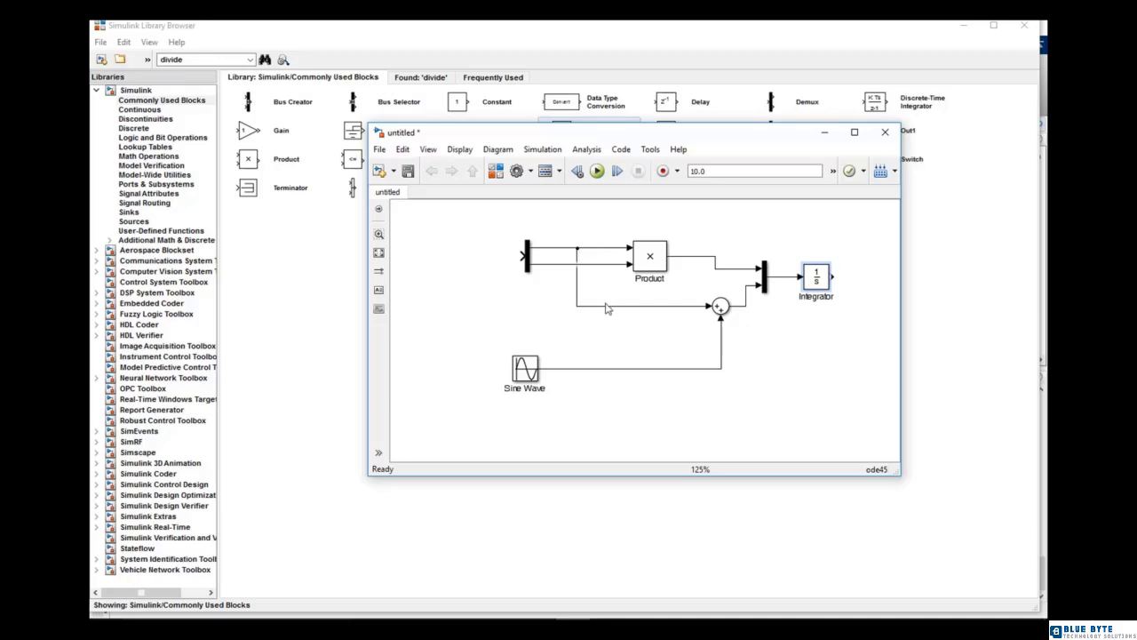
Route the Integrator output back beneath the Sine Wave block to the Demux input, closing the feedback loop
left_click(546, 249)
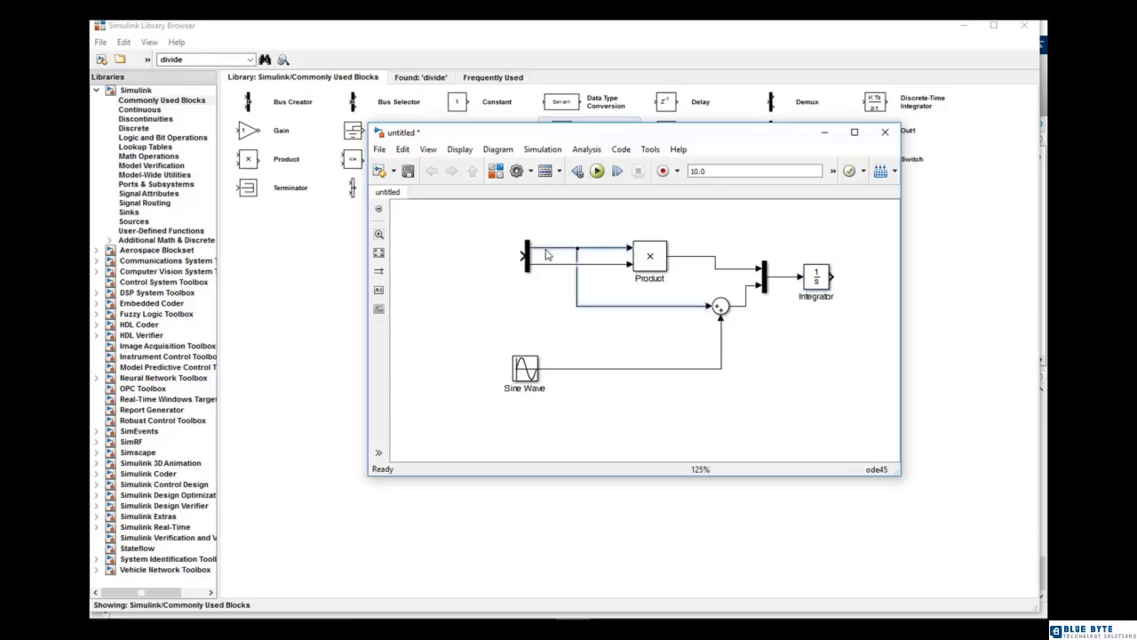
left_click(555, 265)
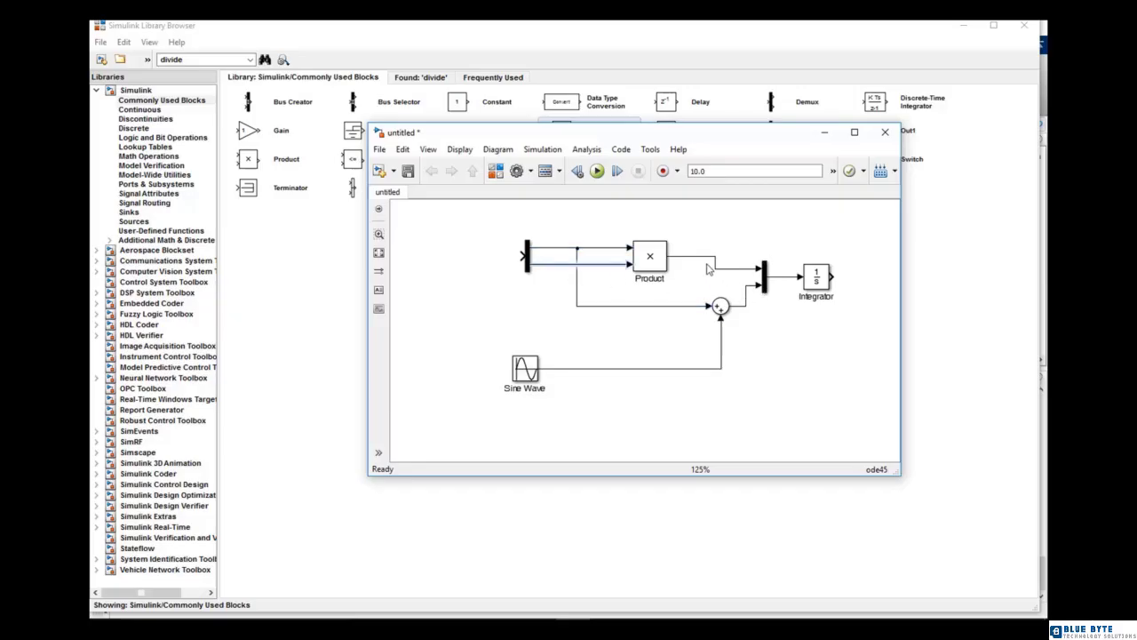
left_click(708, 263)
left_click_drag(838, 276, 435, 254)
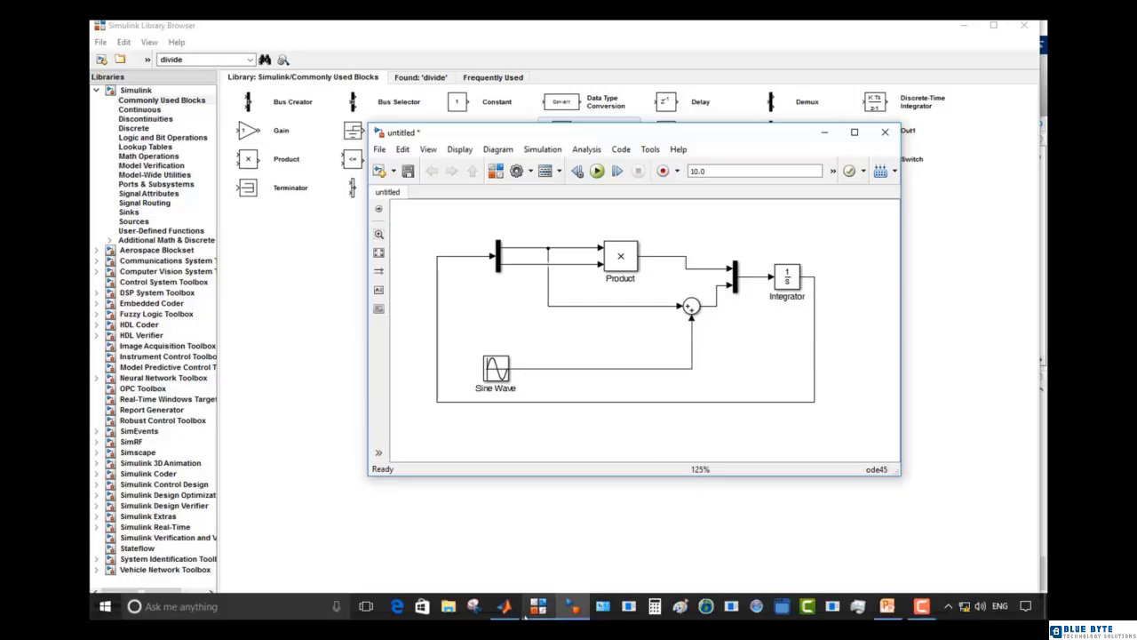
Add a Scope from the Simulink Sinks library above the Mux and open its display window
left_click(539, 611)
left_click(158, 213)
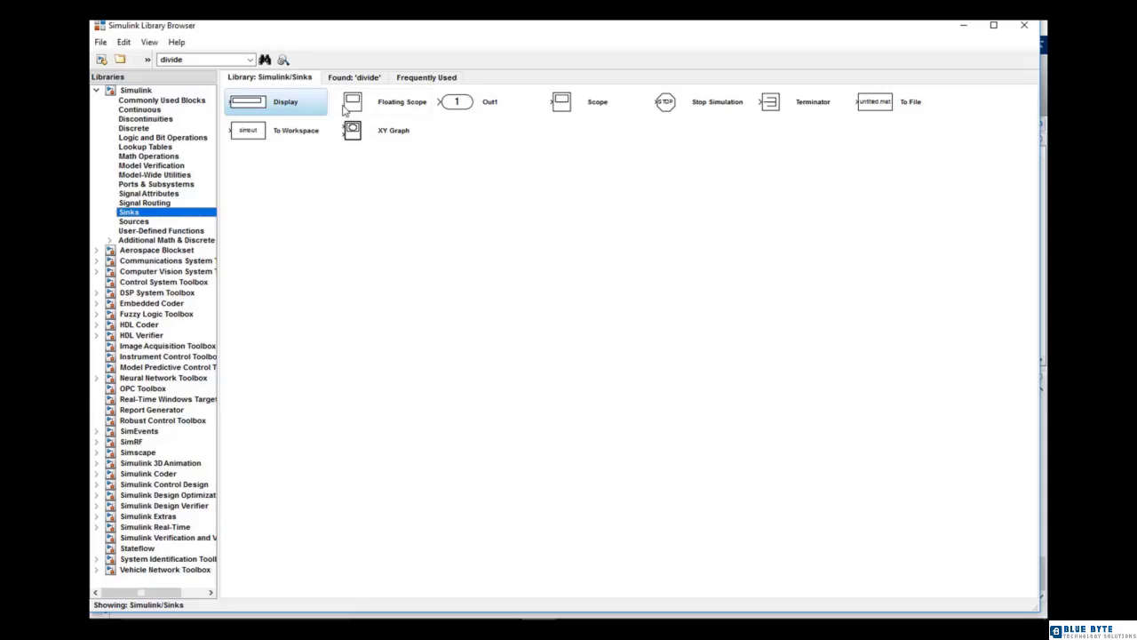
left_click(571, 111)
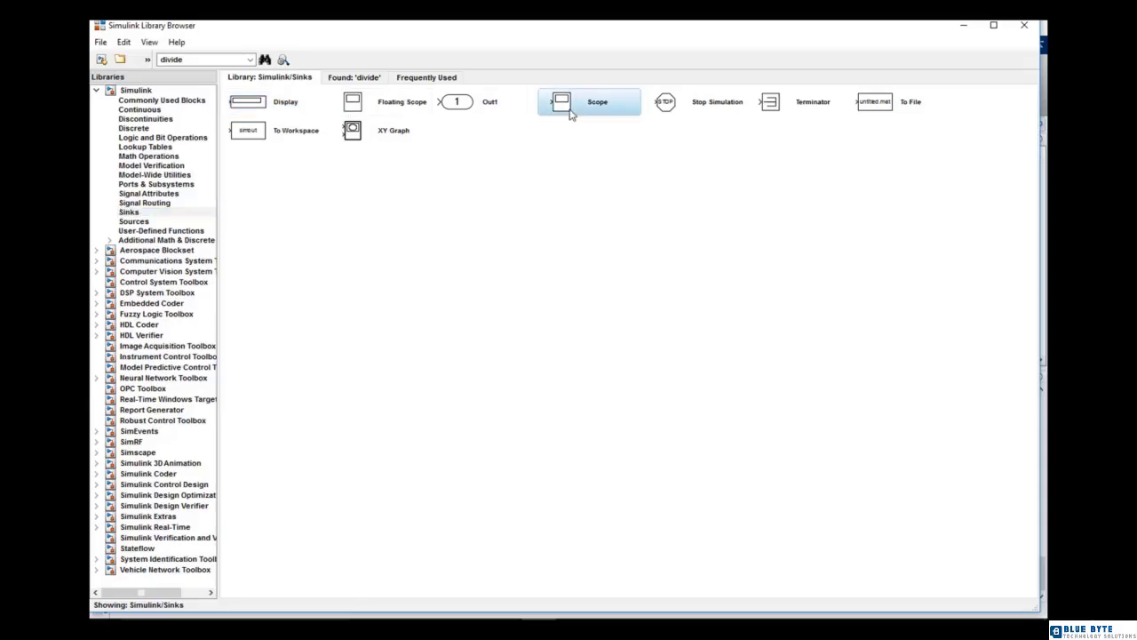
right_click(570, 110)
left_click(586, 112)
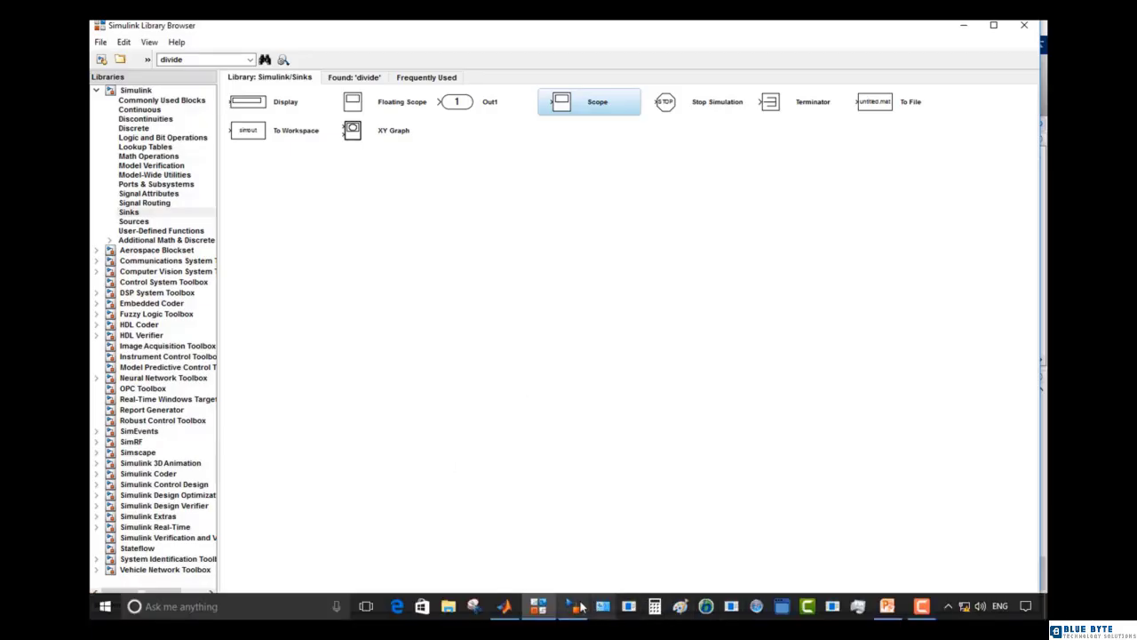
left_click(576, 605)
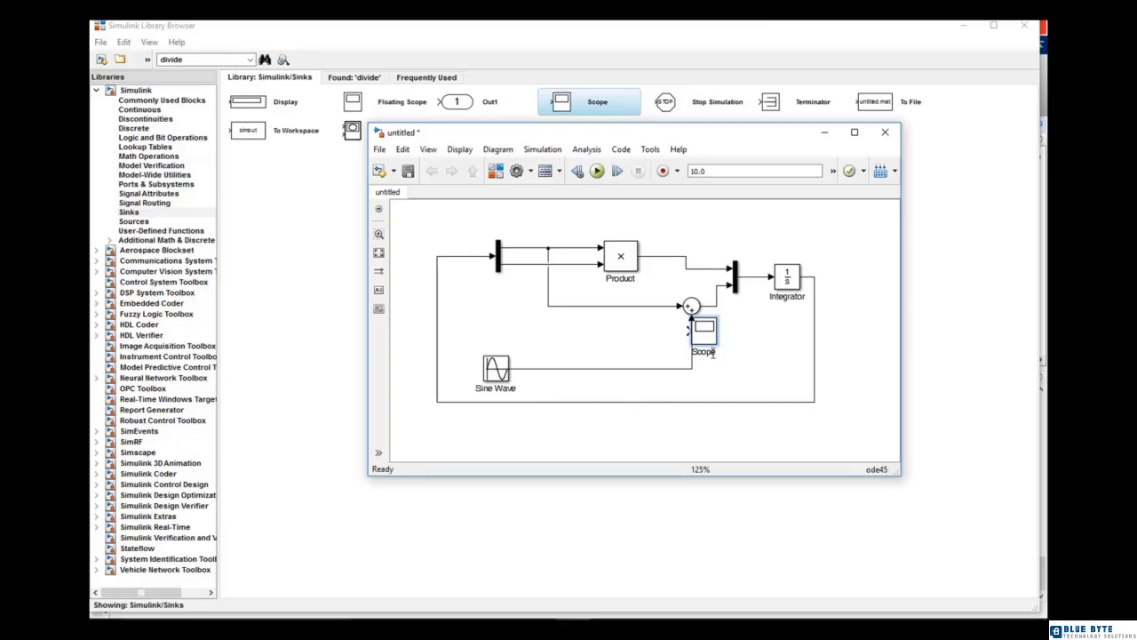
left_click_drag(709, 342, 733, 227)
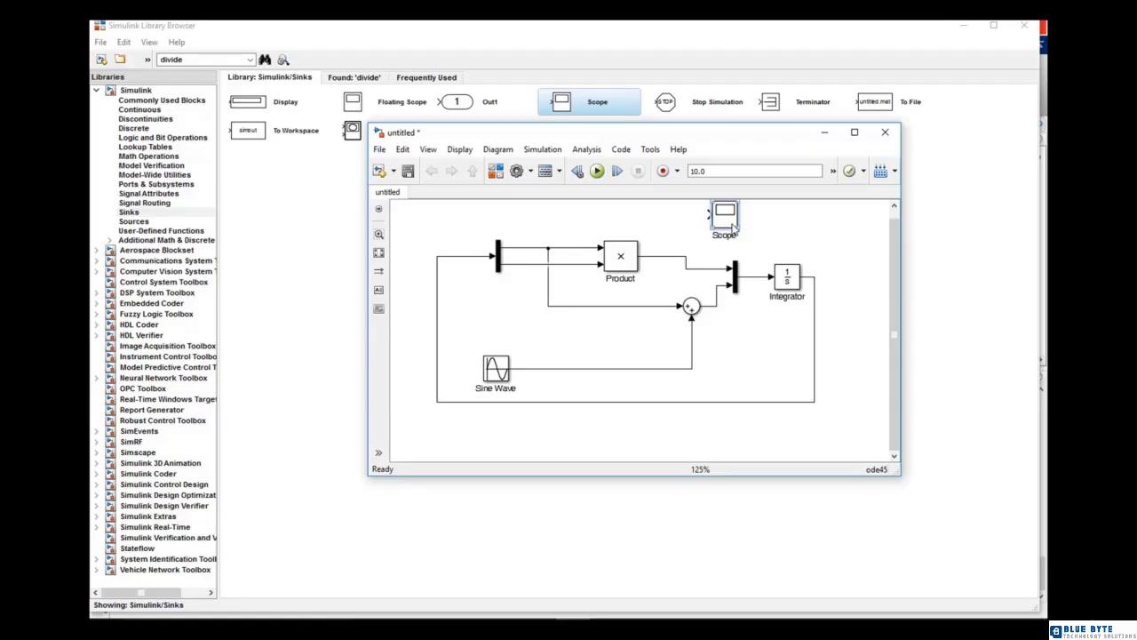
double_click(733, 229)
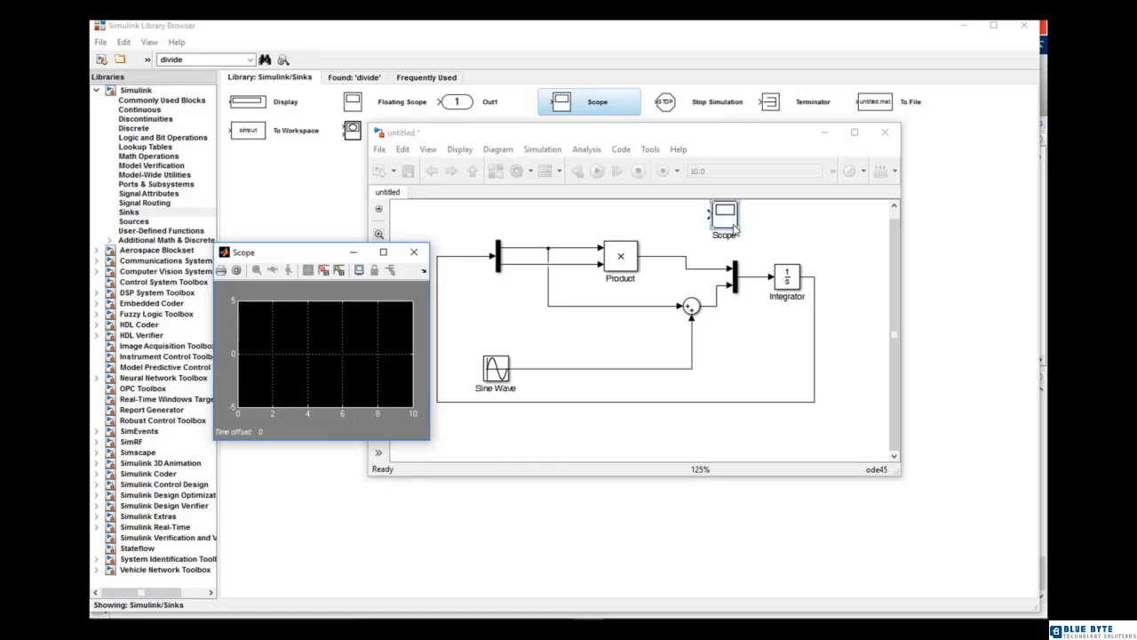
Set the Scope's number of axes to 2
left_click(236, 270)
double_click(294, 337)
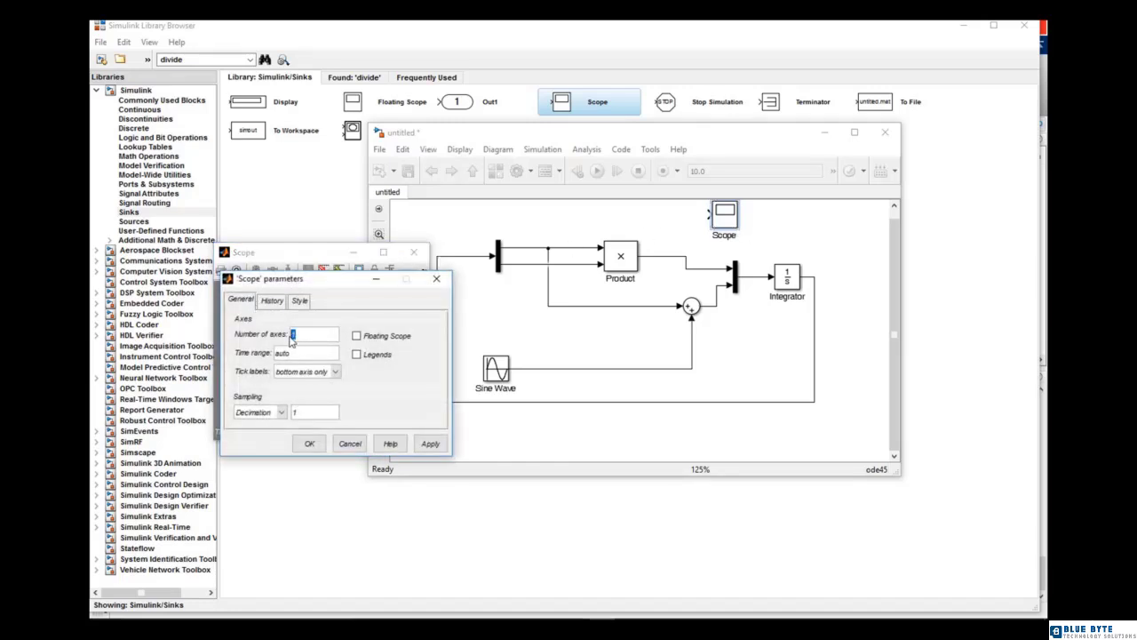
type("2")
left_click(310, 443)
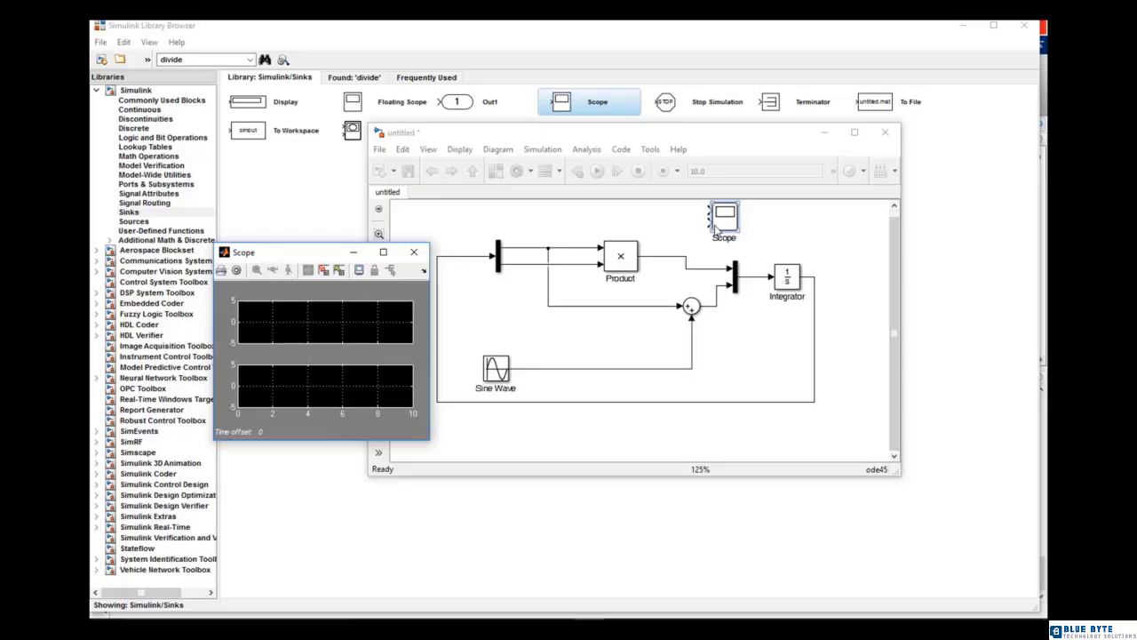
Connect the two Scope inputs to the first and second Demux output lines, and maximize the model window
left_click_drag(709, 213, 531, 327)
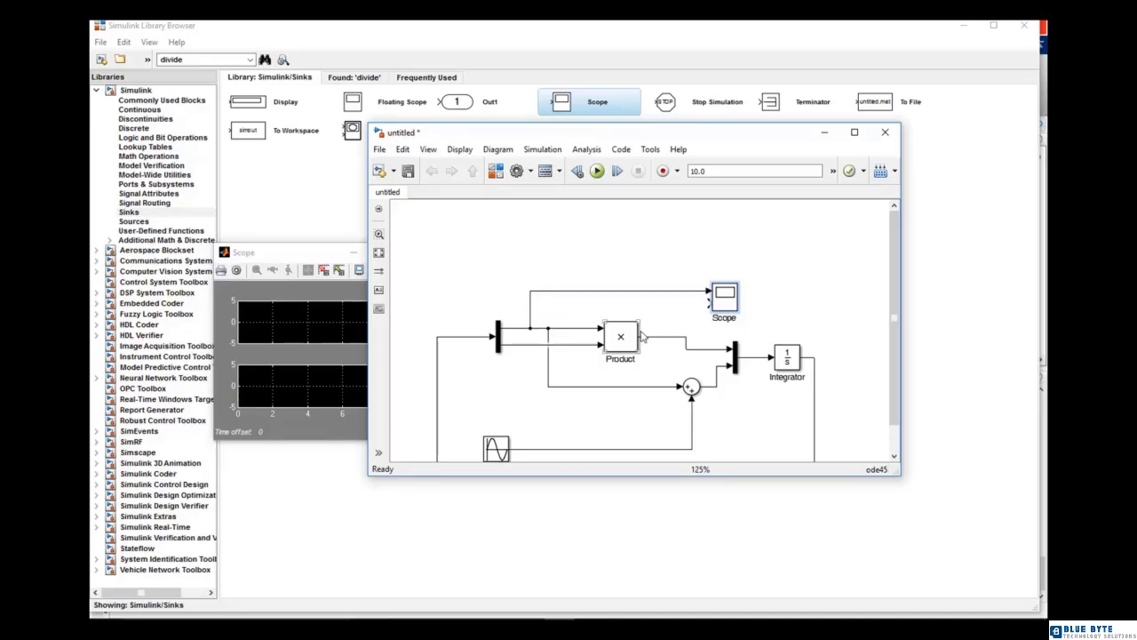
left_click_drag(709, 303, 568, 344)
left_click(854, 132)
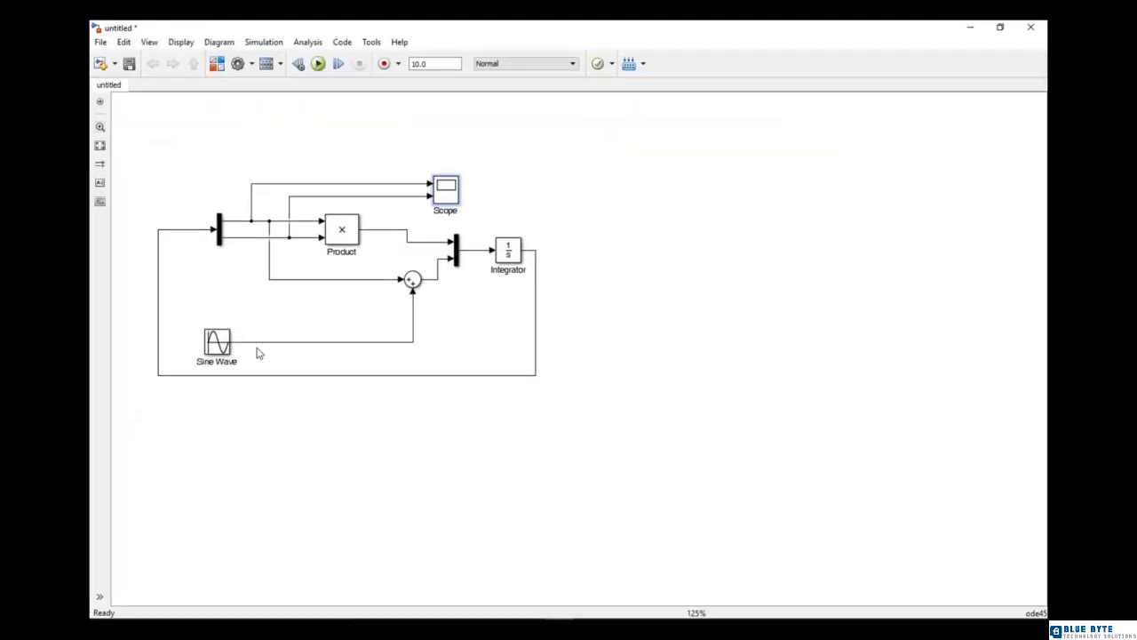
Check the Sine Wave block's amplitude, bias, frequency, phase and sample time, and accept them as they are
double_click(223, 344)
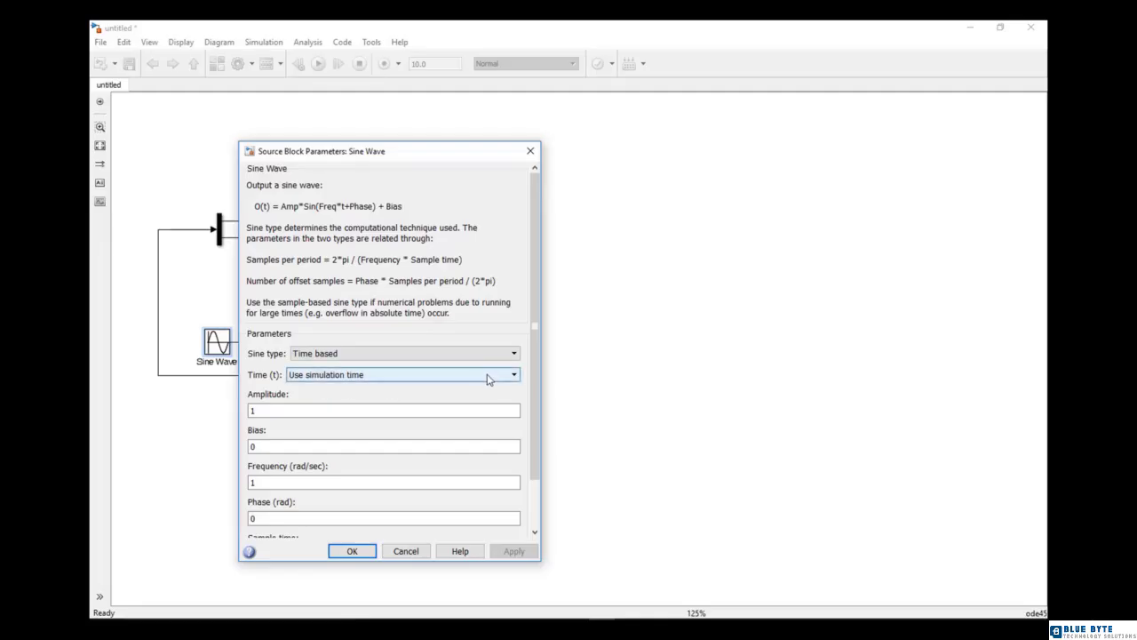
left_click_drag(429, 153, 505, 132)
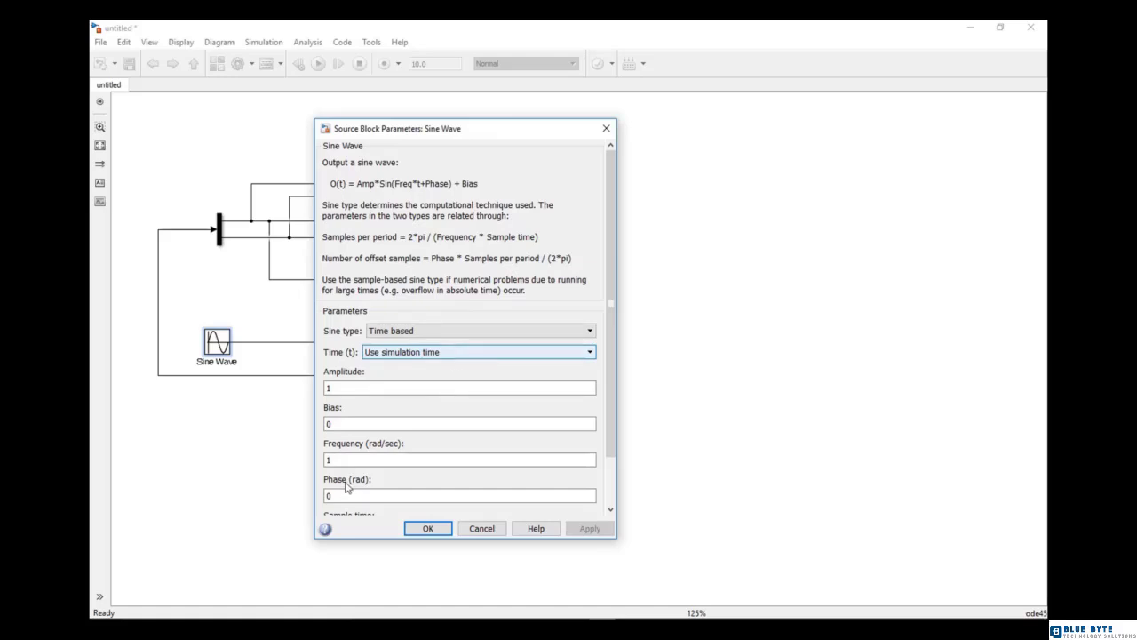
scroll(334, 457, "down", 1)
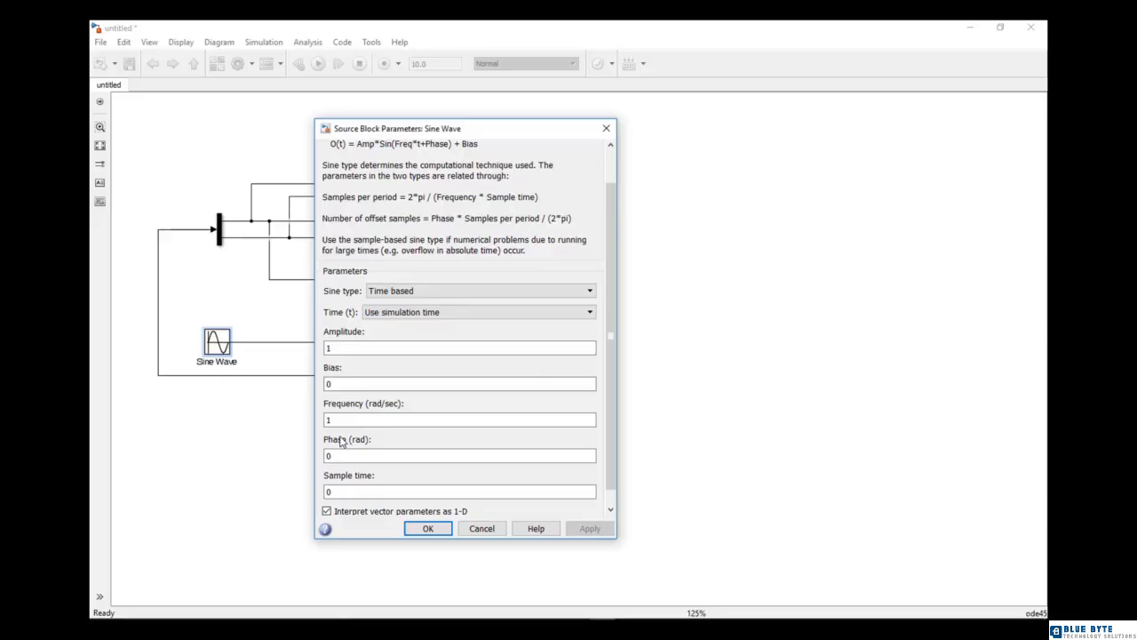
left_click(428, 529)
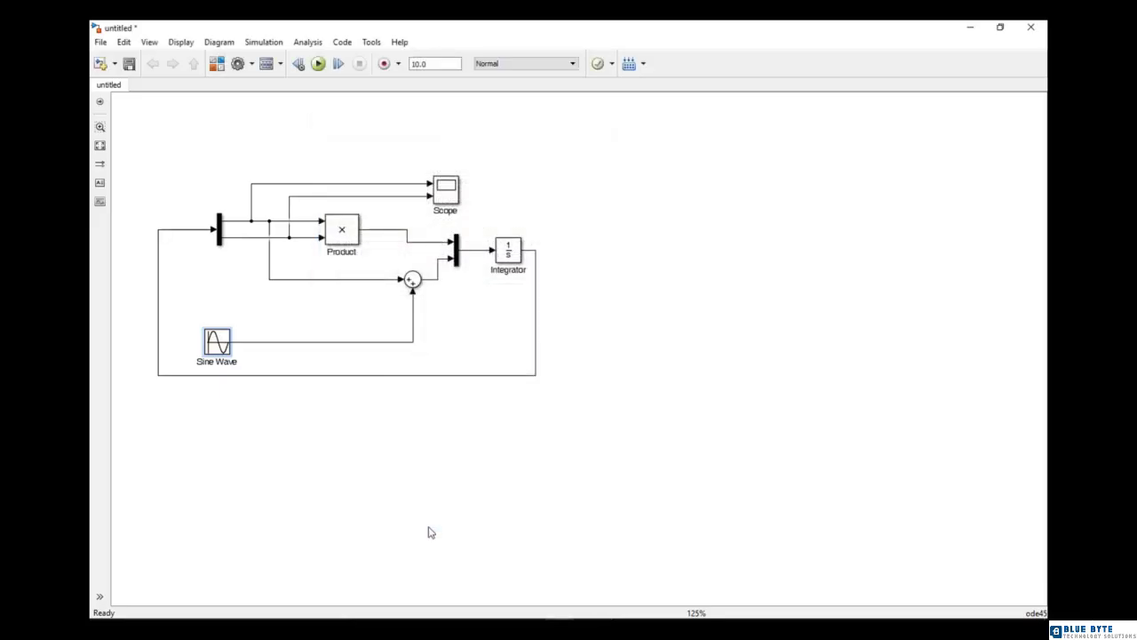
Fit the diagram to the window, run the simulation, and view both signals autoscaled in a maximized Scope
left_click(100, 146)
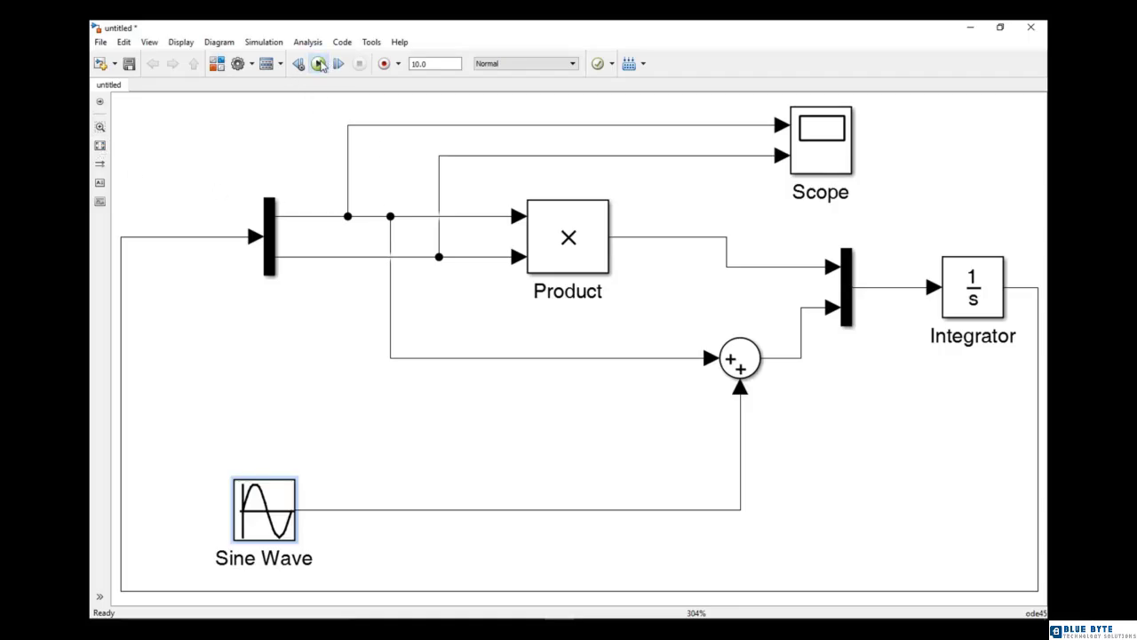
left_click(318, 64)
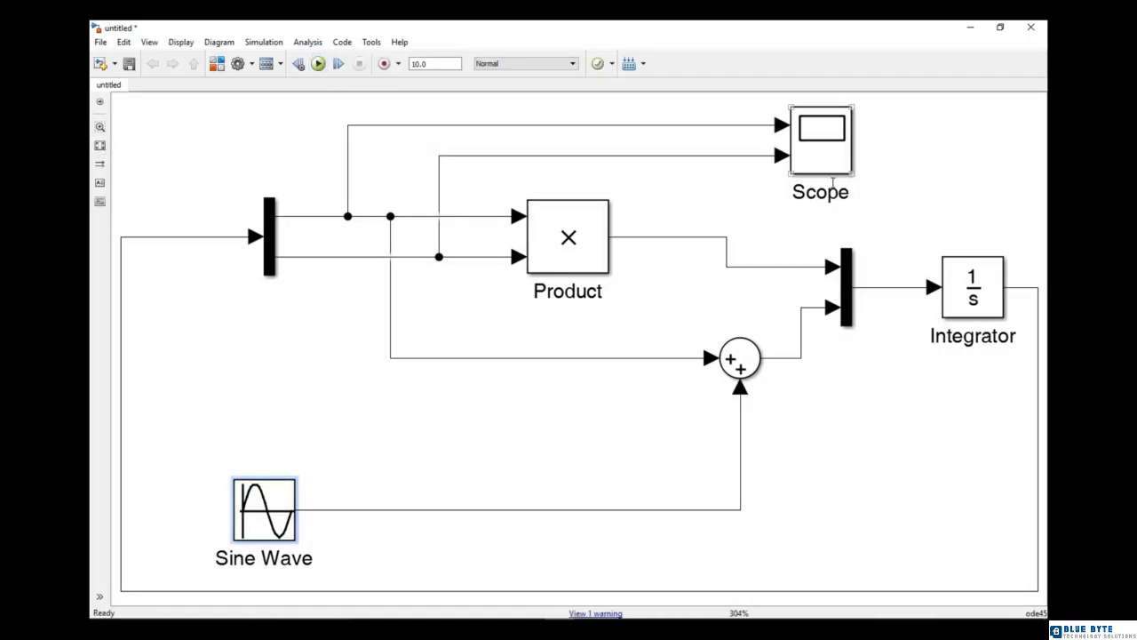
double_click(813, 155)
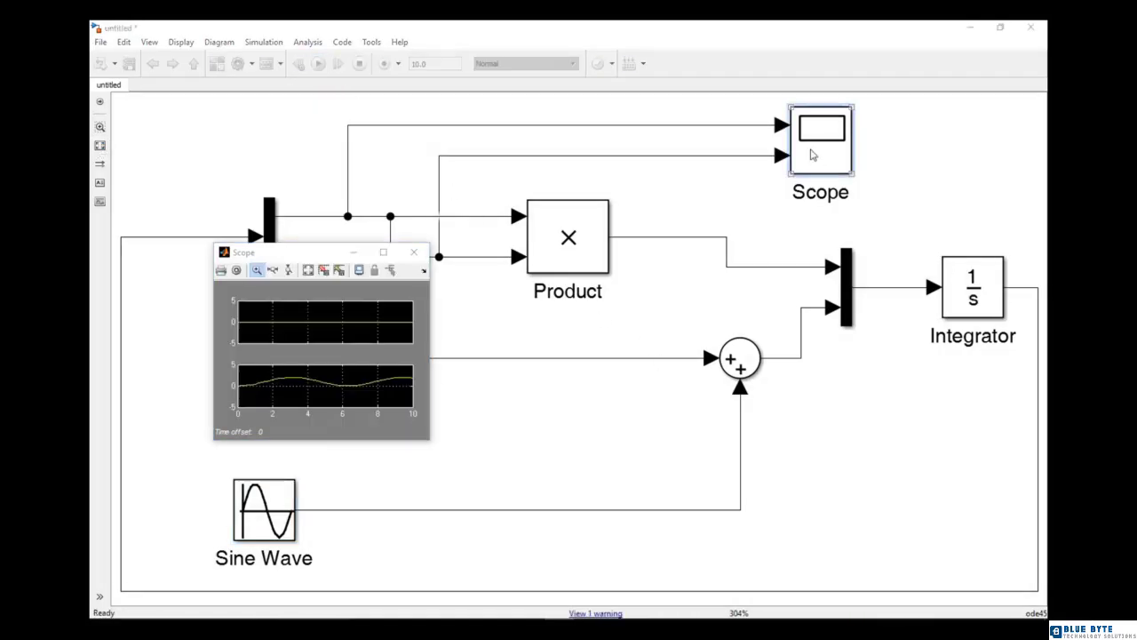
left_click(384, 254)
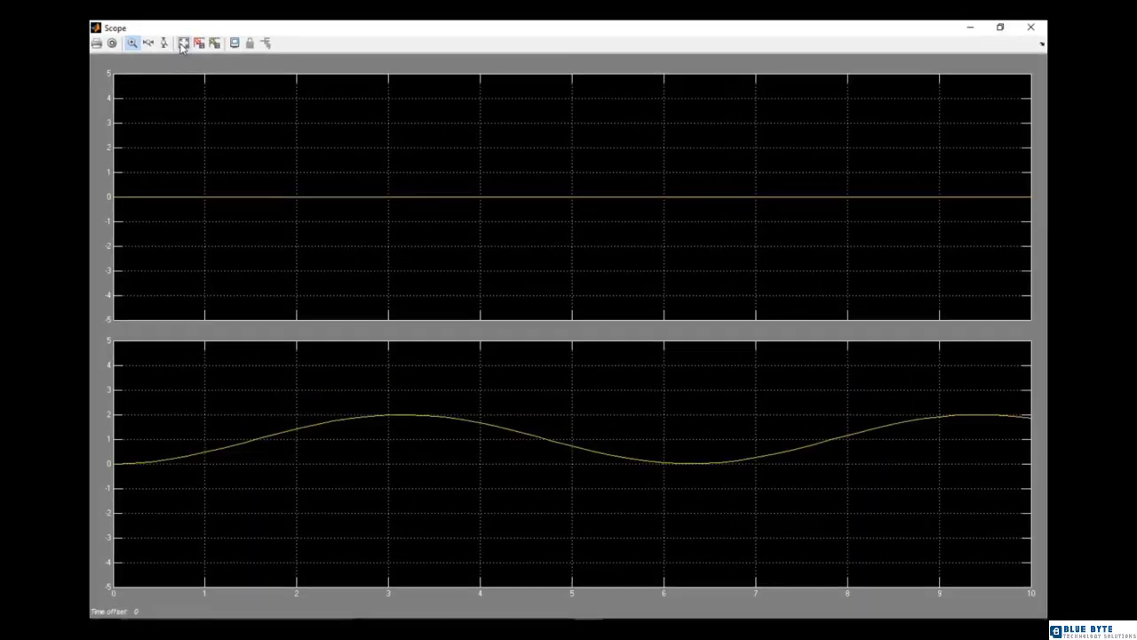
left_click(182, 44)
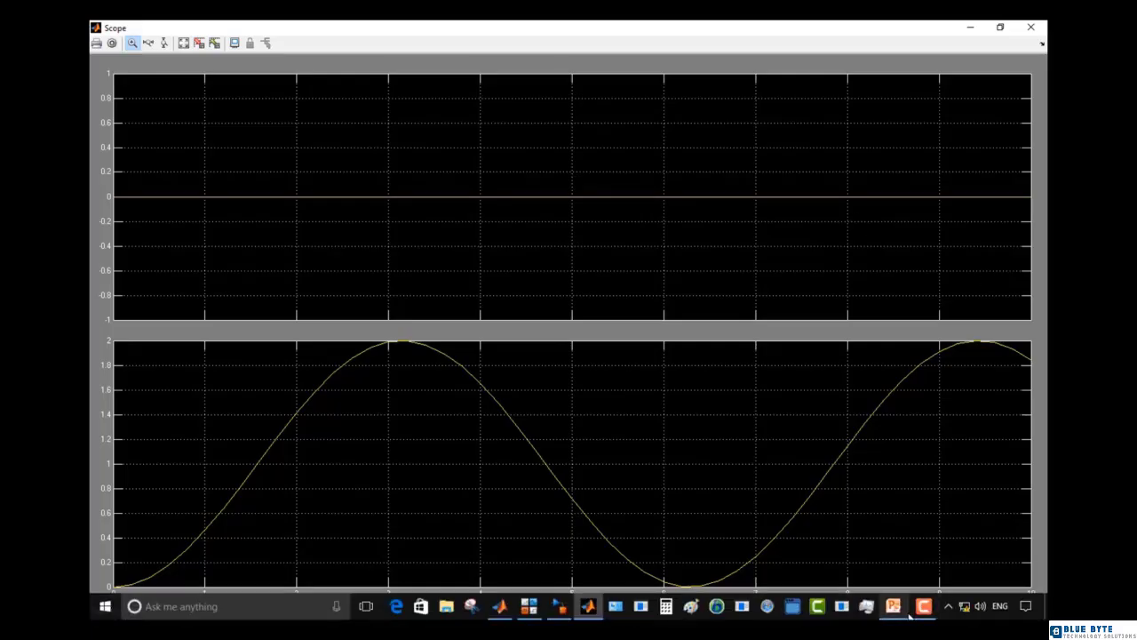
Compare the non-linear second order system on the PowerPoint slide with the Simulink model and the Scope plots, and close the Scope
left_click(893, 606)
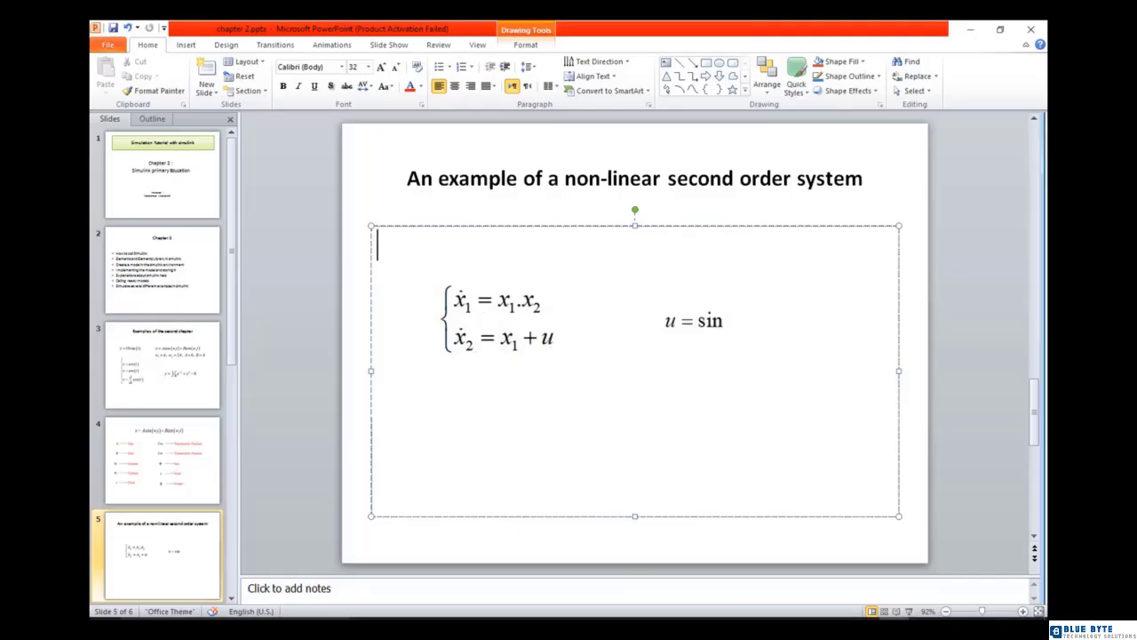
mouse_move(670, 611)
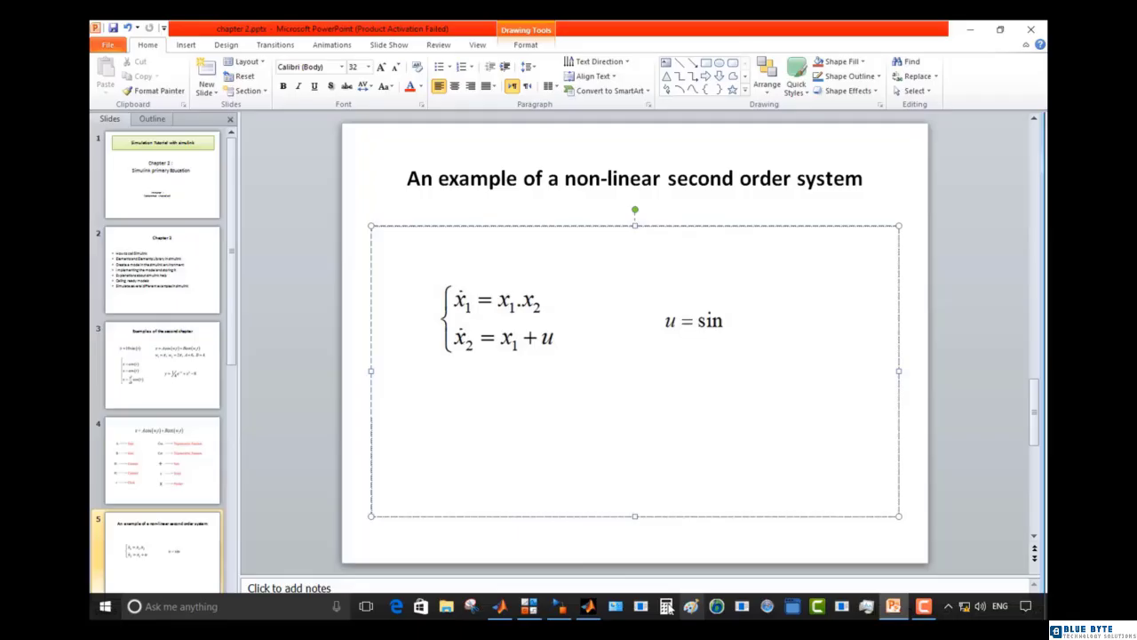
left_click(562, 611)
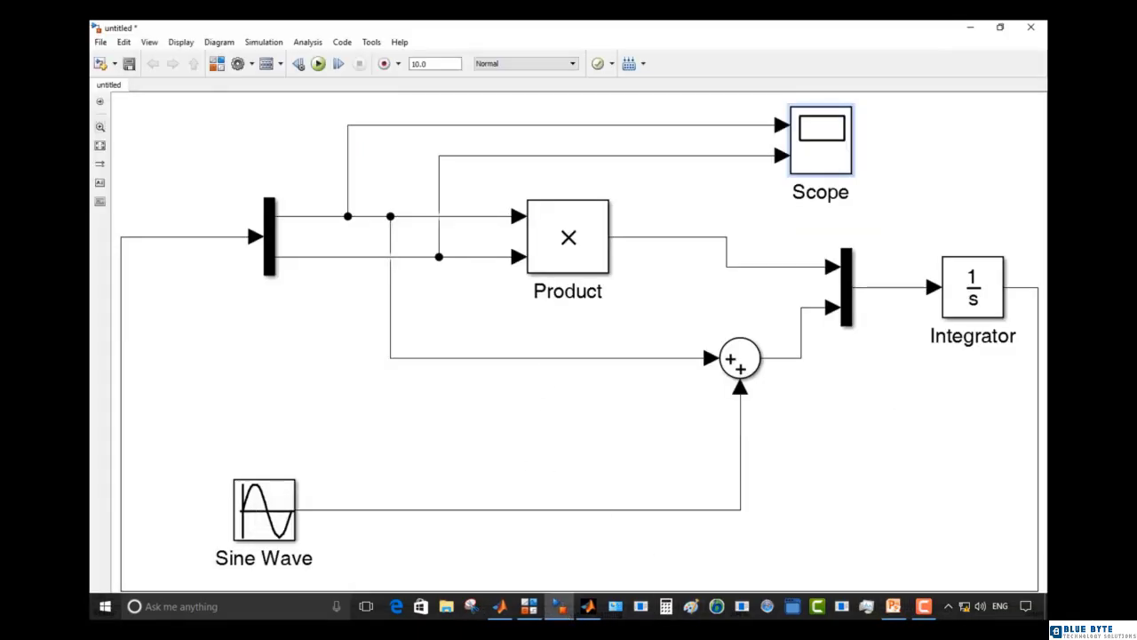
left_click(588, 611)
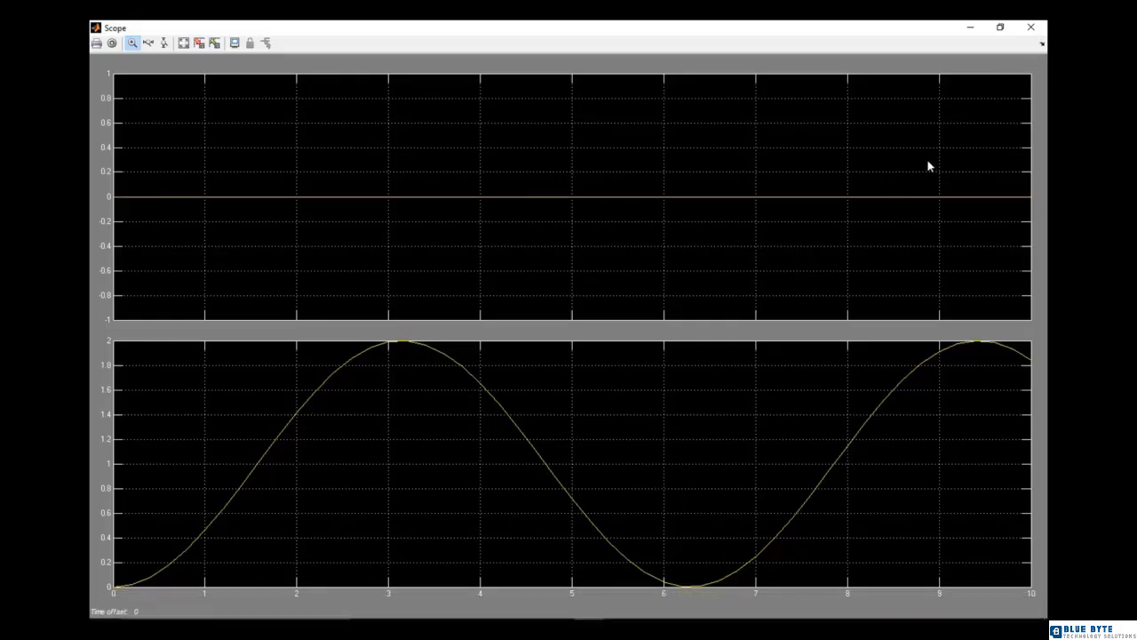
left_click(1032, 31)
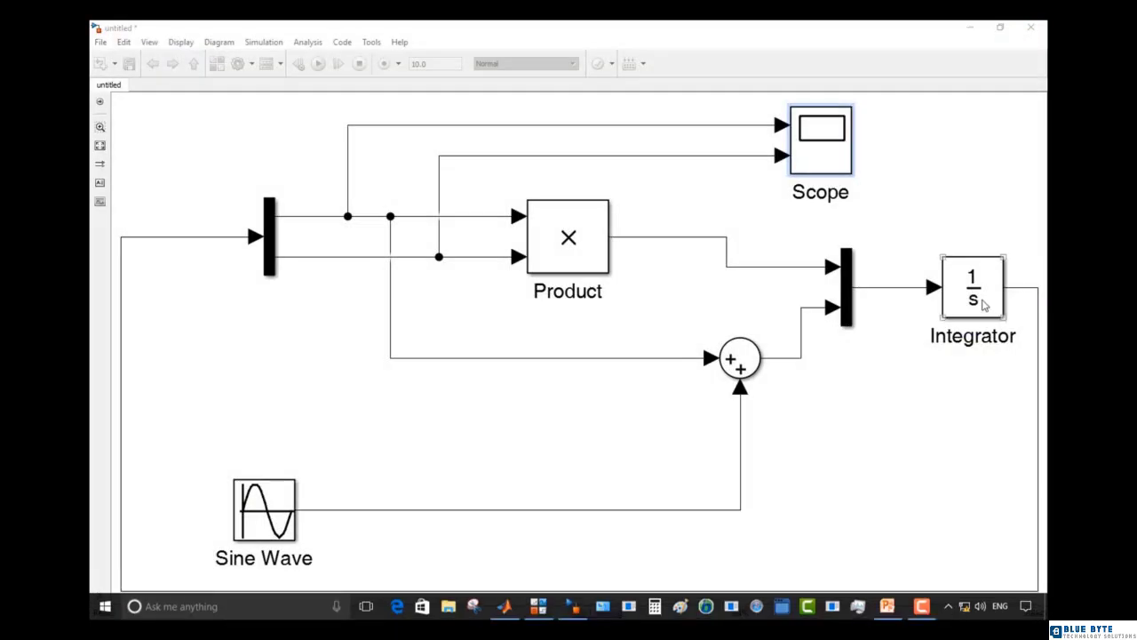
Set the Integrator's initial condition to the vector [1e-5 0.001]
double_click(983, 303)
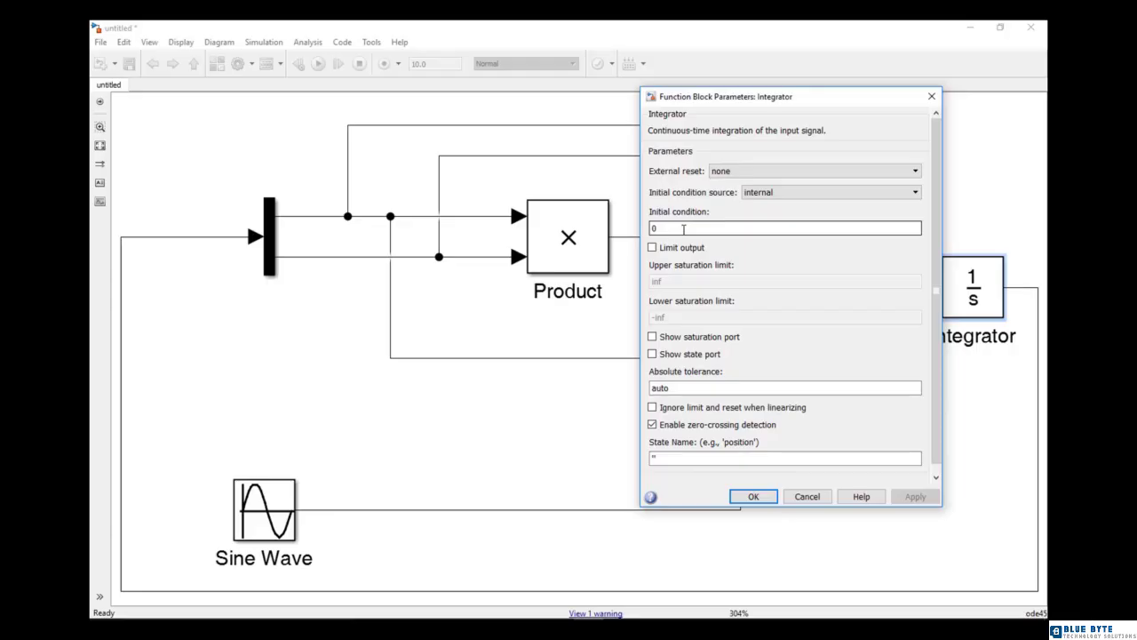
left_click(930, 96)
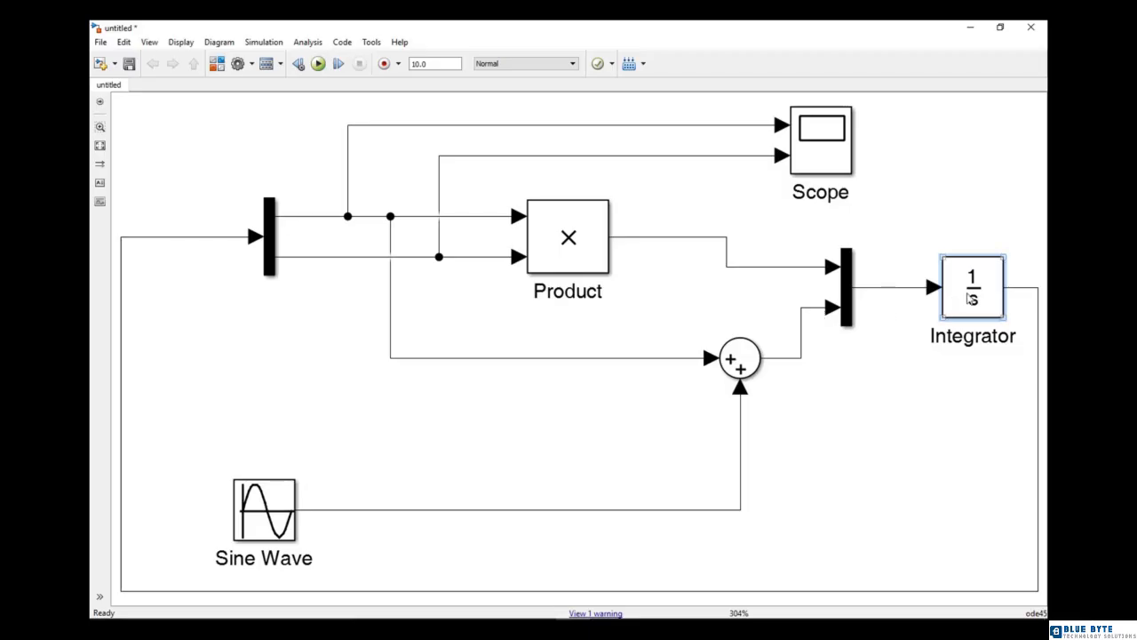
double_click(971, 298)
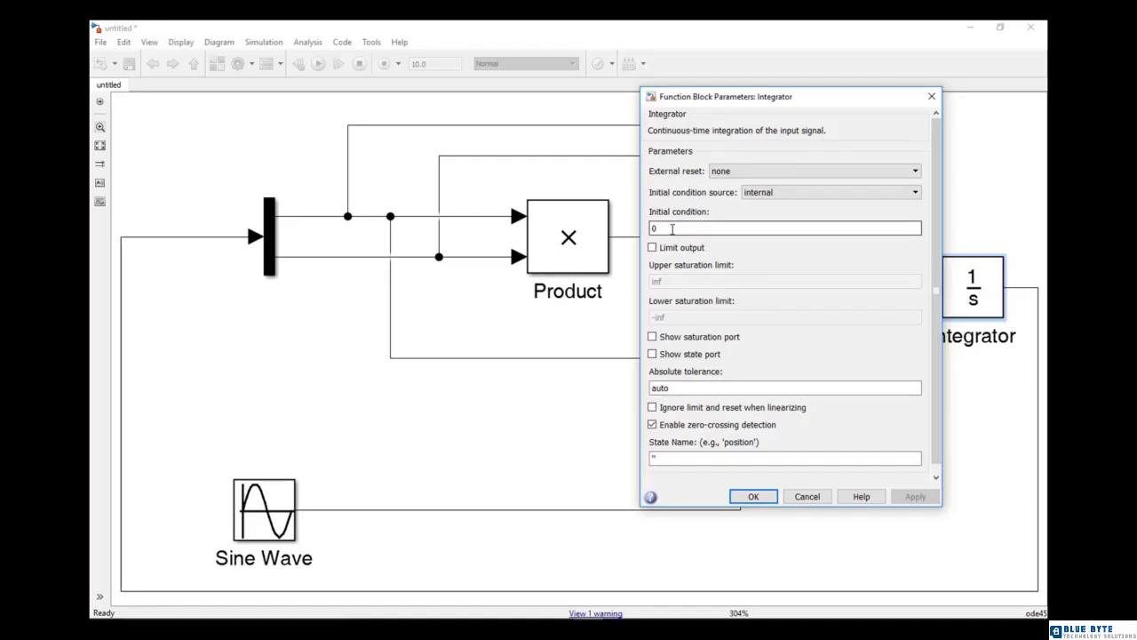
key("BackSpace")
type("[")
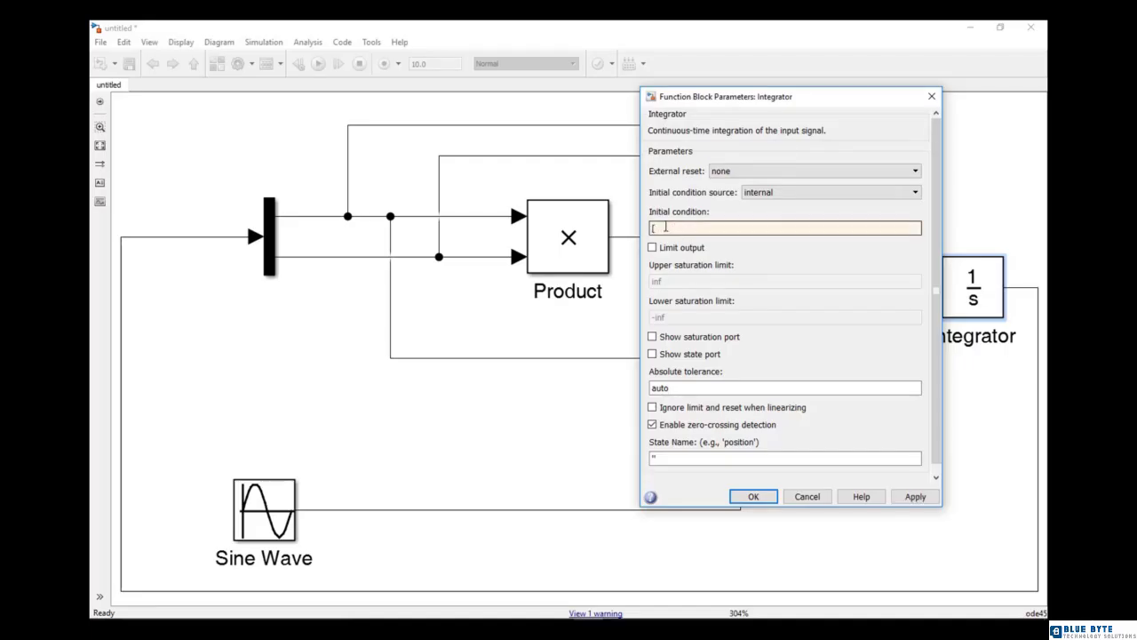
type("1e-5 0.00")
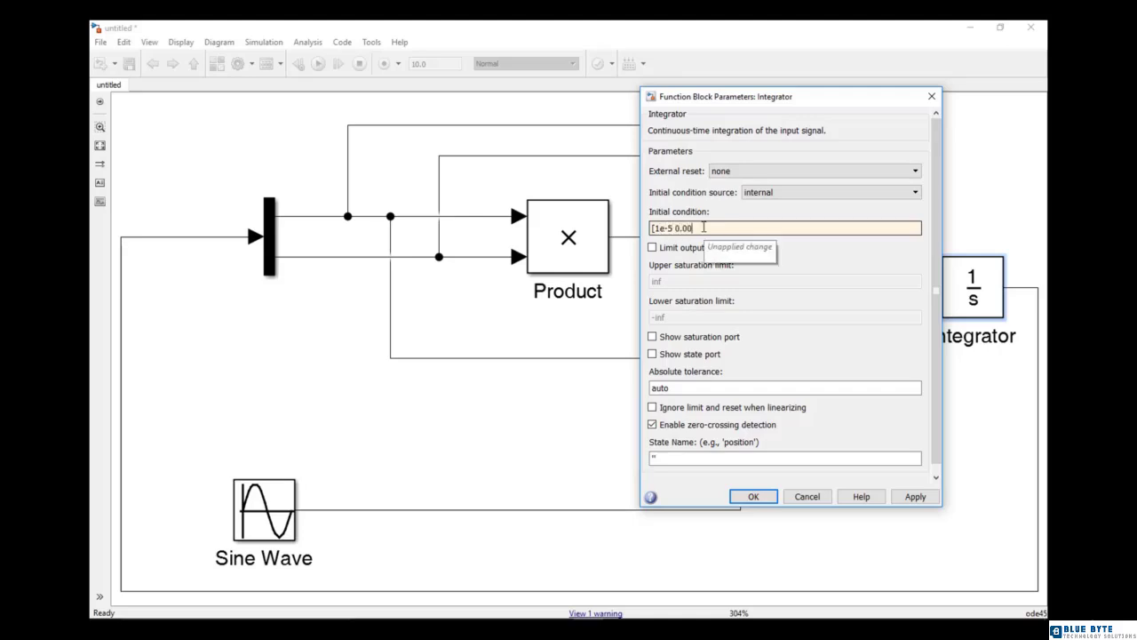
type("1")
left_click(753, 497)
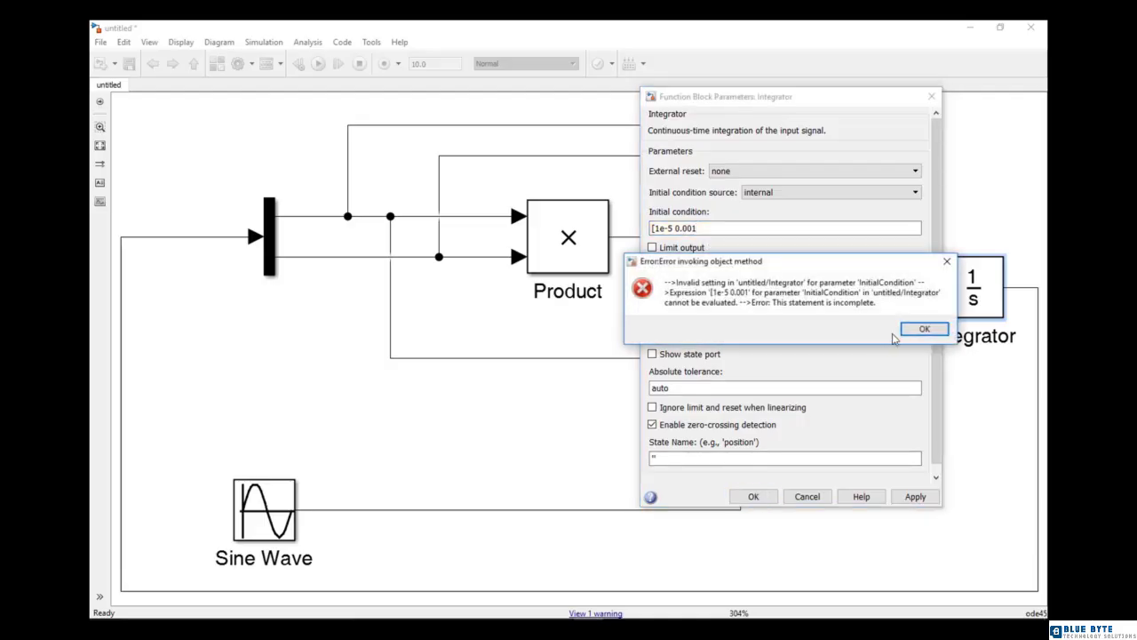
left_click(911, 334)
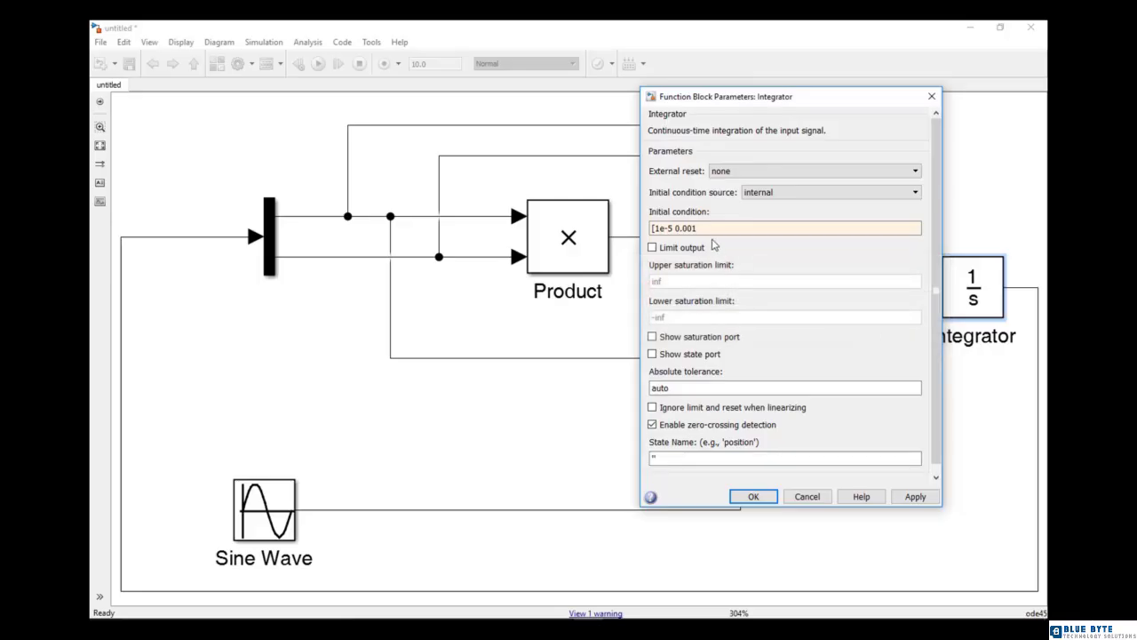
left_click(708, 230)
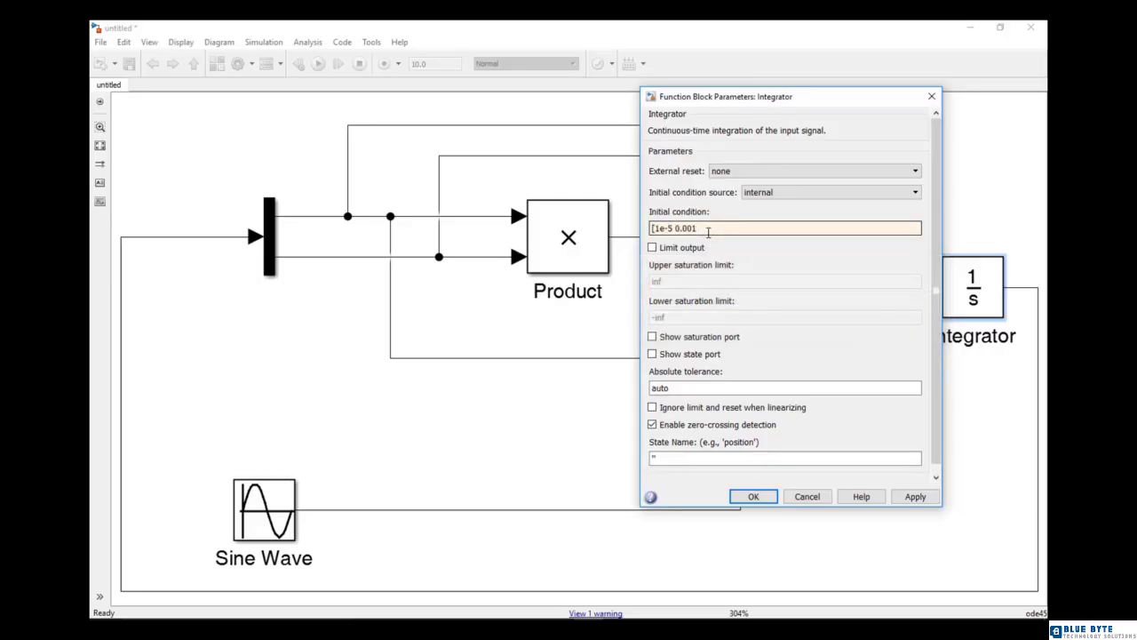
type("]")
left_click(753, 496)
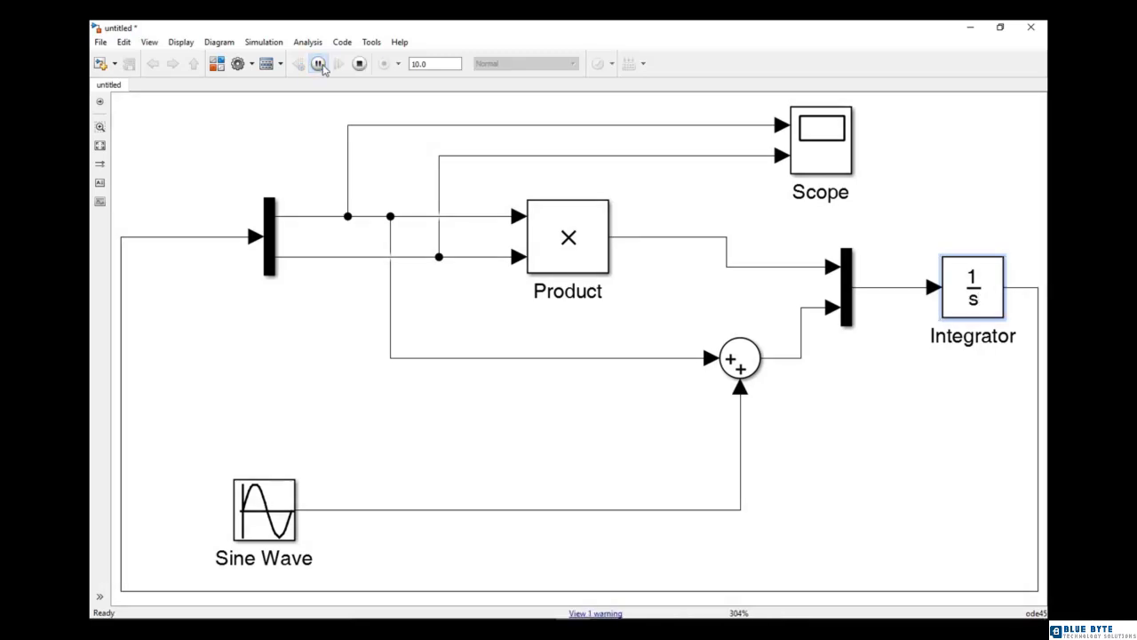
Rerun the simulation and examine the autoscaled responses of both states in the Scope, closing it when done
left_click(816, 151)
double_click(816, 151)
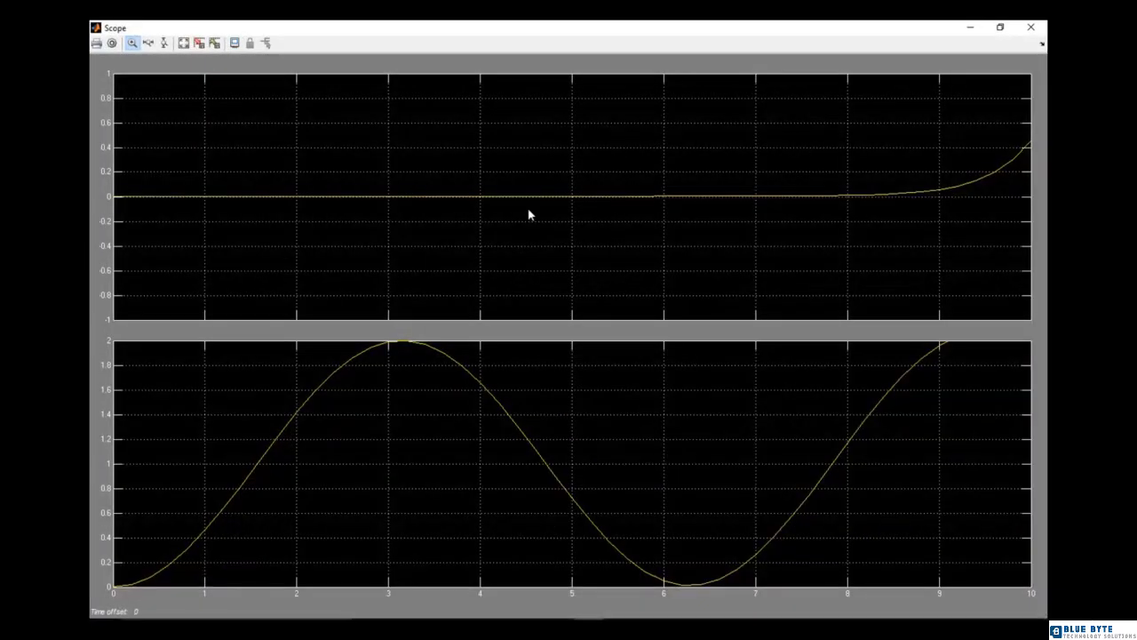
left_click(182, 43)
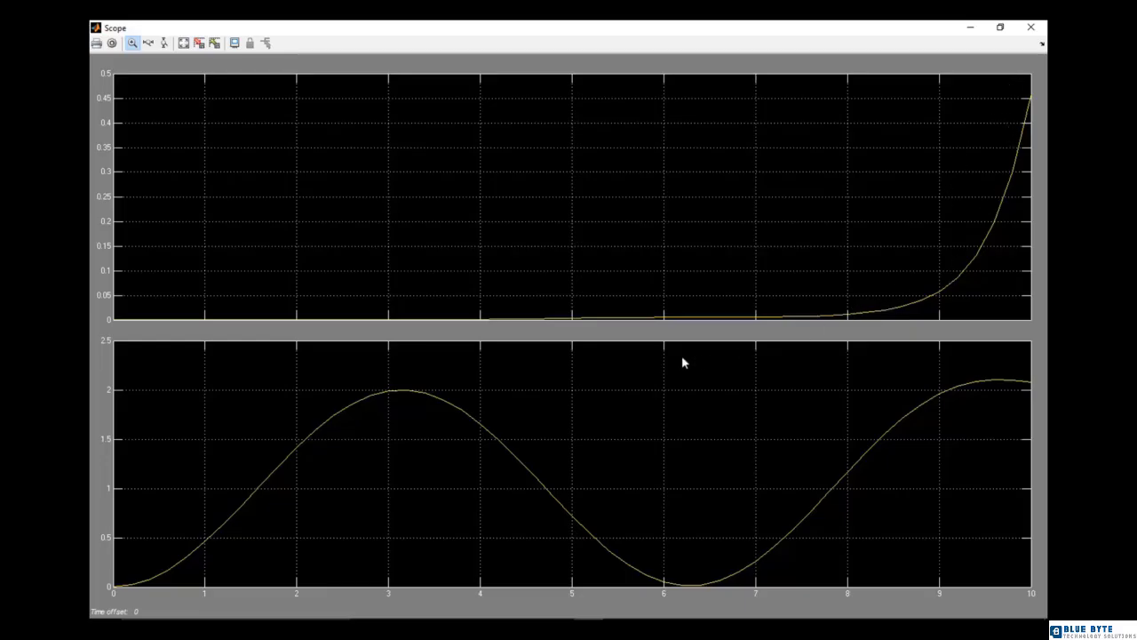
left_click(1031, 27)
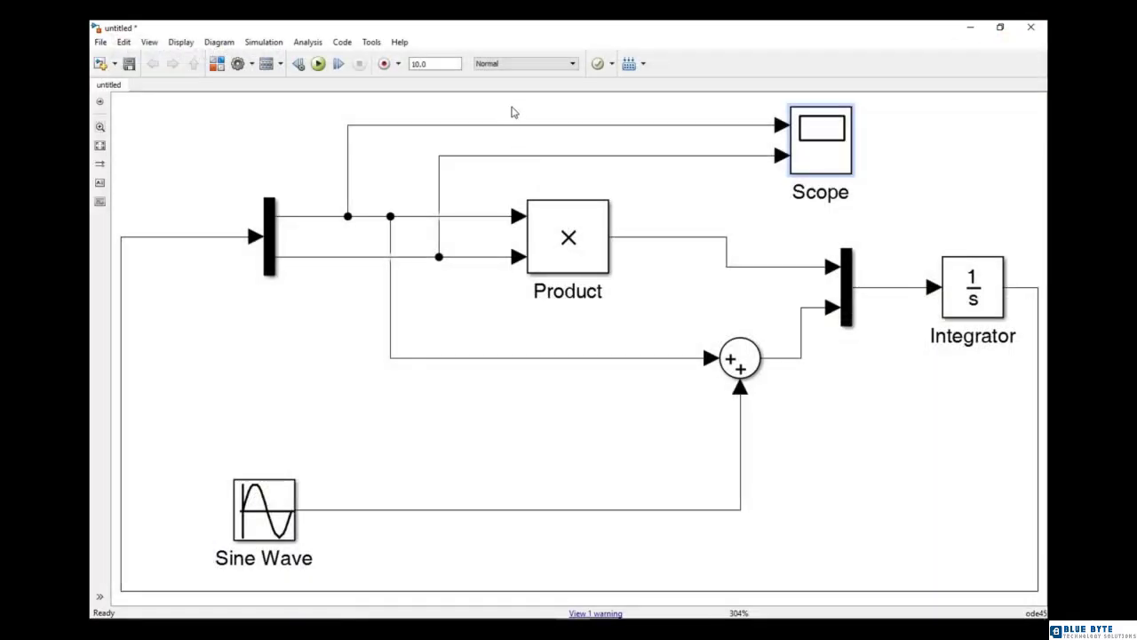
Set the simulation stop time to 20 and run the model
double_click(419, 63)
type("20")
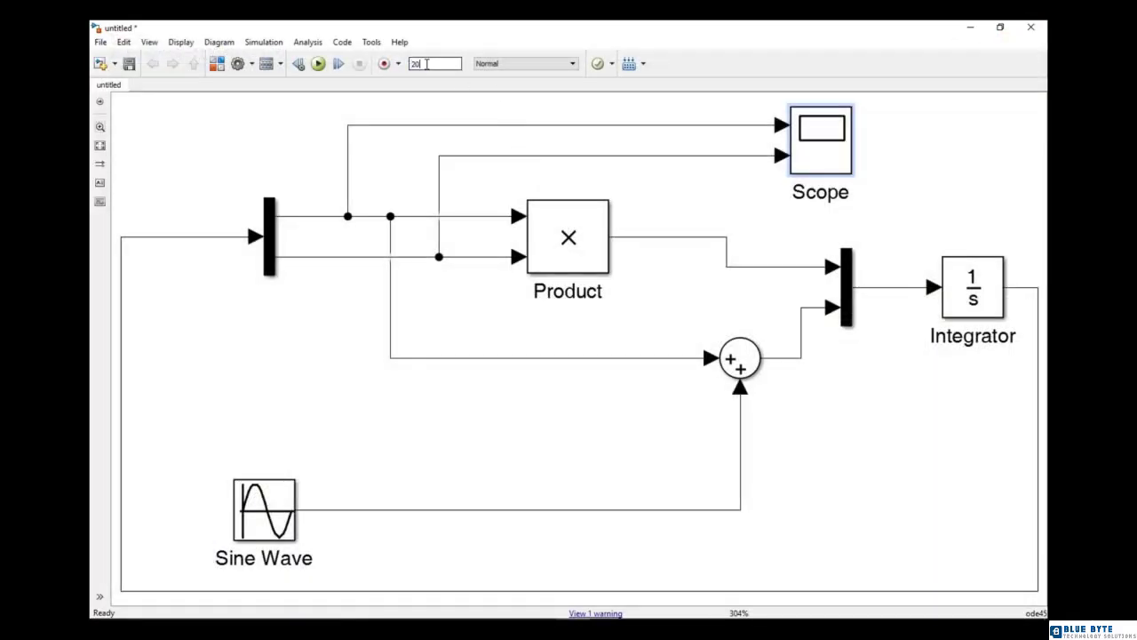
left_click(320, 65)
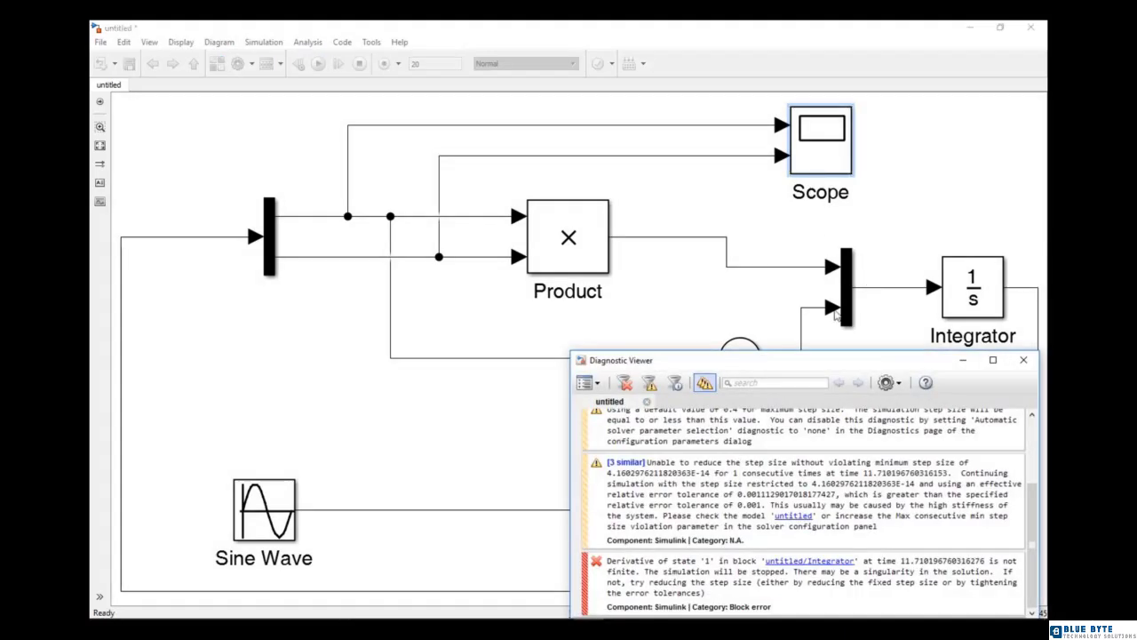
Examine the warnings and the block error of the last run in the Diagnostic Viewer
mouse_move(751, 462)
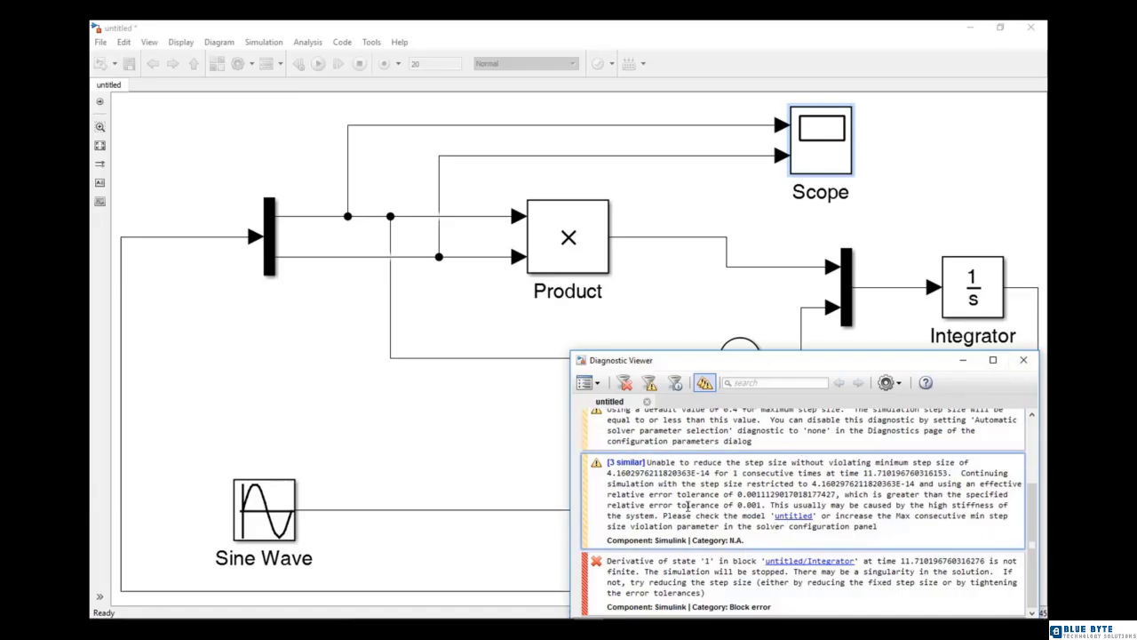
left_click_drag(777, 371, 691, 307)
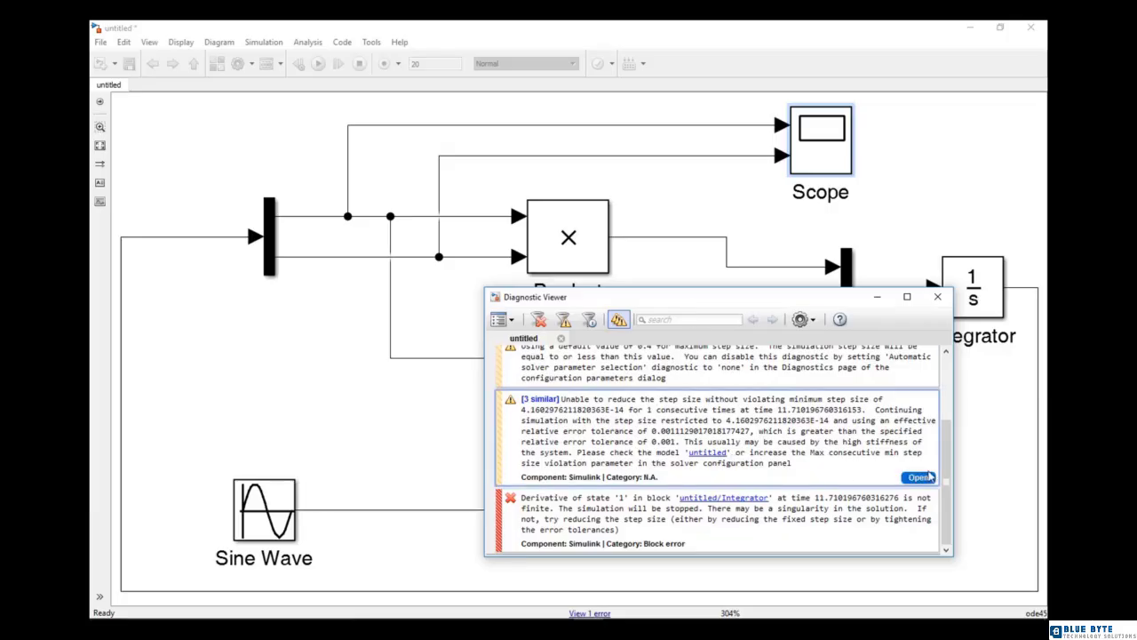
left_click_drag(946, 495, 931, 408)
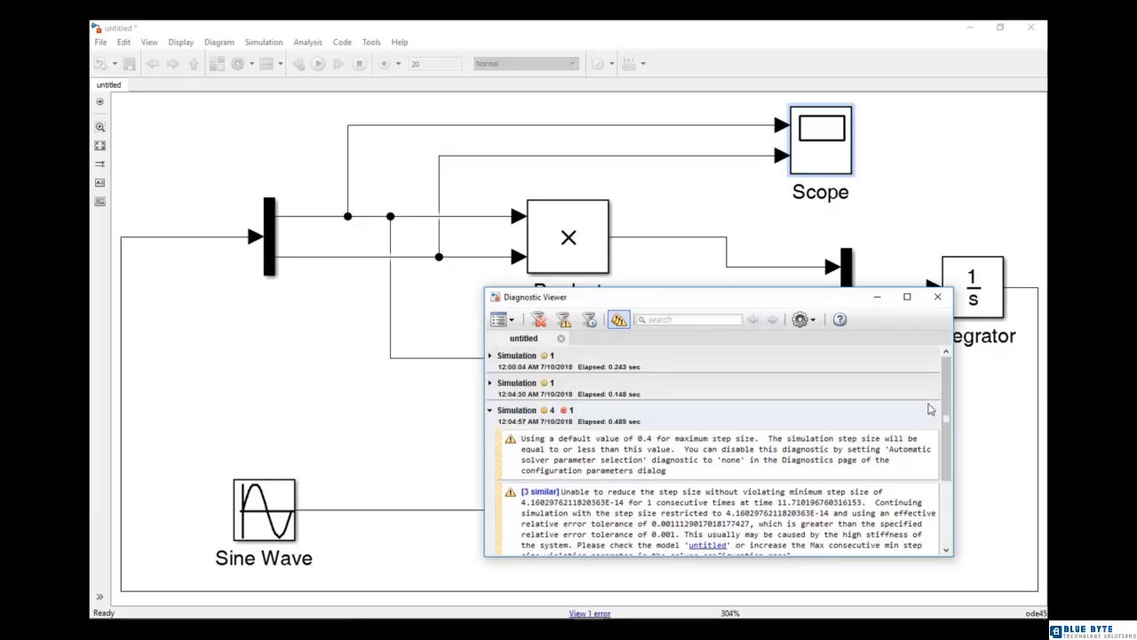
Finish reading the step size warning and Integrator error in the Diagnostic Viewer, close it, and set the simulation stop time to 10
left_click(746, 473)
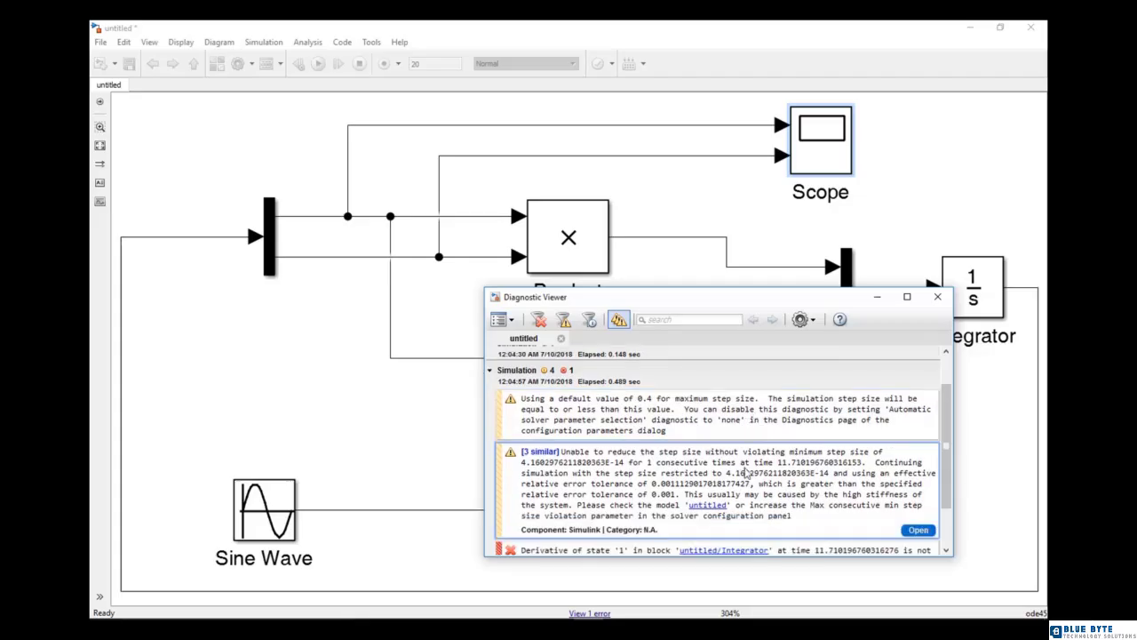
scroll(746, 473, "down", 2)
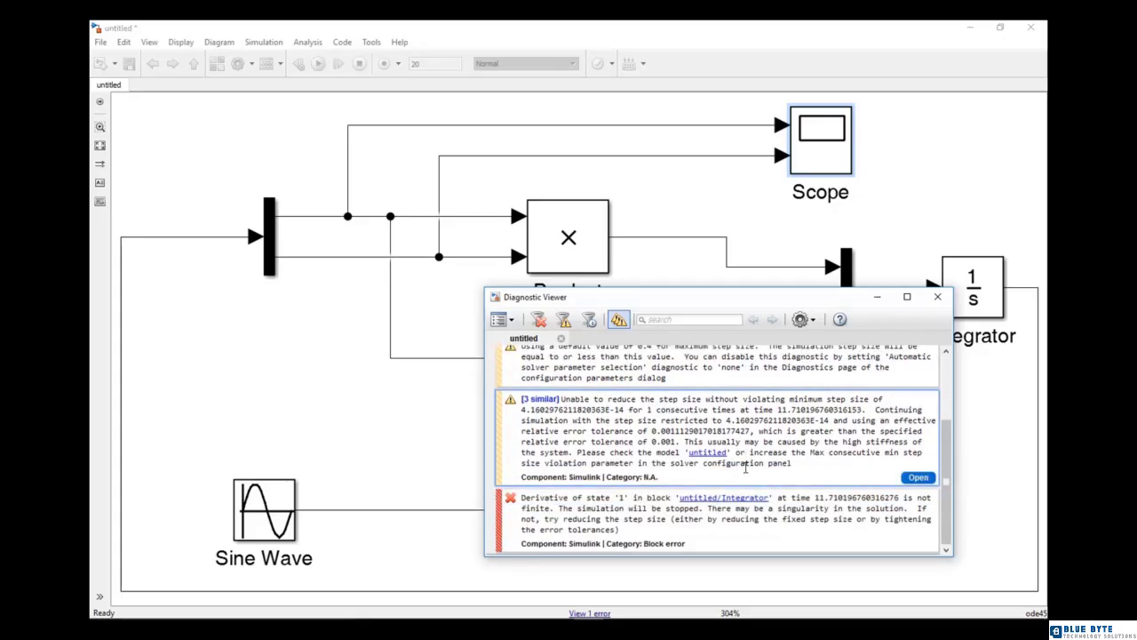
left_click(938, 298)
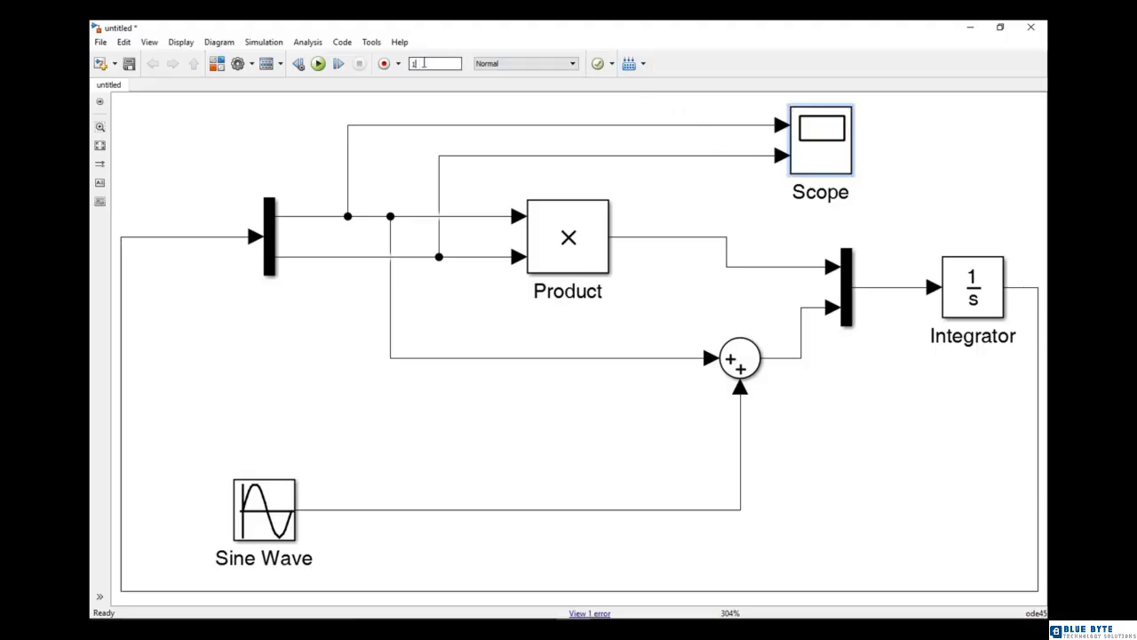
Set the Integrator's initial condition to [1e-3 0.001] and run the simulation, closing the diagnostics it brings up
double_click(972, 287)
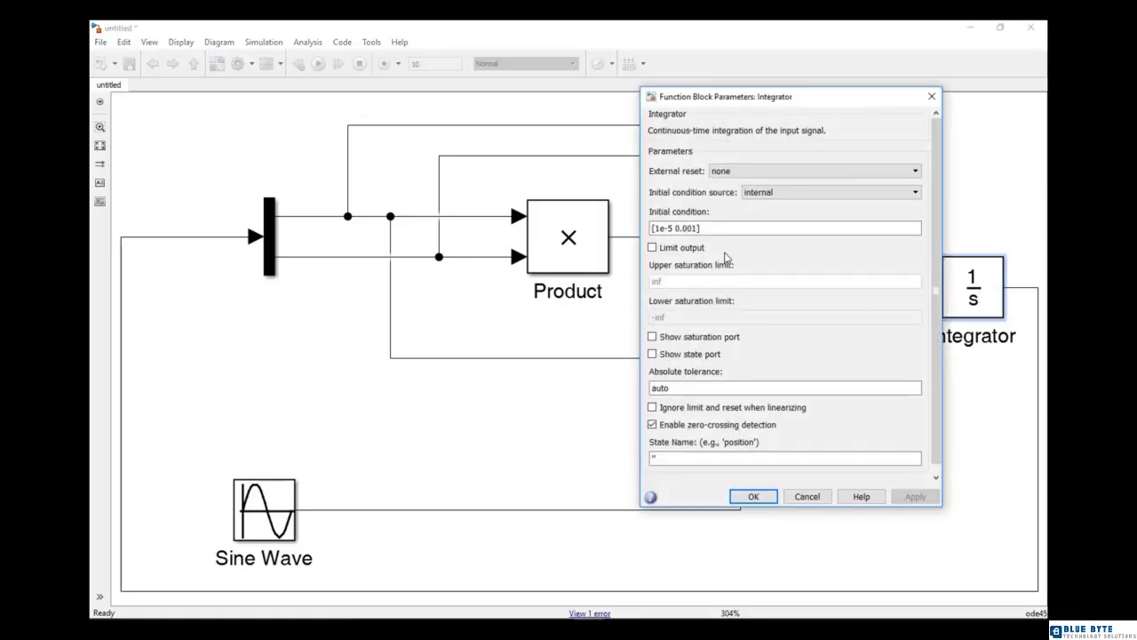
left_click(693, 229)
left_click(696, 229)
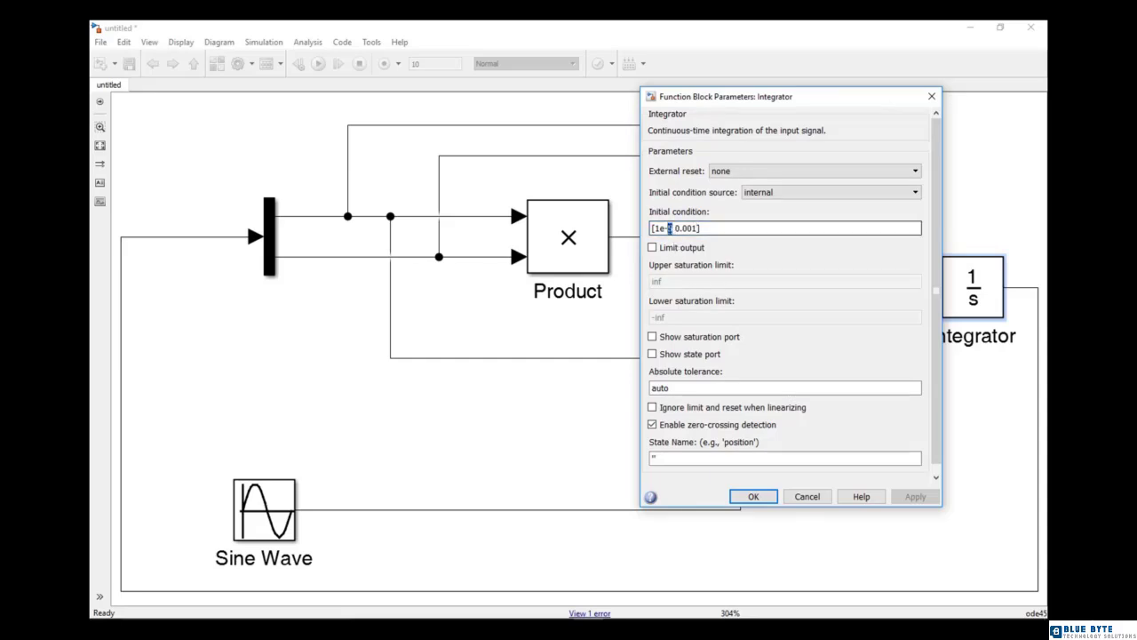
left_click(757, 496)
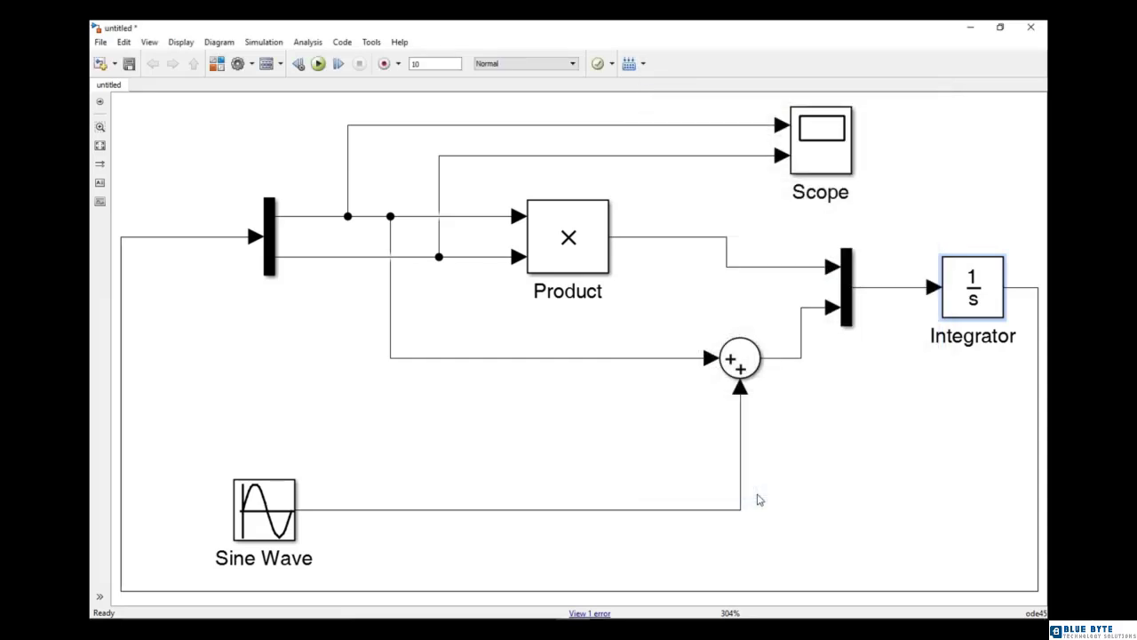
left_click(318, 63)
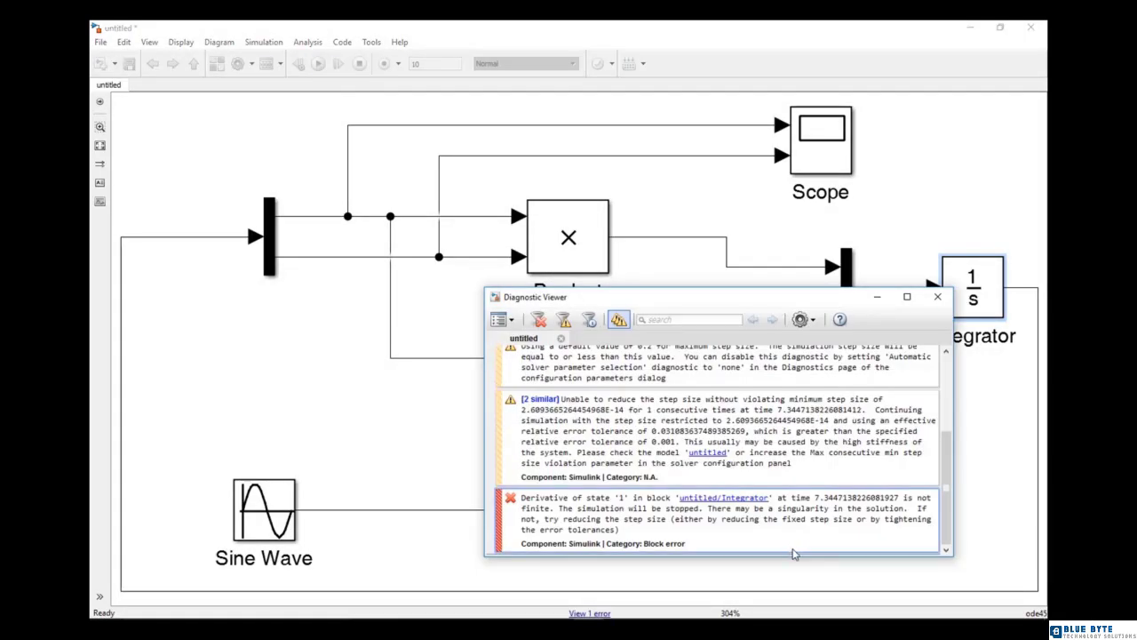
left_click(939, 298)
Set the Integrator's initial condition to the vector [1e-7 0.001]
double_click(982, 306)
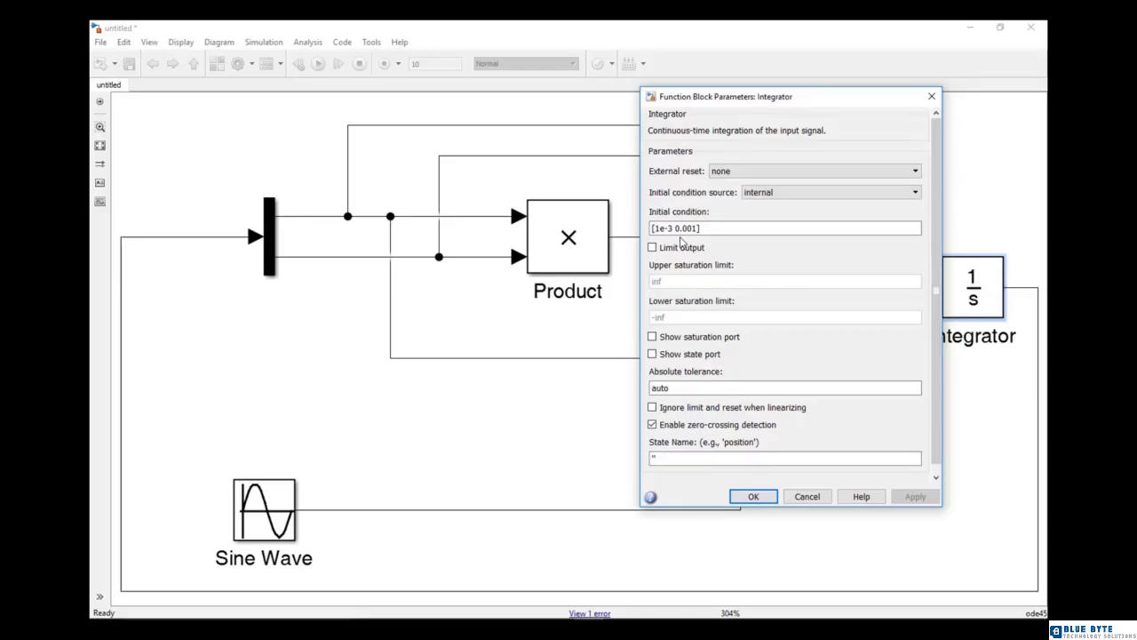
left_click_drag(674, 228, 651, 228)
left_click(669, 228)
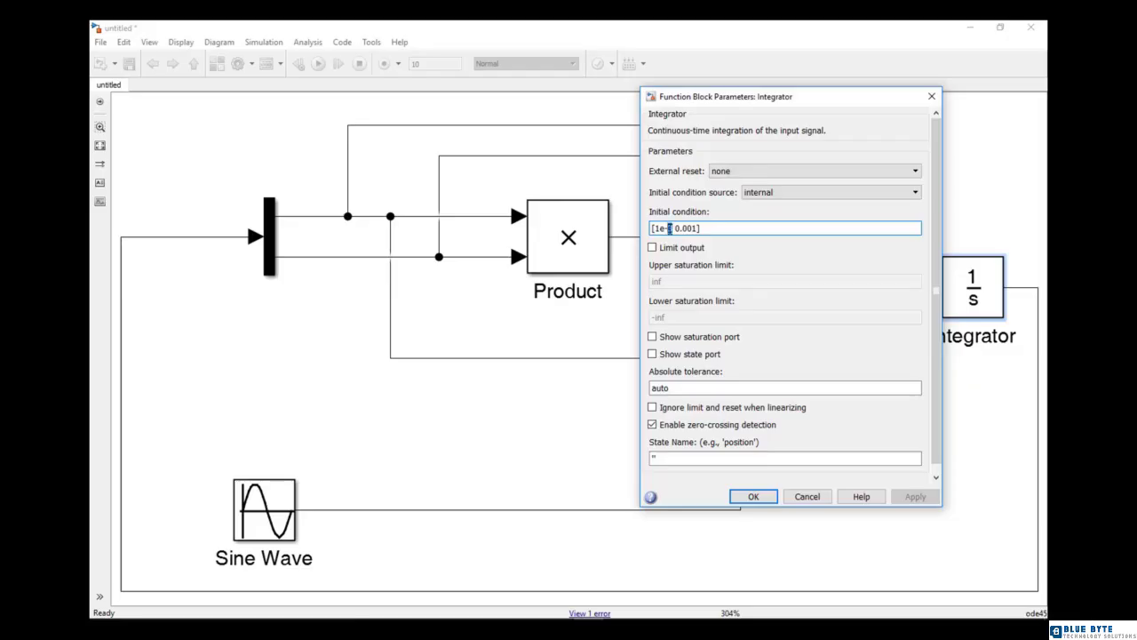
type("7")
left_click(755, 495)
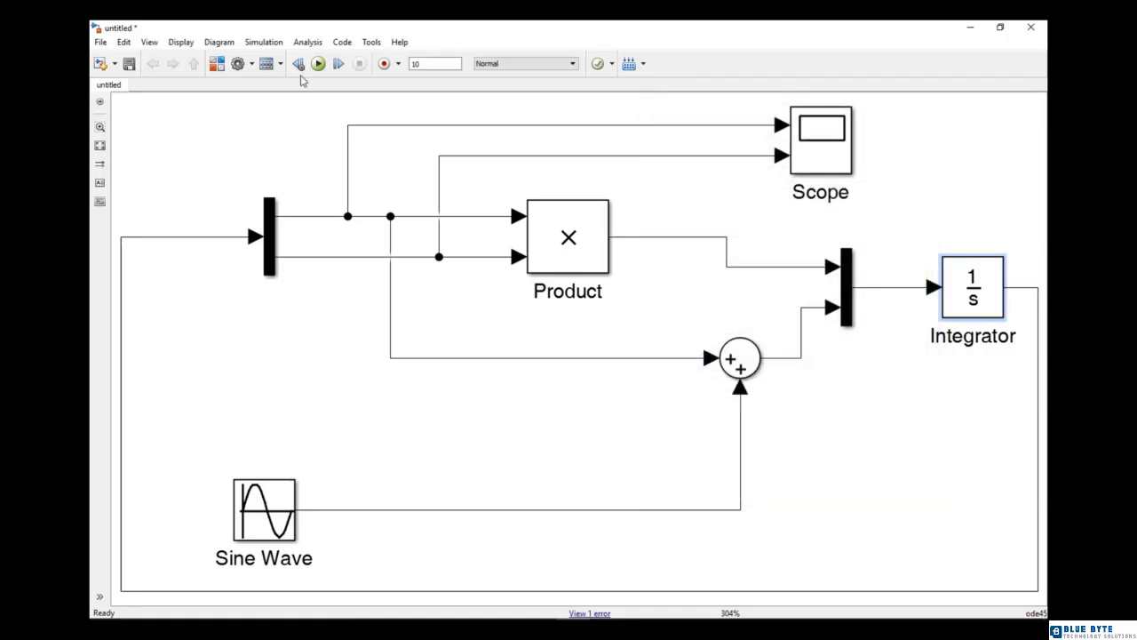
Run the simulation with the new initial condition and view both state responses in the Scope, closing it when done
left_click(318, 63)
double_click(798, 144)
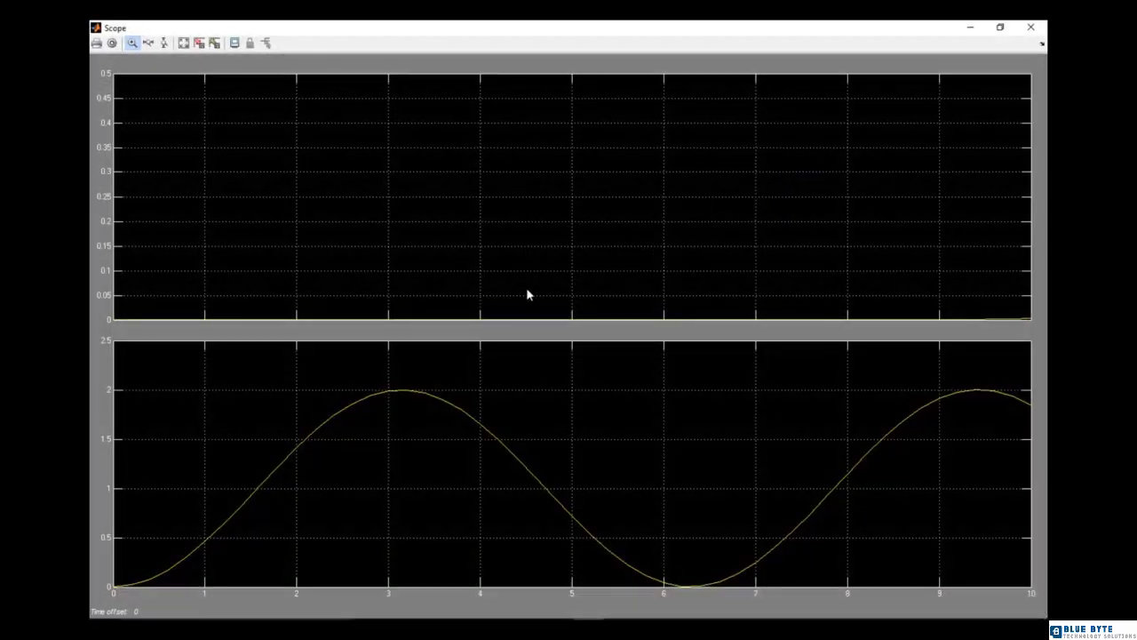
left_click(1030, 26)
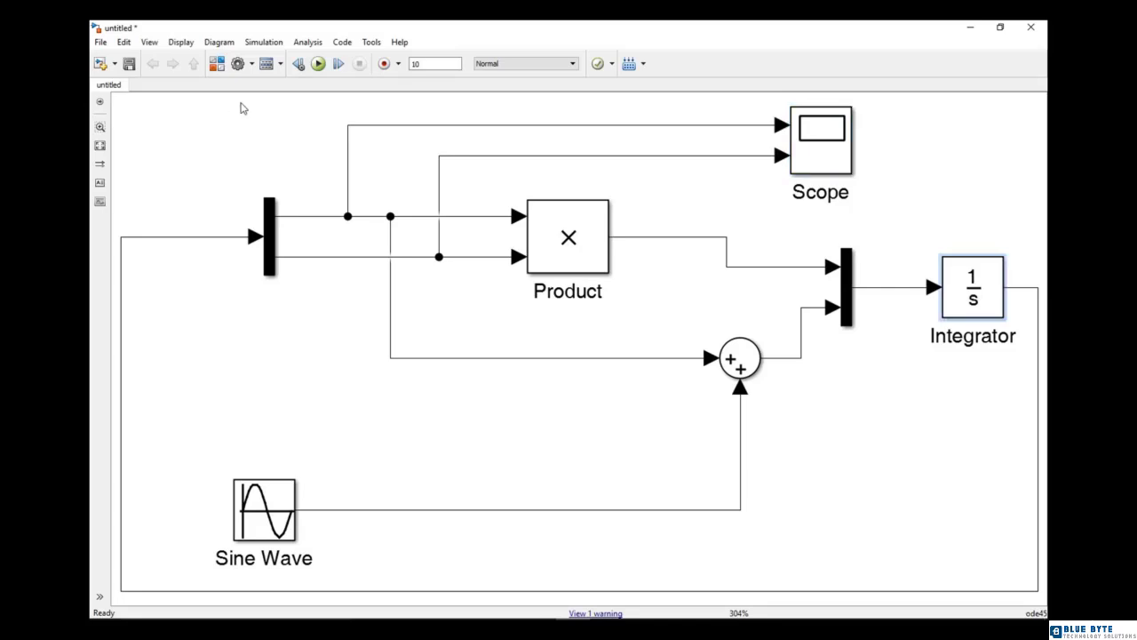
Save the model as EX_6.mdl in the Matlab Files folder, using the Simulink Models (*.mdl) file type, and close it
left_click(100, 42)
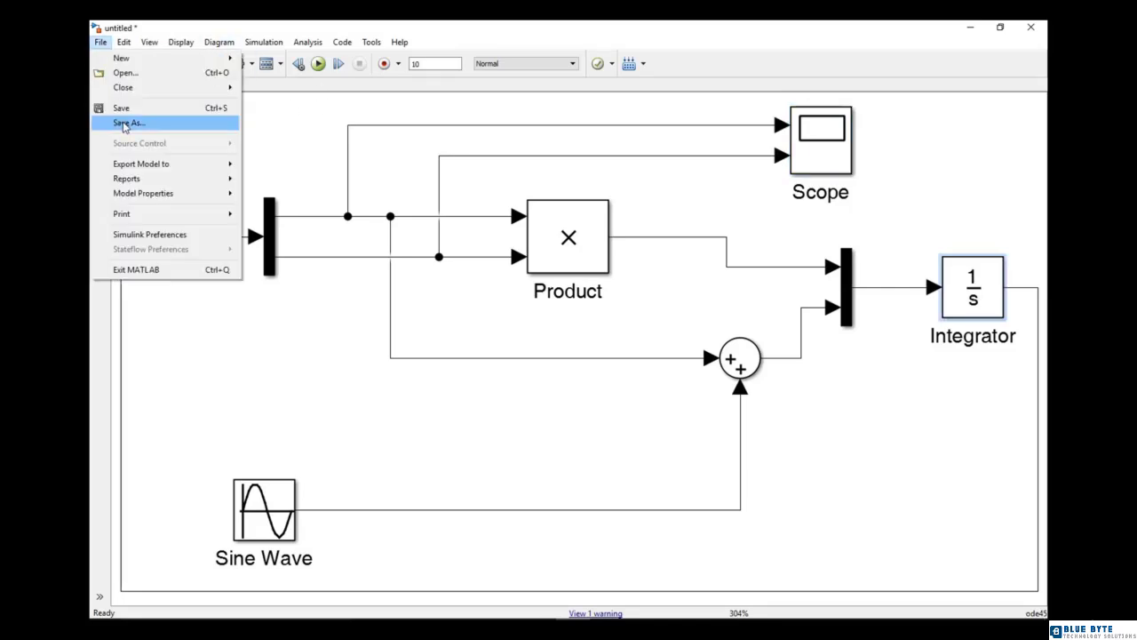
left_click(129, 123)
left_click(222, 303)
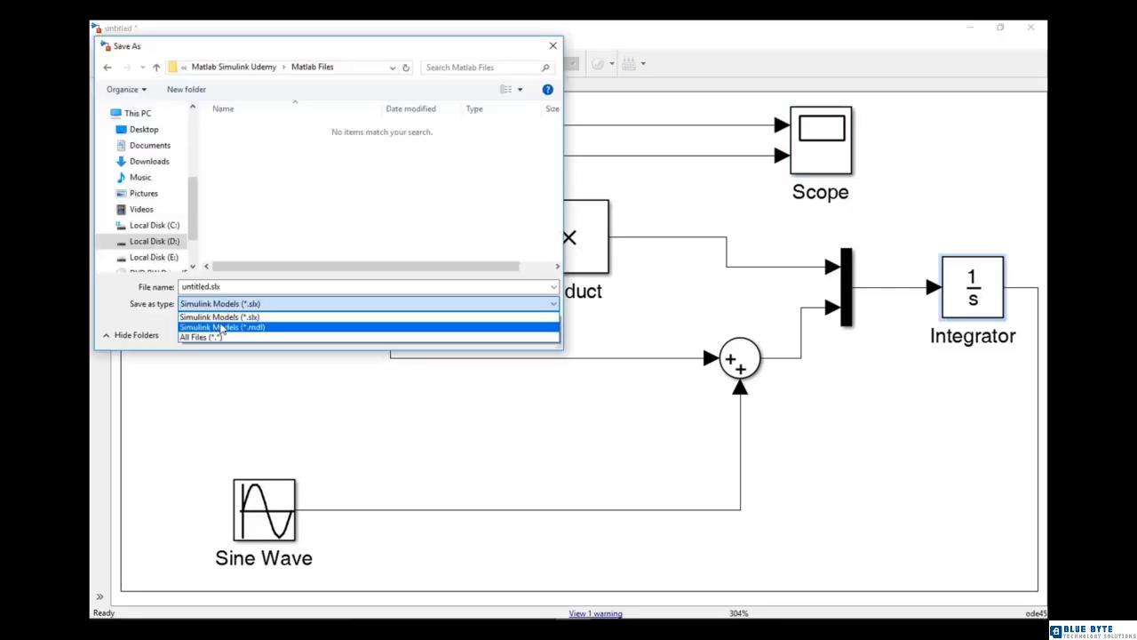
left_click(224, 327)
left_click(222, 184)
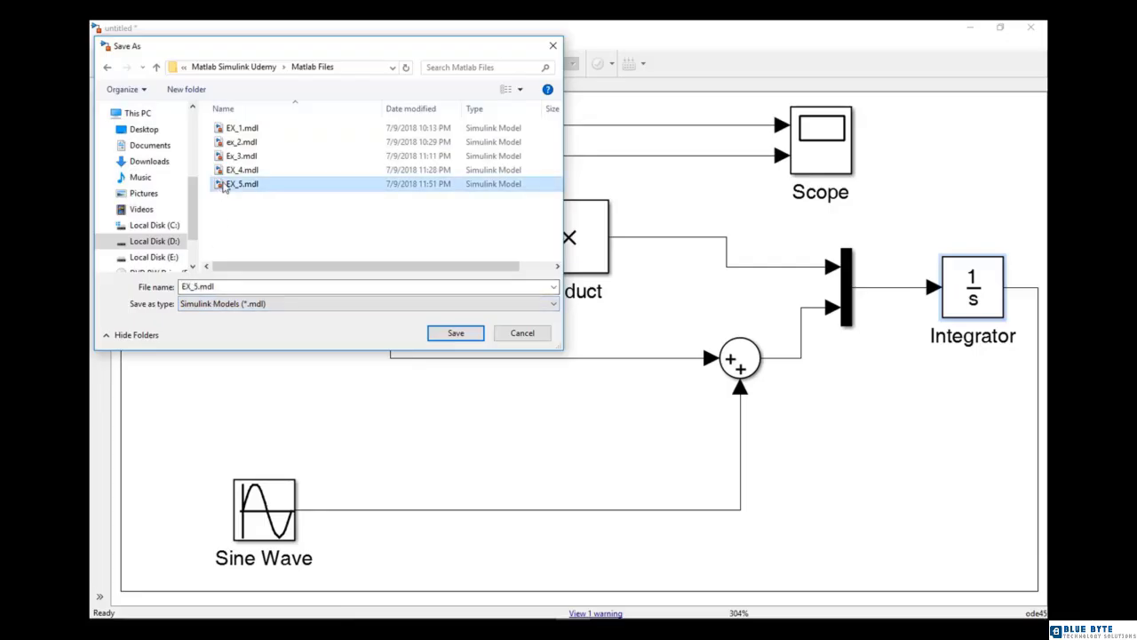
left_click(197, 286)
left_click(197, 286)
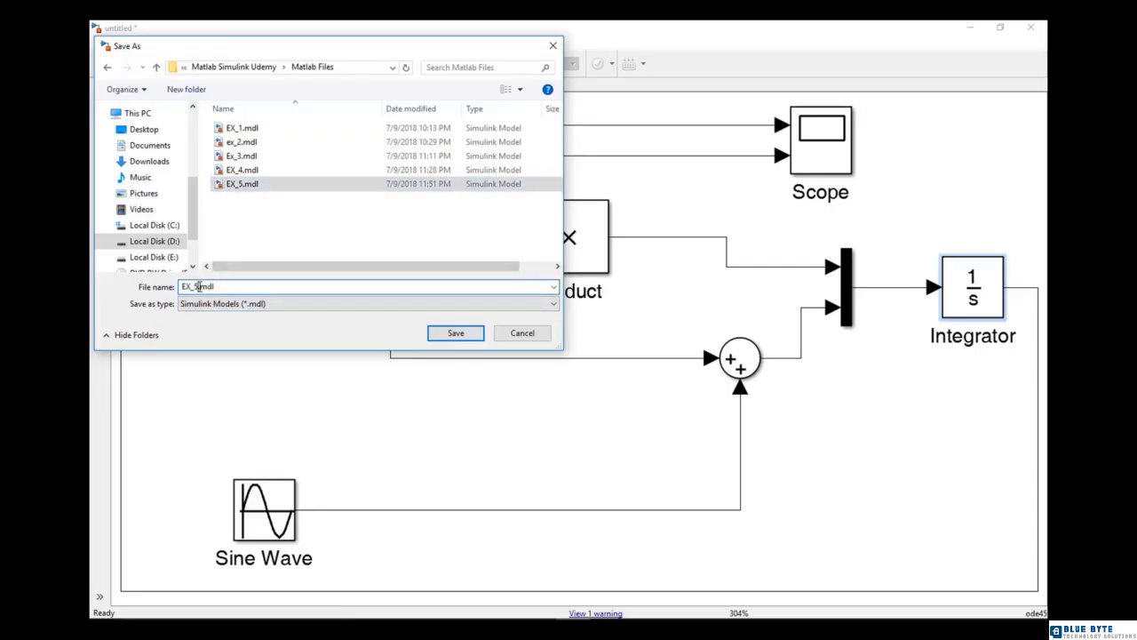
key("BackSpace")
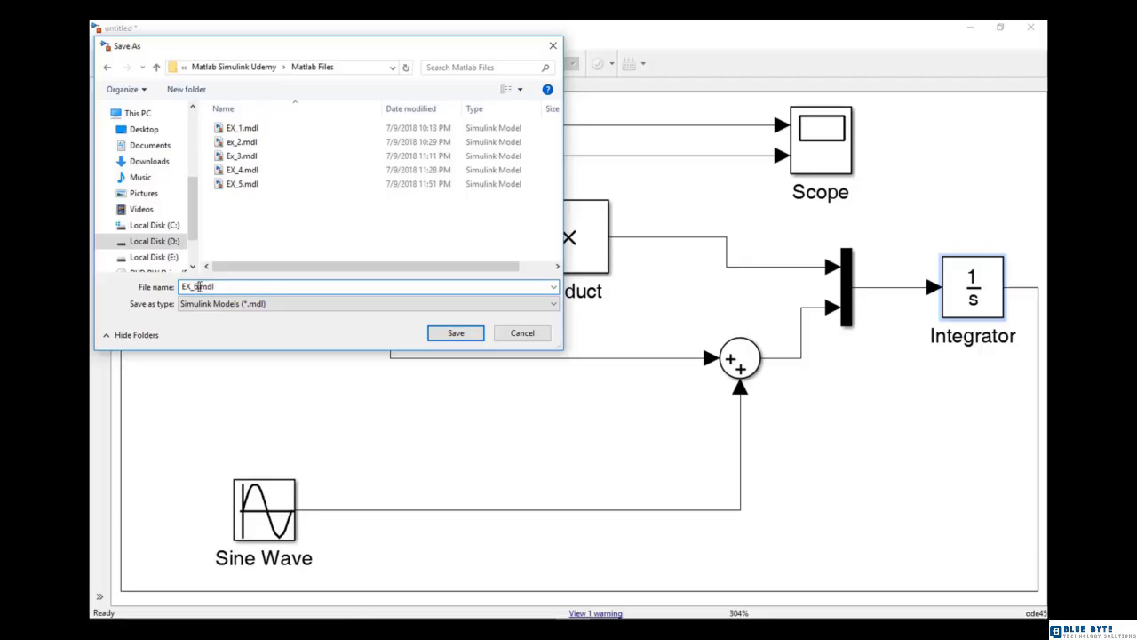
type("6")
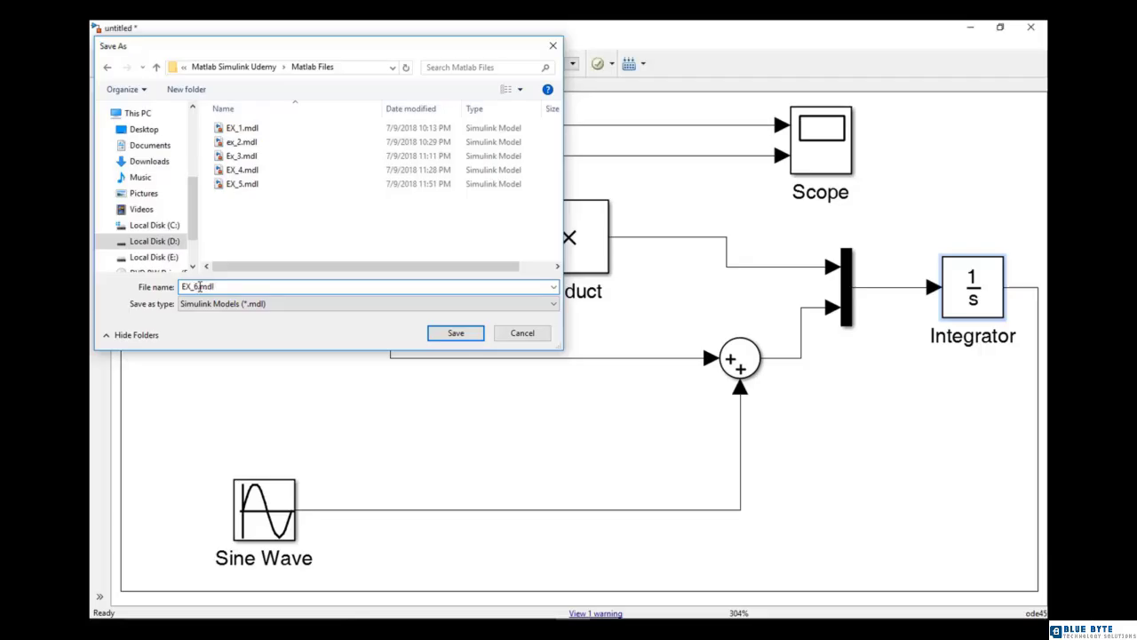
key("Return")
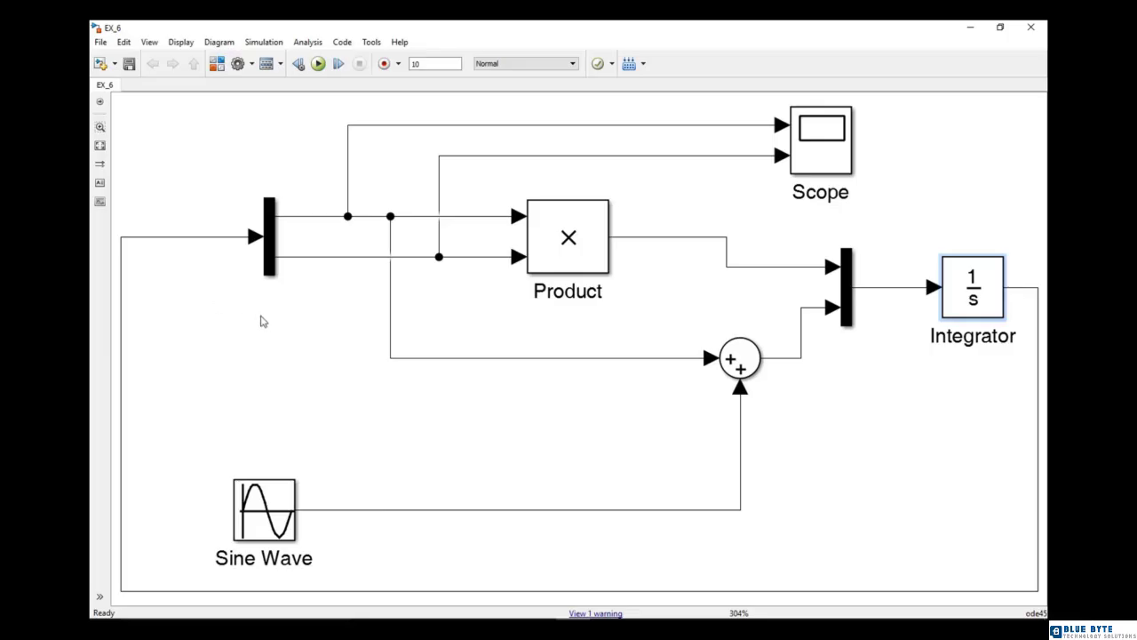
left_click(1031, 27)
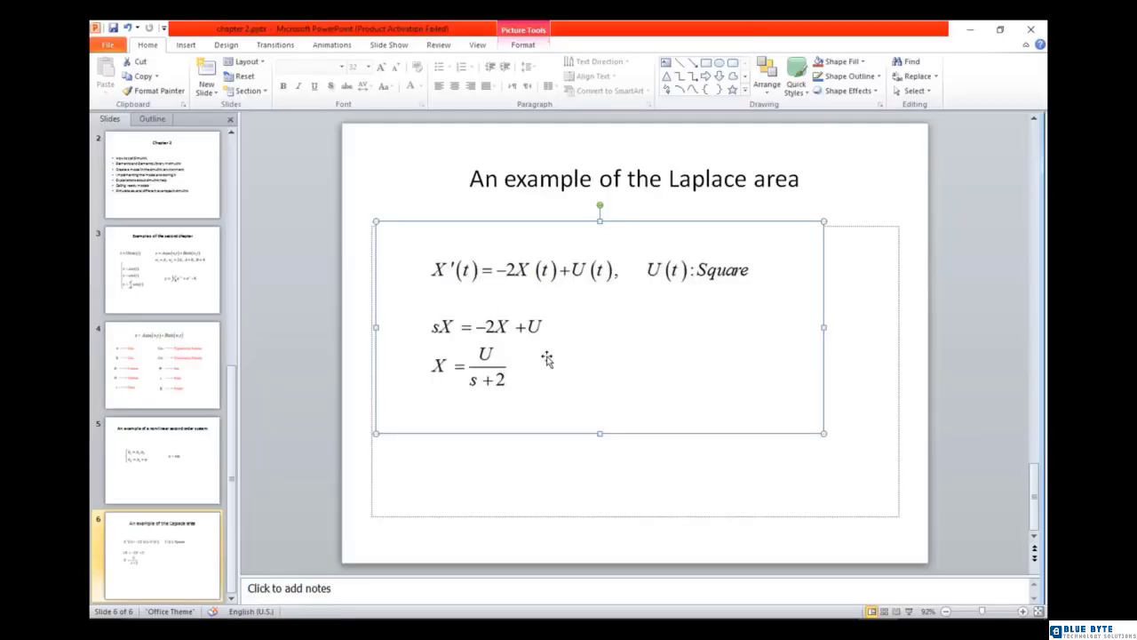
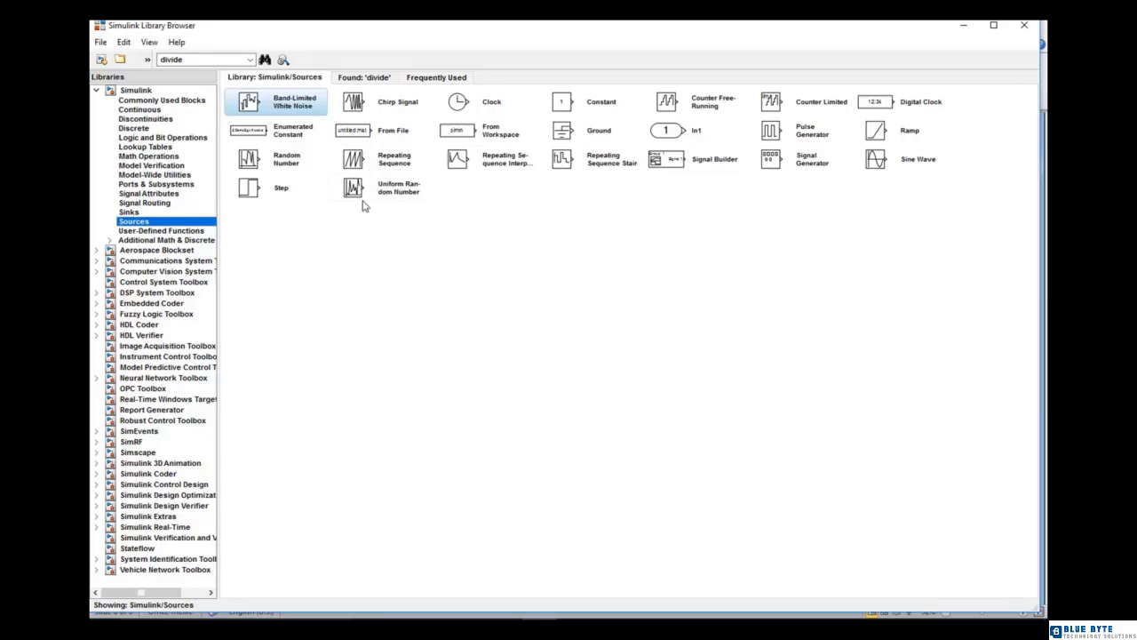
Add a Signal Generator block from the Simulink Sources library to the untitled model and bring up the model window
left_click(798, 170)
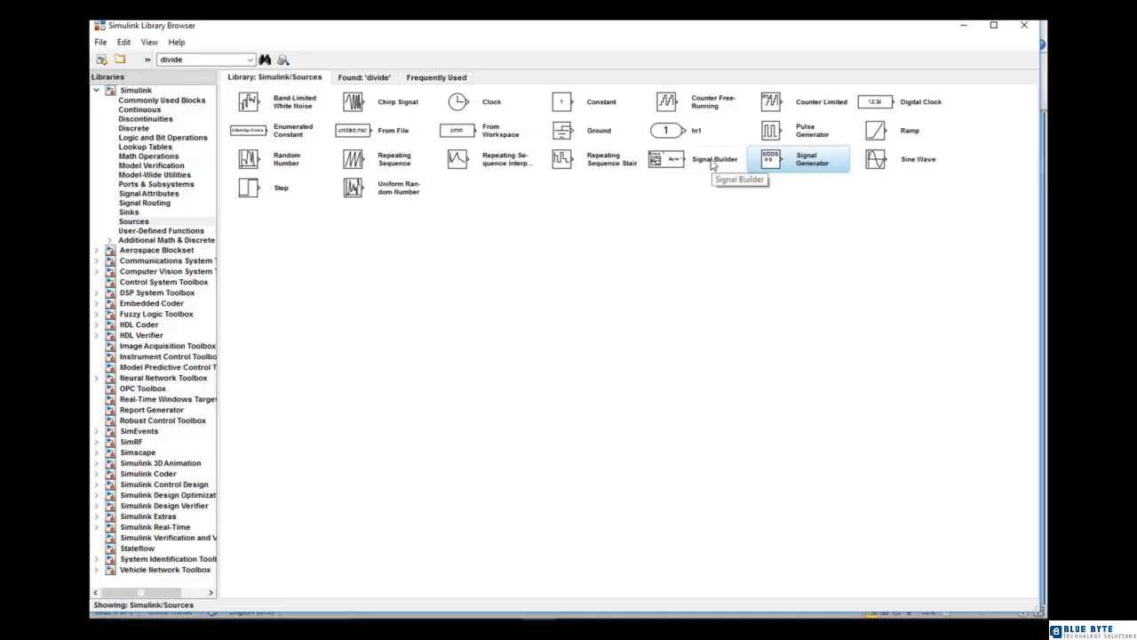
right_click(796, 168)
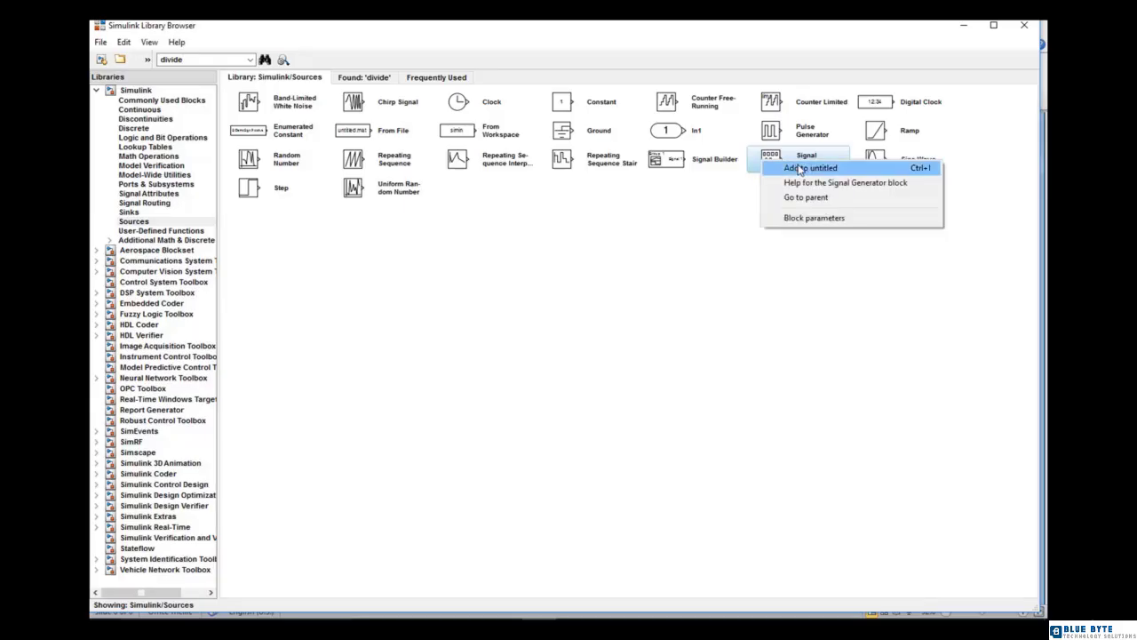
left_click(794, 168)
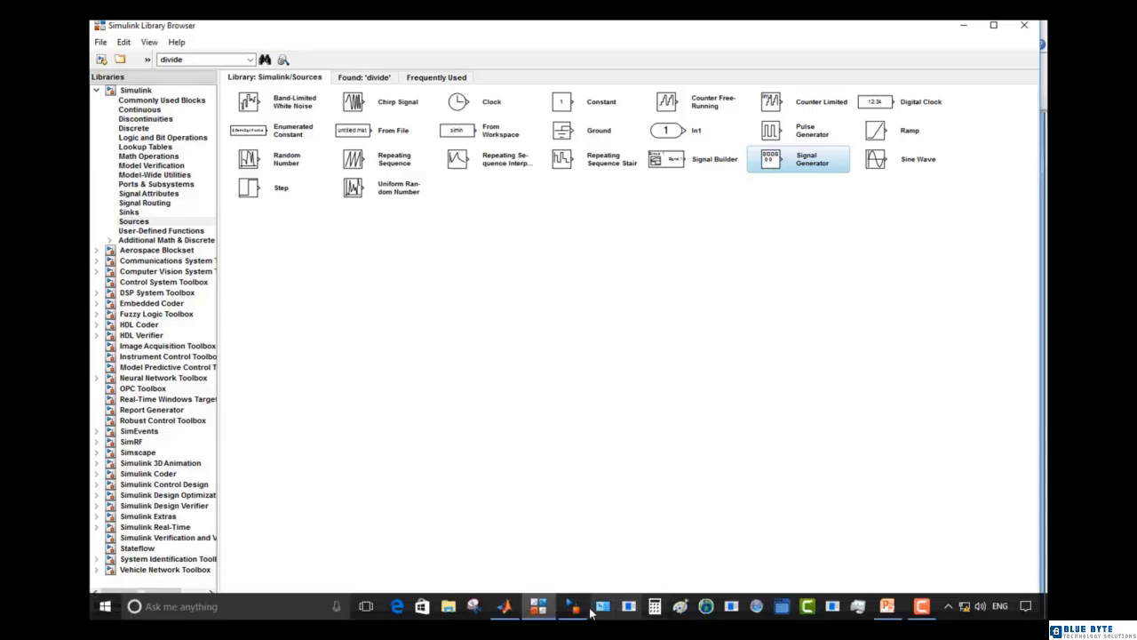
left_click(573, 606)
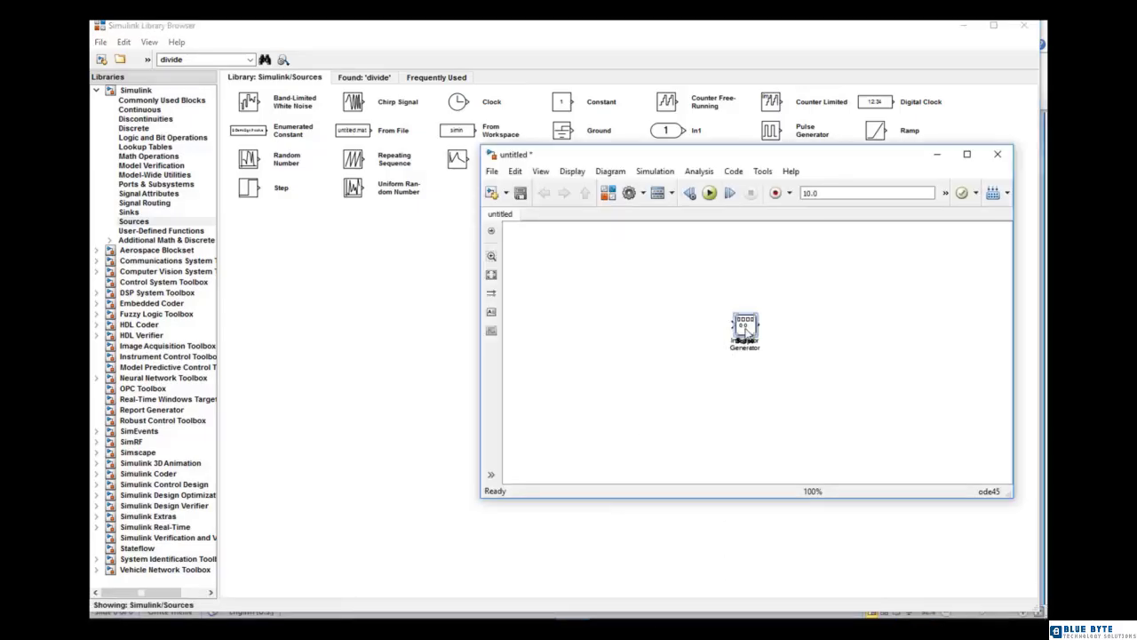
Spread the stacked Signal Generator, Scope and Integrator blocks apart in the maximized model, placing the Scope below the Signal Generator
left_click_drag(749, 337, 854, 338)
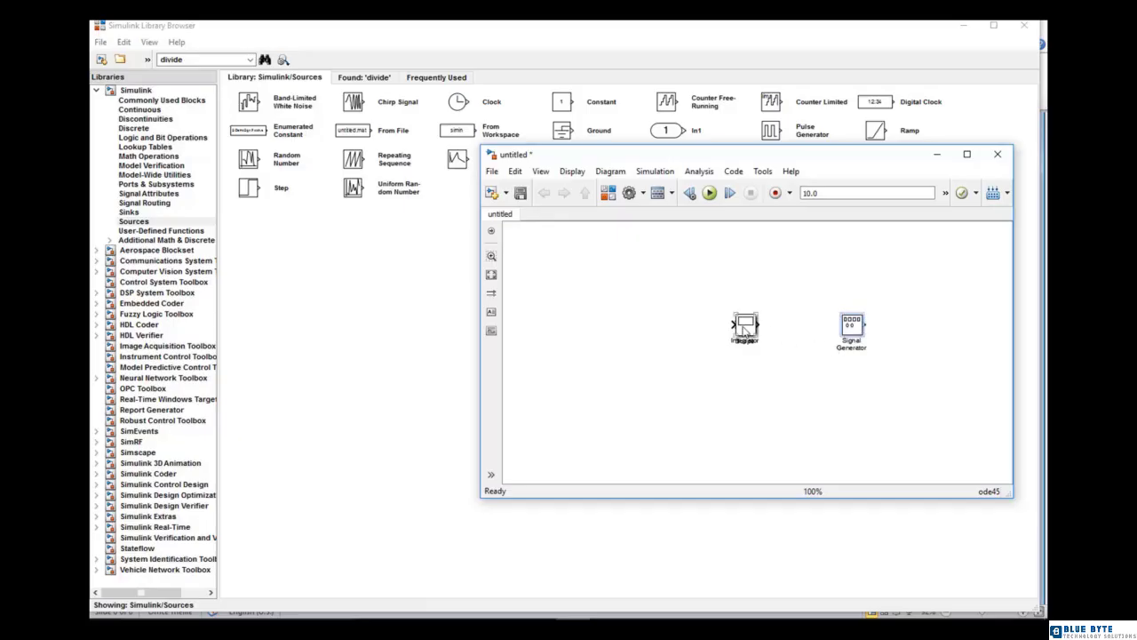
left_click_drag(746, 326, 808, 257)
left_click_drag(746, 325, 675, 325)
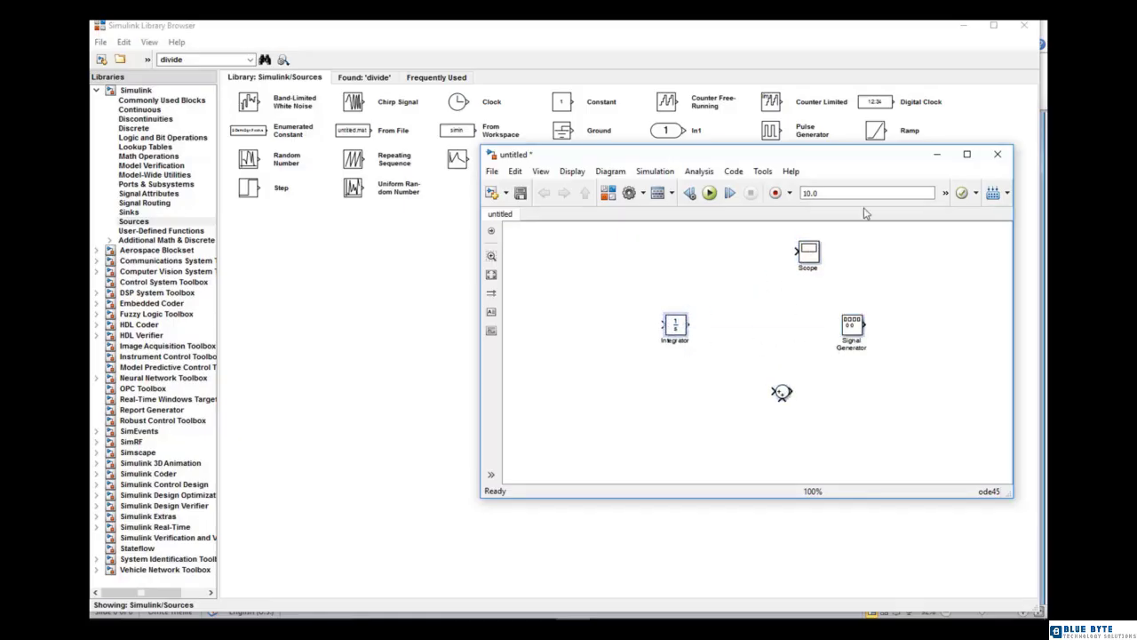
left_click(967, 154)
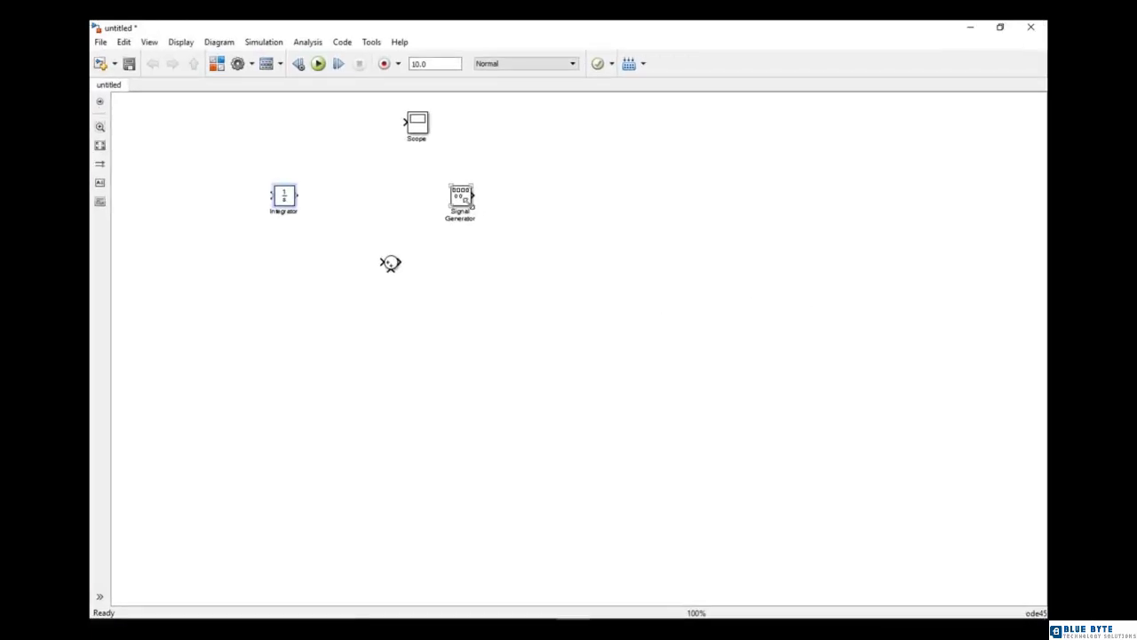
left_click_drag(419, 133, 482, 272)
Set the Signal Generator's wave form to square, keeping simulation time as its time source
double_click(463, 199)
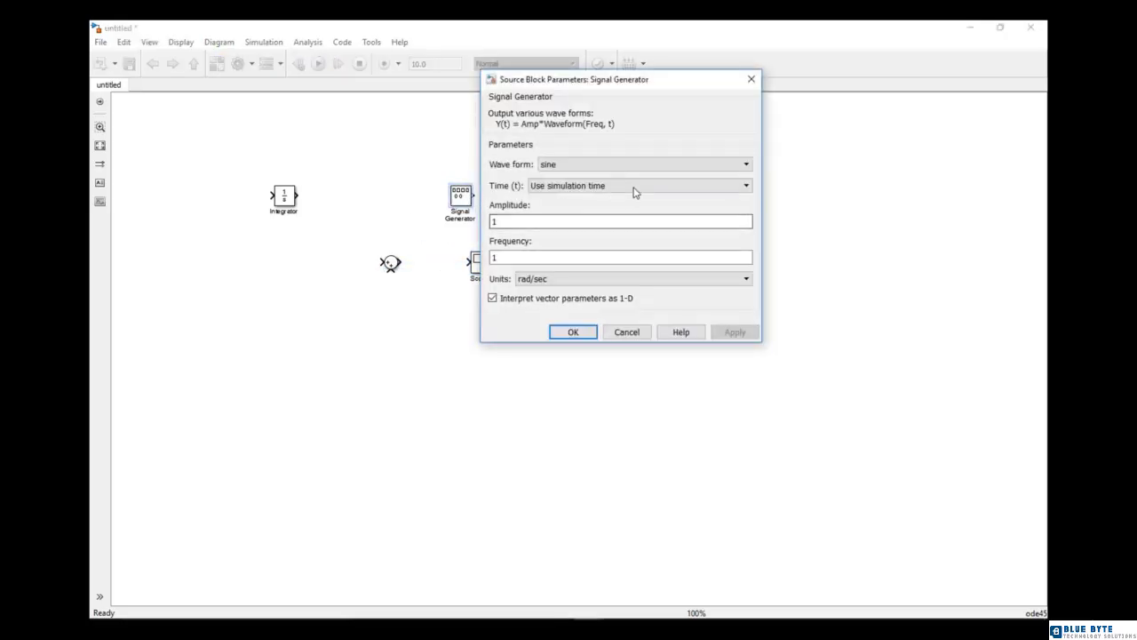
left_click(587, 167)
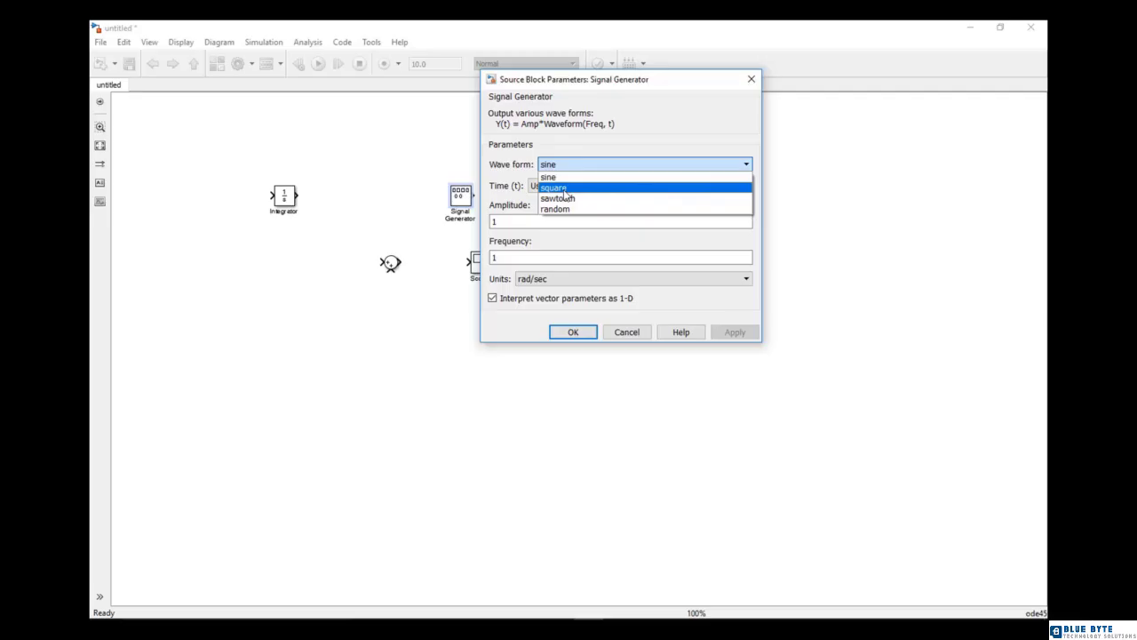
left_click(563, 189)
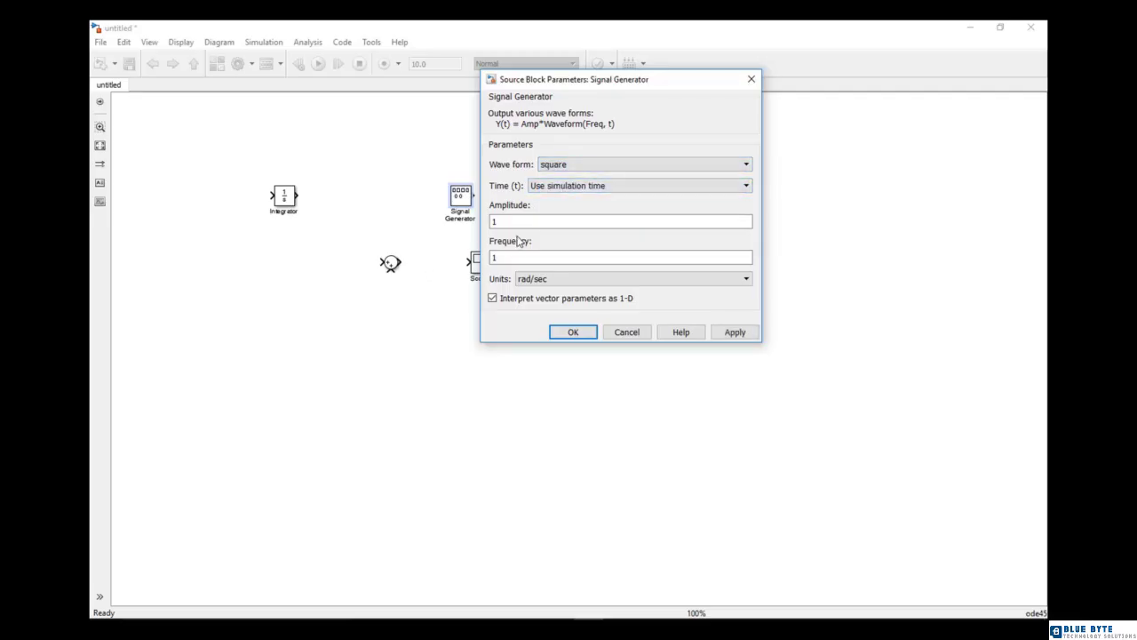
left_click(565, 187)
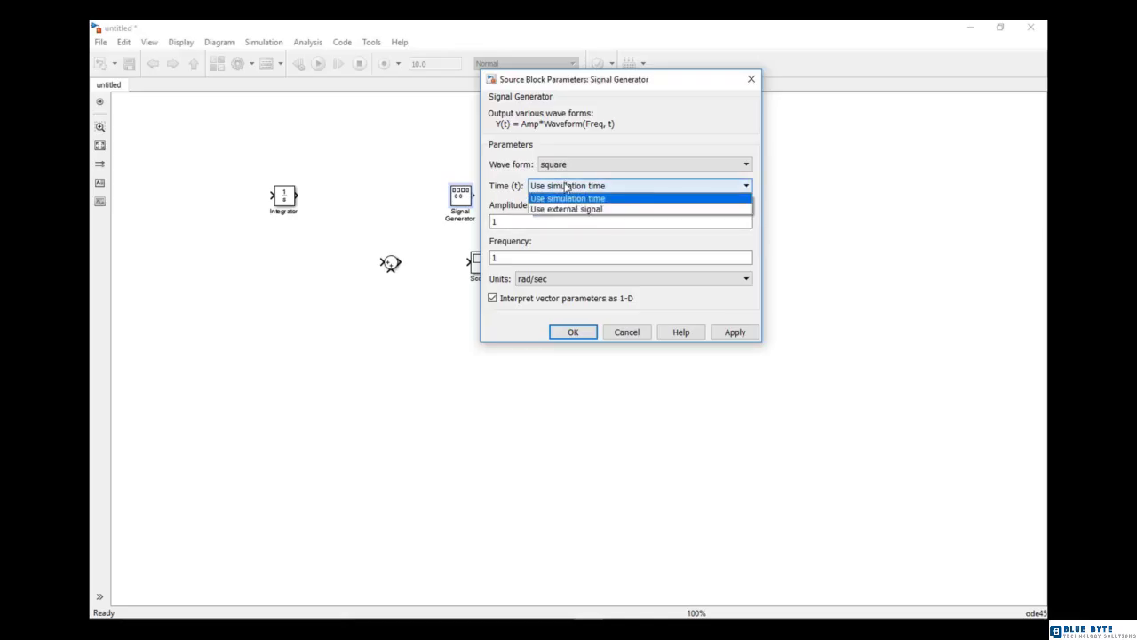
left_click(625, 247)
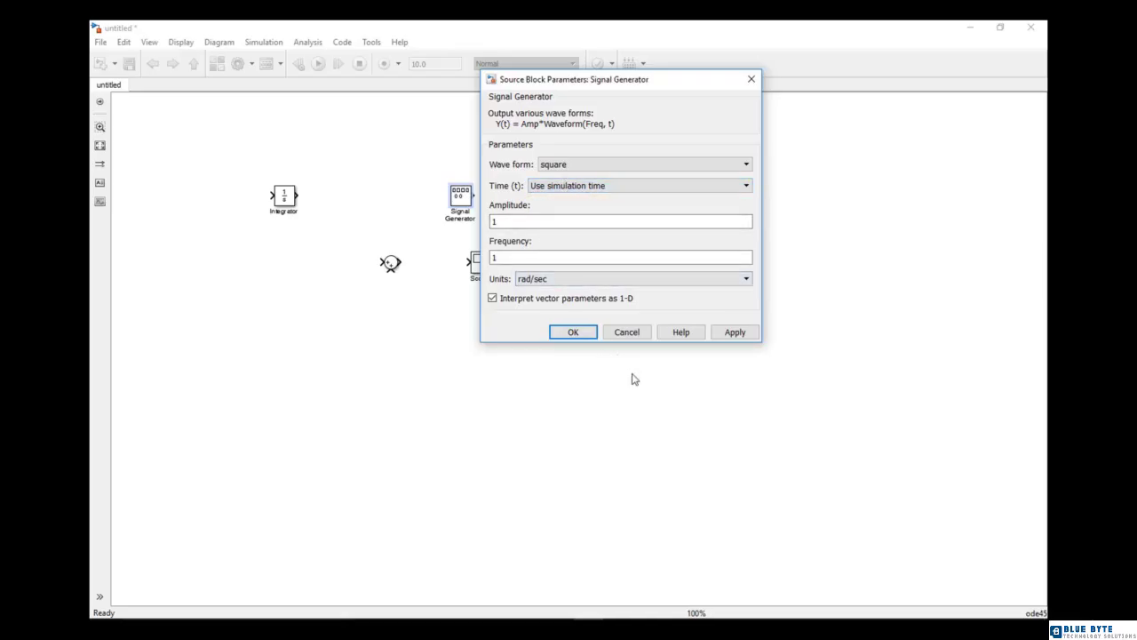
left_click(573, 331)
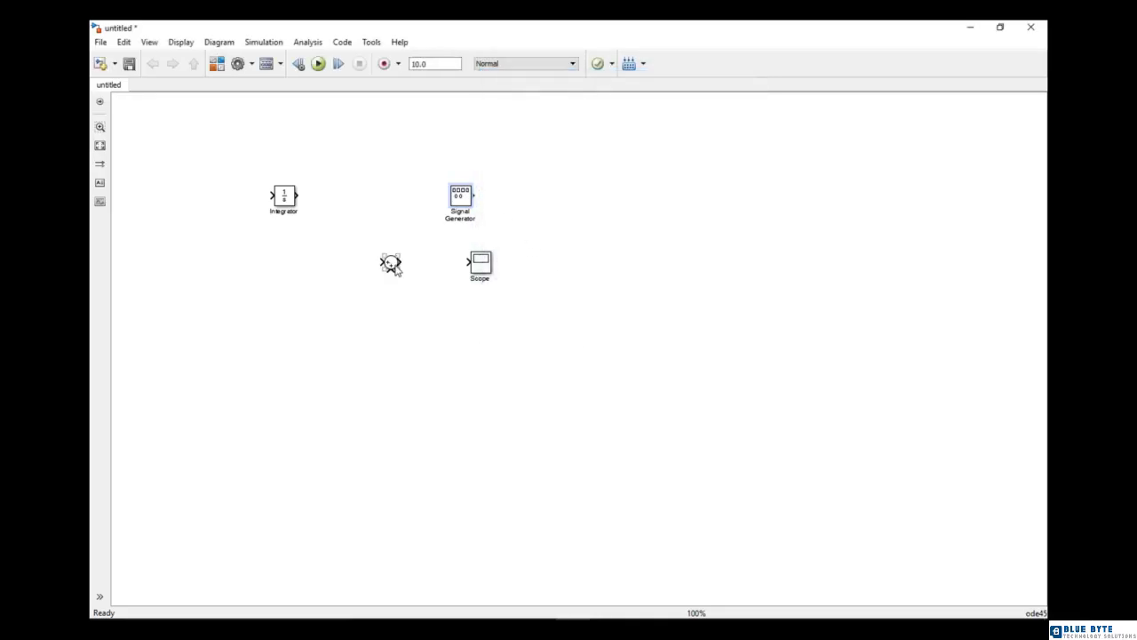
Move the Scope block to the free area below the Sum block
left_click(485, 269)
left_click_drag(484, 279, 412, 391)
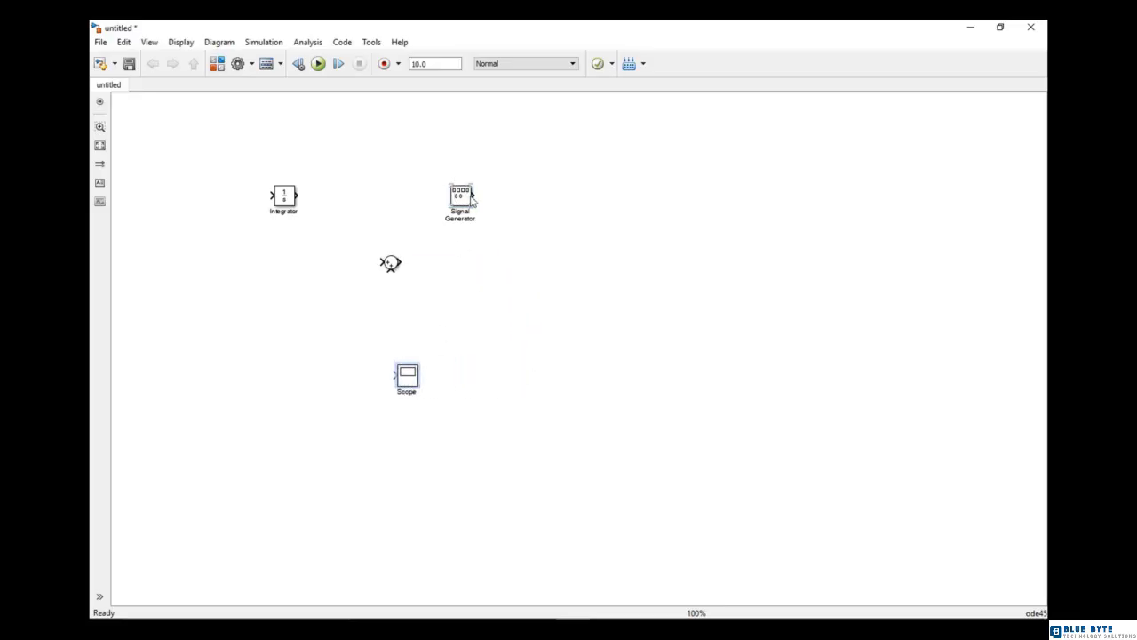
Place the Signal Generator before the Sum block and wire it in, and place the Integrator after the Sum with their ports connected
left_click_drag(456, 204, 289, 268)
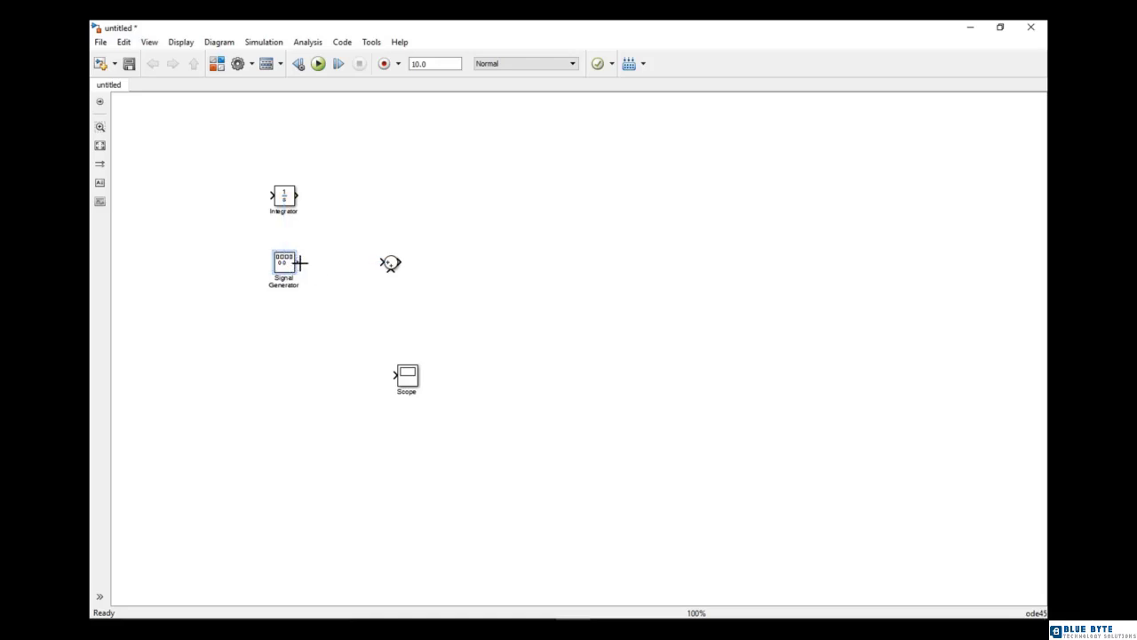
left_click_drag(299, 262, 384, 262)
left_click_drag(294, 201, 447, 265)
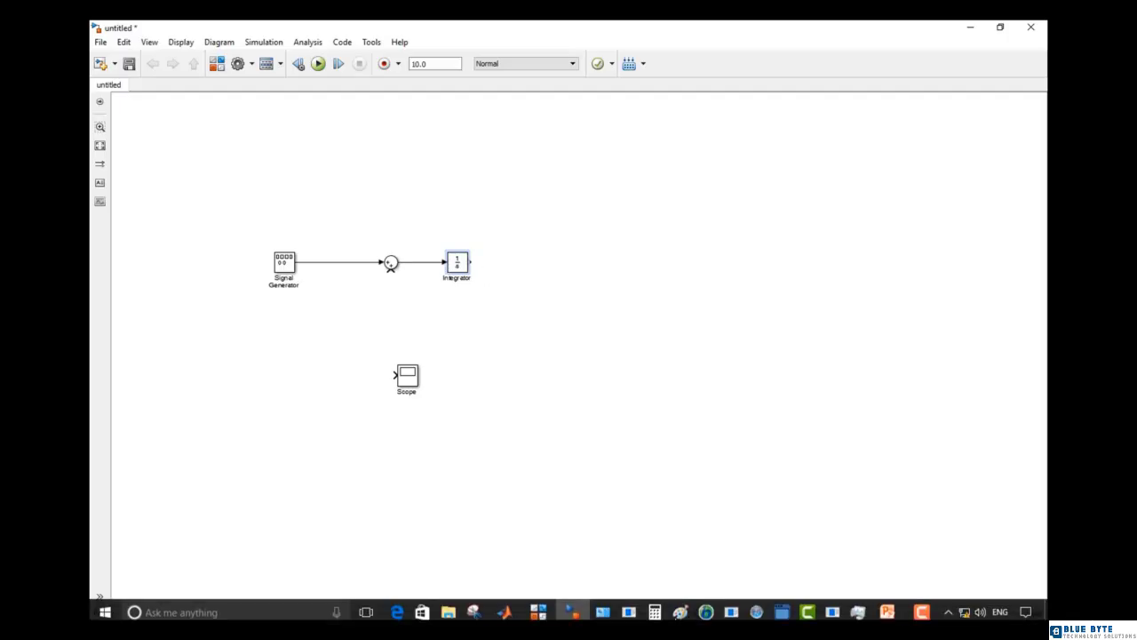
Add a Gain block from the Simulink Commonly Used Blocks library to the untitled model and bring up the model window
left_click(585, 609)
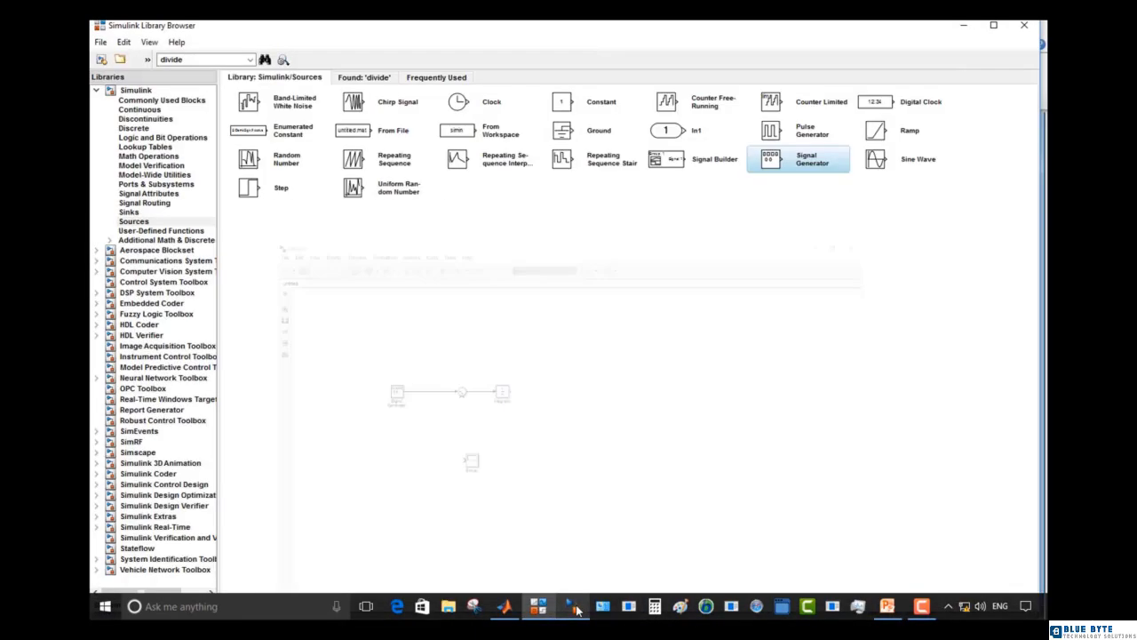
left_click(147, 101)
right_click(266, 135)
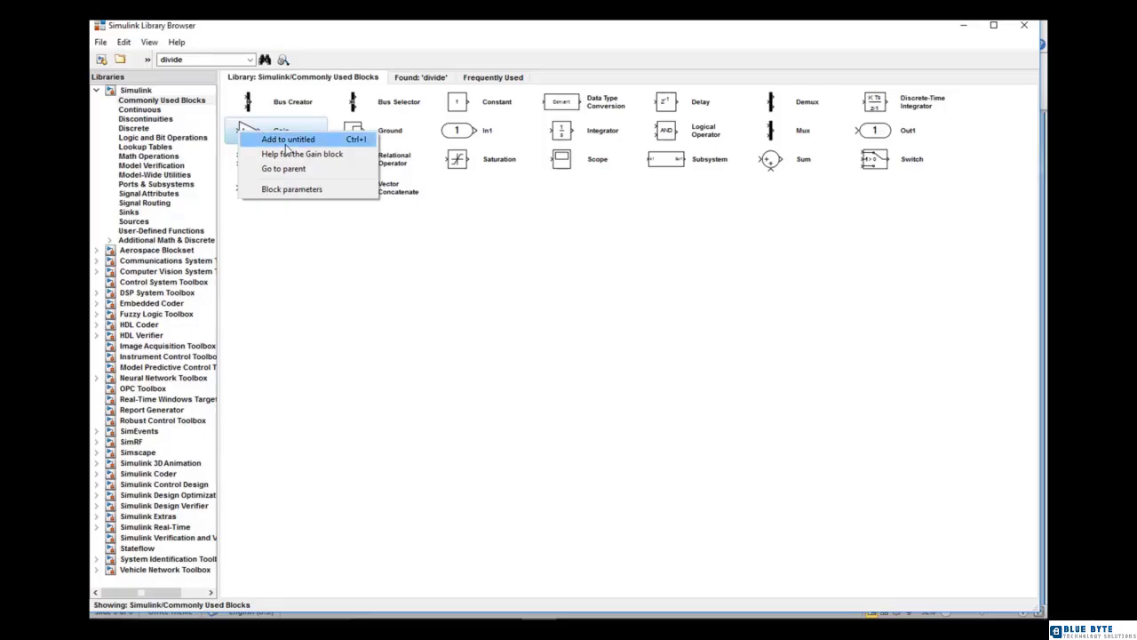
left_click(278, 138)
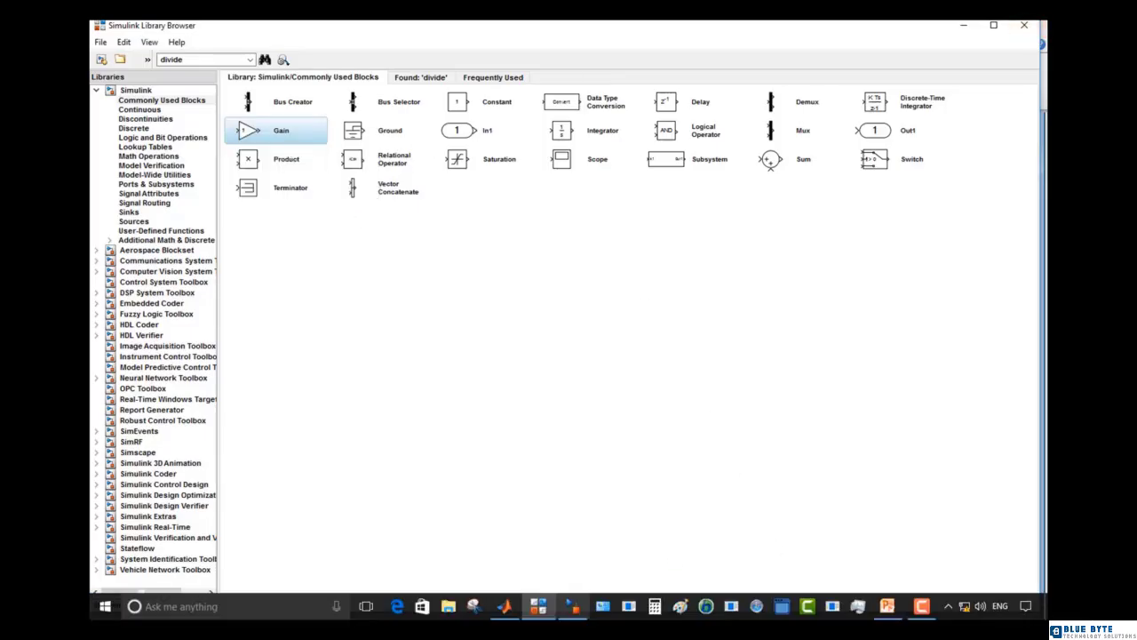
left_click(572, 606)
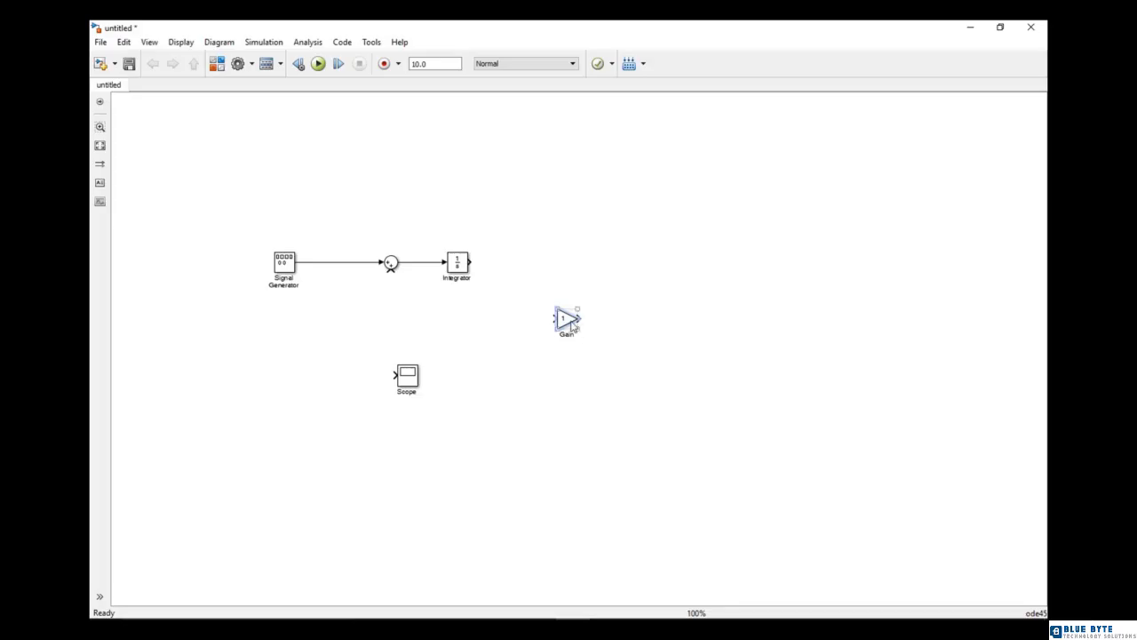
Rotate the Gain block 180 degrees, place it below the Sum block and connect its output to the Sum's lower input
left_click_drag(571, 323, 502, 341)
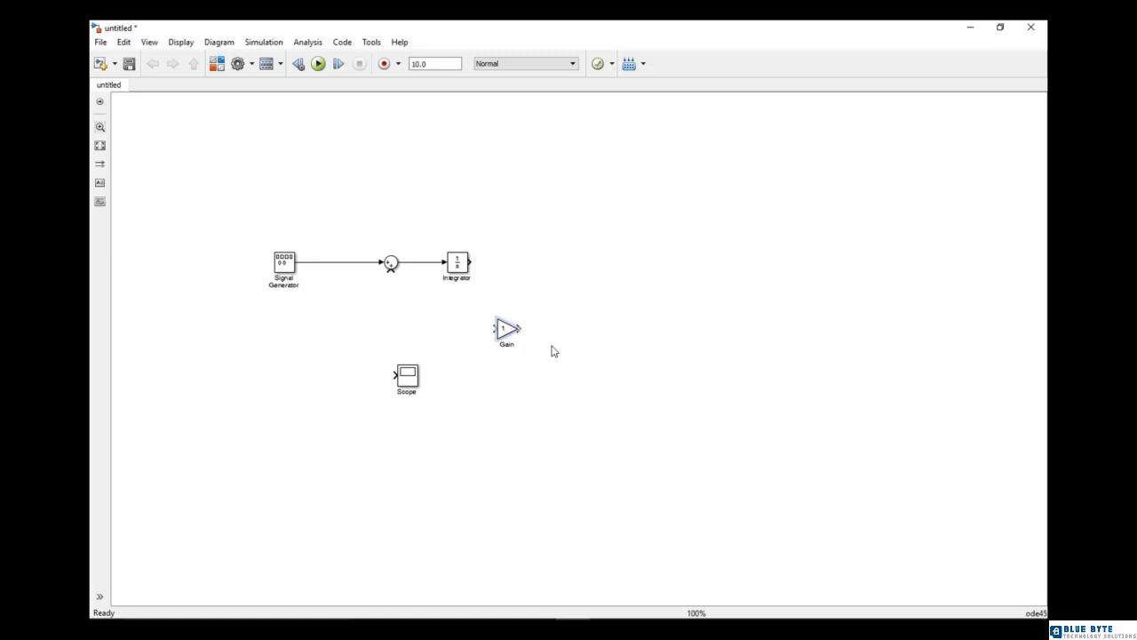
key("ctrl+z")
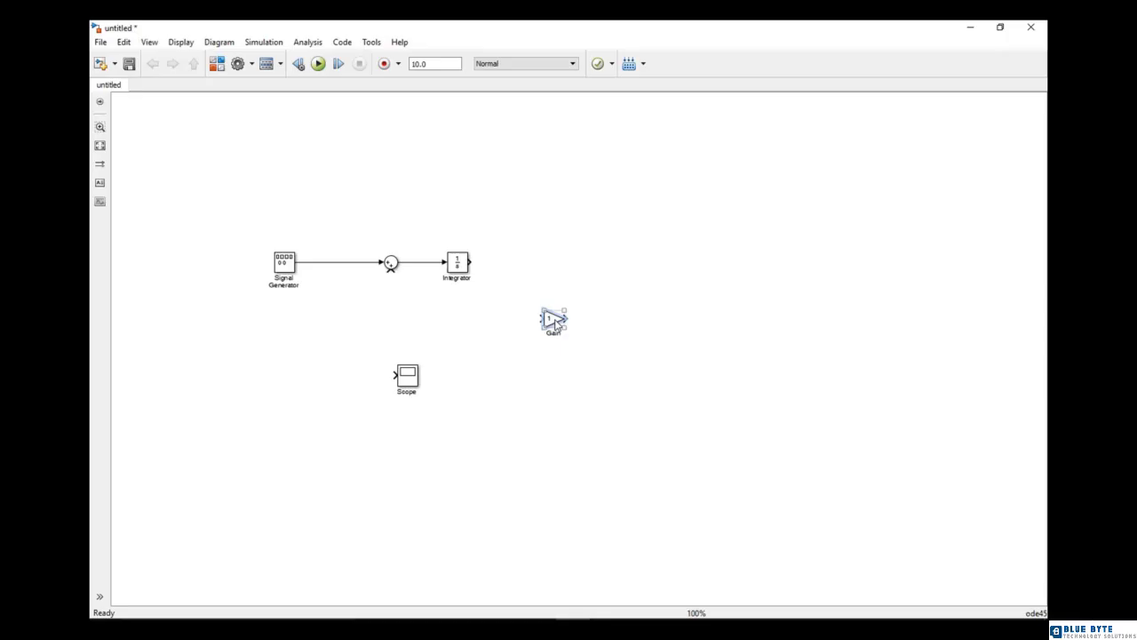
key("ctrl+r")
key("ctrl+r")
left_click_drag(556, 326, 393, 326)
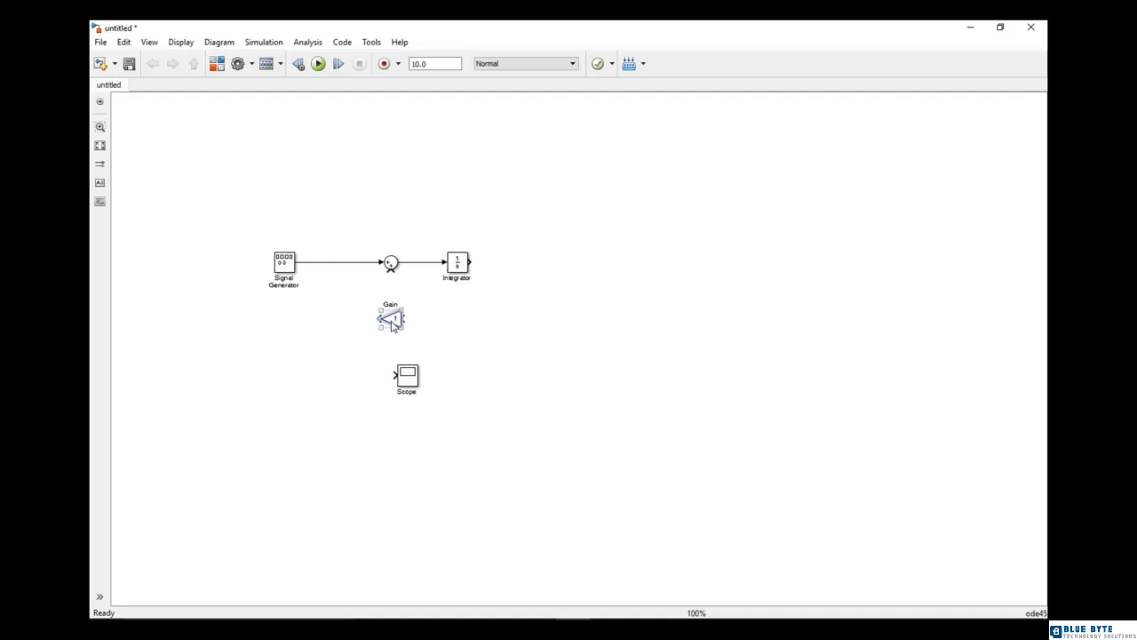
mouse_move(392, 325)
left_mouse_down()
mouse_move(426, 324)
mouse_move(384, 311)
mouse_move(392, 273)
left_mouse_up()
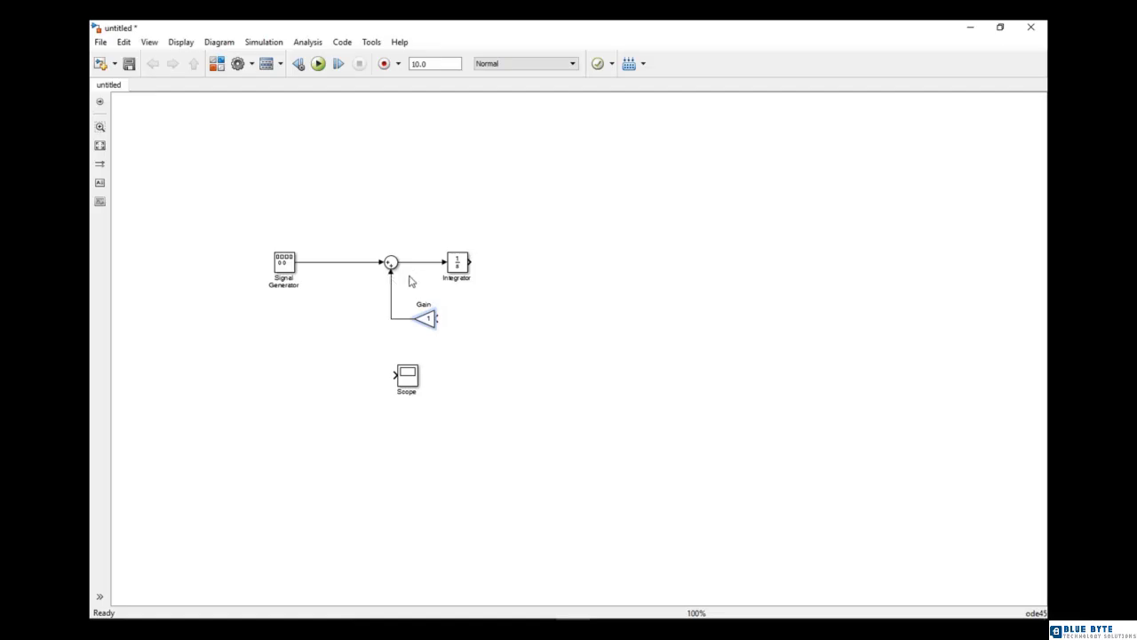
Feed the Integrator's output back to the Gain's input and connect the Scope to the same output in line with the Integrator
left_click_drag(436, 318, 468, 261)
left_click_drag(416, 377, 569, 271)
mouse_move(479, 264)
left_mouse_down()
mouse_move(510, 263)
mouse_move(486, 264)
left_mouse_up()
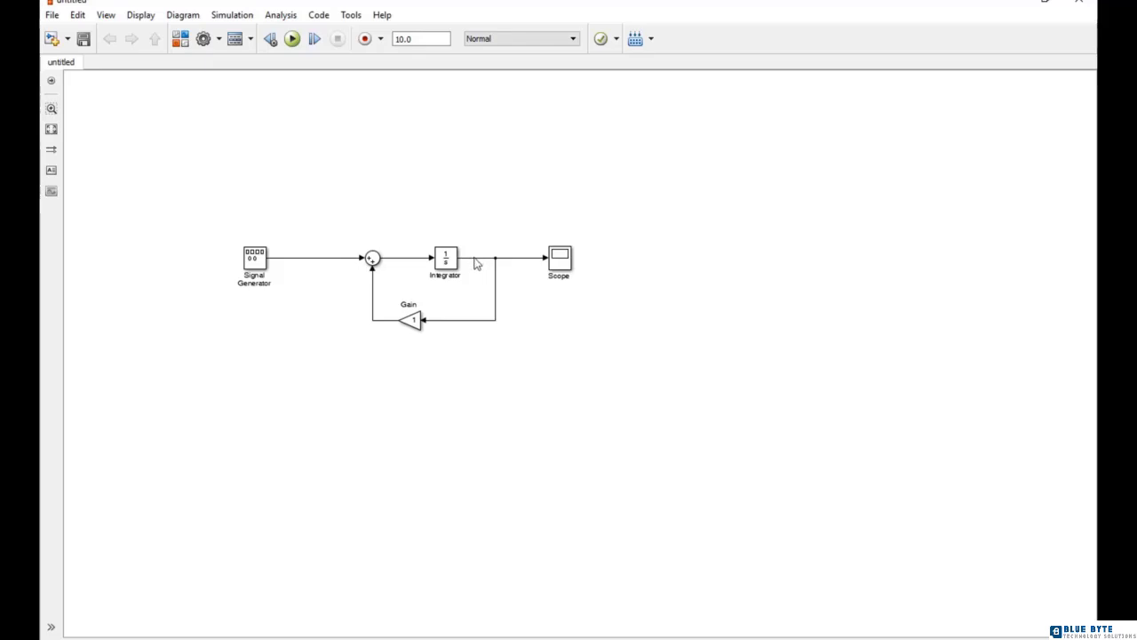
Label the Integrator's output signal x
left_click(474, 258)
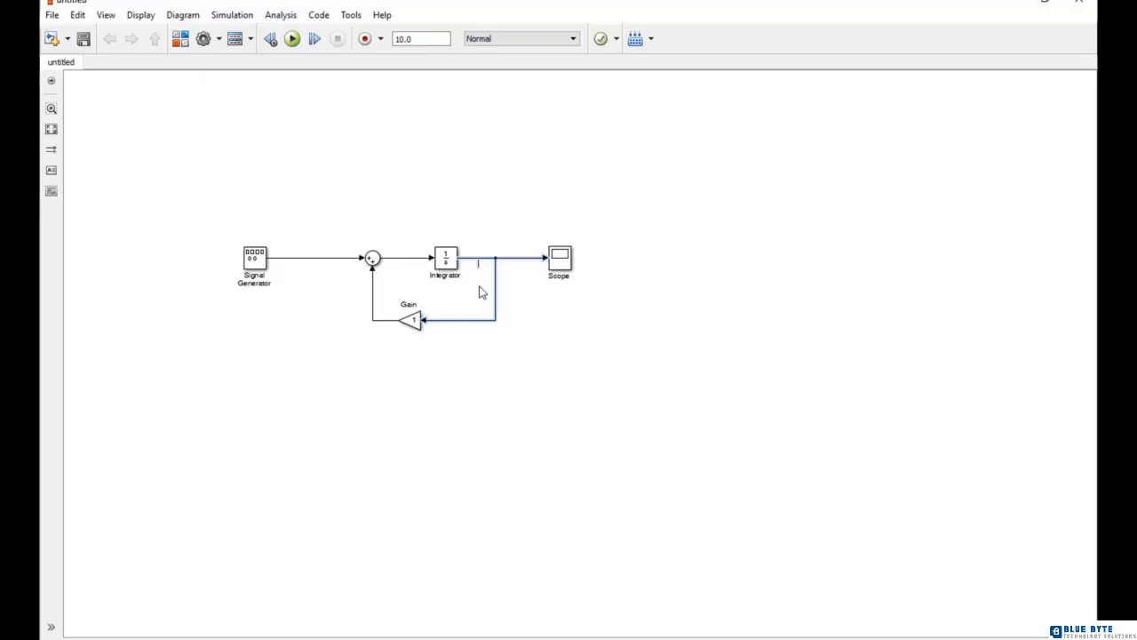
type("x")
left_click(542, 340)
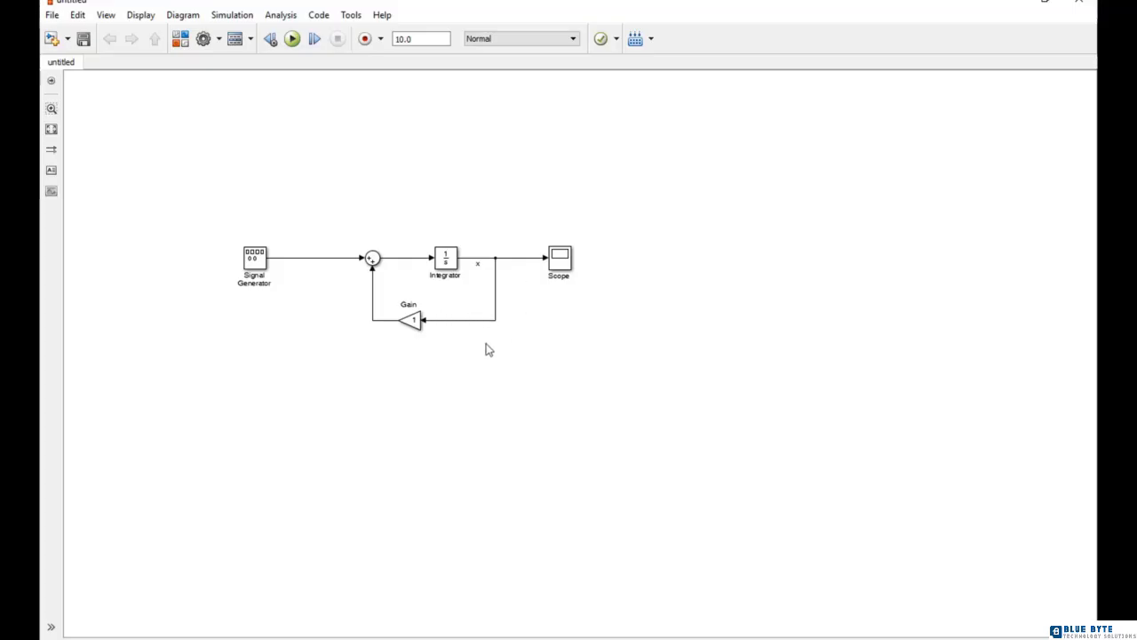
Set the Gain block's gain to -2 and label its output signal -2
left_click(414, 324)
double_click(410, 320)
type("-2")
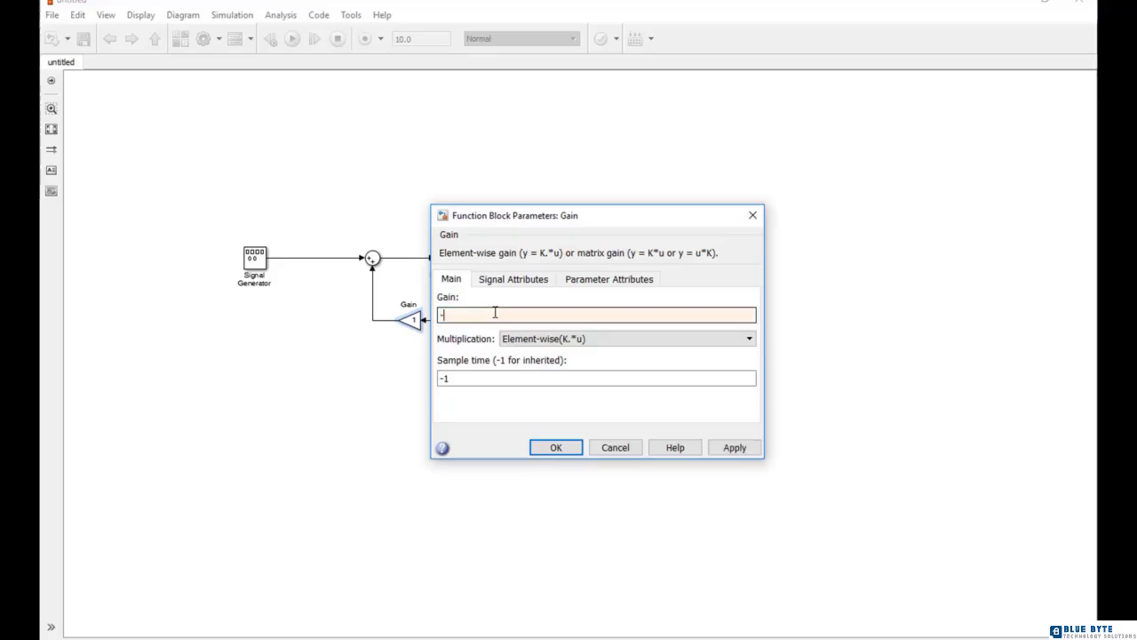
left_click(553, 448)
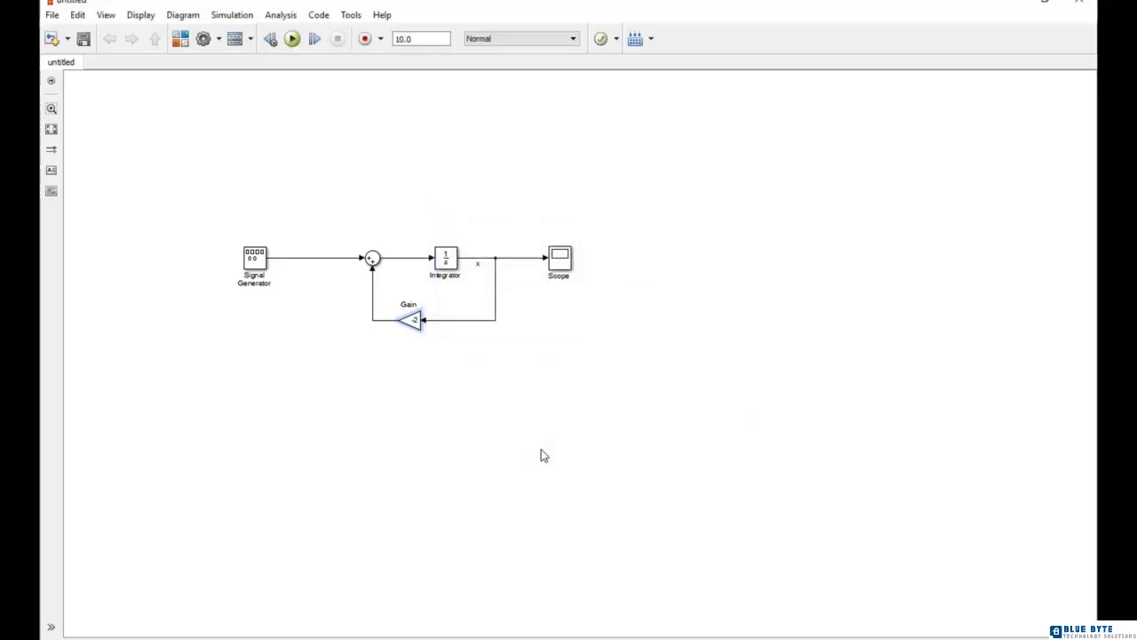
left_click(380, 320)
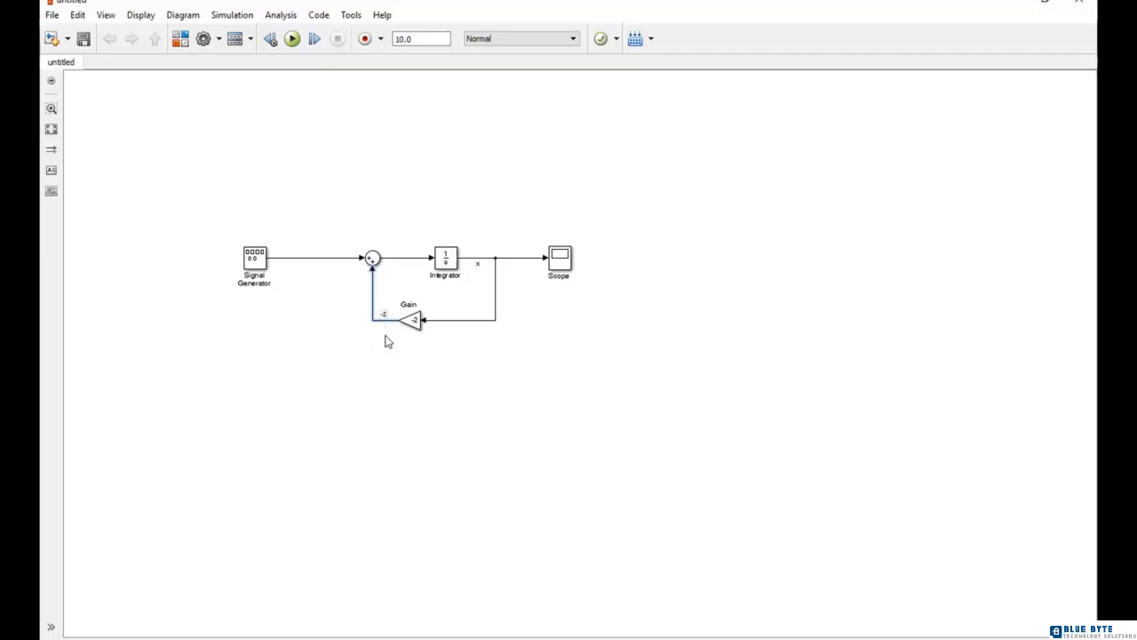
left_click(396, 363)
Run the simulation and examine the response x autoscaled in the maximized Scope, closing the Scope when done
left_click(51, 130)
left_click(484, 281)
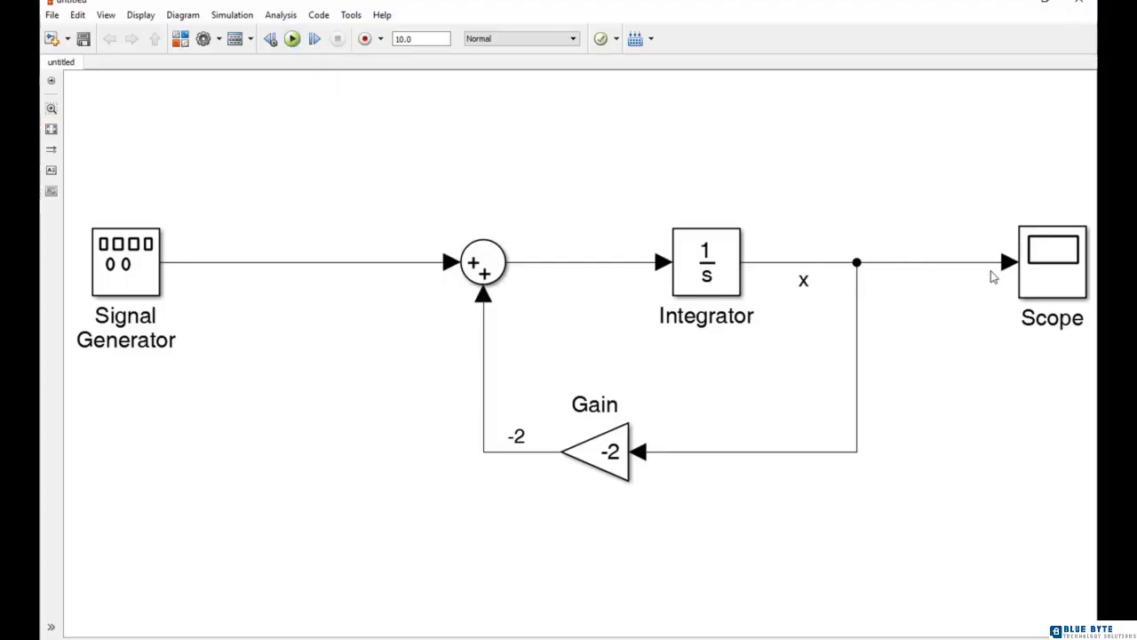
double_click(1067, 276)
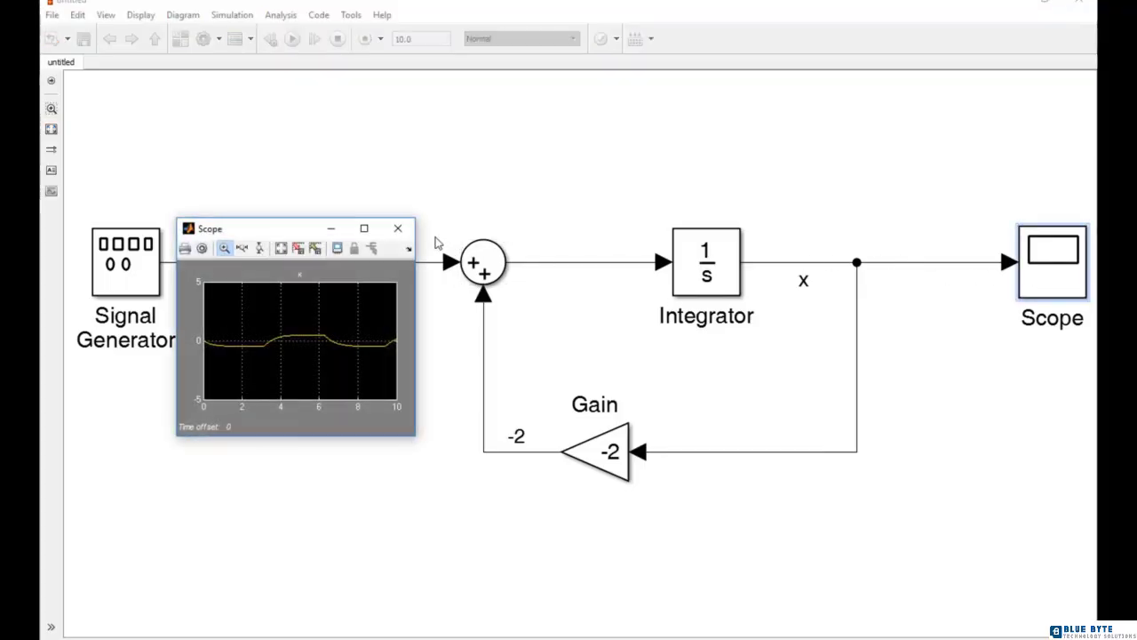
left_click(363, 228)
left_click(145, 21)
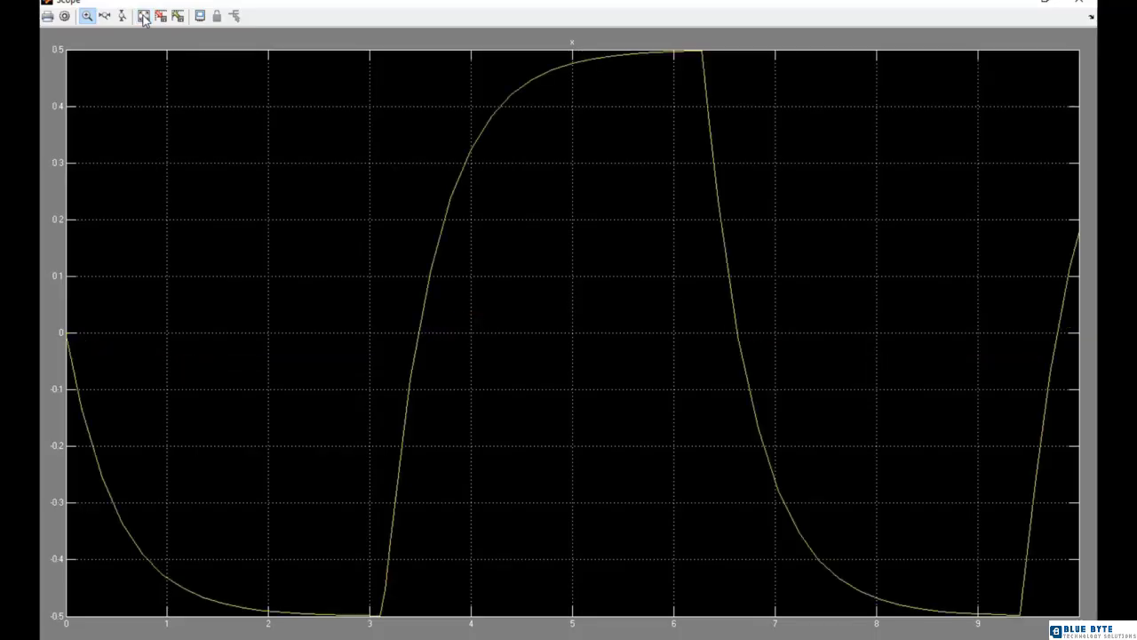
left_click(1072, 9)
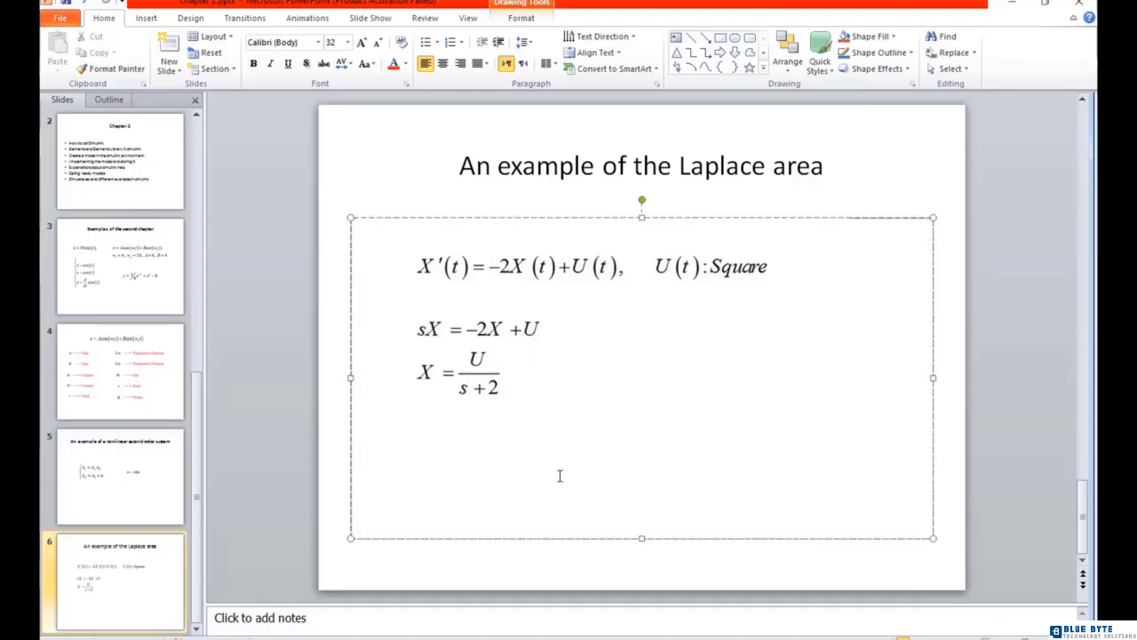
Switch from the Laplace slide to the Simulink Library Browser and add a Transfer Fcn block from the Continuous library to the model
mouse_move(679, 637)
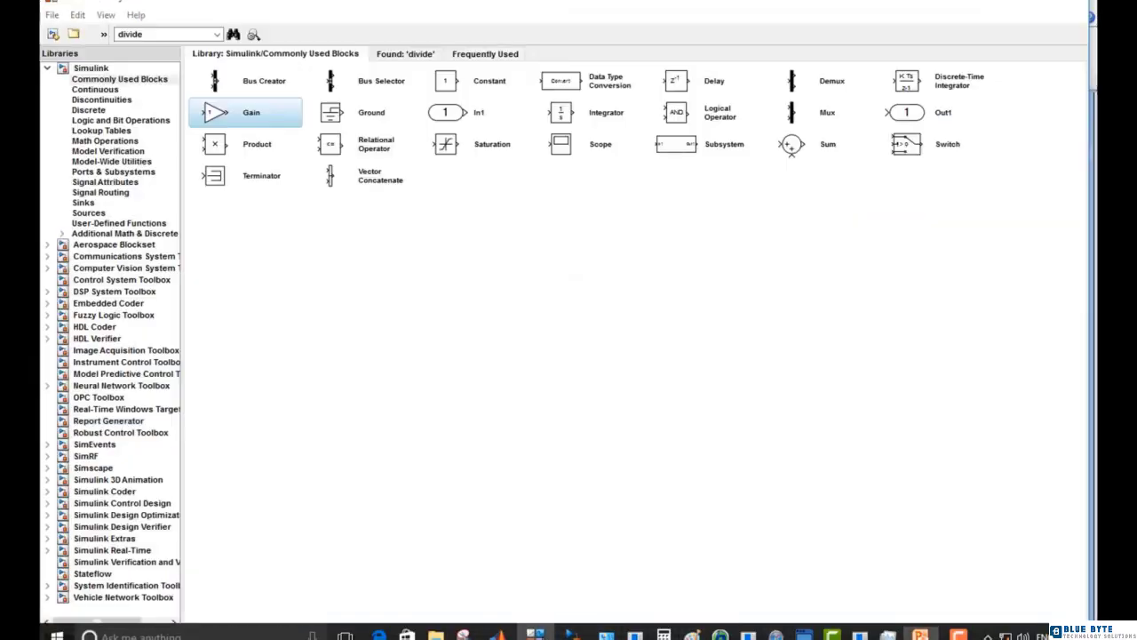
left_click(535, 634)
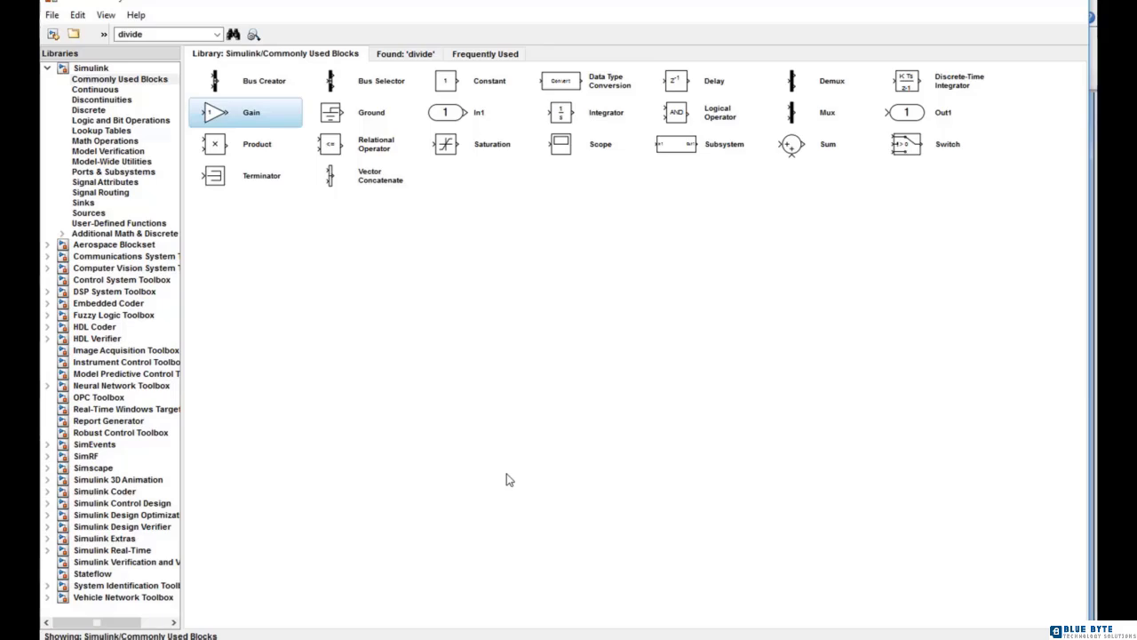
key("alt+Tab")
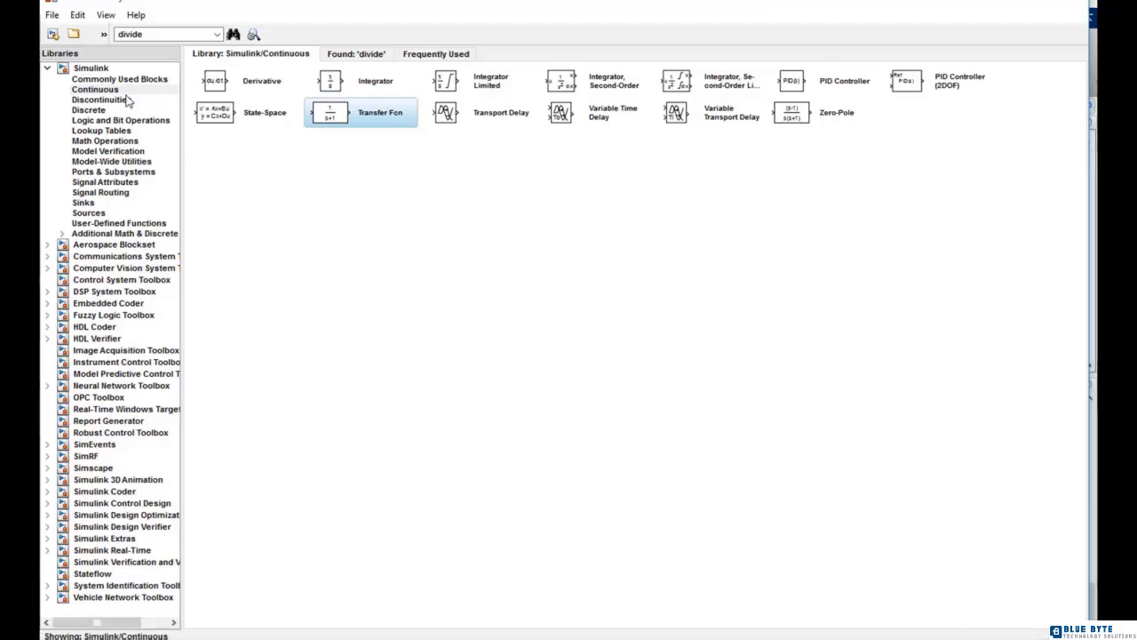
left_click(105, 142)
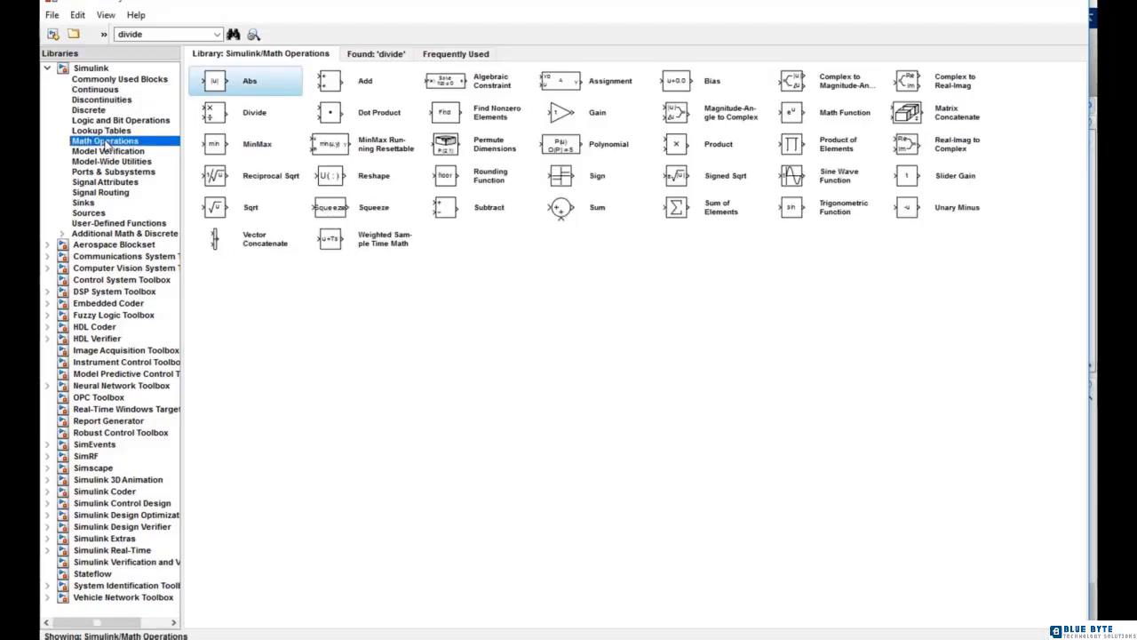
left_click(103, 92)
left_click(345, 120)
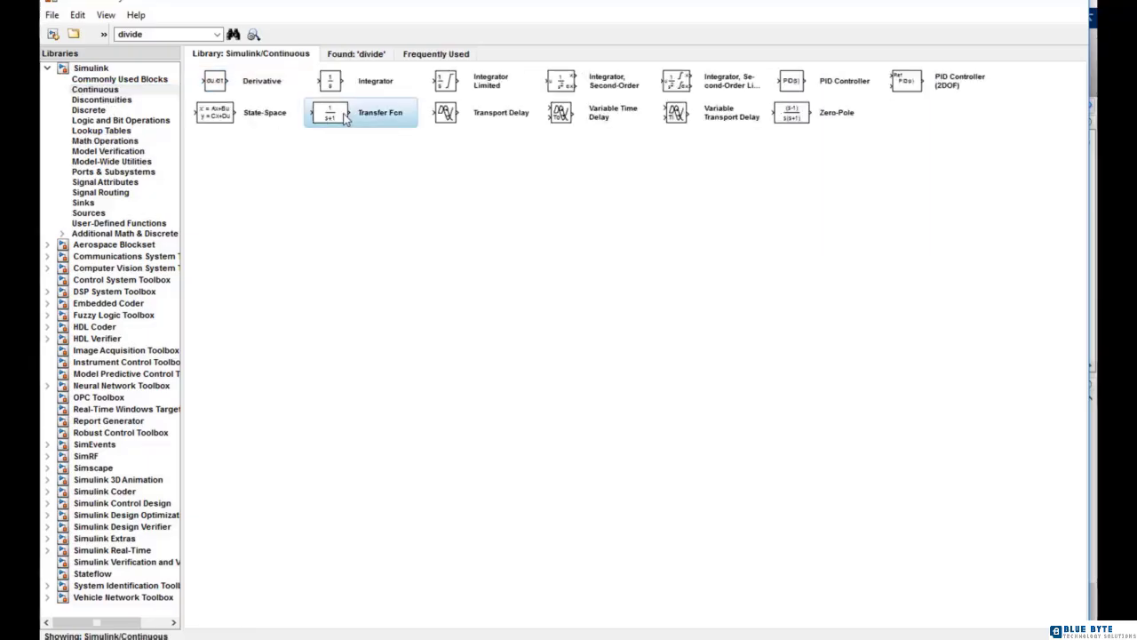
right_click(345, 120)
left_click(348, 124)
Bring up the model window and move the top one of the stacked Transfer Fcn blocks to the free area below the feedback loop
left_click(142, 80)
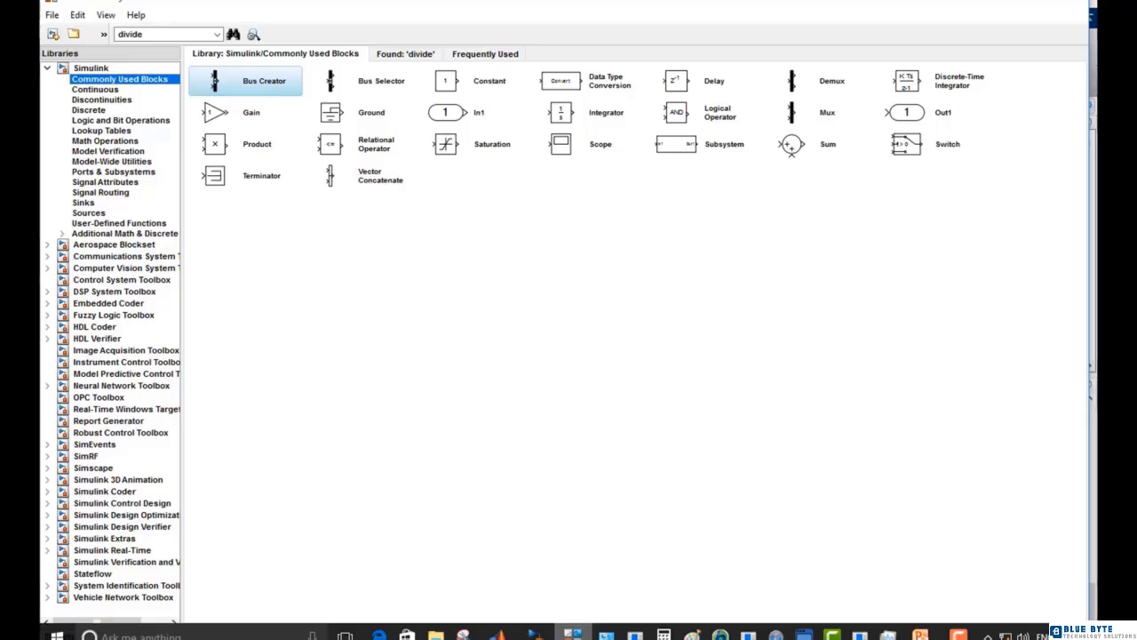
left_click(573, 634)
left_click(573, 634)
left_click(533, 635)
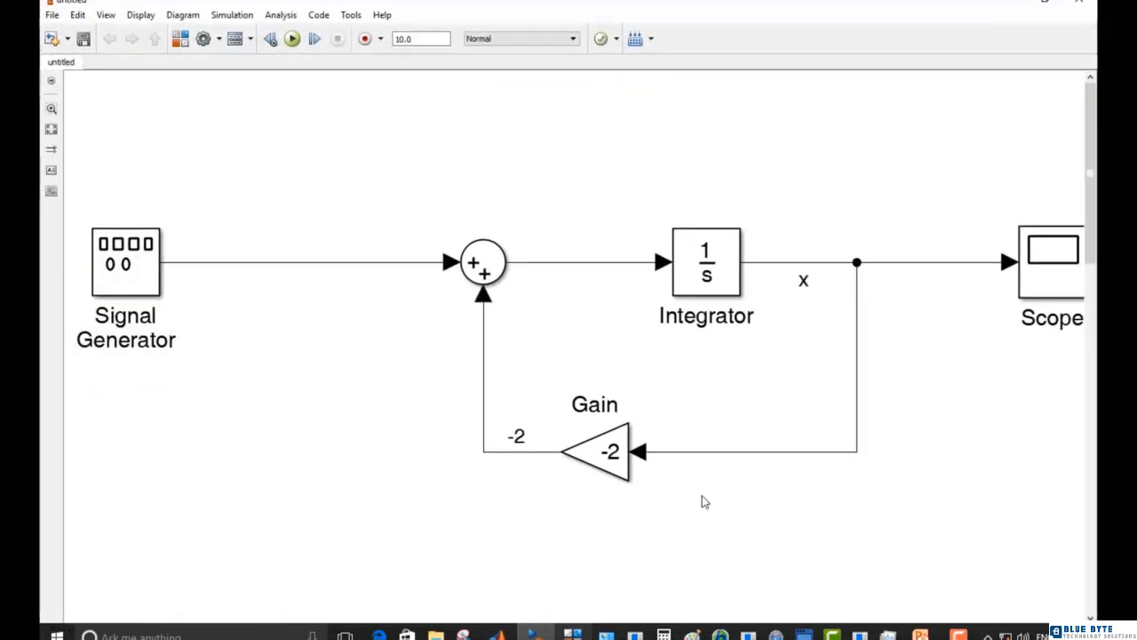
left_click(51, 130)
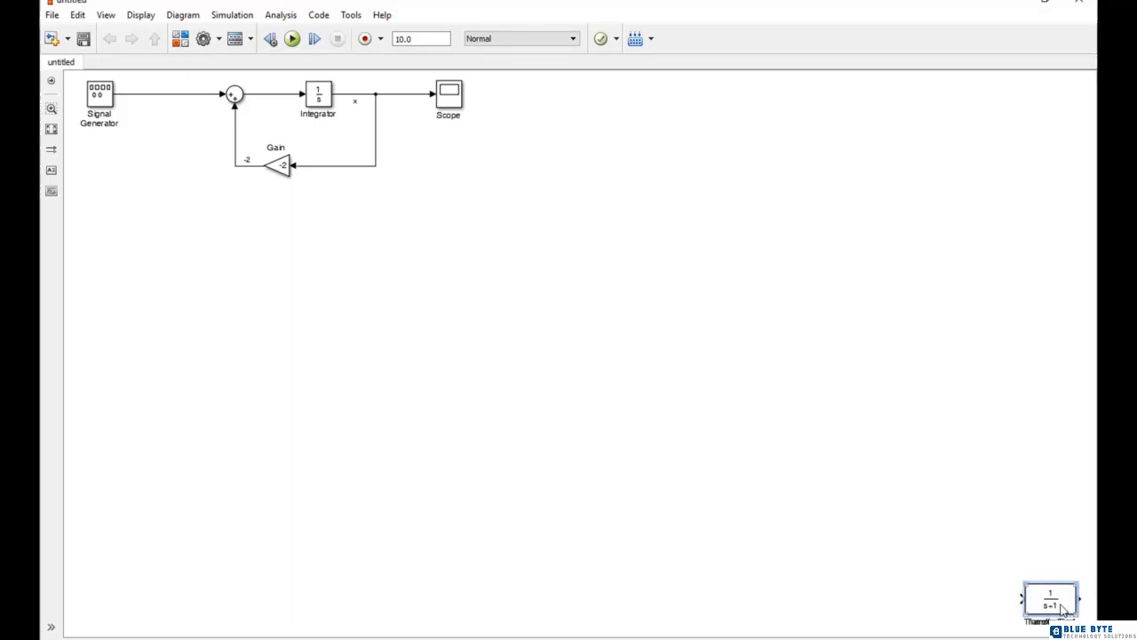
left_click_drag(1042, 601, 465, 355)
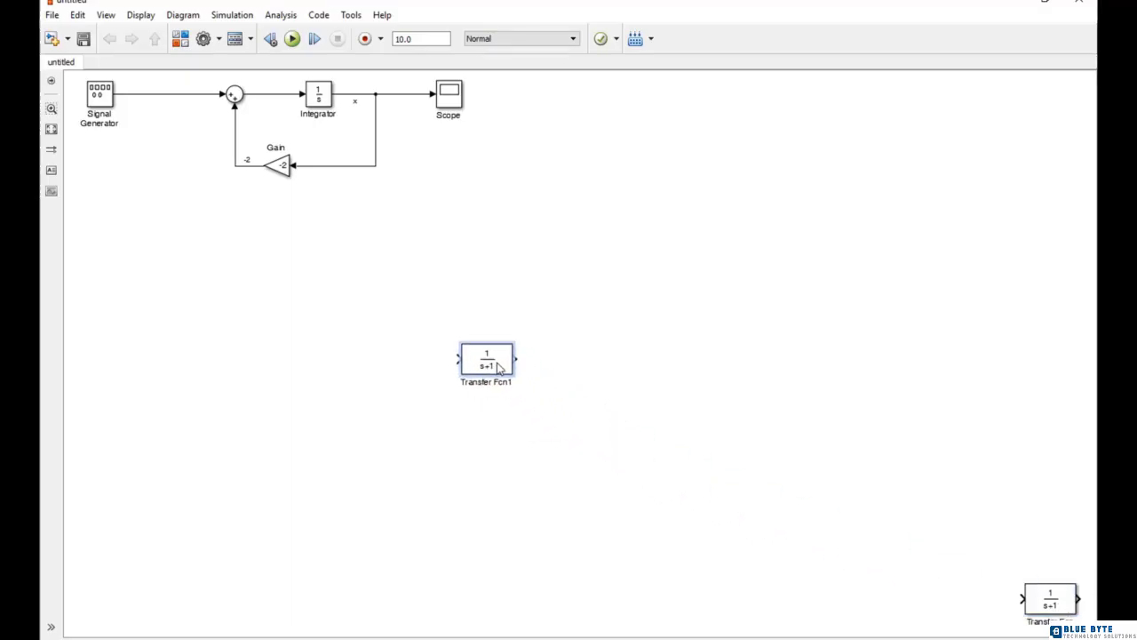
Duplicate the Signal Generator, place the copy in line before the Transfer Fcn1 block and check that its wave form is square
right_click(99, 103)
left_click(133, 149)
right_click(193, 311)
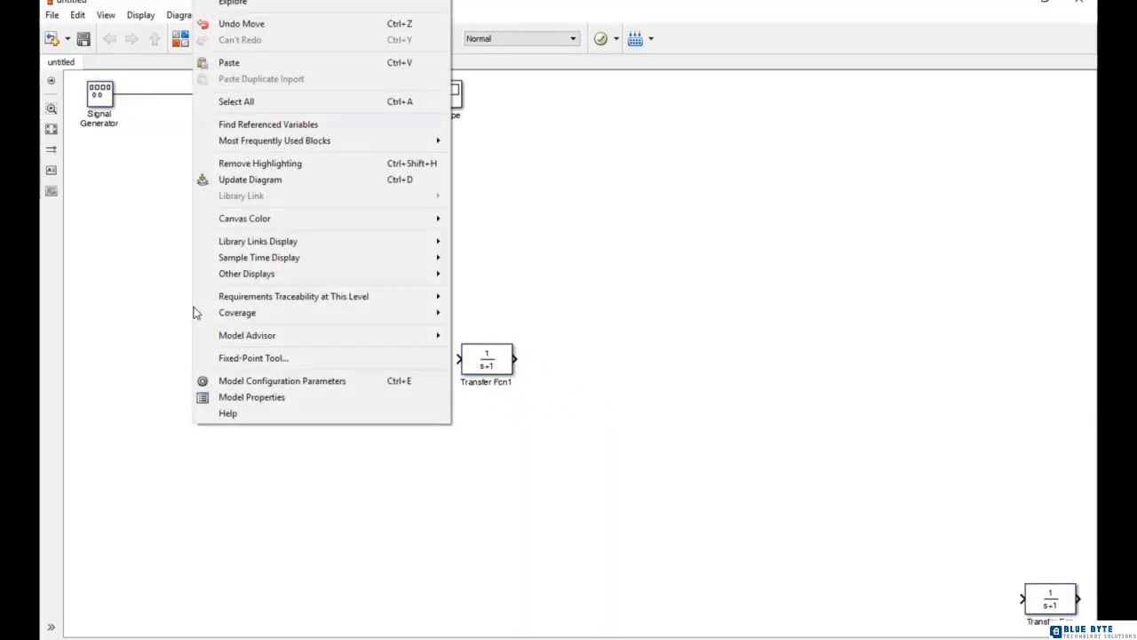
left_click(201, 63)
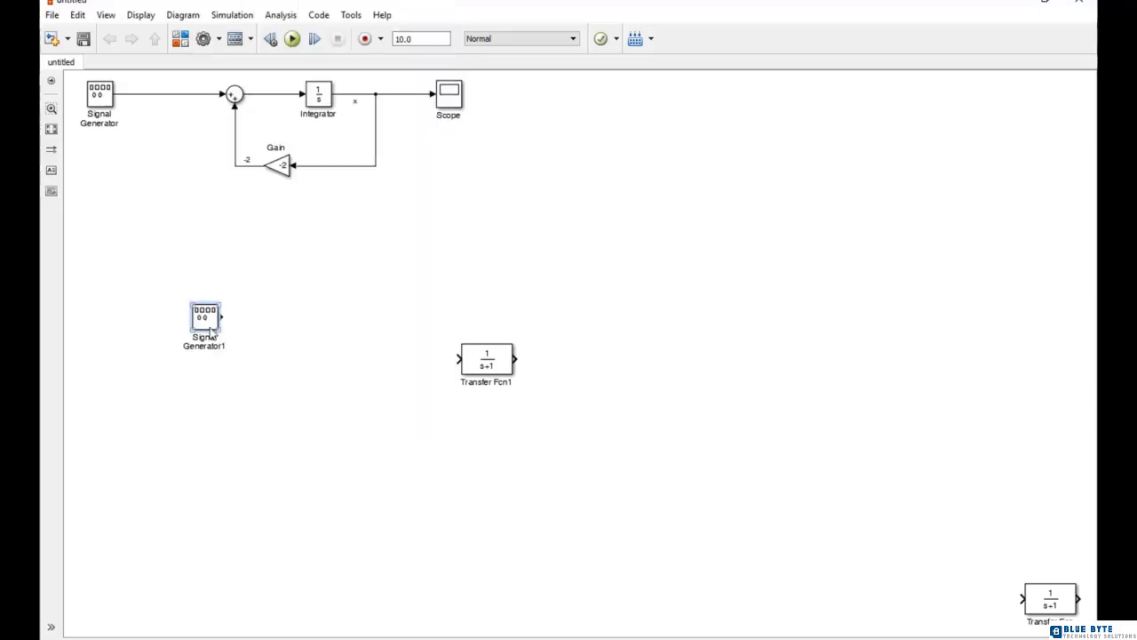
left_click_drag(210, 325, 236, 366)
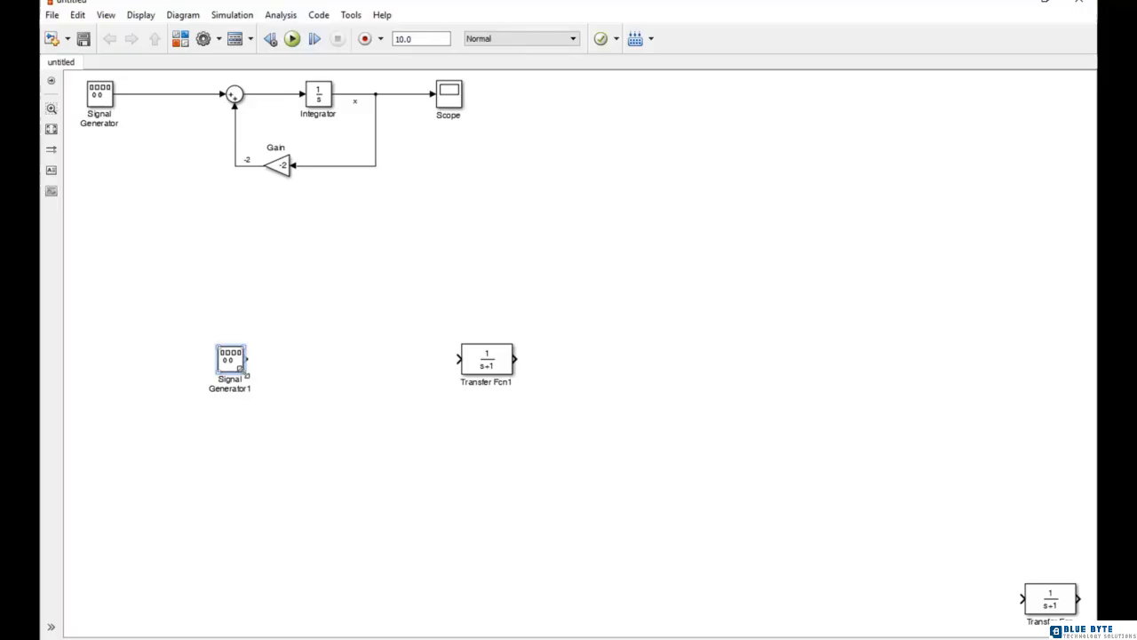
double_click(233, 360)
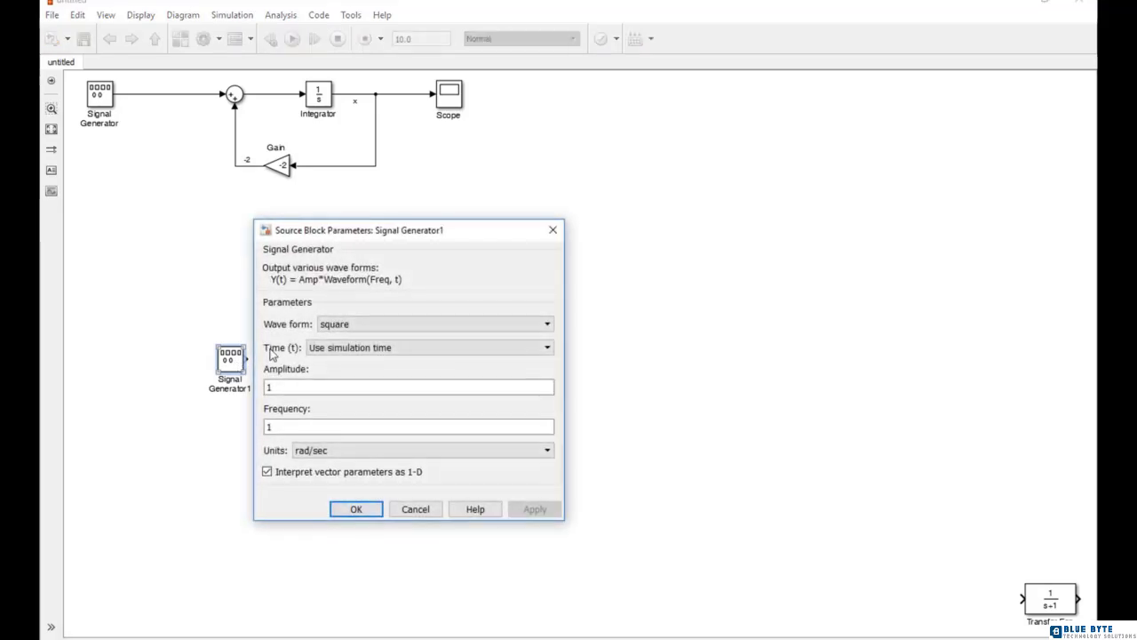
left_click(357, 512)
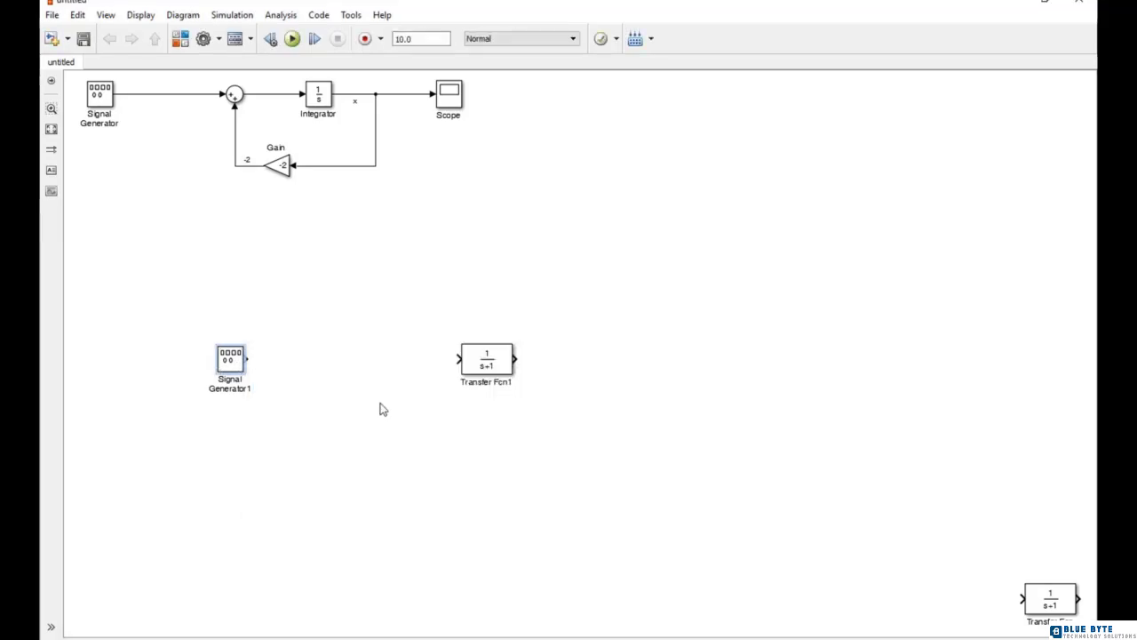
Paste a copy of the Scope after the Transfer Fcn1 block and wire the copied Signal Generator, Transfer Fcn1 and new Scope in series
right_click(449, 94)
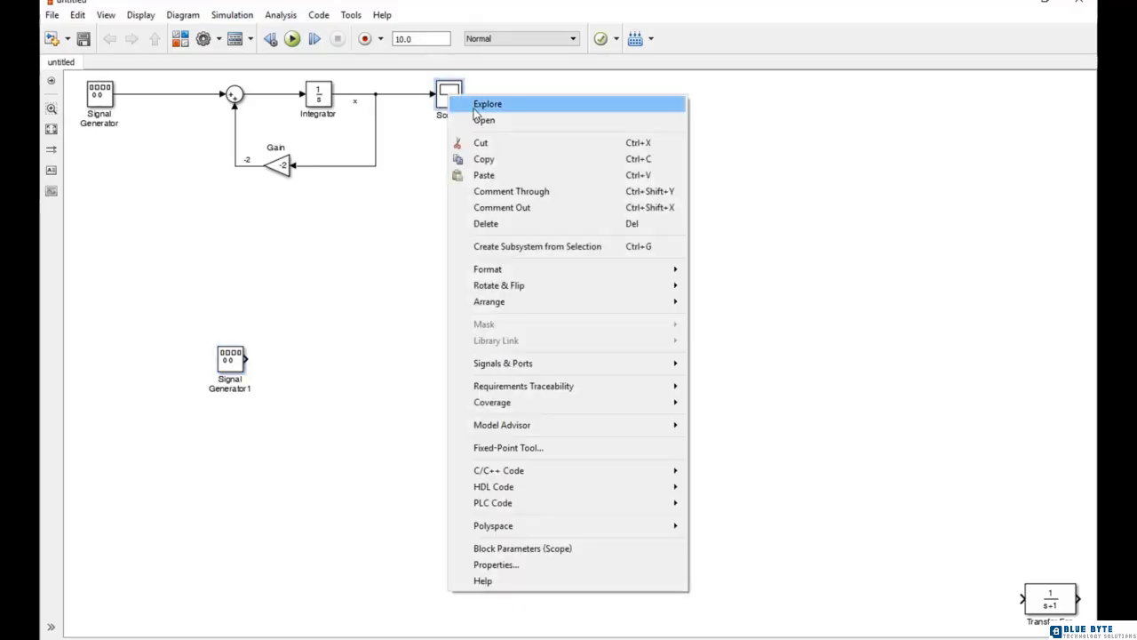
left_click(489, 167)
right_click(688, 353)
left_click(726, 63)
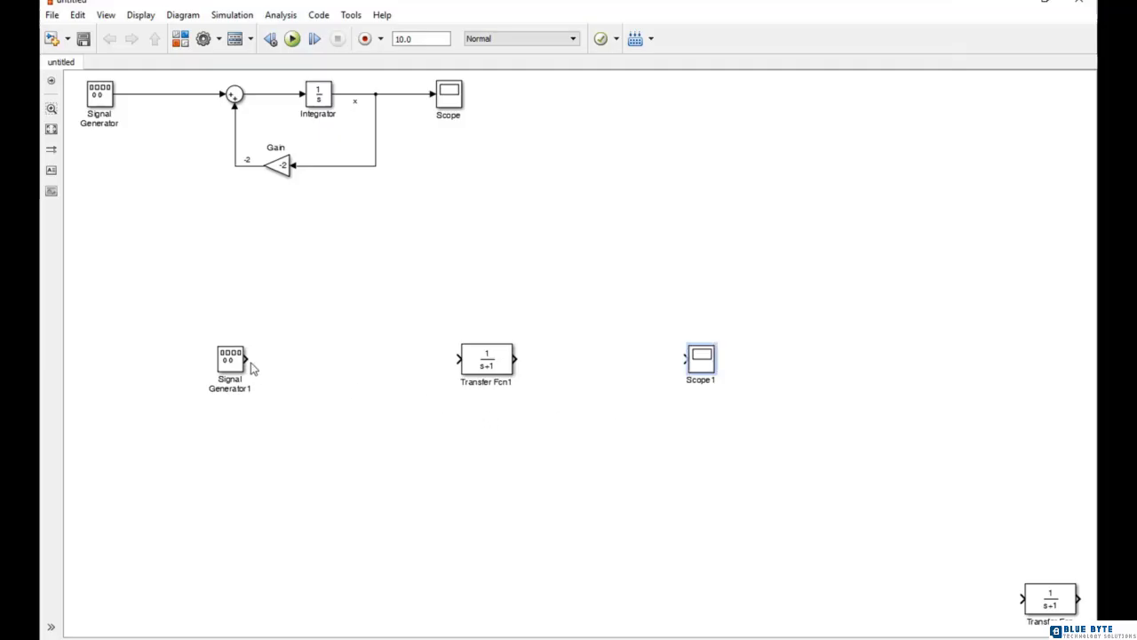
left_click_drag(245, 358, 682, 363)
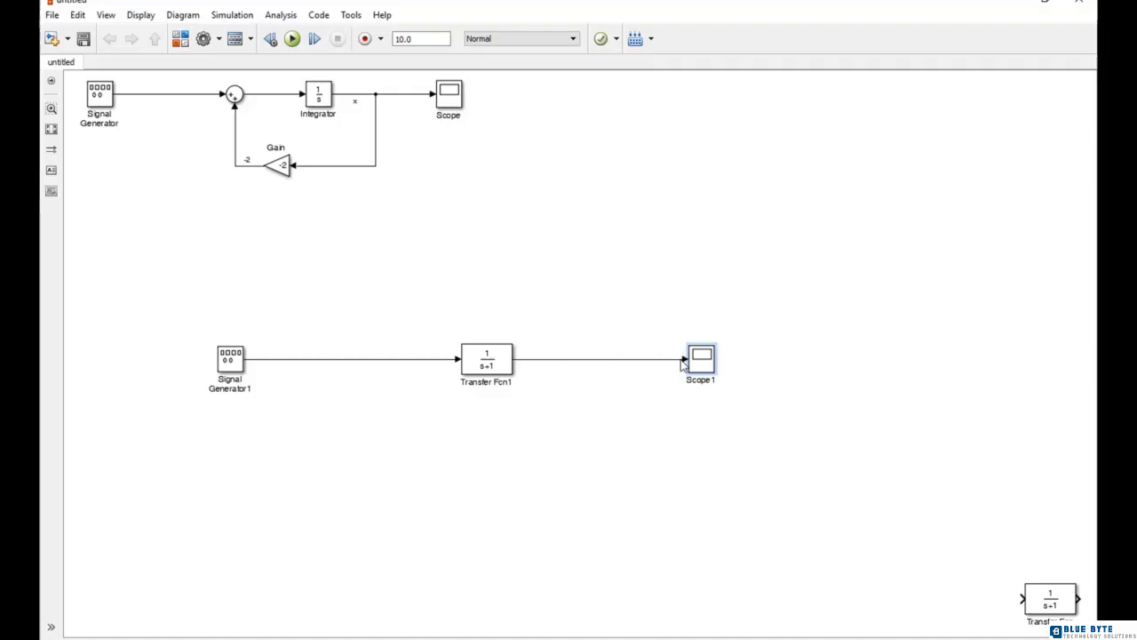
Run the simulation and examine the transfer function's response autoscaled in the maximized Scope1
left_click(293, 38)
double_click(702, 369)
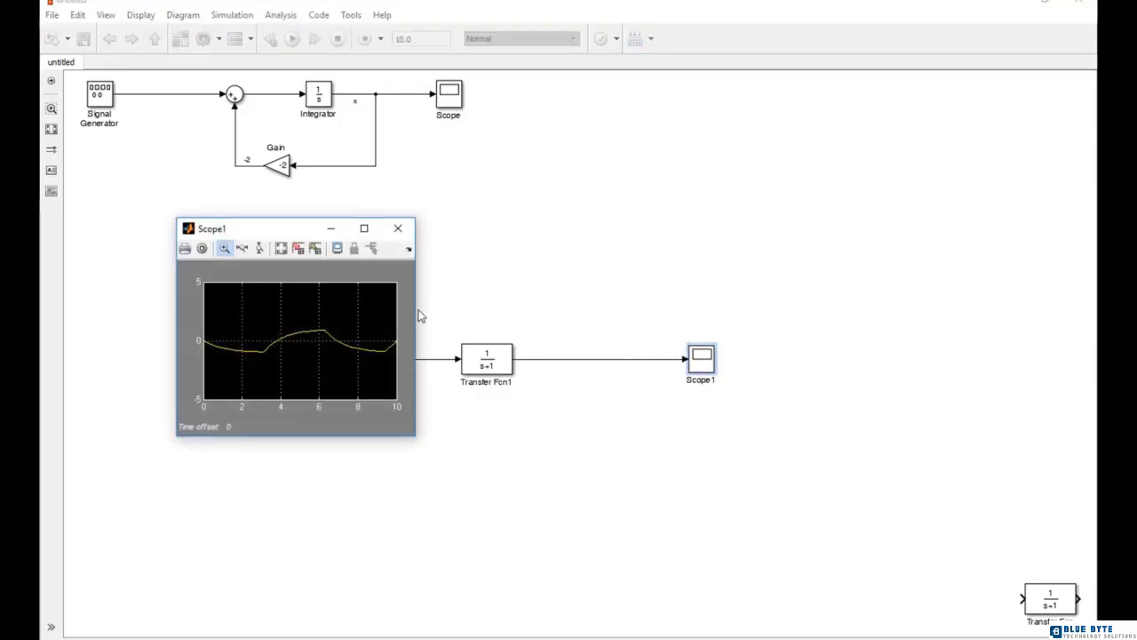
left_click(373, 229)
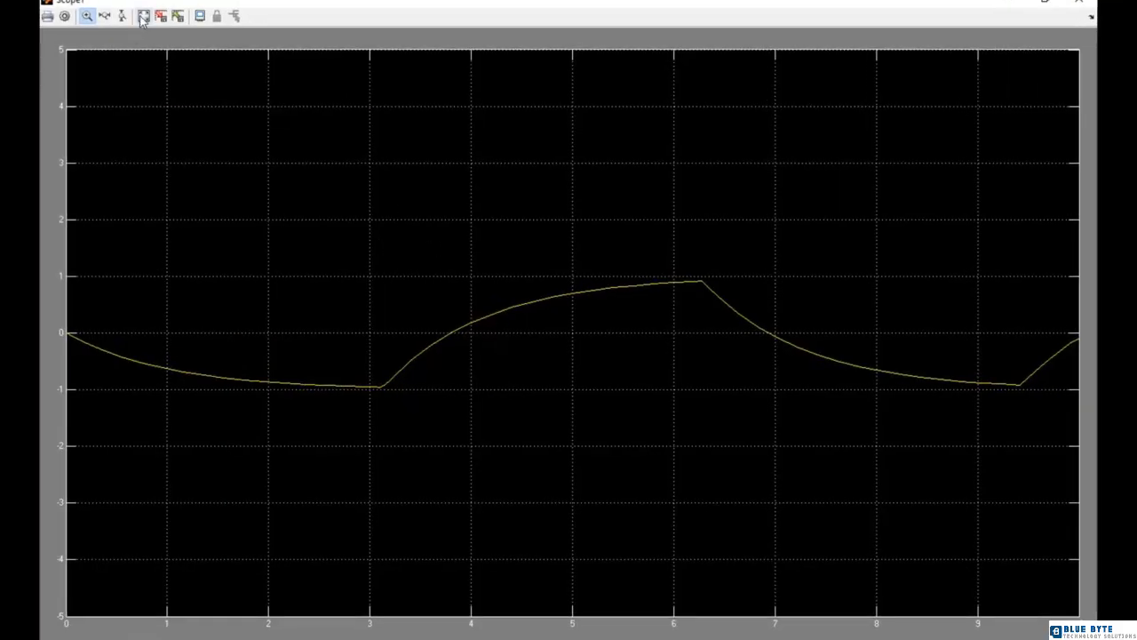
left_click(143, 17)
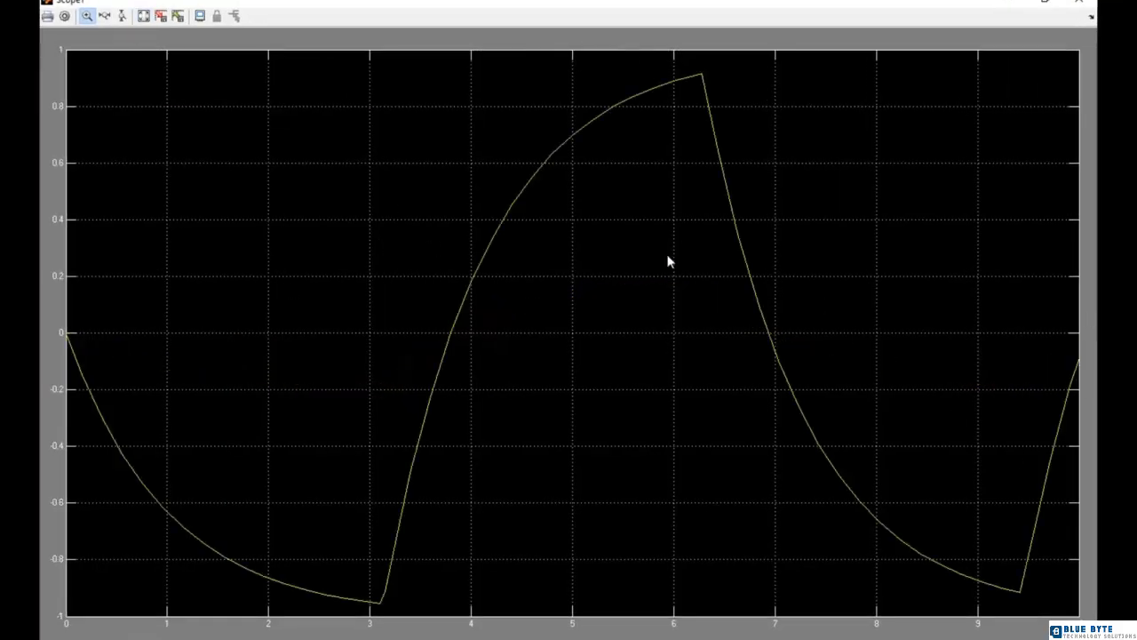